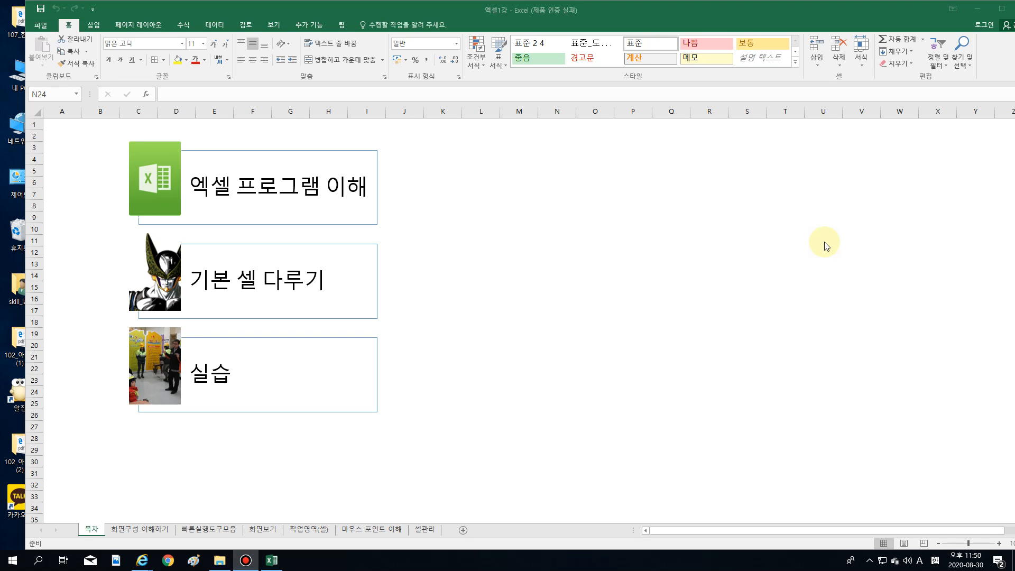
- Maximize the workbook window and show the 화면구성 이해하기 worksheet
{"action": "double_click", "coordinate": [769, 5]}
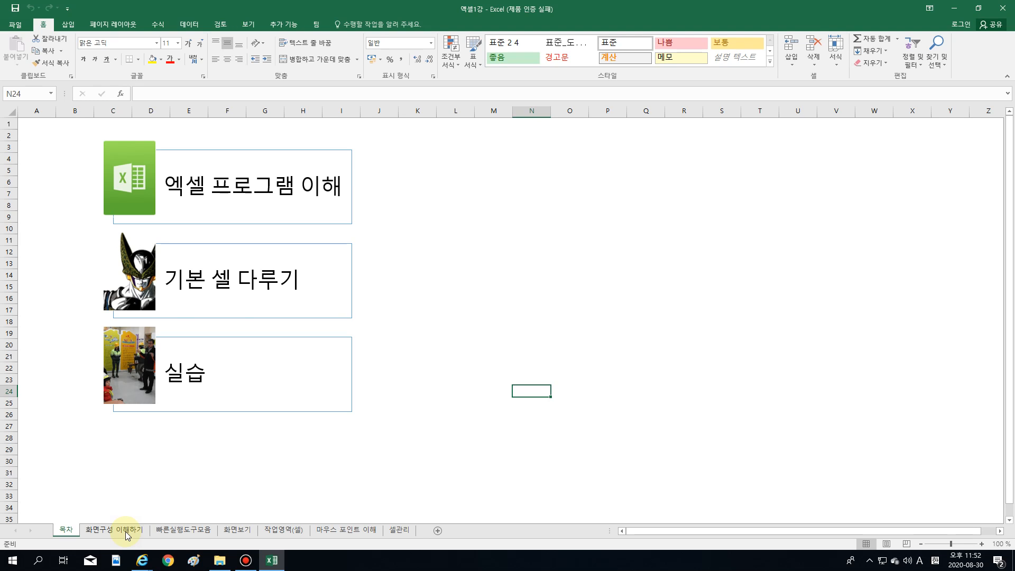
{"action": "left_click", "coordinate": [125, 531]}
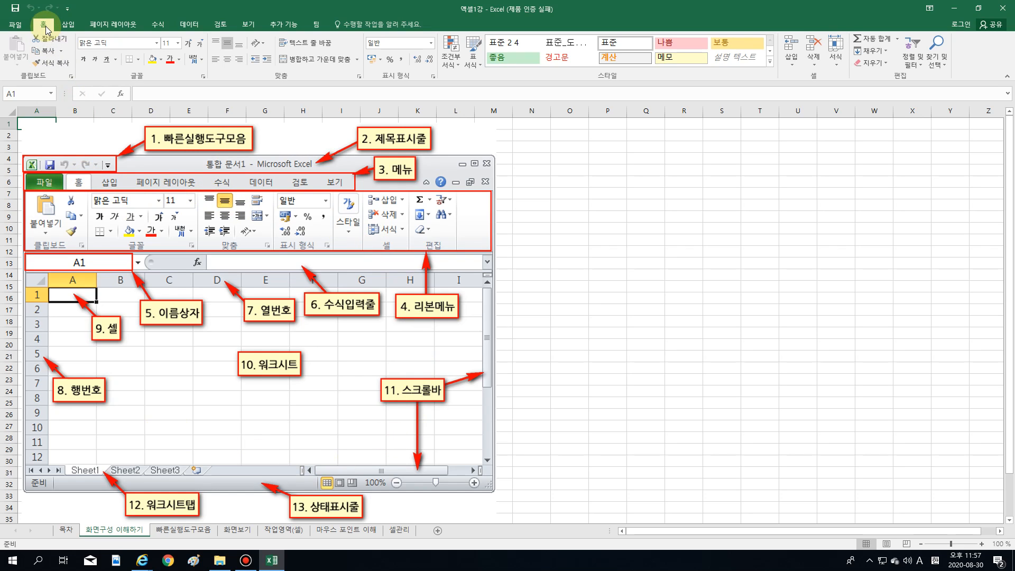
- Examine the ribbon commands of each category from 삽입 through 팀, then go back through them to 홈
{"action": "left_click", "coordinate": [68, 25]}
{"action": "left_click", "coordinate": [112, 25]}
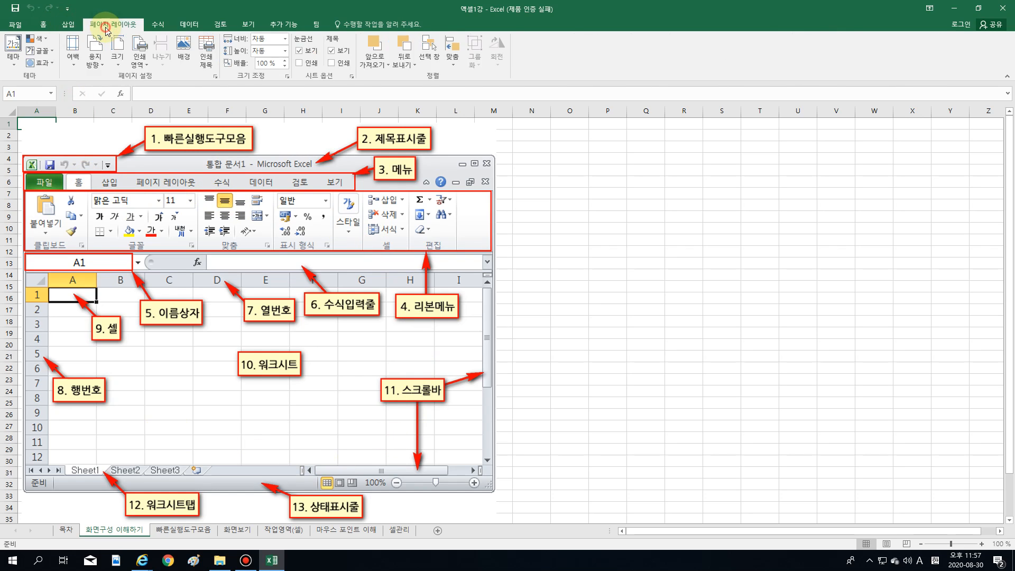
{"action": "left_click", "coordinate": [159, 24]}
{"action": "left_click", "coordinate": [189, 25]}
{"action": "left_click", "coordinate": [220, 25]}
{"action": "left_click", "coordinate": [249, 24]}
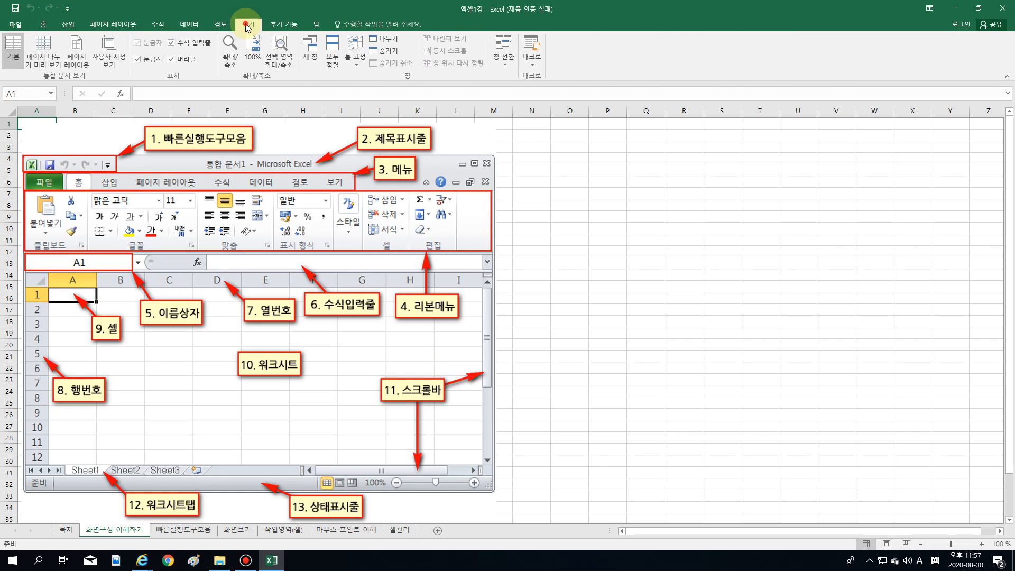
{"action": "left_click", "coordinate": [290, 24]}
{"action": "left_click", "coordinate": [317, 24]}
{"action": "left_click", "coordinate": [284, 24]}
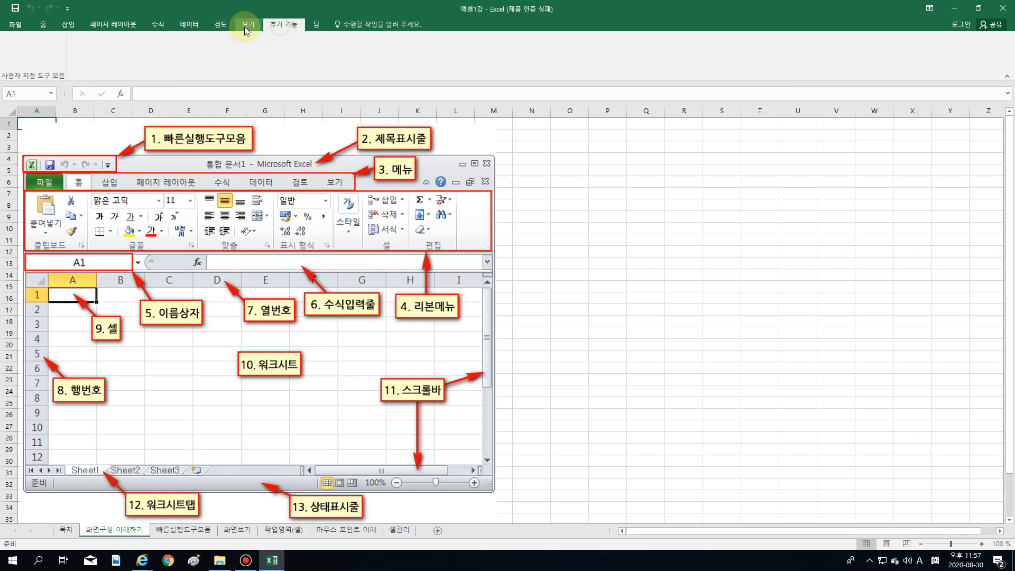
{"action": "left_click", "coordinate": [249, 24]}
{"action": "left_click", "coordinate": [212, 26]}
{"action": "left_click", "coordinate": [190, 24]}
{"action": "left_click", "coordinate": [159, 24]}
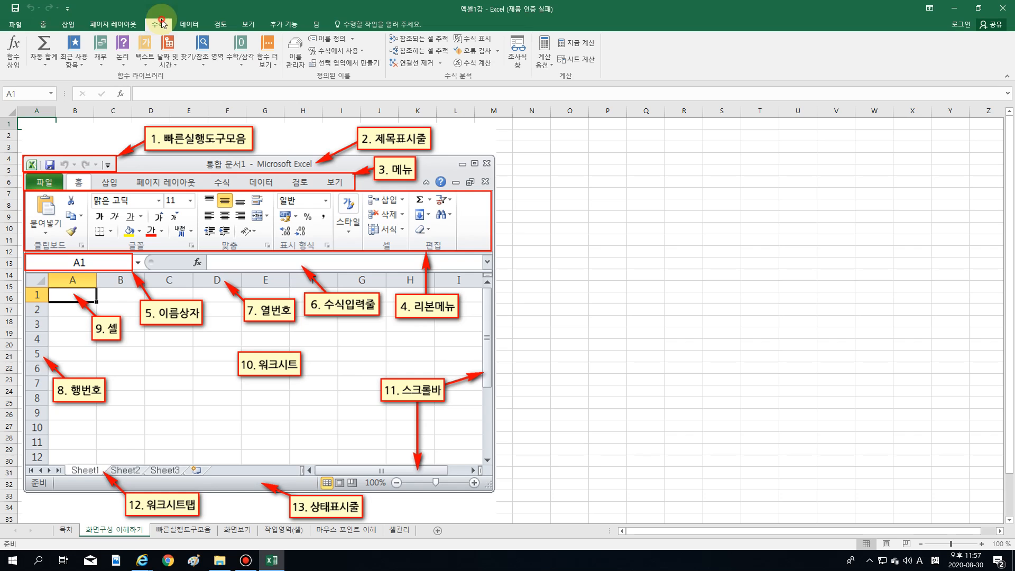
{"action": "left_click", "coordinate": [112, 24]}
{"action": "left_click", "coordinate": [73, 26]}
{"action": "left_click", "coordinate": [44, 25]}
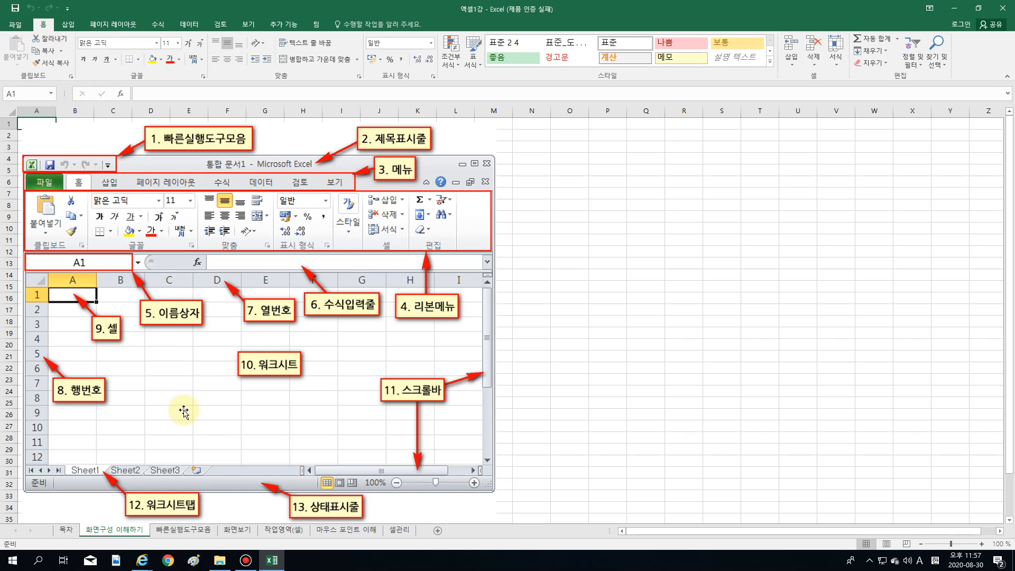
- On the 빠른실행도구모음 worksheet, add the 열기 command to the Quick Access Toolbar and try it out, returning to the sheet
{"action": "left_click", "coordinate": [183, 530]}
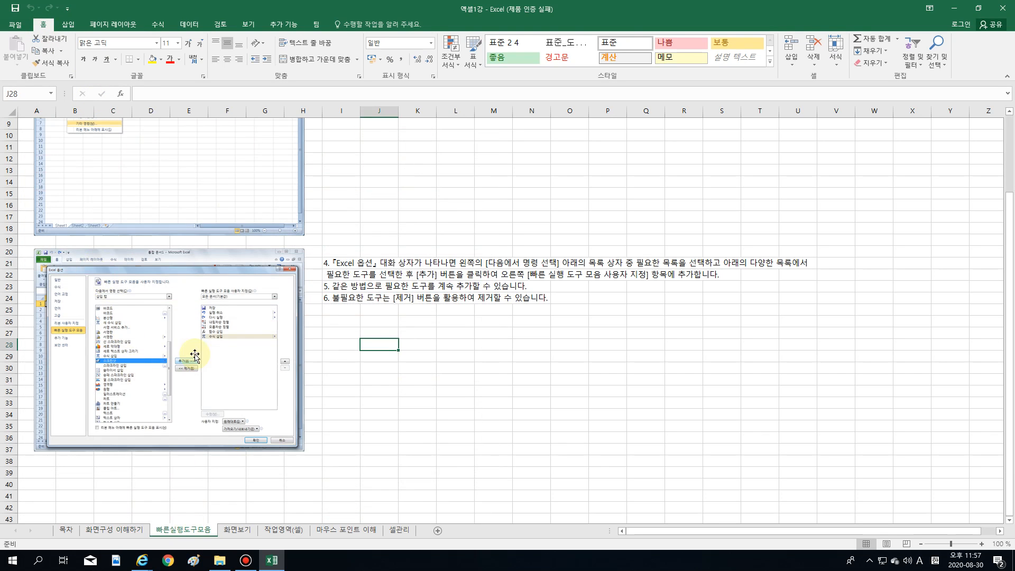
{"action": "scroll", "coordinate": [194, 356], "scroll_direction": "up", "scroll_amount": 3}
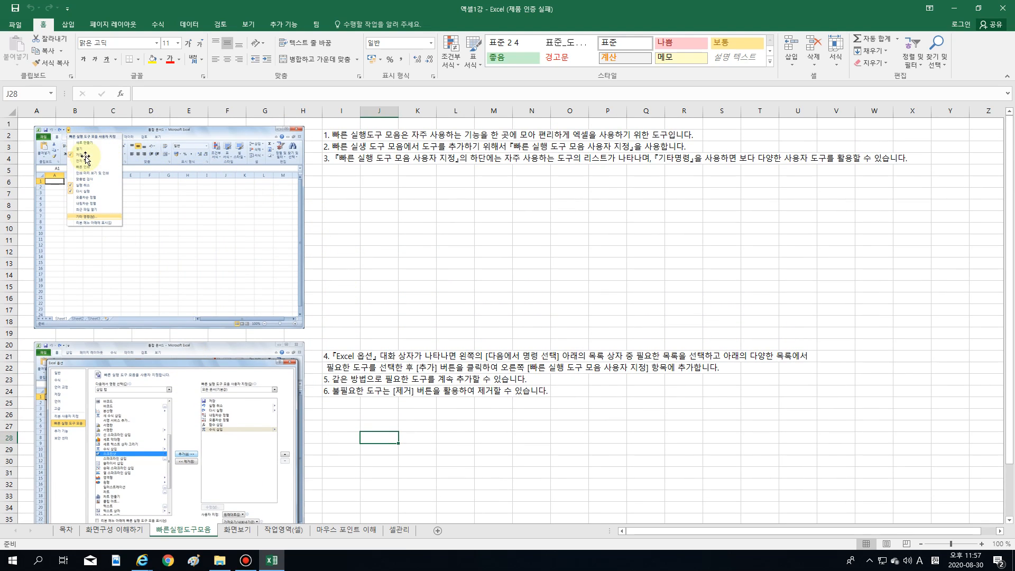
{"action": "left_click", "coordinate": [67, 10]}
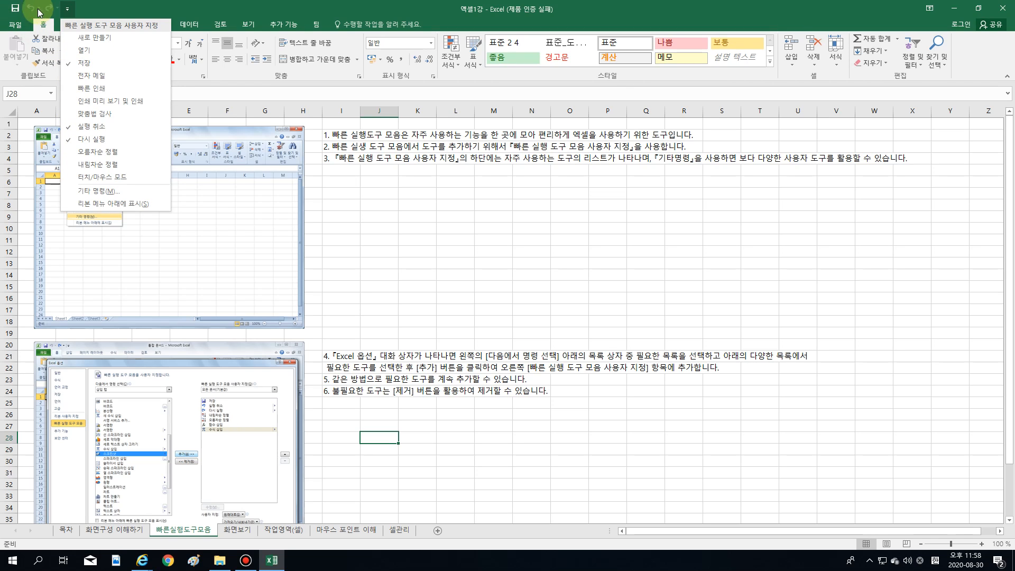
{"action": "left_click", "coordinate": [72, 56]}
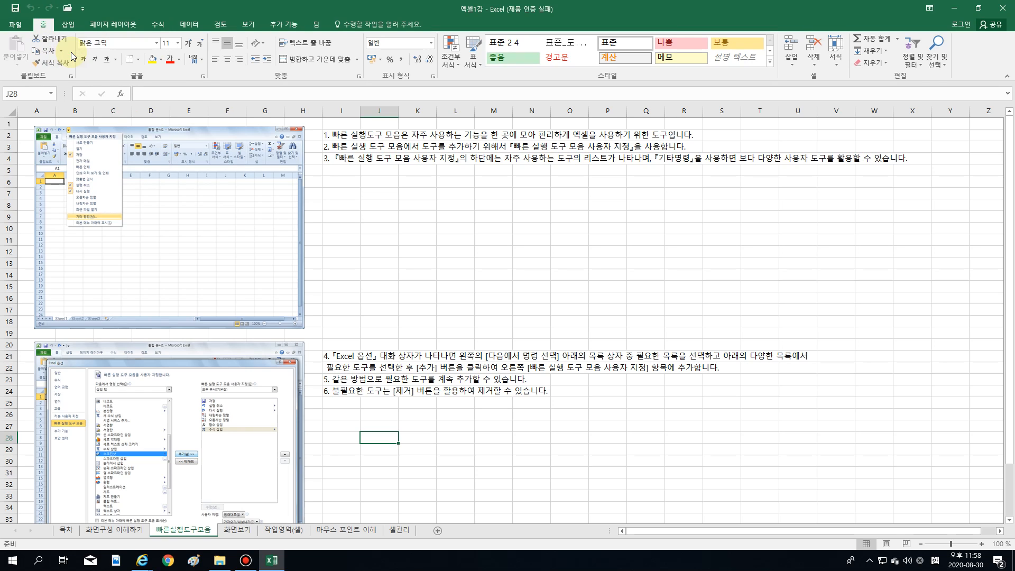
{"action": "left_click", "coordinate": [69, 9]}
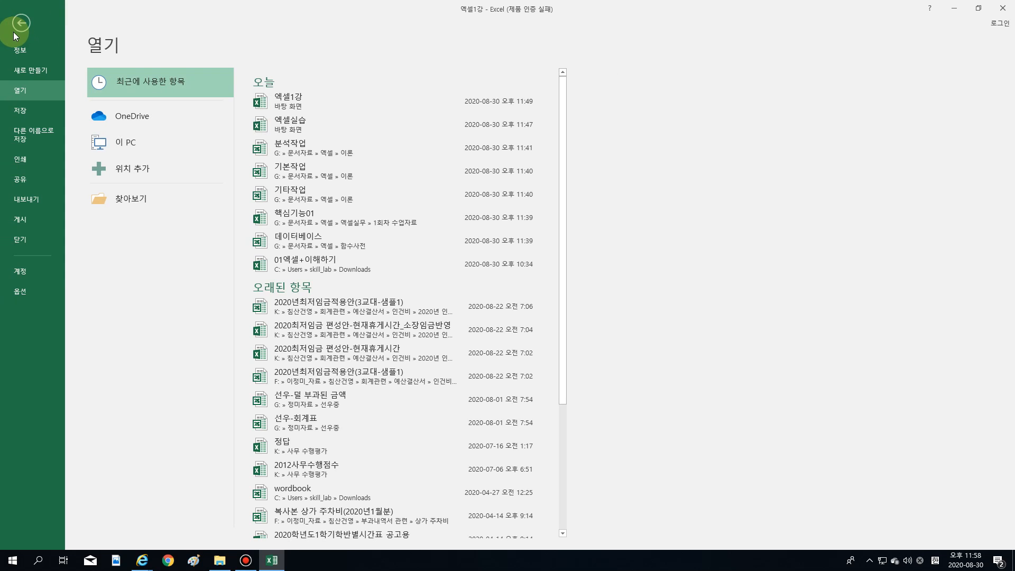
{"action": "left_click", "coordinate": [29, 26]}
- Add the 전자 메일, 인쇄 미리 보기 및 인쇄 and 오름차순 정렬 commands to the Quick Access Toolbar
{"action": "left_click", "coordinate": [83, 8]}
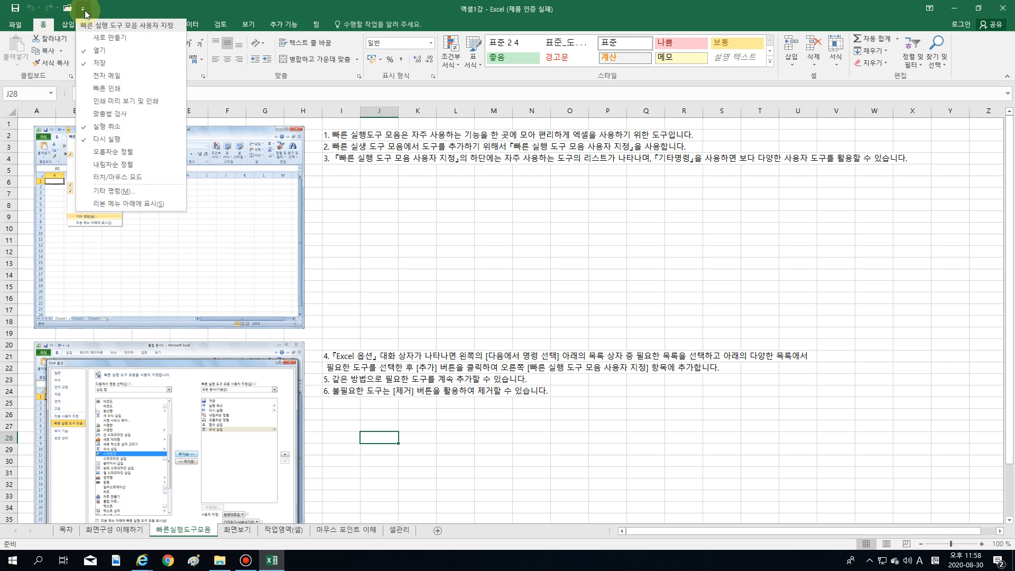
{"action": "left_click", "coordinate": [117, 177]}
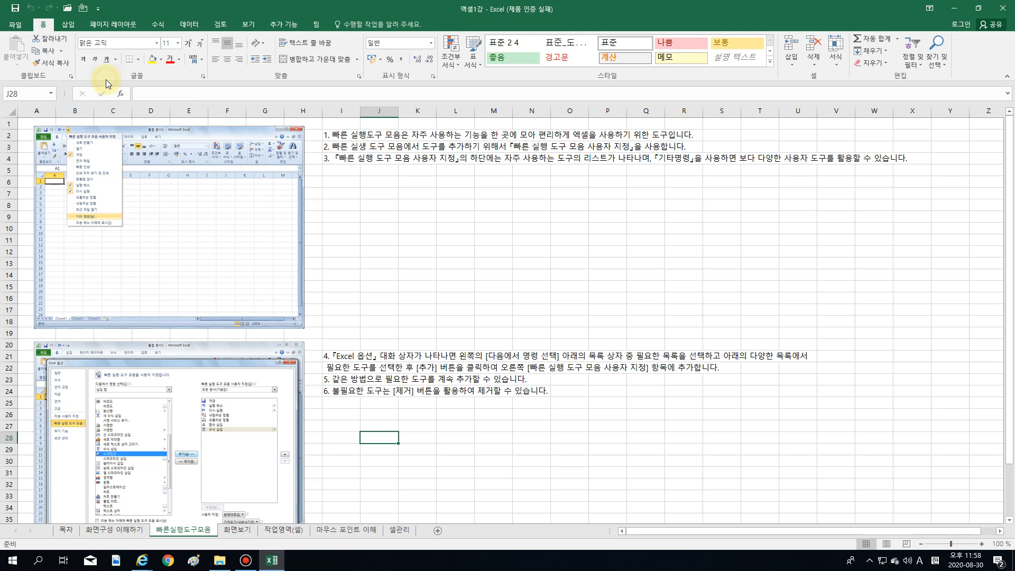
{"action": "left_click", "coordinate": [98, 8]}
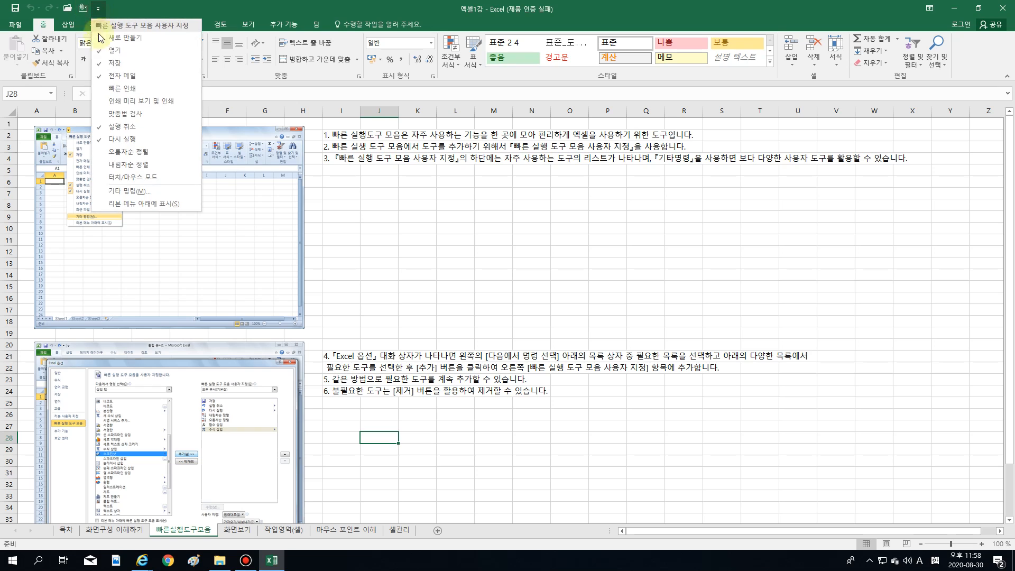
{"action": "left_click", "coordinate": [116, 106]}
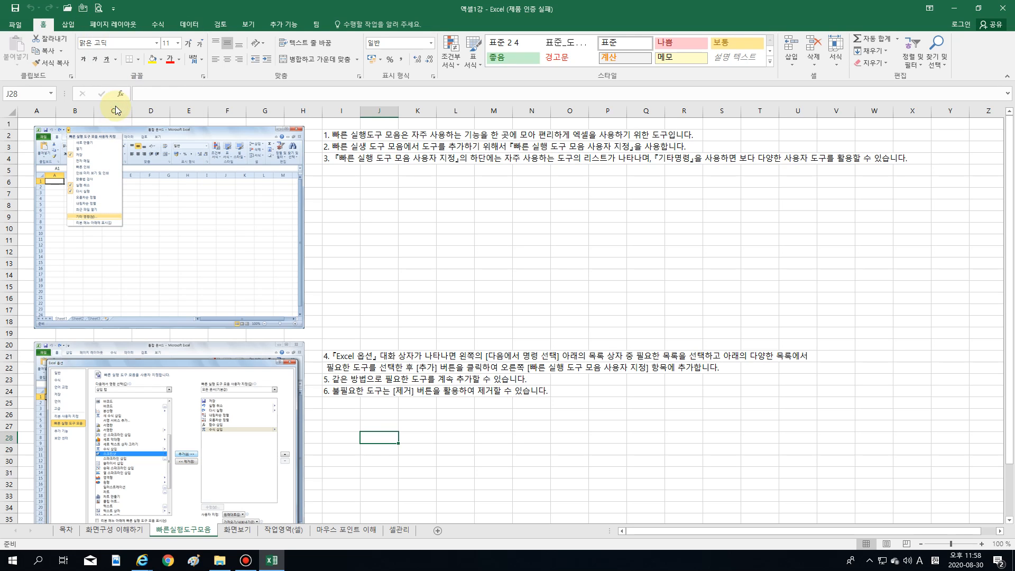
{"action": "left_click", "coordinate": [114, 8]}
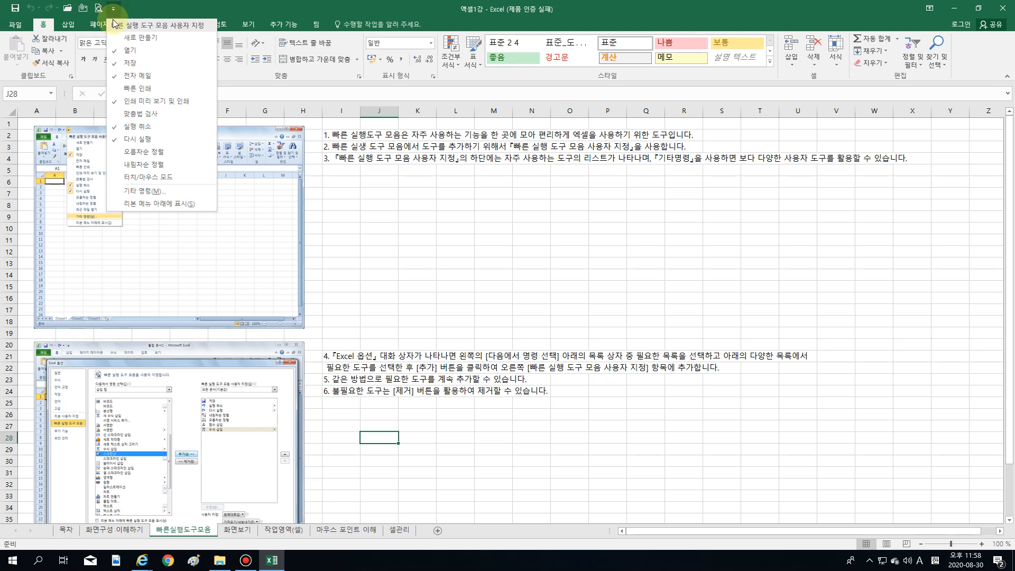
{"action": "left_click", "coordinate": [134, 153]}
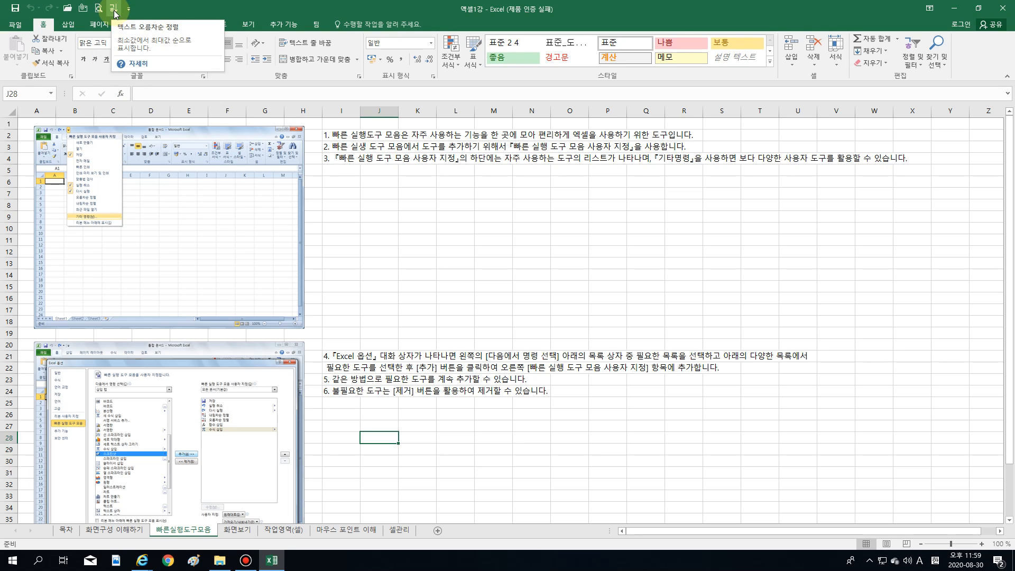
{"action": "left_click", "coordinate": [131, 10]}
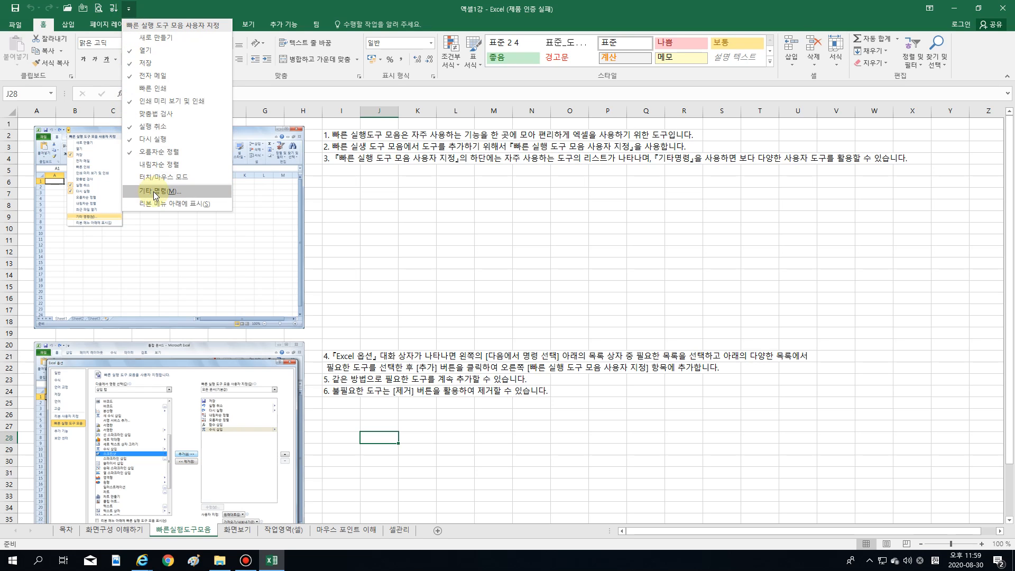
{"action": "left_click", "coordinate": [183, 192]}
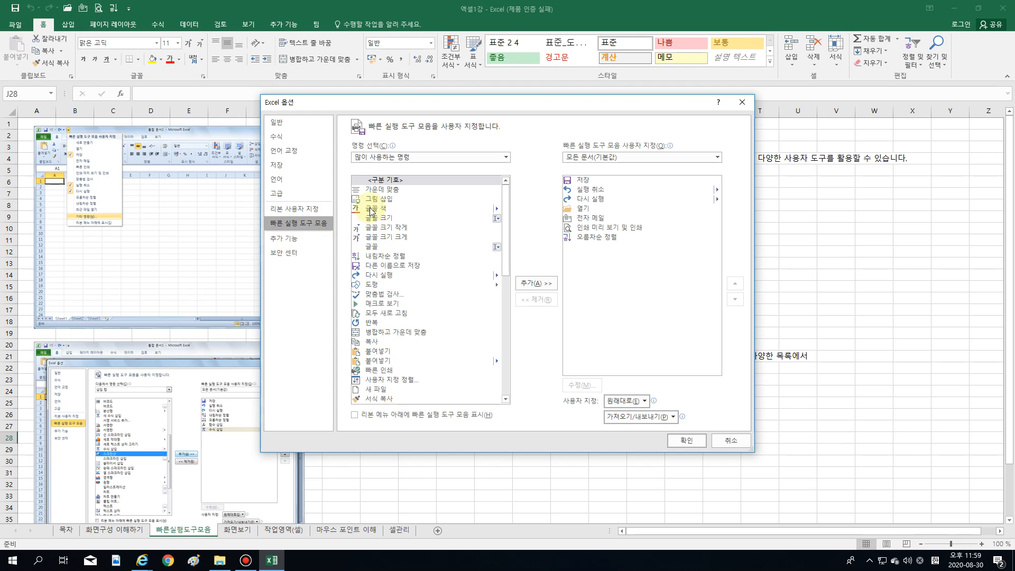
{"action": "left_click", "coordinate": [747, 102]}
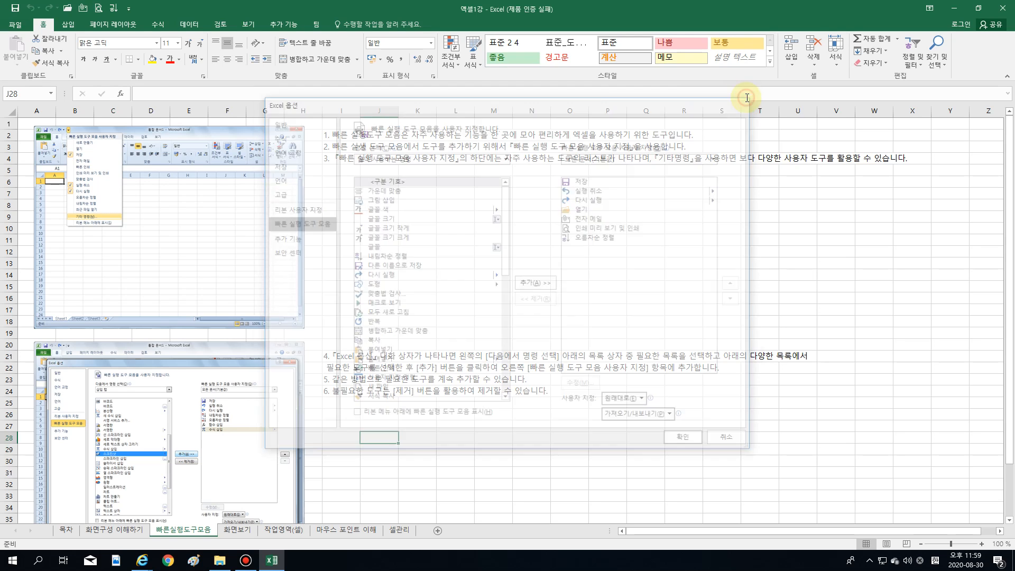
- Open the Excel options from the file view and show the 빠른 실행 도구 모음 customization settings
{"action": "left_click", "coordinate": [16, 25]}
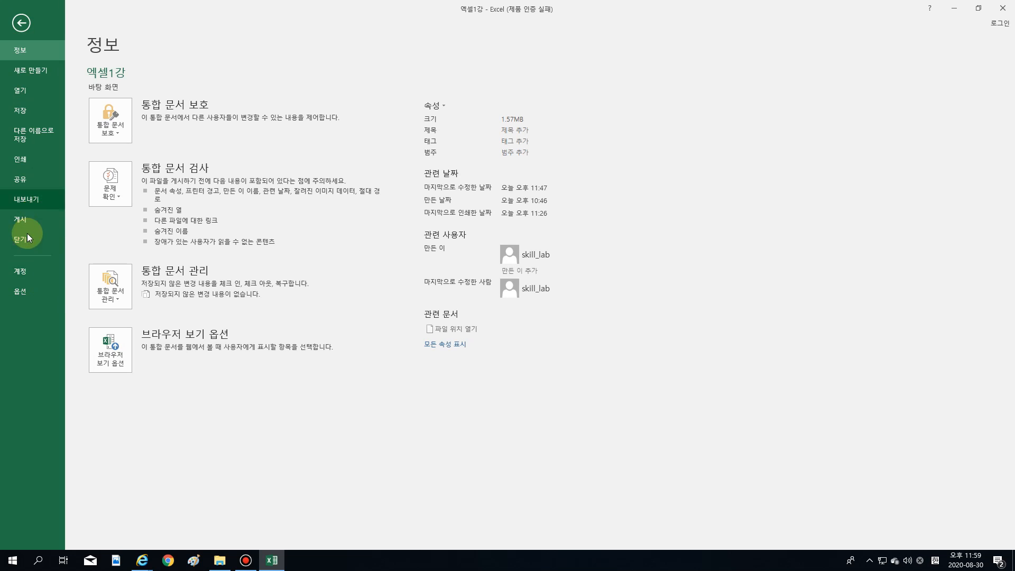
{"action": "left_click", "coordinate": [33, 291]}
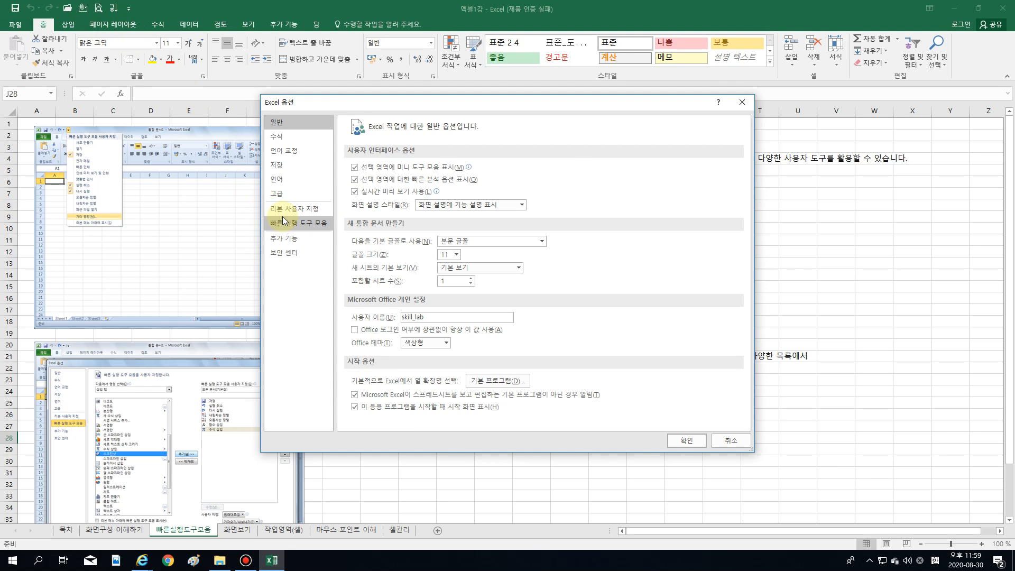
{"action": "left_click", "coordinate": [315, 226]}
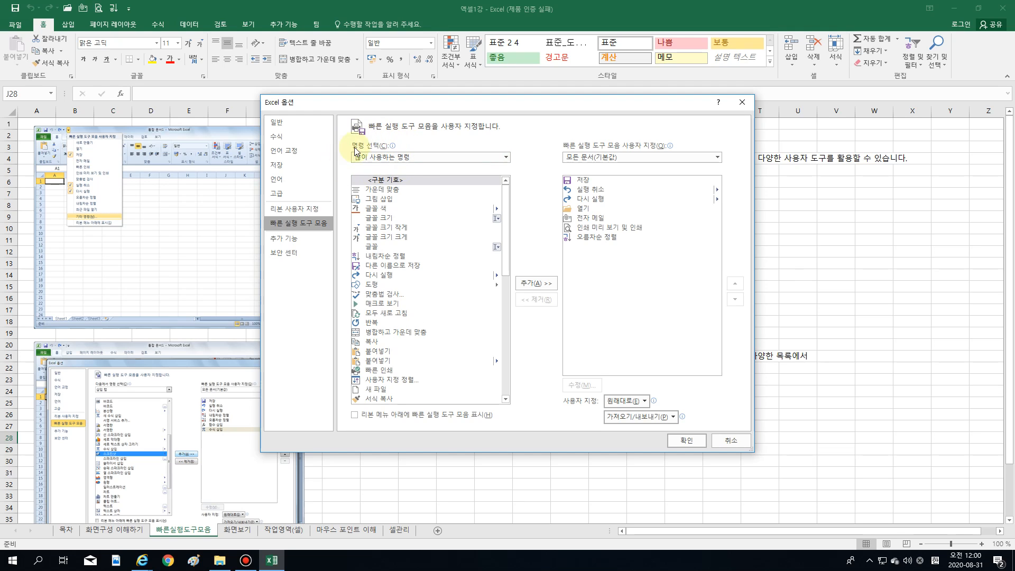
- Filter the available commands to 홈 탭 and look through the commands that can be added
{"action": "left_click", "coordinate": [506, 157]}
{"action": "scroll", "coordinate": [444, 297], "scroll_direction": "down", "scroll_amount": 2}
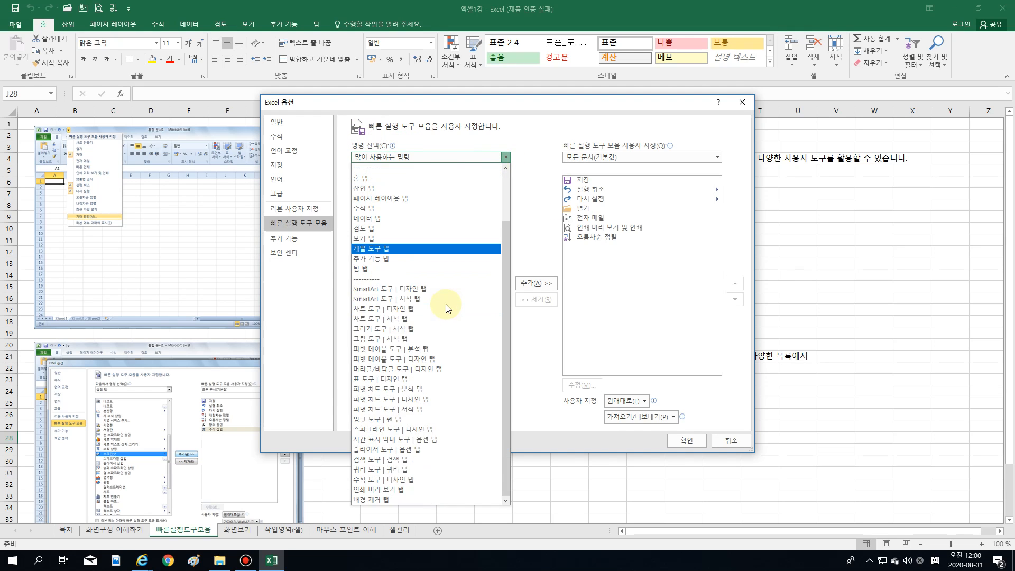
{"action": "left_click", "coordinate": [388, 178]}
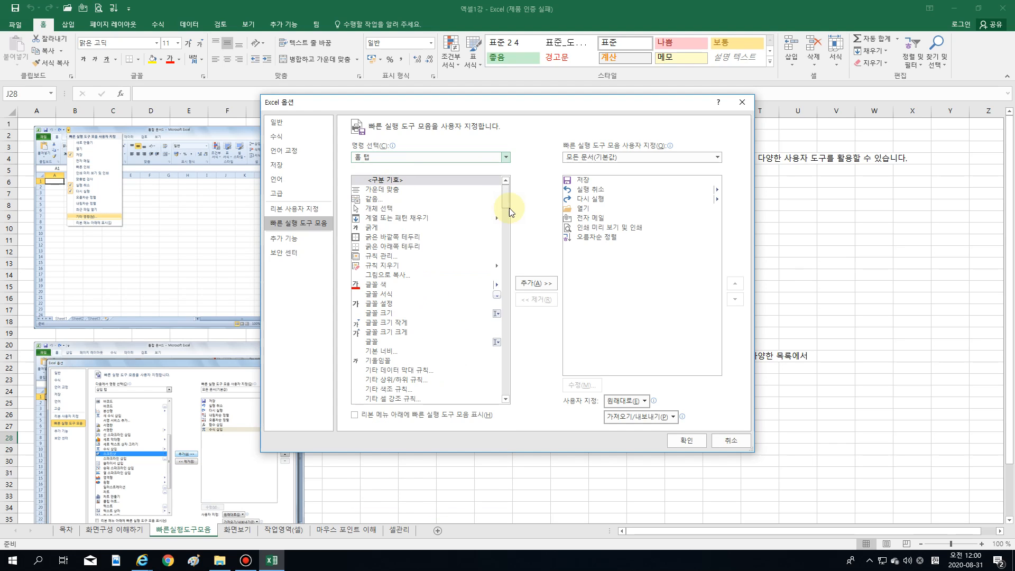
{"action": "mouse_move", "coordinate": [504, 200]}
{"action": "left_mouse_down"}
{"action": "mouse_move", "coordinate": [521, 265]}
{"action": "mouse_move", "coordinate": [517, 397]}
{"action": "mouse_move", "coordinate": [494, 227]}
{"action": "mouse_move", "coordinate": [517, 196]}
{"action": "left_mouse_up"}
{"action": "left_click", "coordinate": [497, 192]}
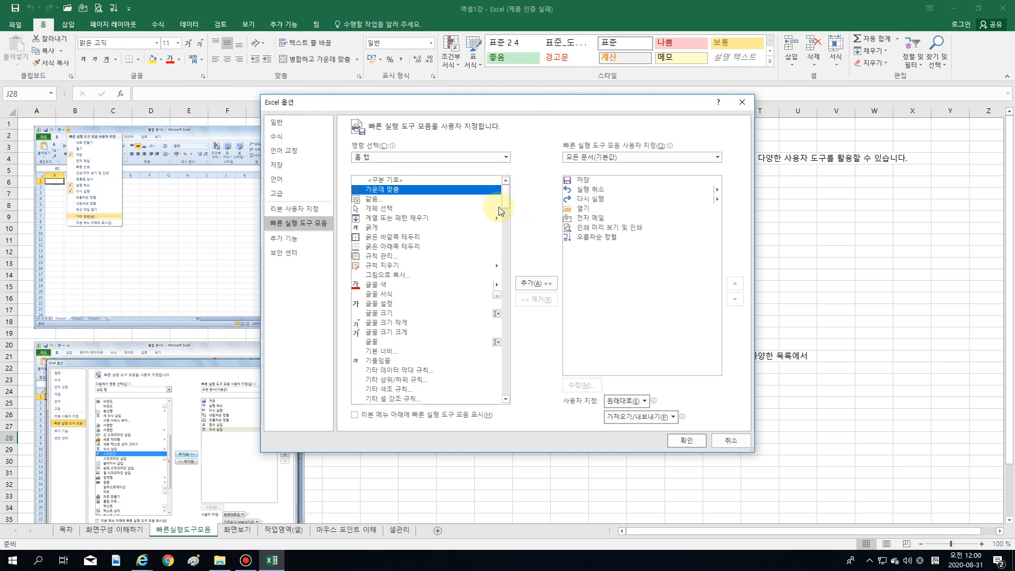
{"action": "scroll", "coordinate": [502, 208], "scroll_direction": "down", "scroll_amount": 5}
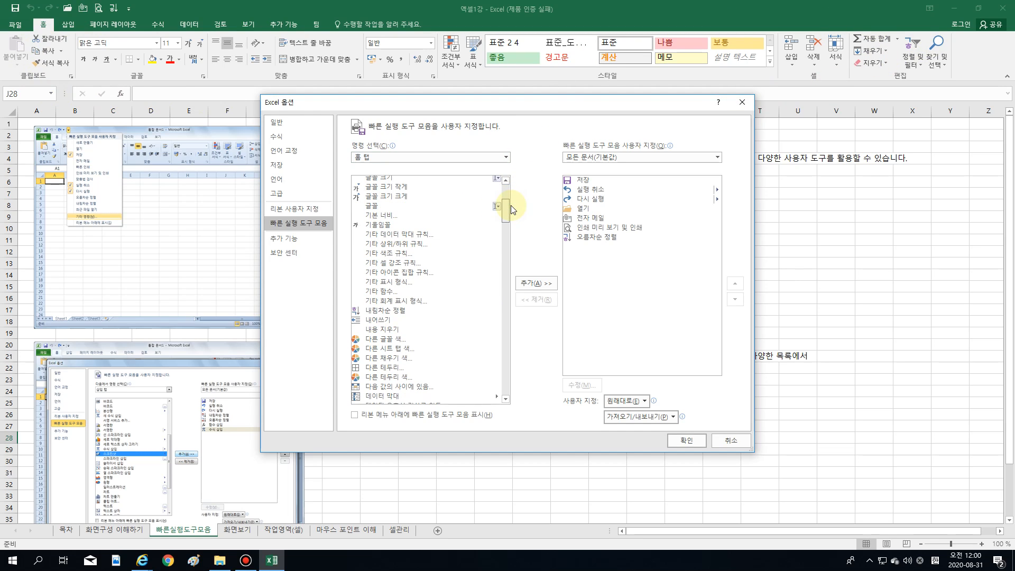
{"action": "left_click_drag", "start_coordinate": [511, 209], "coordinate": [491, 174]}
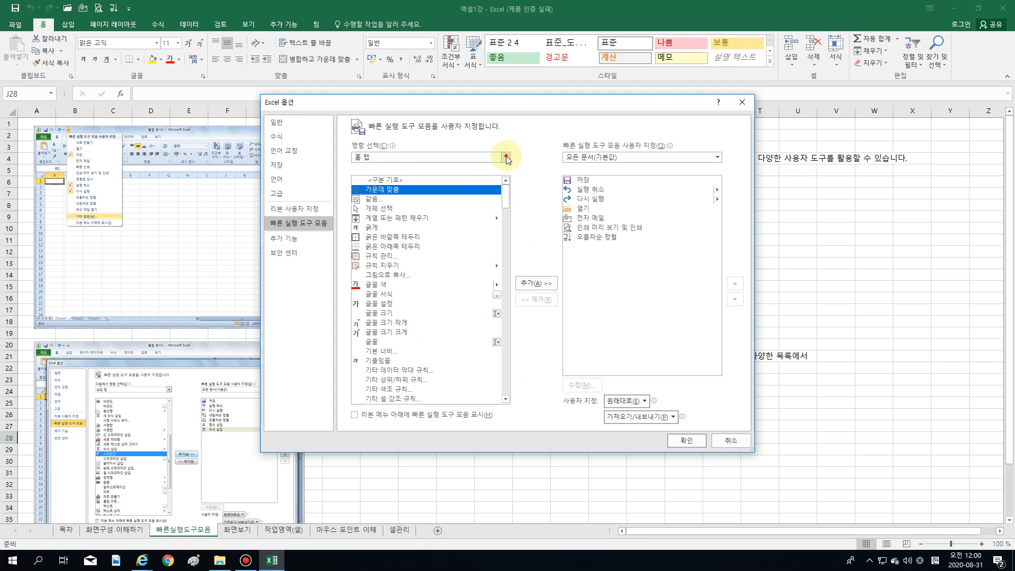
- Switch the available commands to 모든 명령 and look through the full command list
{"action": "left_click", "coordinate": [506, 157]}
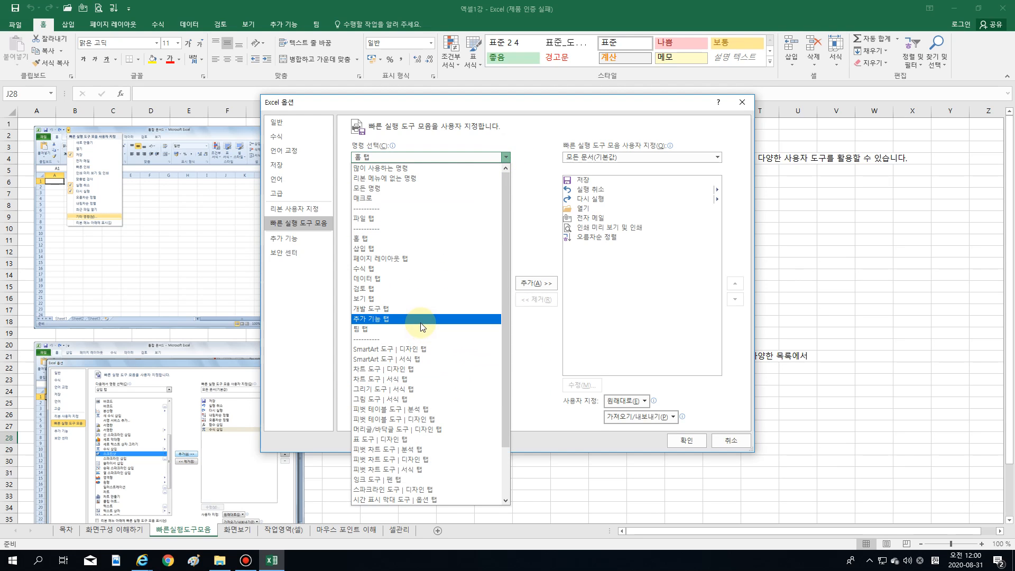
{"action": "scroll", "coordinate": [402, 286], "scroll_direction": "down", "scroll_amount": 2}
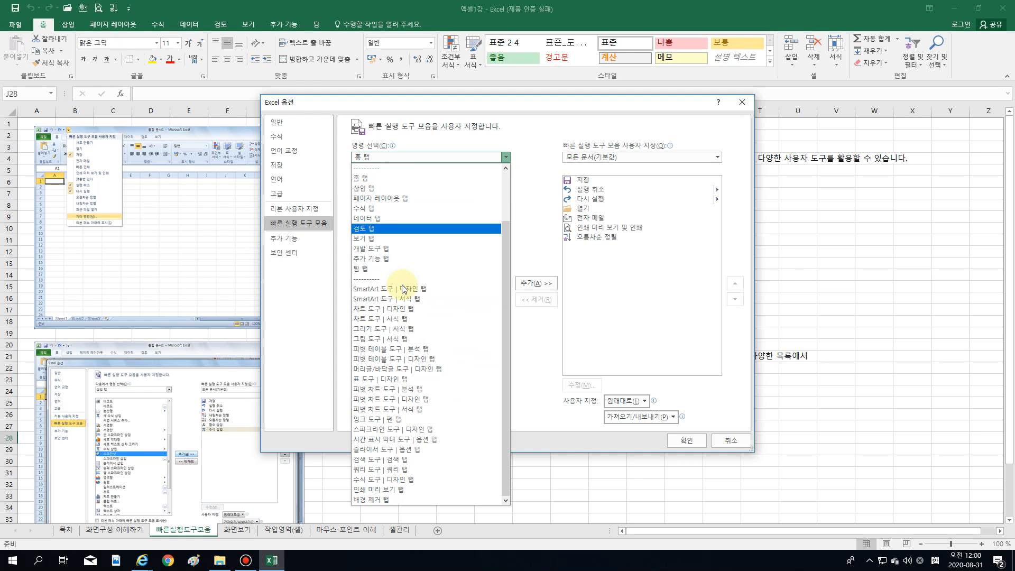
{"action": "scroll", "coordinate": [427, 267], "scroll_direction": "up", "scroll_amount": 2}
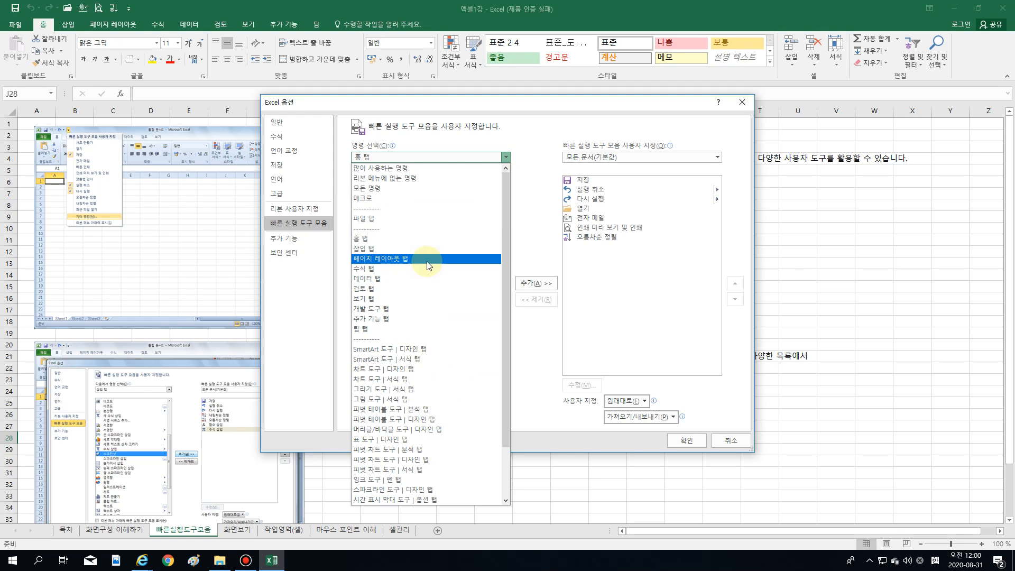
{"action": "left_click", "coordinate": [380, 189]}
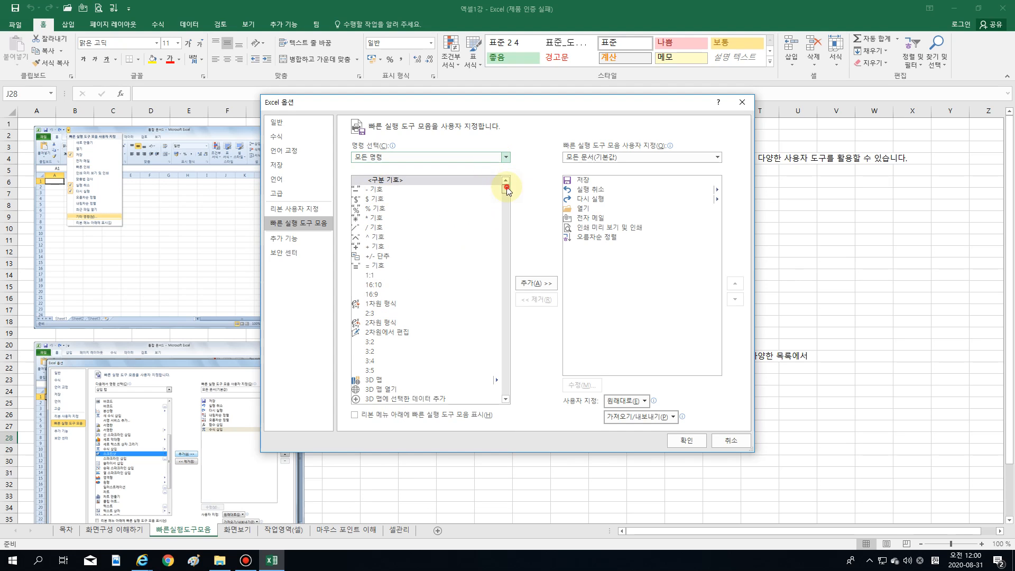
{"action": "left_click_drag", "start_coordinate": [507, 188], "coordinate": [510, 329]}
{"action": "scroll", "coordinate": [433, 391], "scroll_direction": "down", "scroll_amount": 2}
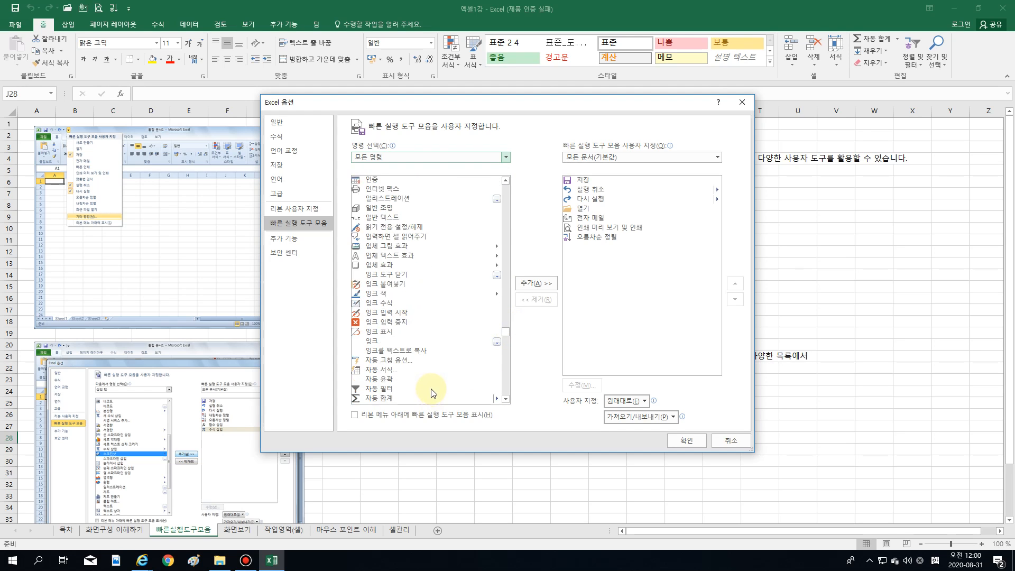
{"action": "scroll", "coordinate": [403, 315], "scroll_direction": "up", "scroll_amount": 7}
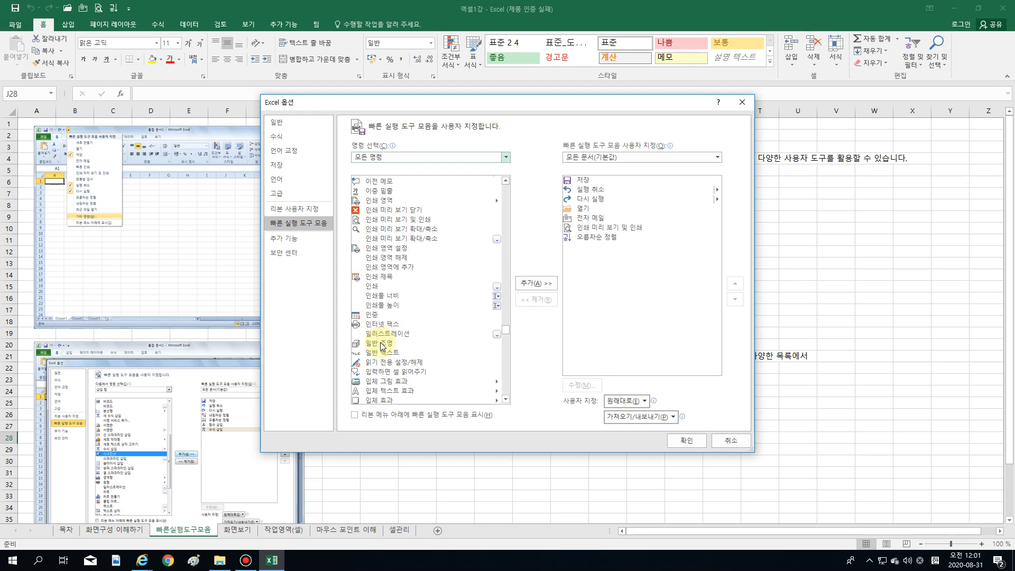
{"action": "left_click", "coordinate": [383, 344]}
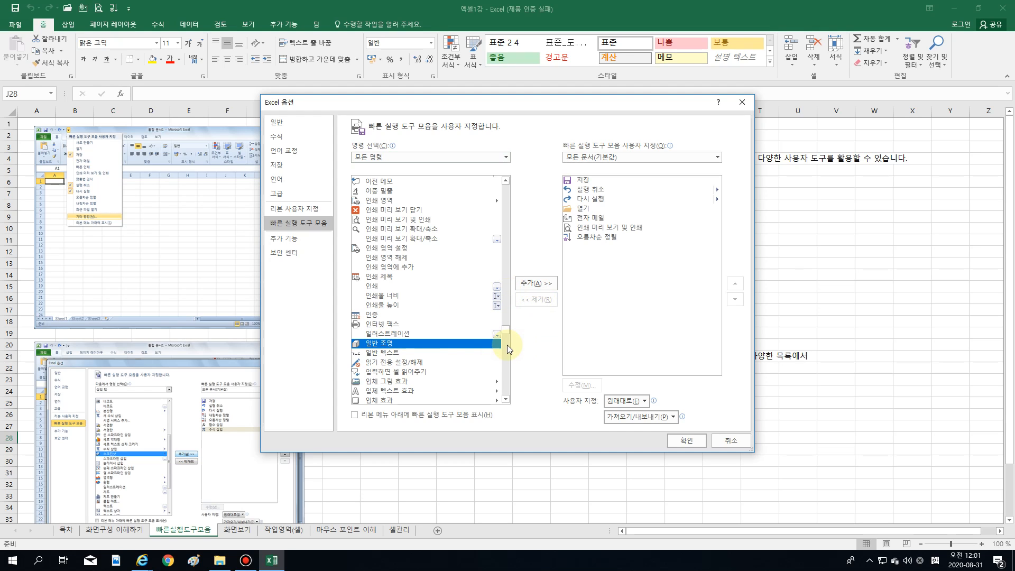
- Find the 복사 command among all commands, add it to the Quick Access Toolbar and apply the change
{"action": "left_click_drag", "start_coordinate": [507, 330], "coordinate": [510, 289]}
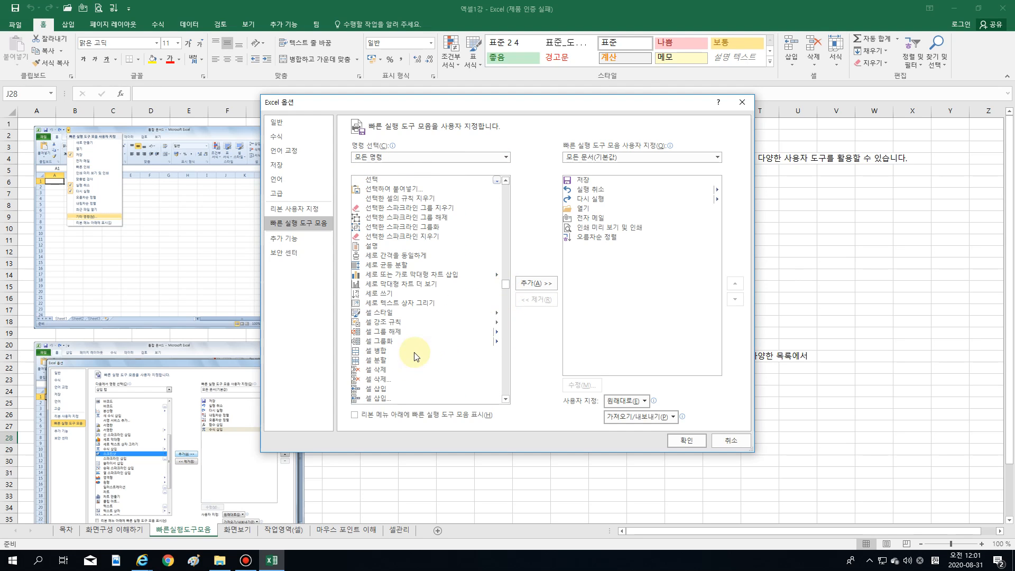
{"action": "scroll", "coordinate": [402, 318], "scroll_direction": "up", "scroll_amount": 5}
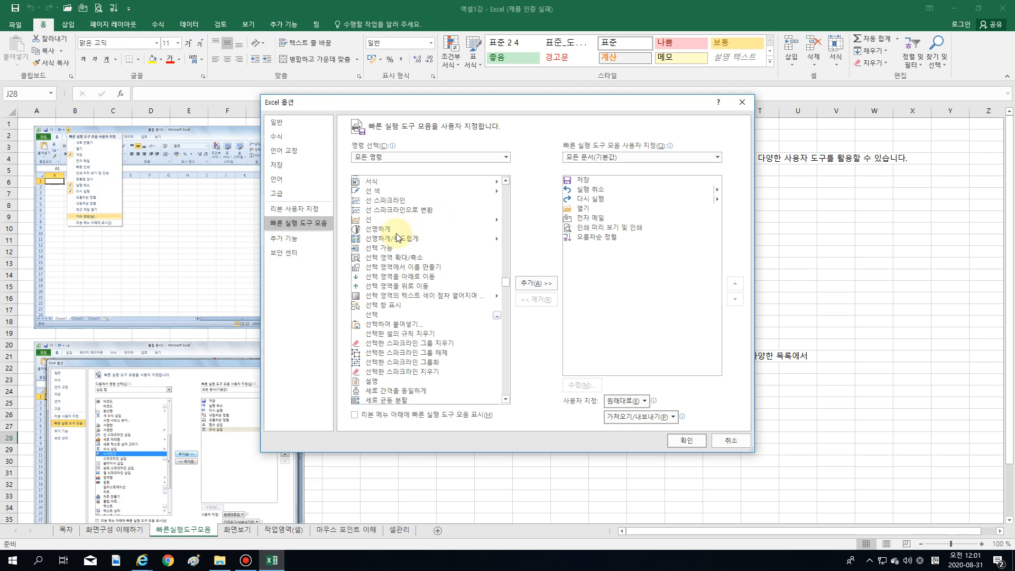
{"action": "scroll", "coordinate": [402, 236], "scroll_direction": "up", "scroll_amount": 8}
{"action": "scroll", "coordinate": [394, 239], "scroll_direction": "up", "scroll_amount": 2}
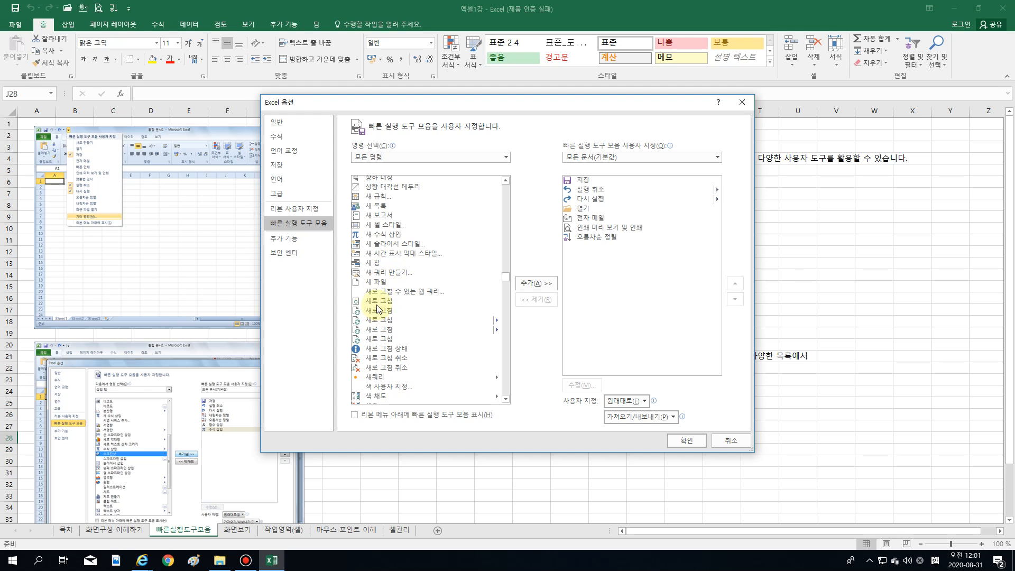
{"action": "scroll", "coordinate": [381, 378], "scroll_direction": "up", "scroll_amount": 8}
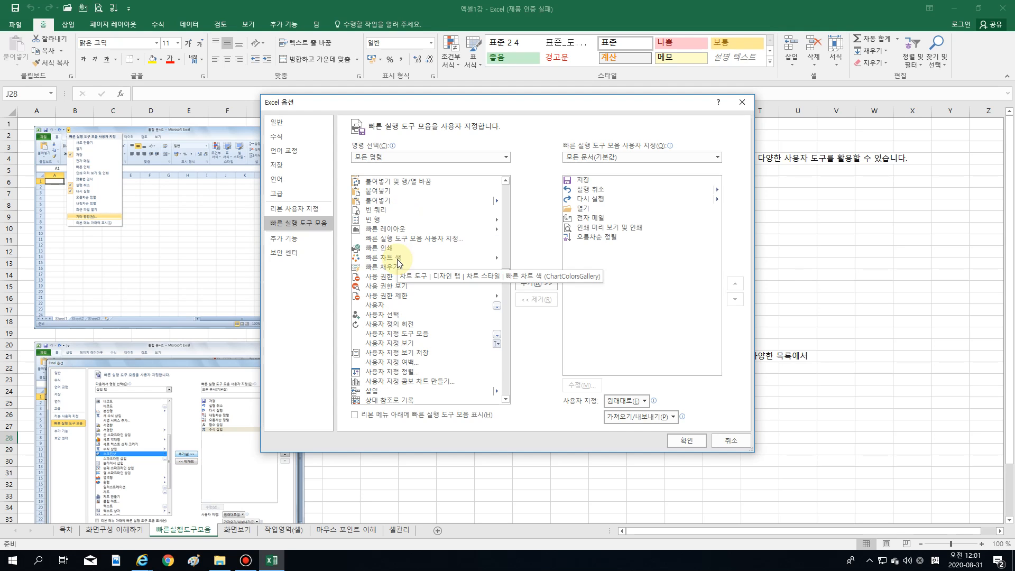
{"action": "scroll", "coordinate": [398, 259], "scroll_direction": "up", "scroll_amount": 7}
{"action": "scroll", "coordinate": [397, 263], "scroll_direction": "up", "scroll_amount": 2}
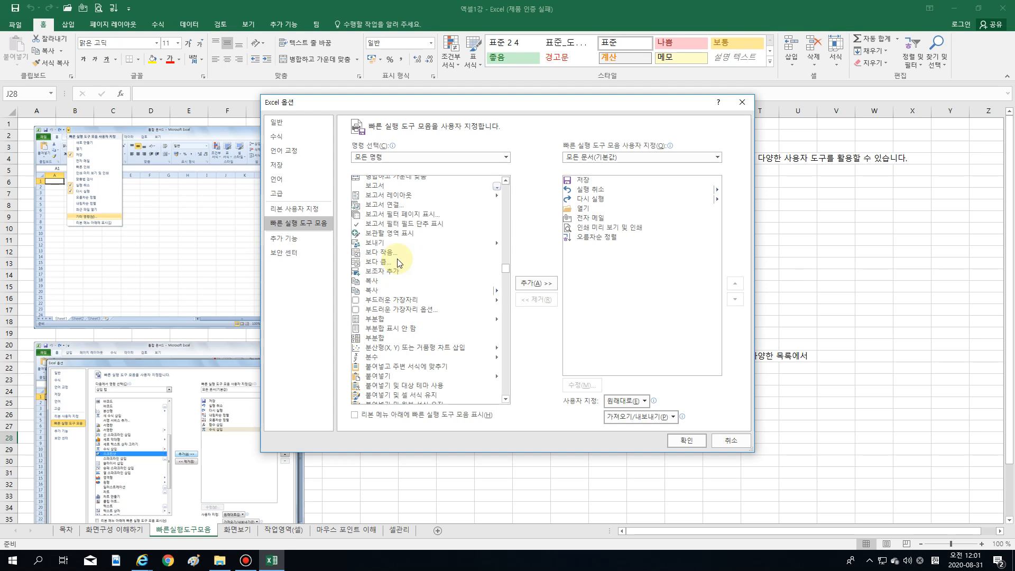
{"action": "left_click", "coordinate": [376, 288]}
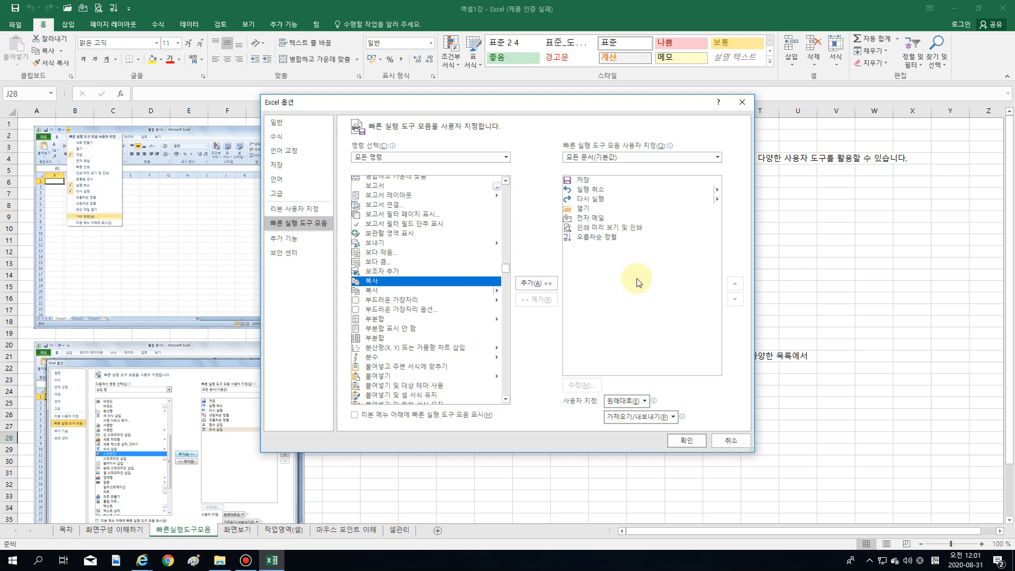
{"action": "left_click", "coordinate": [536, 283]}
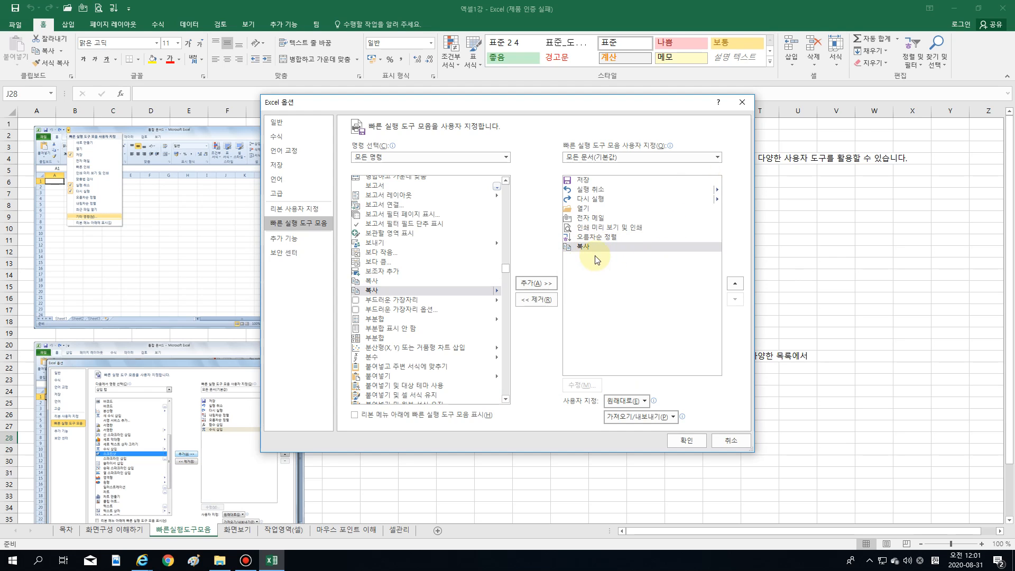
{"action": "left_click", "coordinate": [696, 445]}
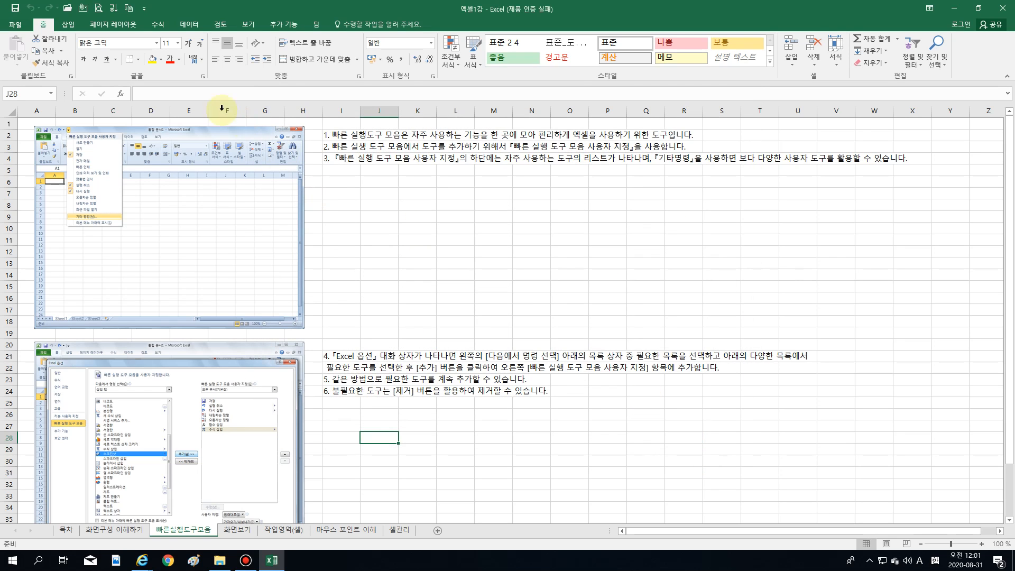
- Reopen the Quick Access Toolbar customization and add the 도형, 맞춤법 검사 and 매크로 보기 commands
{"action": "left_click", "coordinate": [144, 9]}
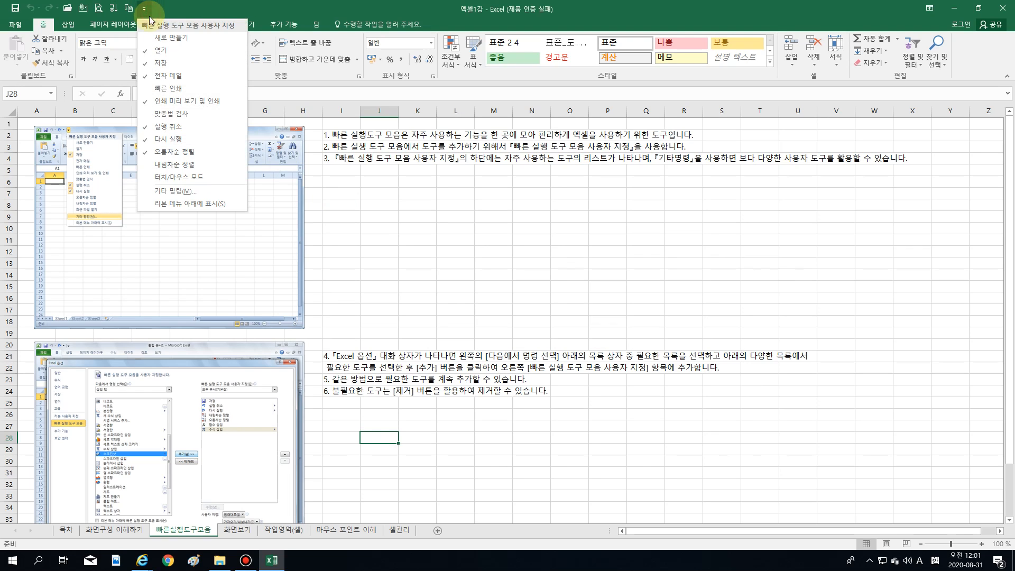
{"action": "left_click", "coordinate": [212, 191]}
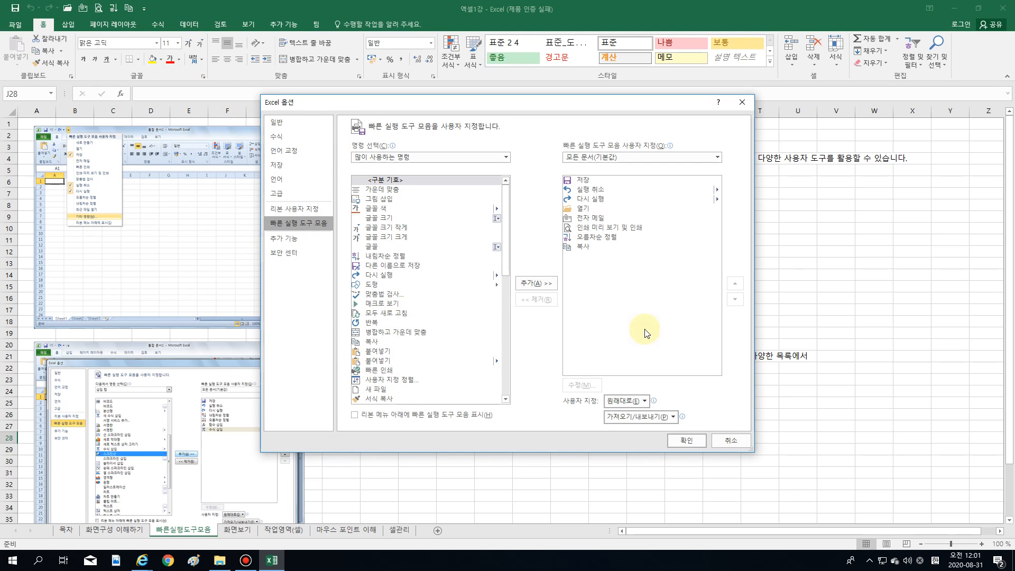
{"action": "left_click", "coordinate": [392, 286]}
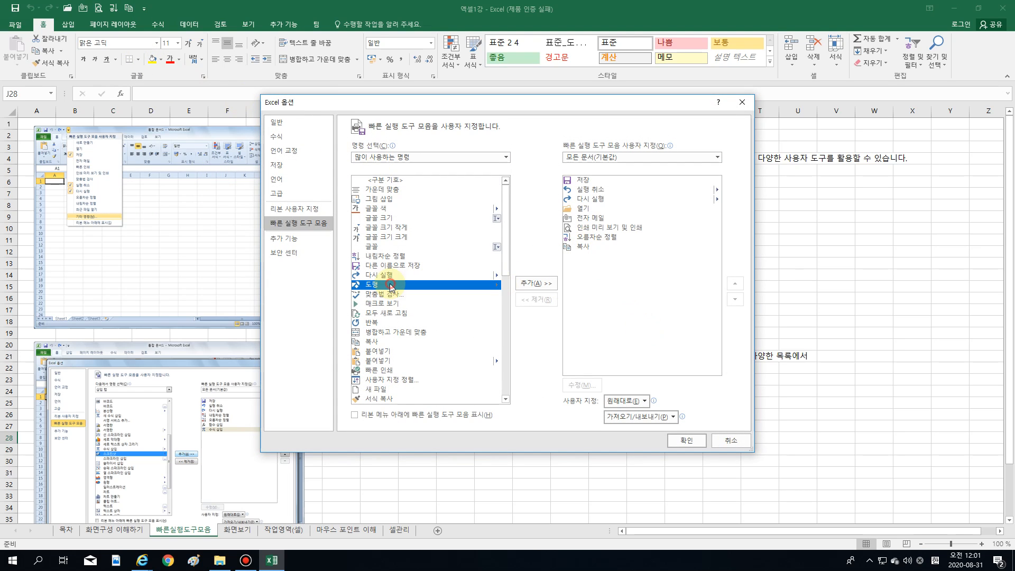
{"action": "double_click", "coordinate": [392, 286]}
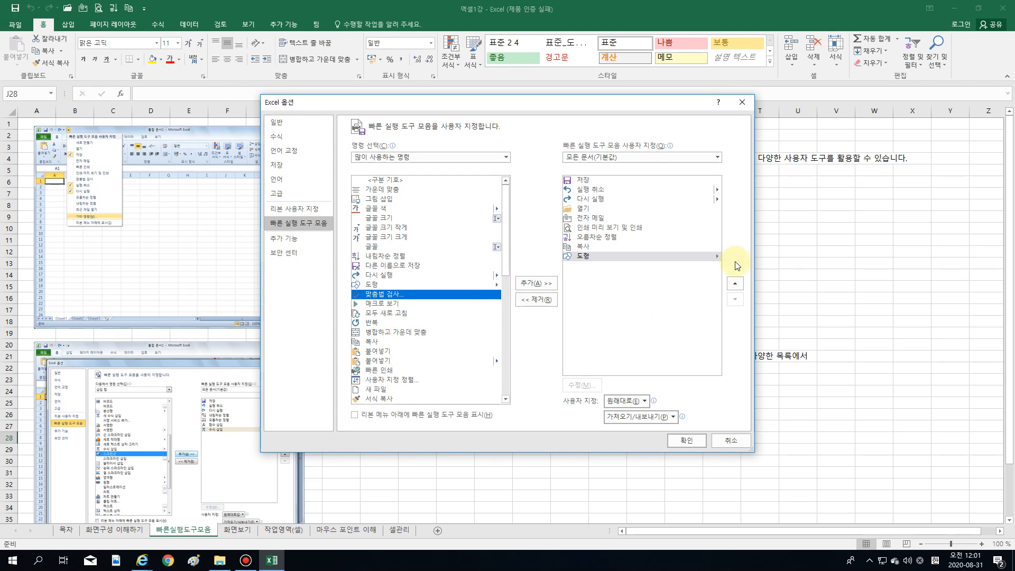
{"action": "left_click", "coordinate": [538, 289]}
{"action": "left_click", "coordinate": [538, 288]}
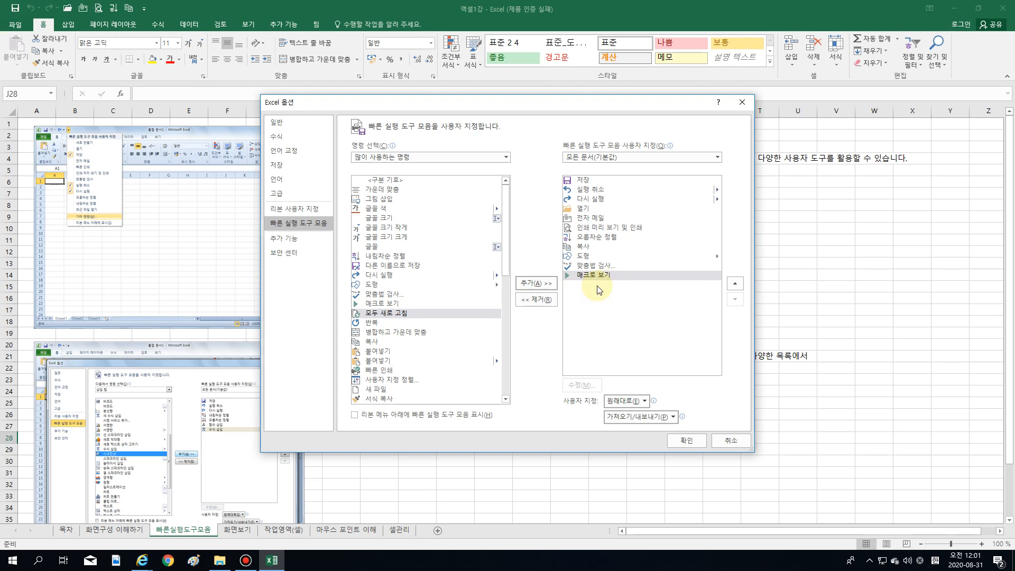
- Remove every toolbar command from 매크로 보기 back through 열기, keeping only 저장, 실행 취소 and 다시 실행
{"action": "left_click", "coordinate": [544, 300]}
{"action": "left_click", "coordinate": [543, 300]}
{"action": "left_click", "coordinate": [544, 301]}
{"action": "left_click", "coordinate": [544, 301]}
{"action": "left_click", "coordinate": [544, 300]}
{"action": "left_click", "coordinate": [543, 300]}
{"action": "left_click", "coordinate": [543, 300]}
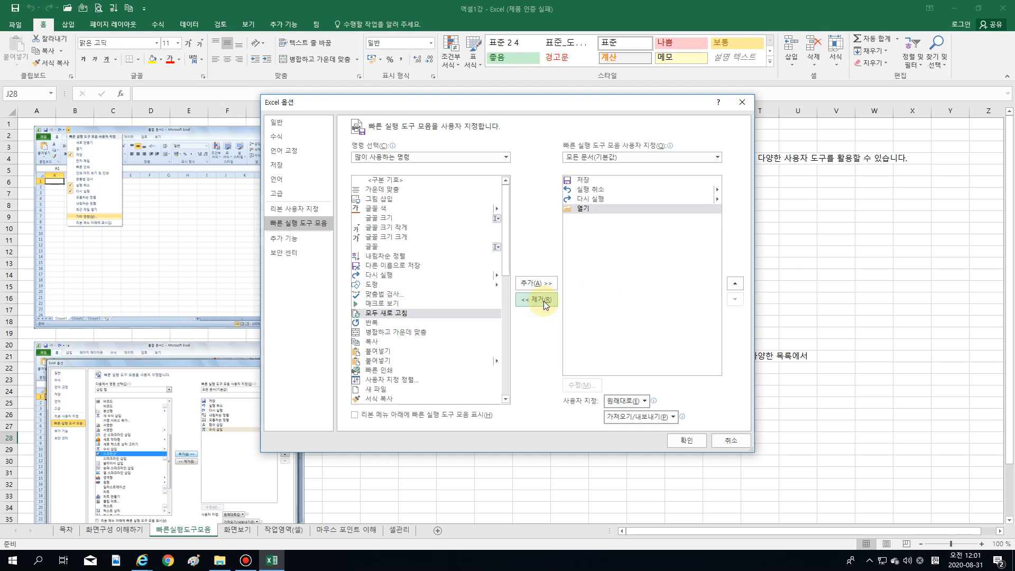
{"action": "left_click", "coordinate": [544, 301]}
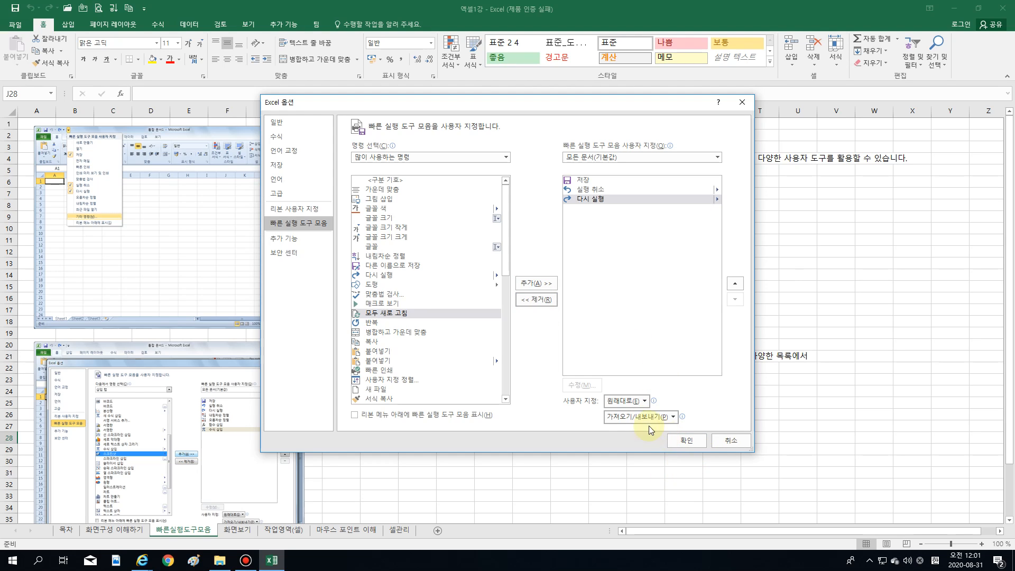
- Reset all ribbon and Quick Access Toolbar customizations with 모든 사용자 지정 다시 설정 and apply the options
{"action": "left_click", "coordinate": [639, 405]}
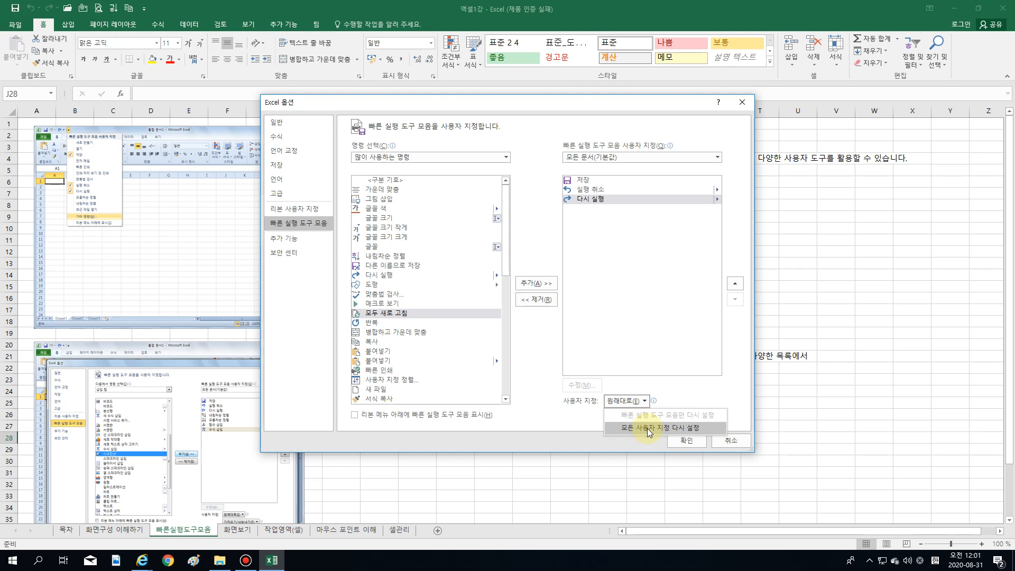
{"action": "left_click", "coordinate": [649, 429]}
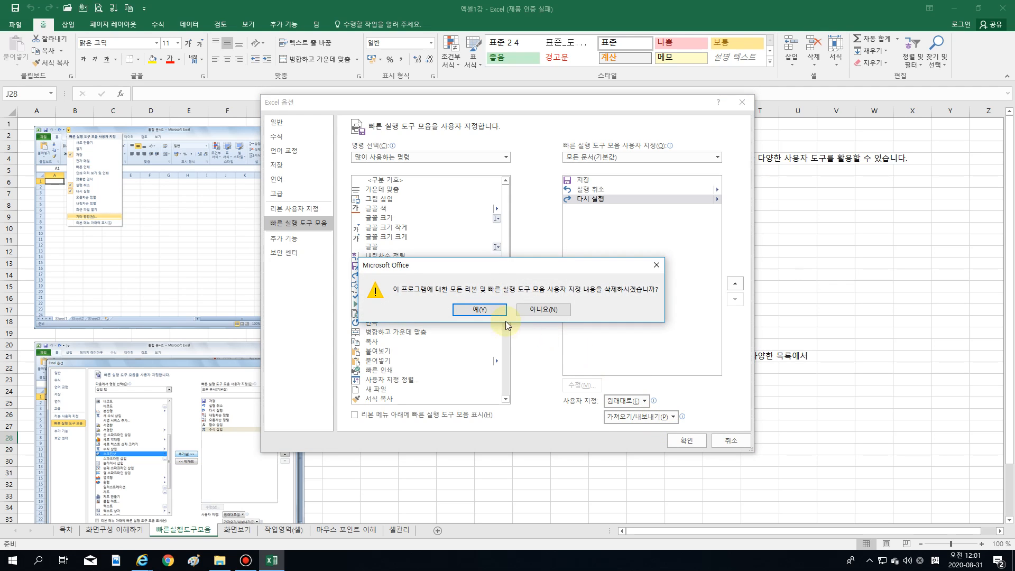
{"action": "left_click", "coordinate": [479, 310]}
{"action": "left_click", "coordinate": [687, 441]}
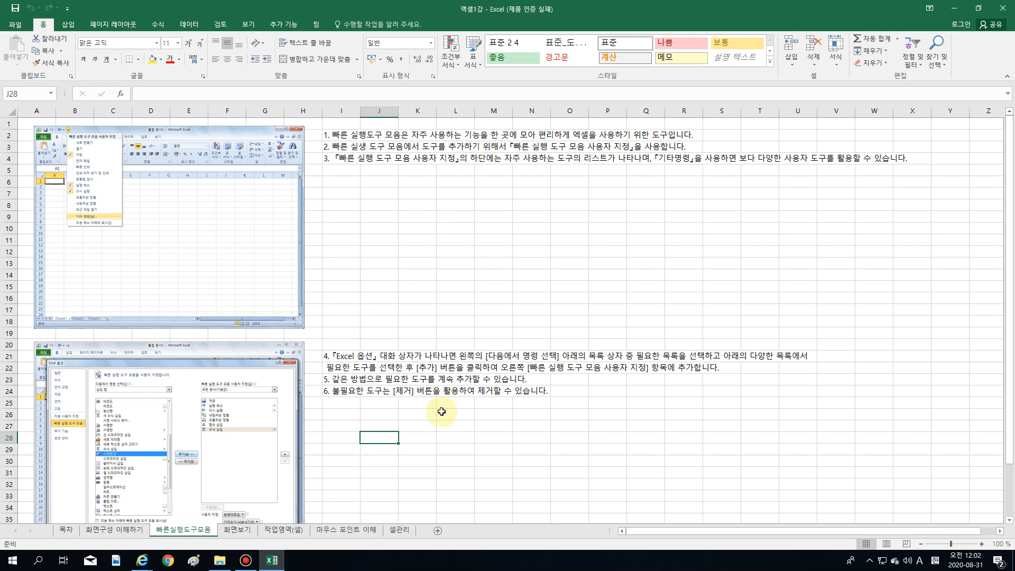
- On the 화면보기 worksheet, try the 페이지 나누기 미리 보기 view and return to the 기본 view
{"action": "left_click", "coordinate": [237, 530]}
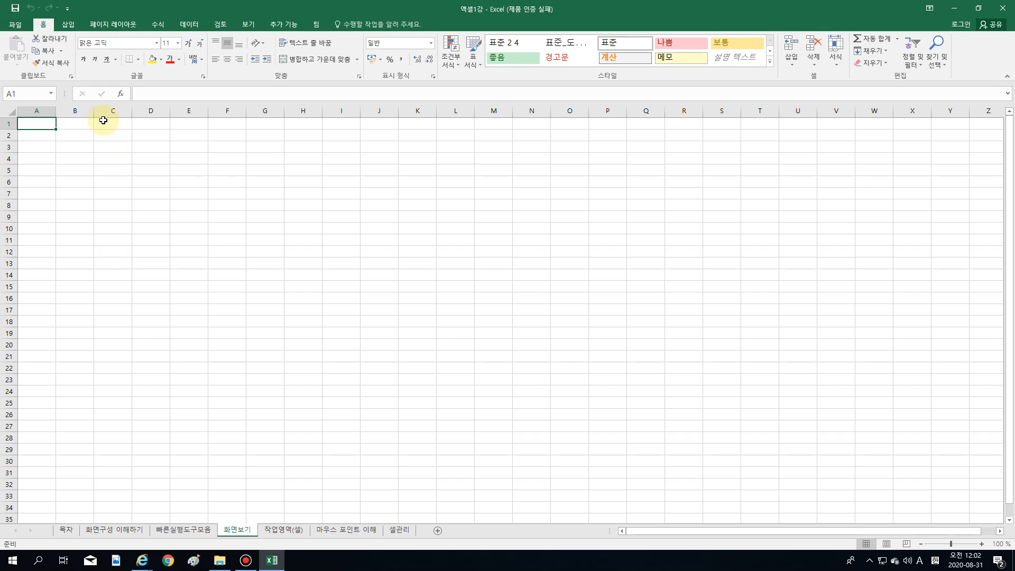
{"action": "left_click", "coordinate": [253, 24]}
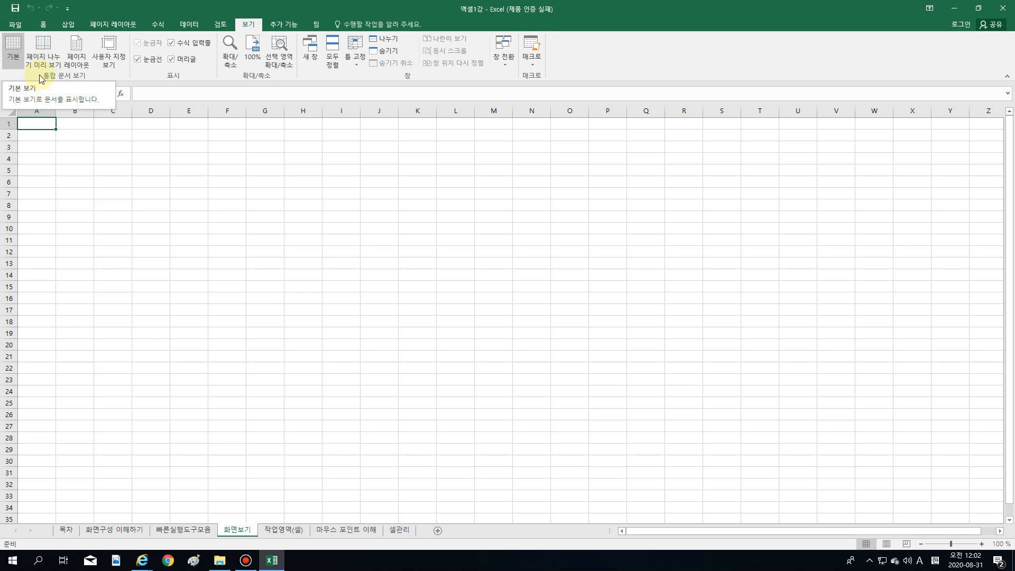
{"action": "left_click", "coordinate": [20, 55]}
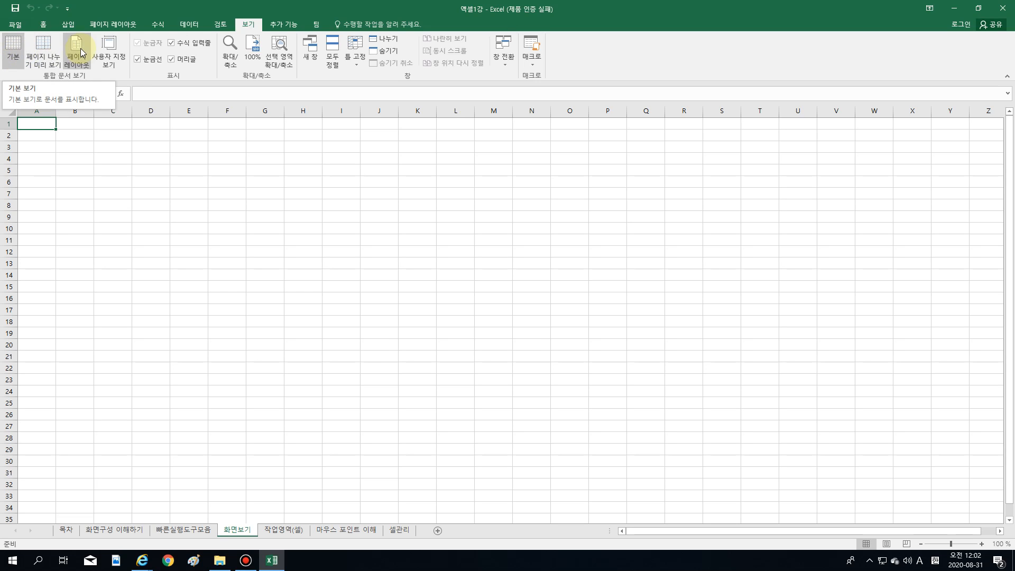
{"action": "left_click", "coordinate": [49, 53]}
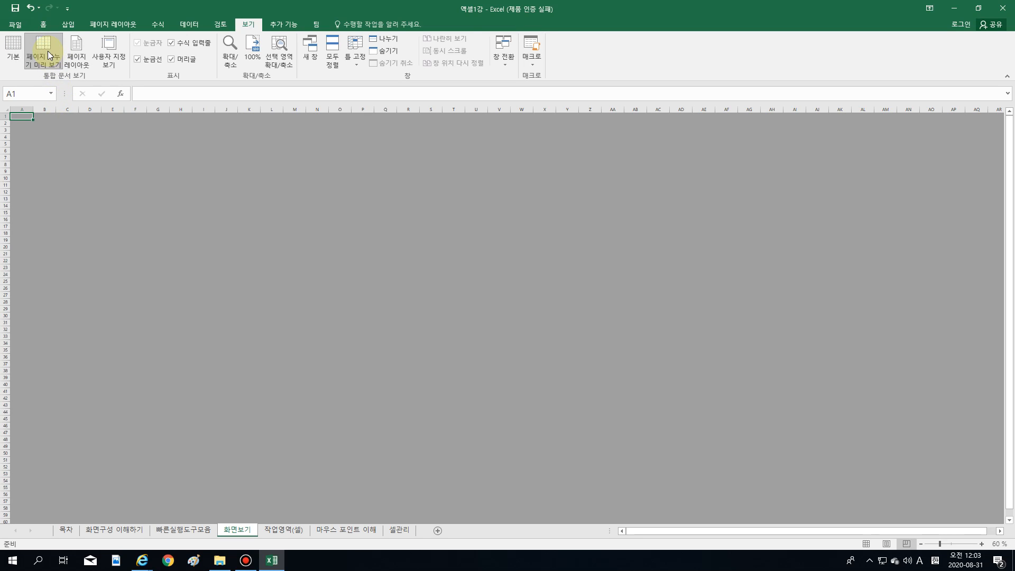
{"action": "left_click", "coordinate": [14, 52]}
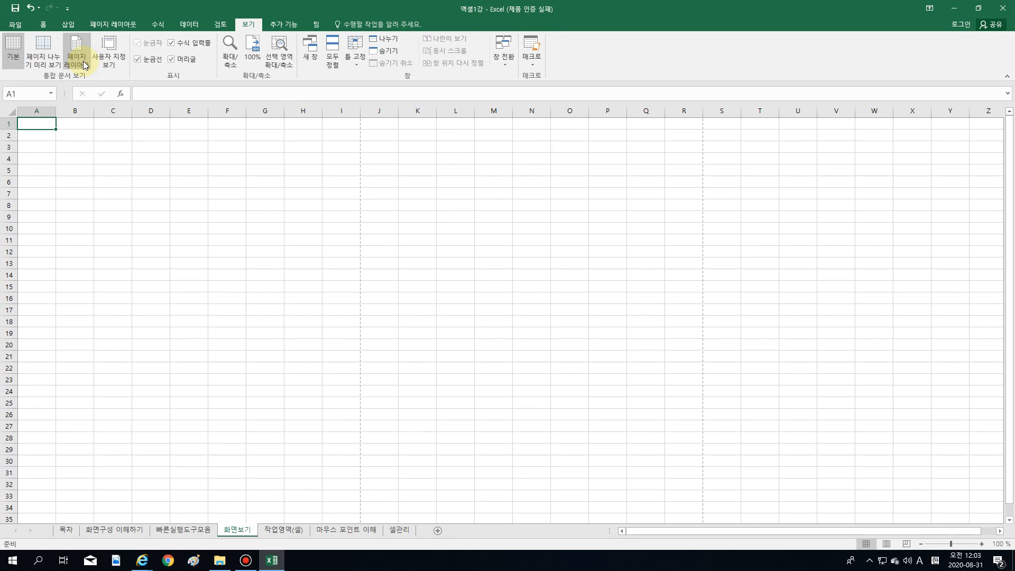
- Switch the worksheet to the 페이지 레이아웃 view and look over the page's header and footer areas
{"action": "left_click", "coordinate": [78, 57]}
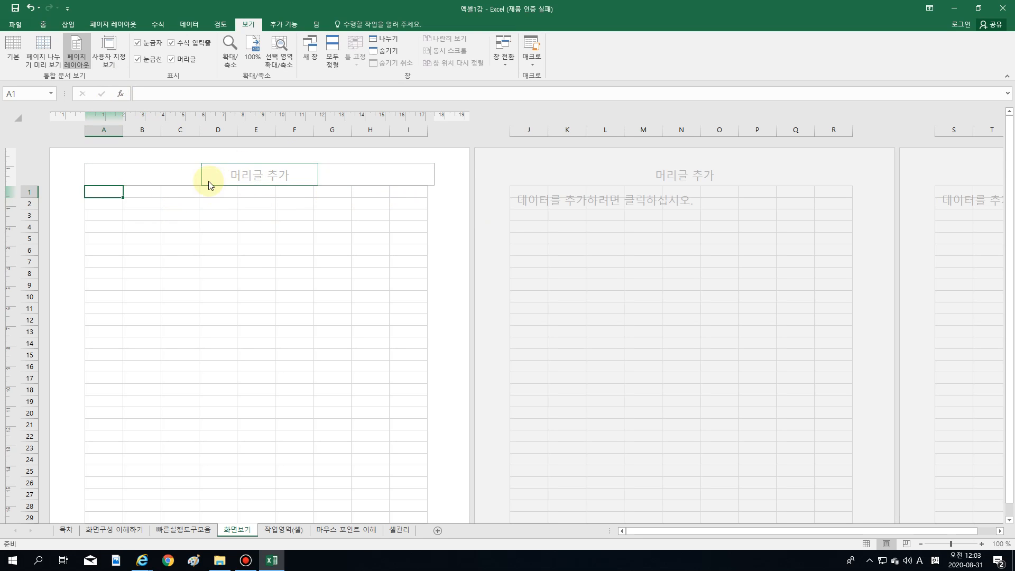
{"action": "scroll", "coordinate": [281, 356], "scroll_direction": "down", "scroll_amount": 10}
{"action": "scroll", "coordinate": [266, 249], "scroll_direction": "up", "scroll_amount": 10}
{"action": "scroll", "coordinate": [238, 476], "scroll_direction": "down", "scroll_amount": 5}
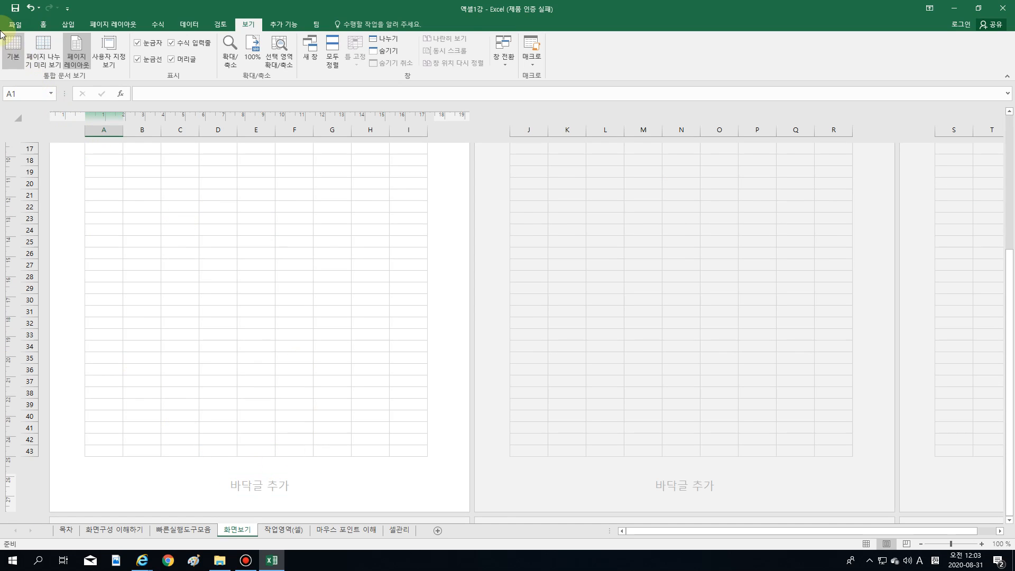
- Check the 인쇄 settings and print preview of the worksheet, then return to the sheet
{"action": "left_click", "coordinate": [15, 24]}
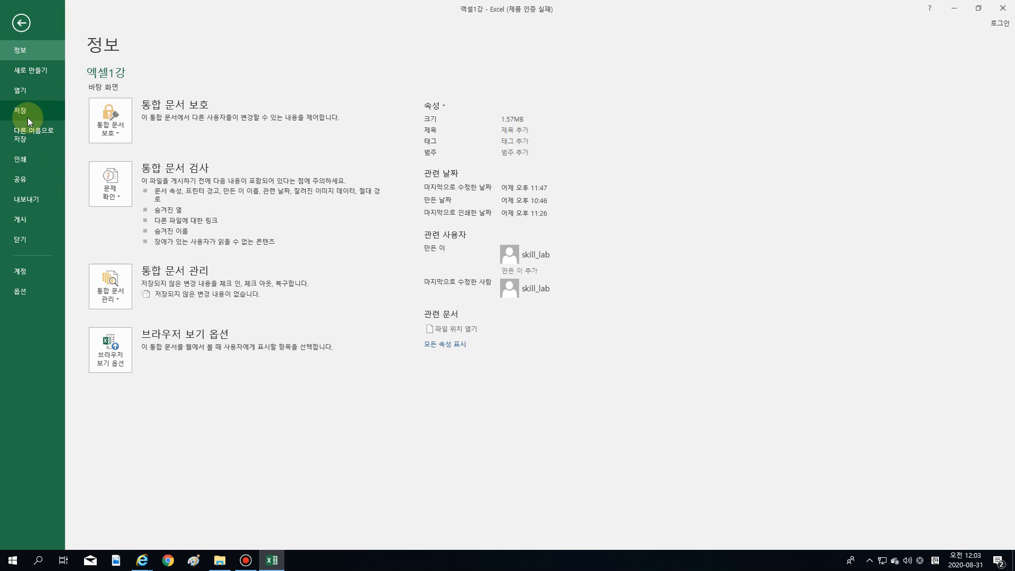
{"action": "left_click", "coordinate": [33, 160]}
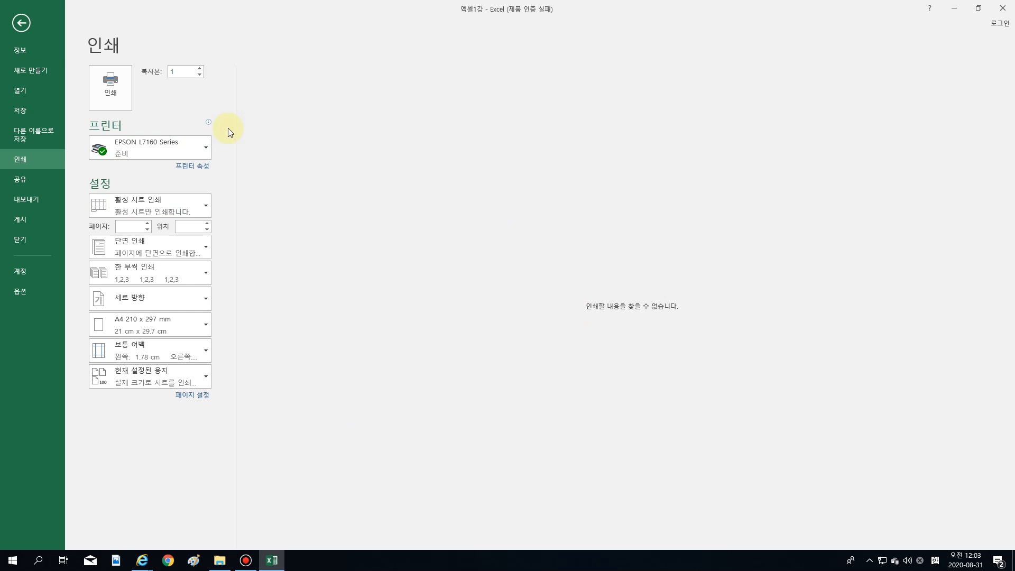
{"action": "left_click", "coordinate": [31, 27]}
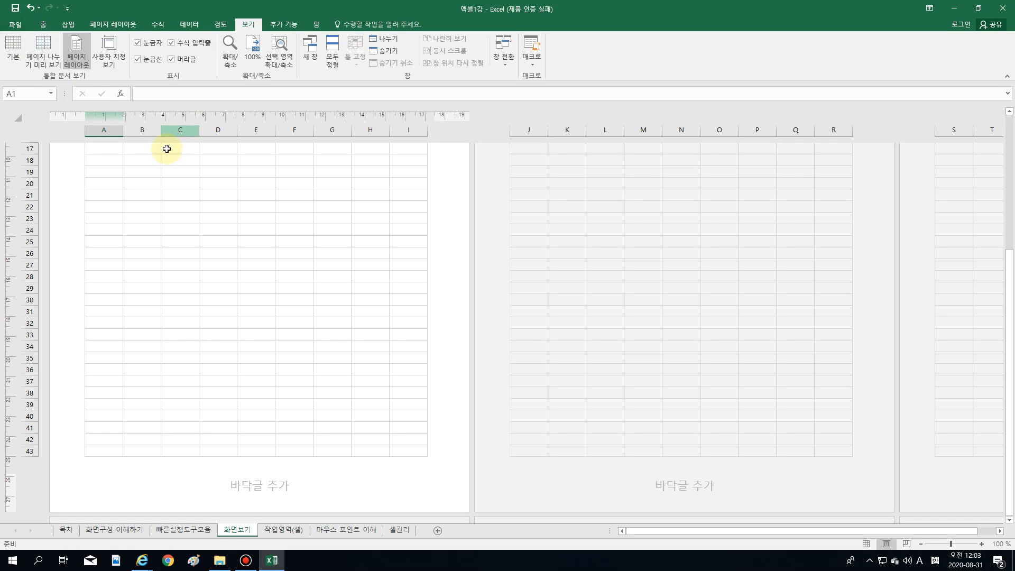
- Return the 화면보기 worksheet to the 기본 view and enter 1111 in cell A1
{"action": "scroll", "coordinate": [167, 148], "scroll_direction": "up", "scroll_amount": 6}
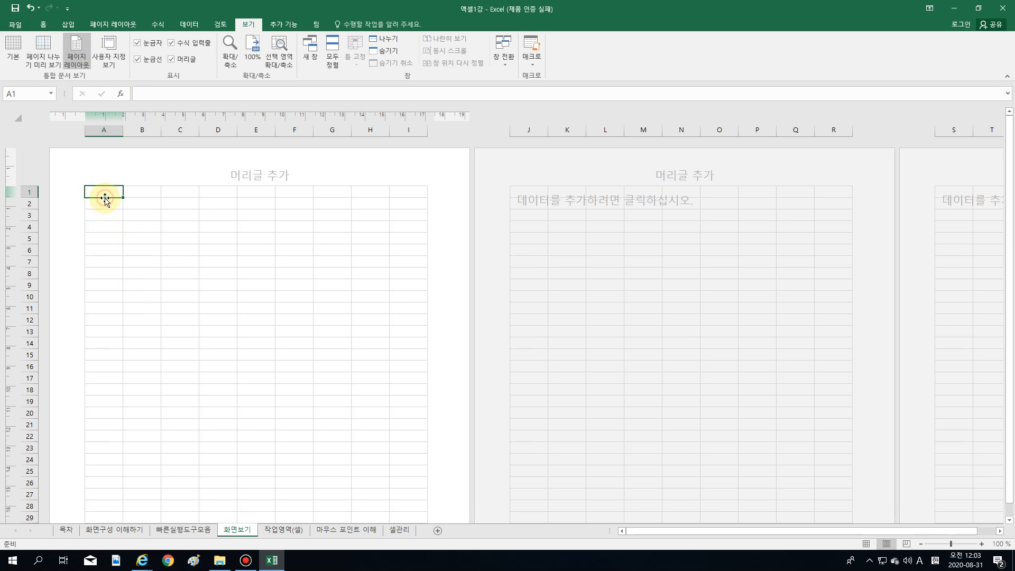
{"action": "left_click", "coordinate": [13, 49]}
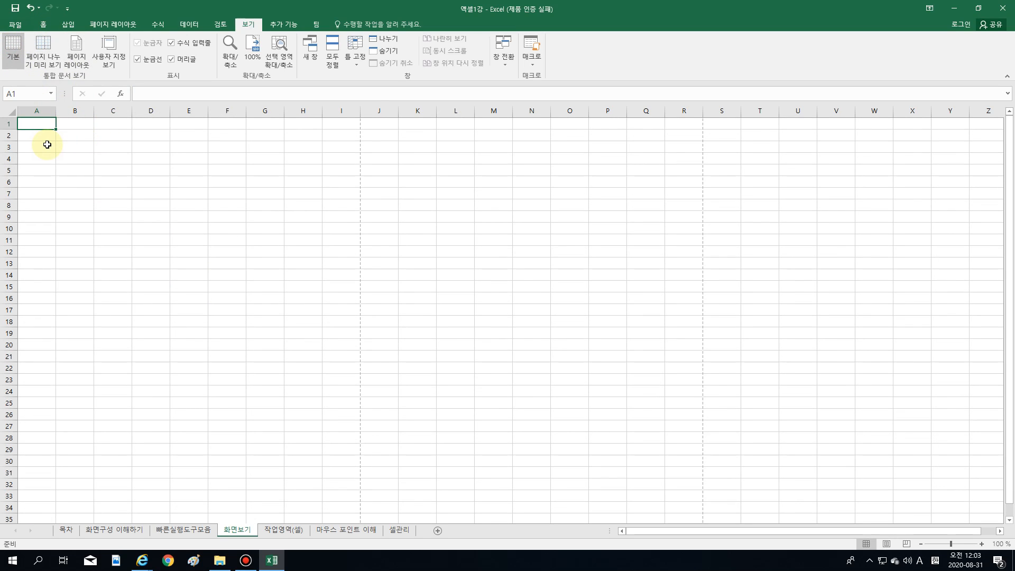
{"action": "type", "text": "11"}
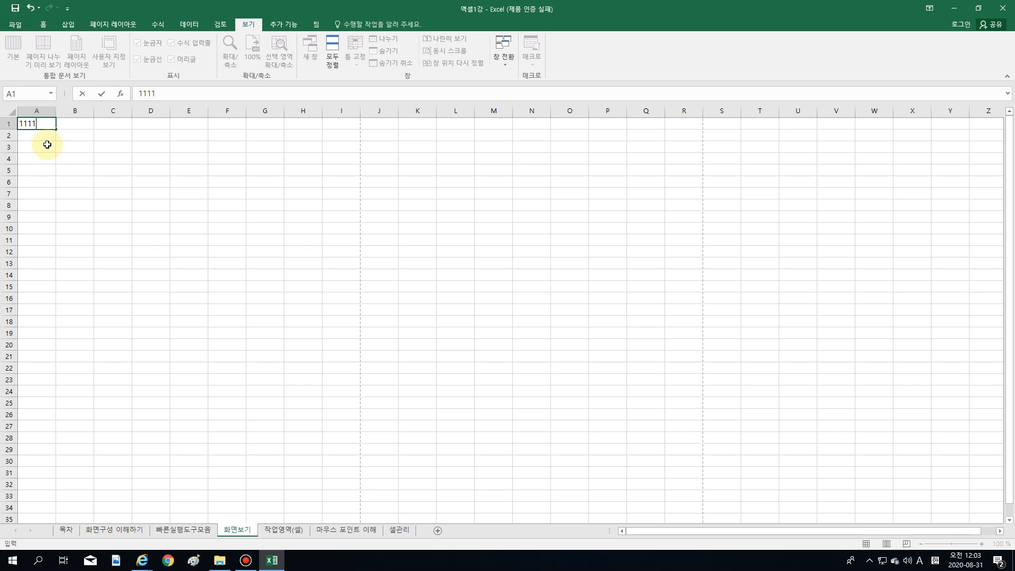
{"action": "type", "text": "11"}
{"action": "left_click", "coordinate": [95, 169]}
{"action": "left_click", "coordinate": [36, 124]}
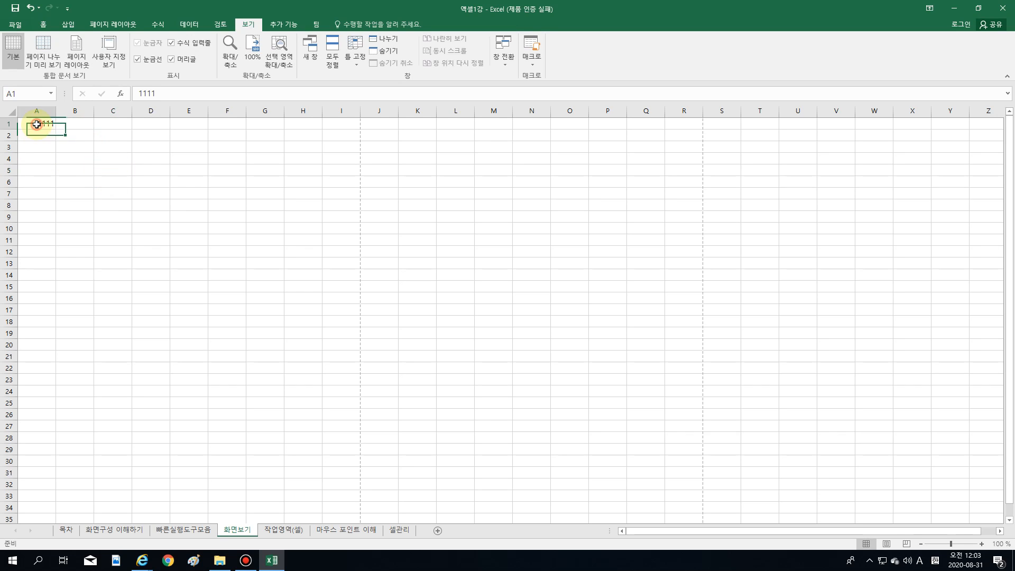
- Switch to the 페이지 레이아웃 view and enter 22222 in cell I1, the first page's last column
{"action": "left_click", "coordinate": [86, 55]}
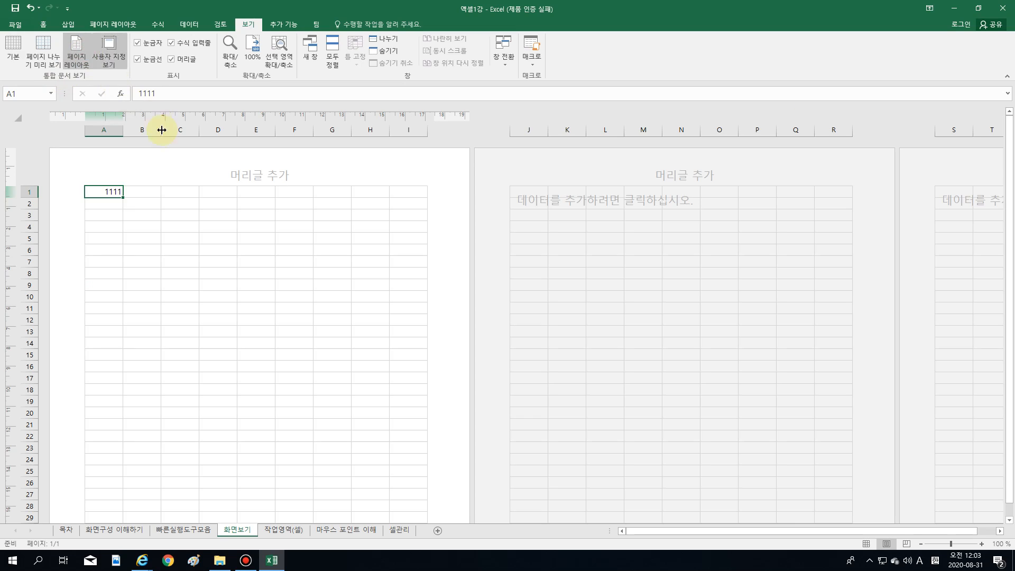
{"action": "left_click", "coordinate": [410, 192]}
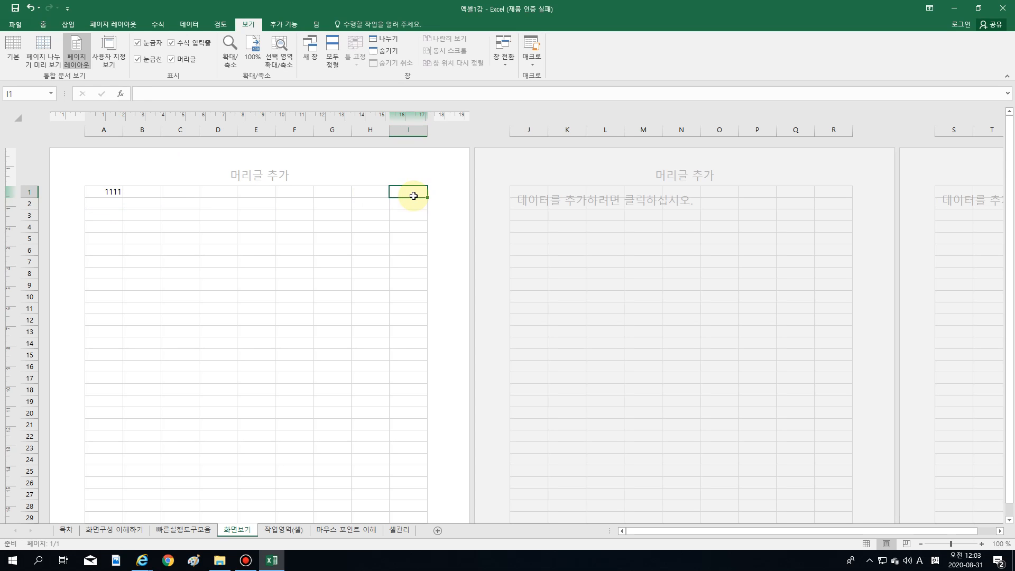
{"action": "type", "text": "22222"}
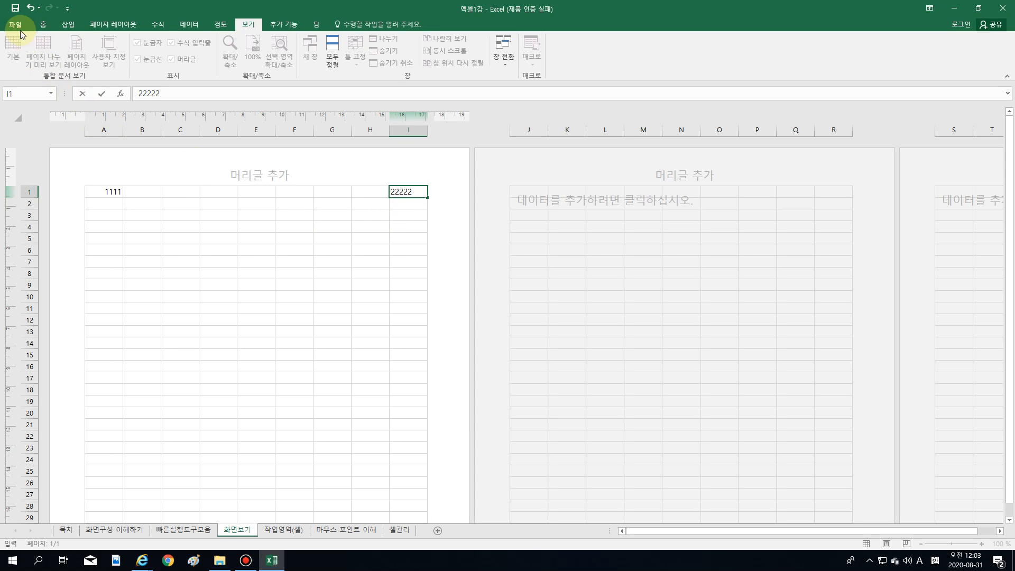
- Check in the 인쇄 preview where the values of A1 and I1 fall on the page, and return to the sheet
{"action": "left_click", "coordinate": [15, 24]}
{"action": "left_click", "coordinate": [34, 166]}
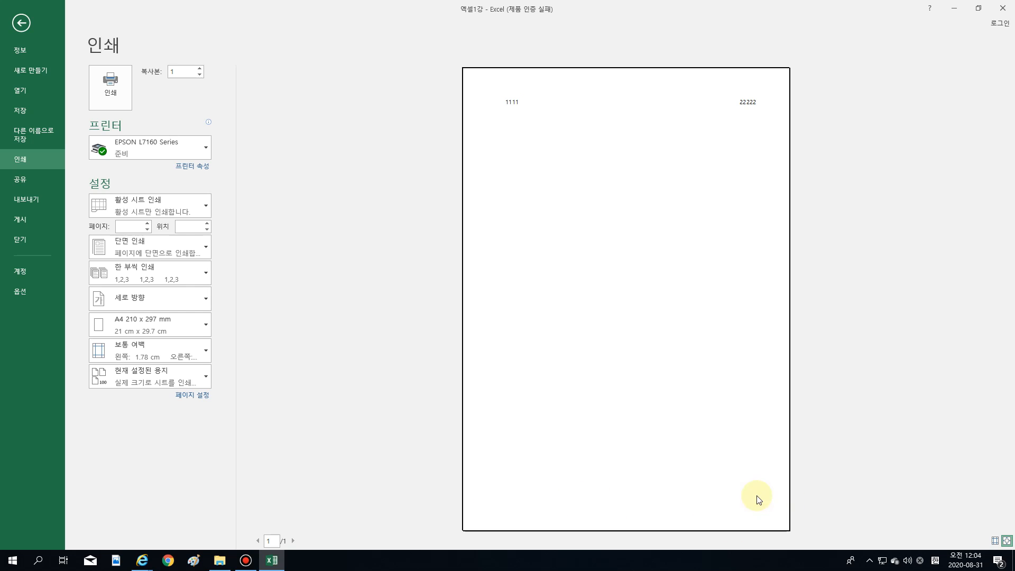
{"action": "left_click", "coordinate": [22, 22]}
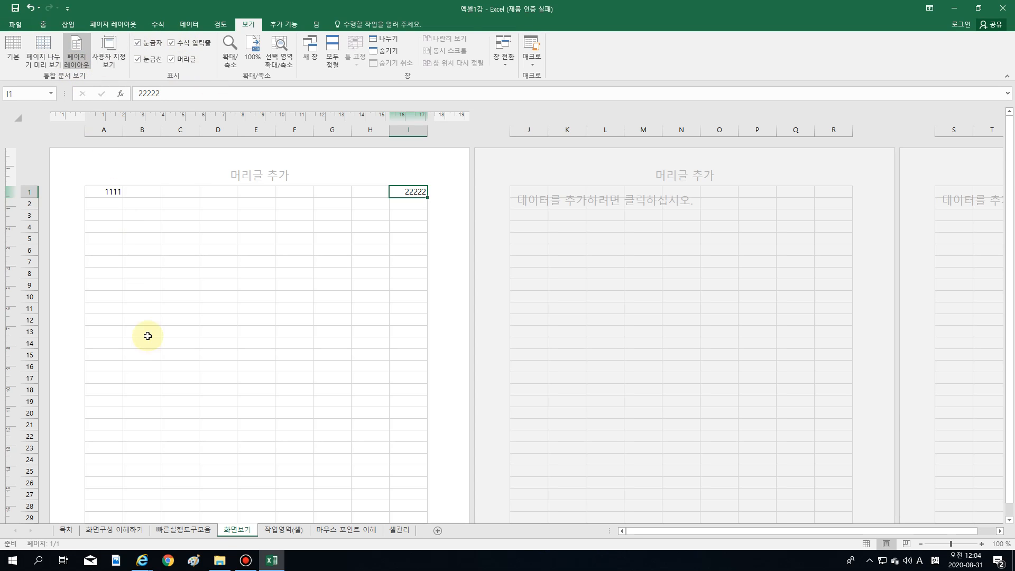
- Enter 3333 in cell A43 and 4444 in cell I43, in the first page's last row
{"action": "scroll", "coordinate": [130, 391], "scroll_direction": "down", "scroll_amount": 8}
{"action": "left_click", "coordinate": [107, 359]}
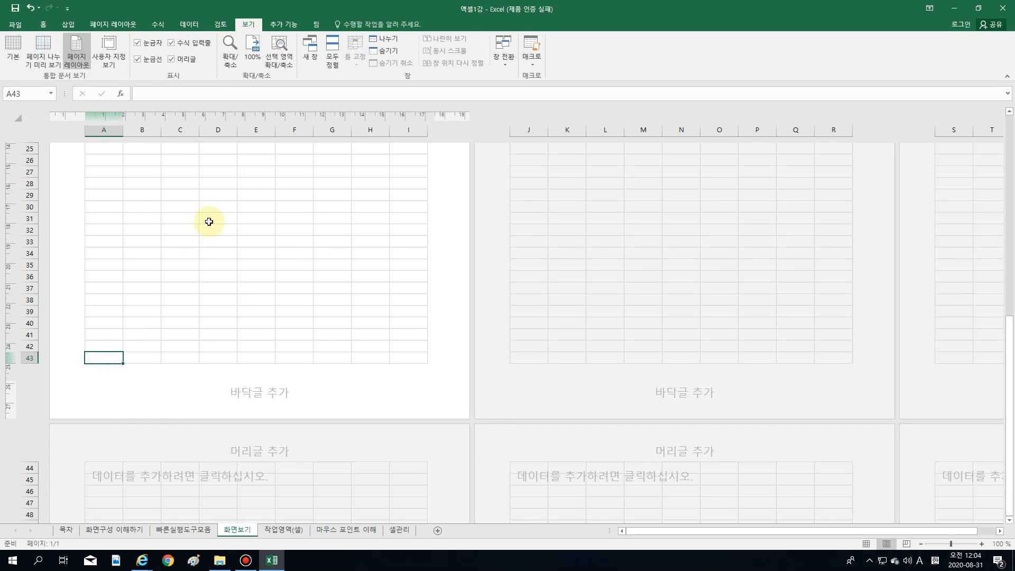
{"action": "type", "text": "3333"}
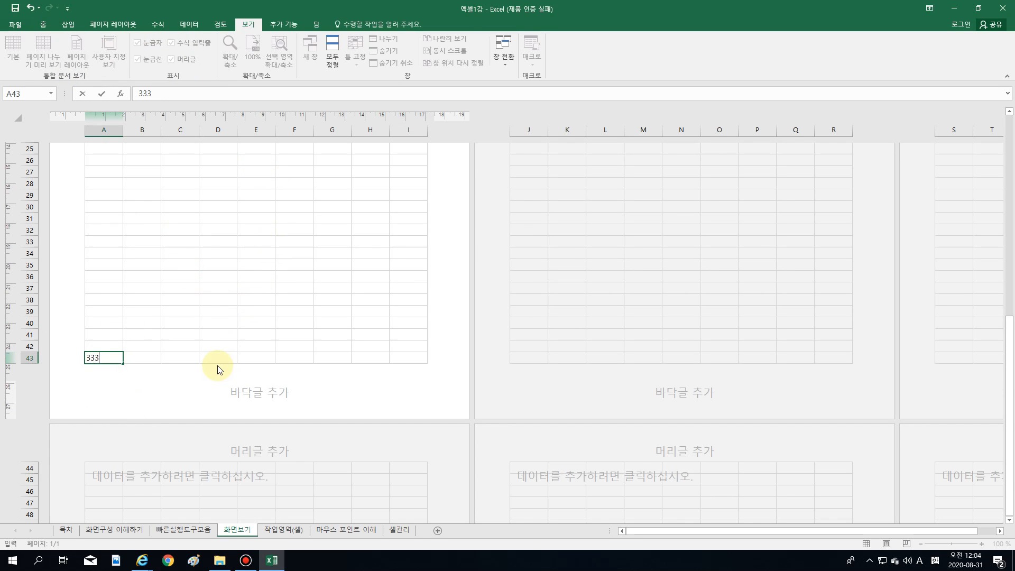
{"action": "left_click", "coordinate": [402, 358]}
{"action": "type", "text": "4444"}
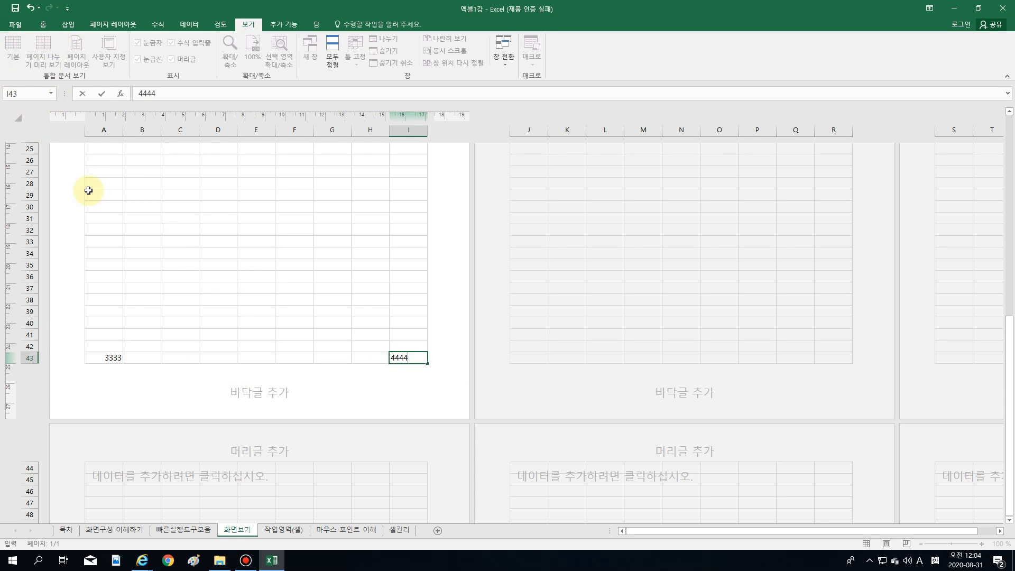
- Check all four corner values in the 인쇄 preview and compare them with the page layout of the sheet
{"action": "left_click", "coordinate": [16, 24]}
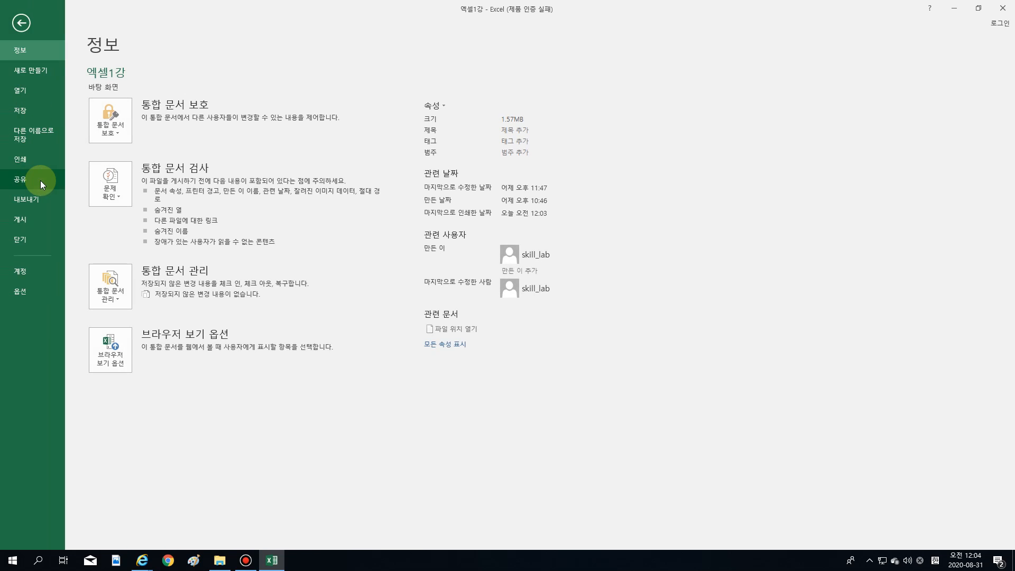
{"action": "left_click", "coordinate": [37, 166]}
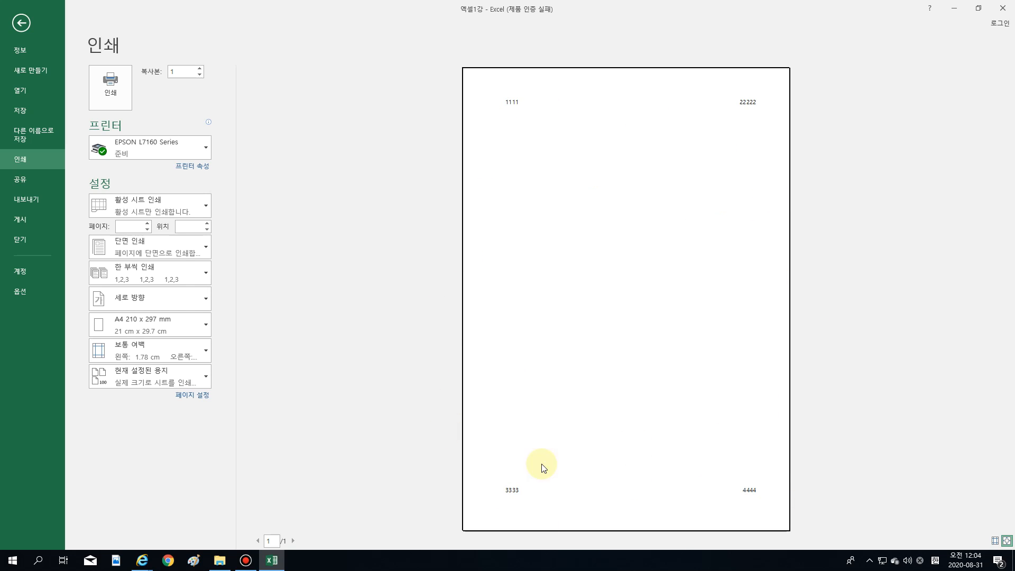
{"action": "left_click", "coordinate": [31, 23]}
{"action": "scroll", "coordinate": [242, 271], "scroll_direction": "up", "scroll_amount": 8}
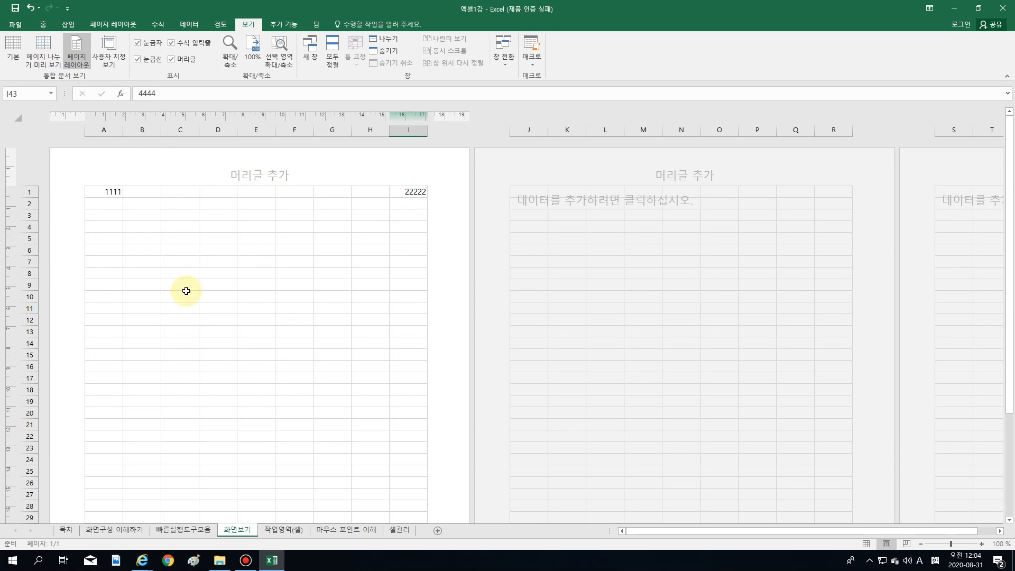
{"action": "scroll", "coordinate": [212, 339], "scroll_direction": "down", "scroll_amount": 5}
{"action": "scroll", "coordinate": [360, 332], "scroll_direction": "up", "scroll_amount": 3}
{"action": "scroll", "coordinate": [360, 331], "scroll_direction": "up", "scroll_amount": 3}
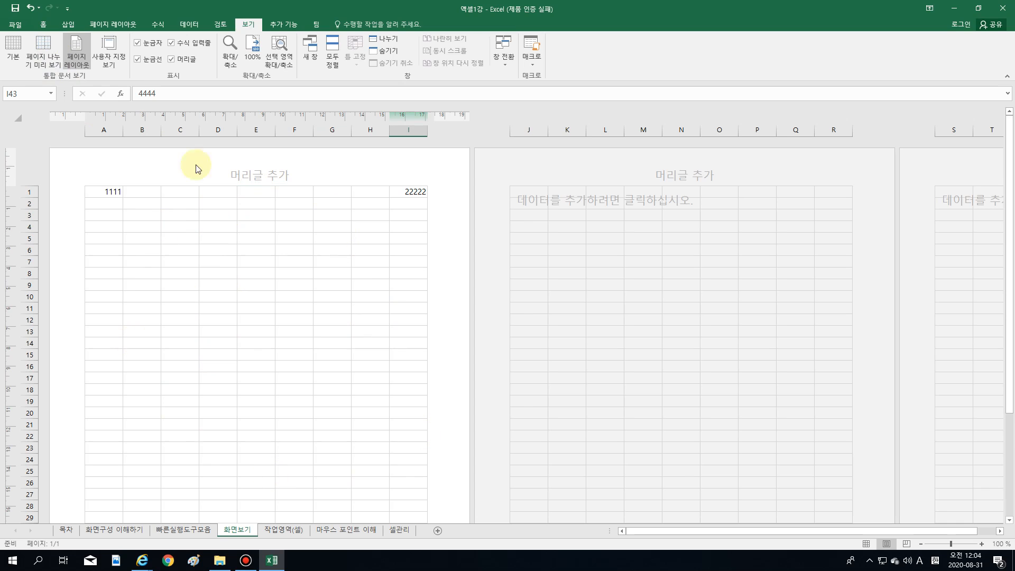
- View the page area in the 페이지 나누기 미리 보기 view and switch back to the 기본 view
{"action": "left_click", "coordinate": [42, 61]}
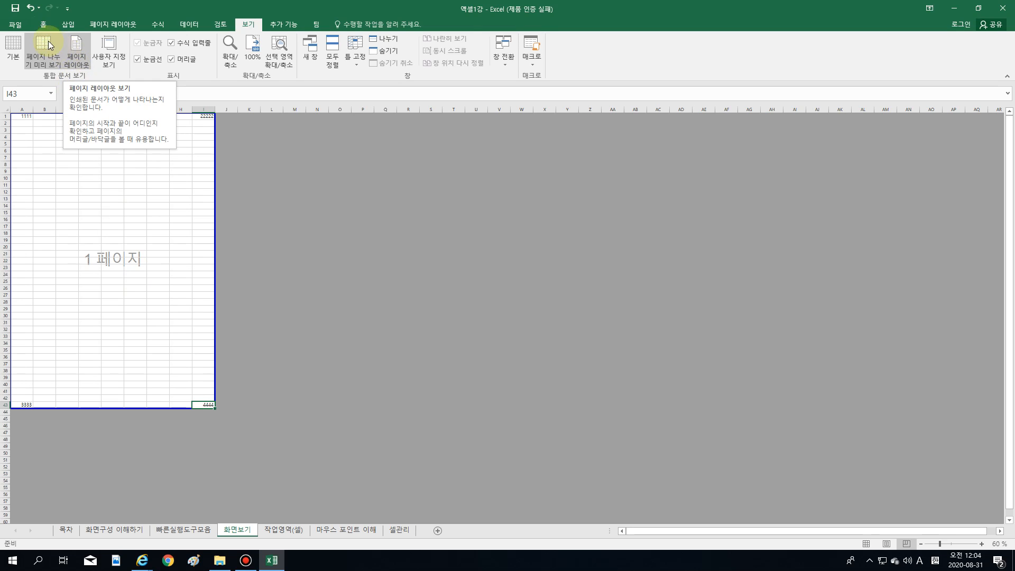
{"action": "left_click", "coordinate": [12, 24]}
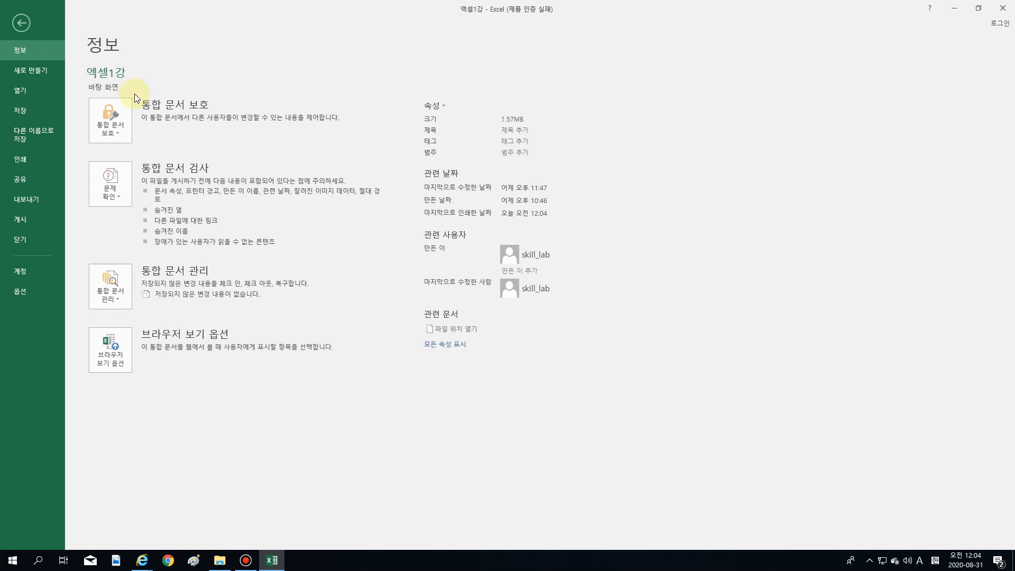
{"action": "left_click", "coordinate": [26, 23]}
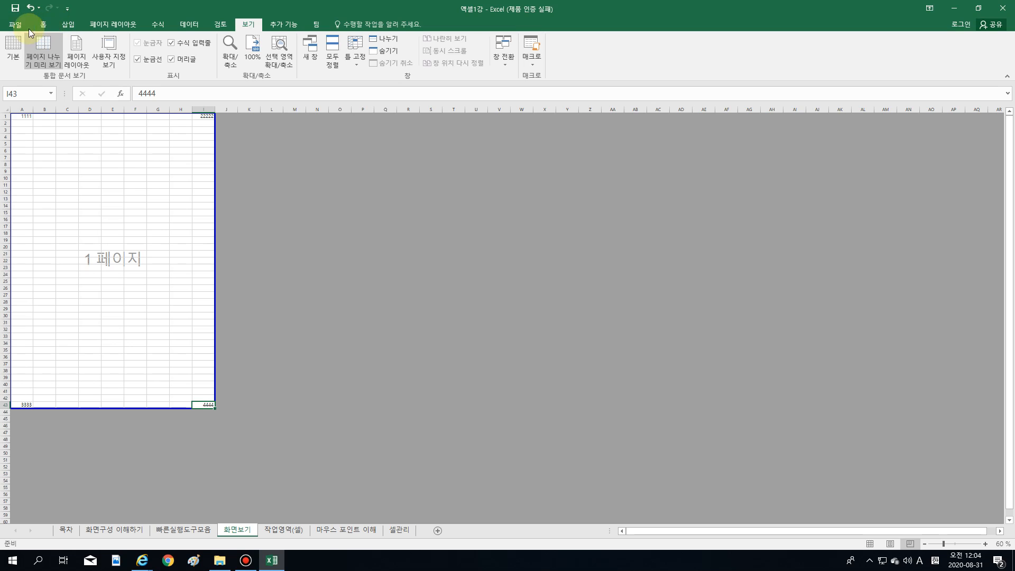
{"action": "left_click", "coordinate": [21, 48]}
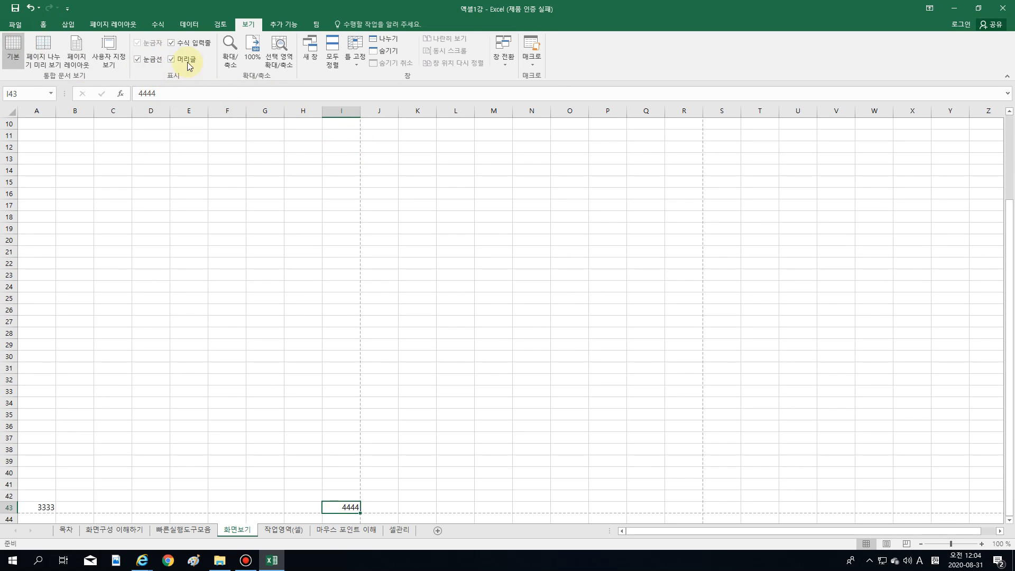
- Hide the 눈금선 on the 화면보기 sheet, look over its cells, and compare it with the 목차 sheet
{"action": "left_click", "coordinate": [139, 59]}
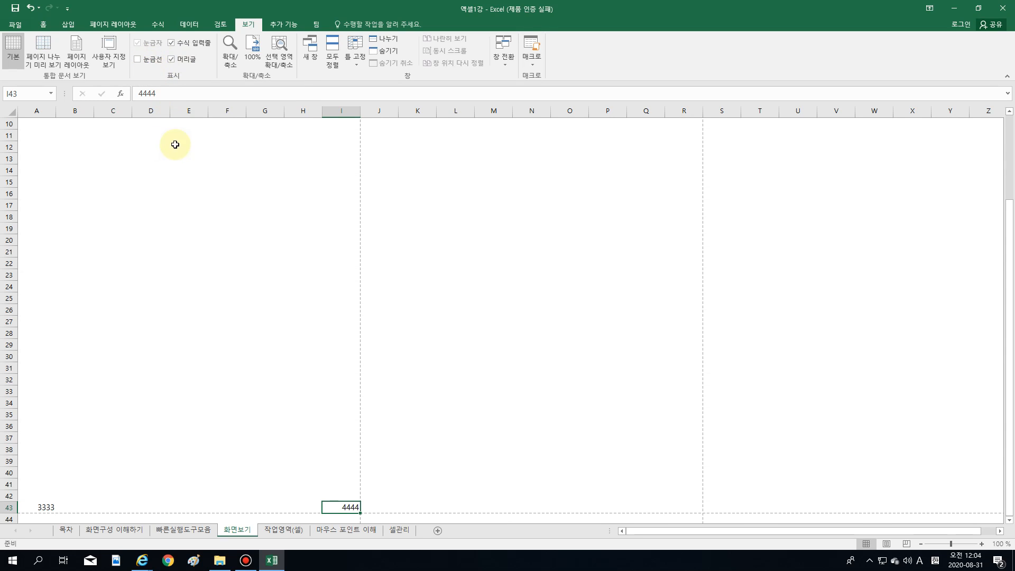
{"action": "left_click", "coordinate": [49, 131]}
{"action": "scroll", "coordinate": [81, 195], "scroll_direction": "up", "scroll_amount": 3}
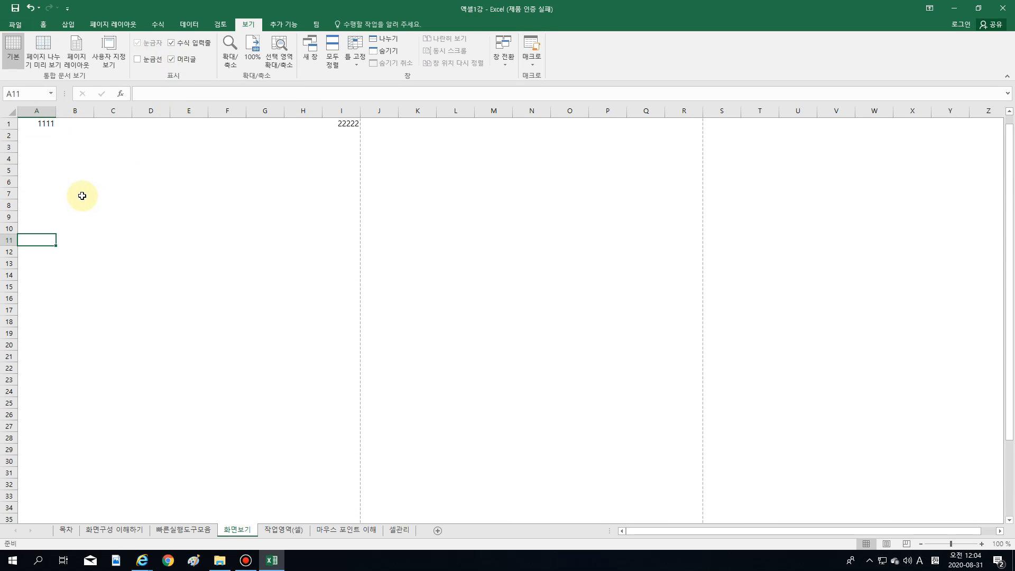
{"action": "left_click", "coordinate": [29, 131]}
{"action": "left_click_drag", "start_coordinate": [28, 124], "coordinate": [341, 508]}
{"action": "left_click", "coordinate": [264, 298]}
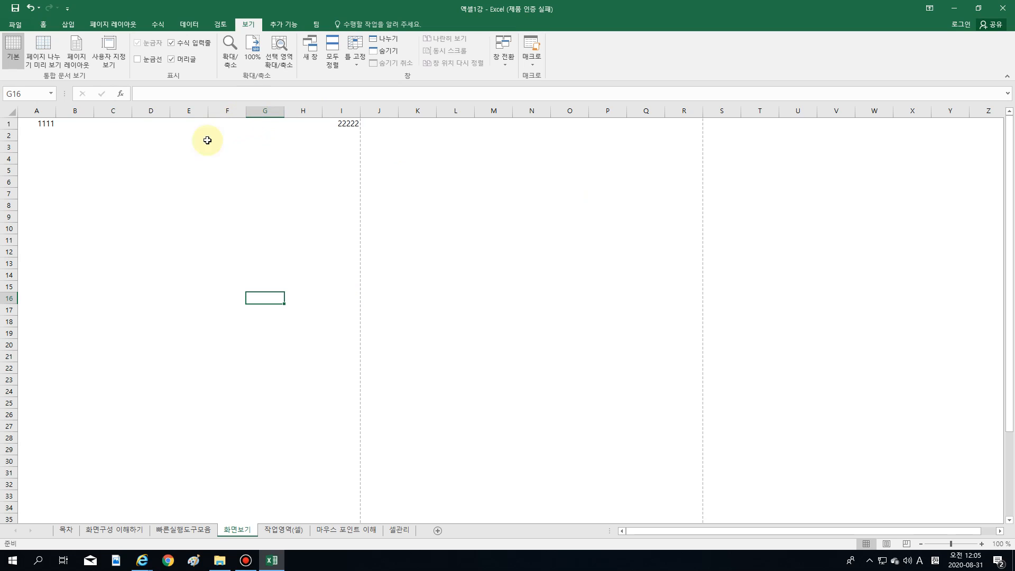
{"action": "left_click", "coordinate": [64, 530]}
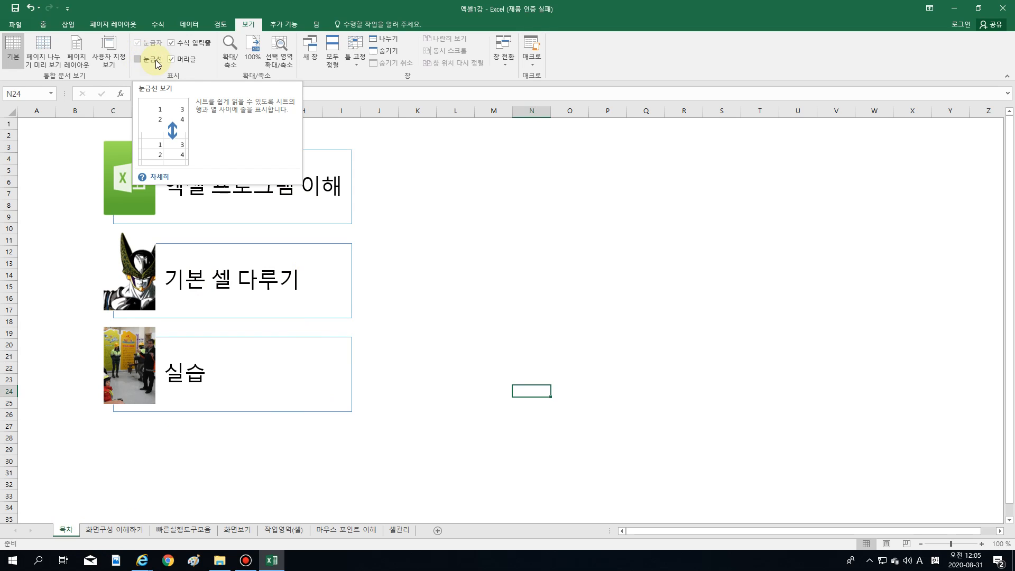
{"action": "left_click", "coordinate": [240, 530]}
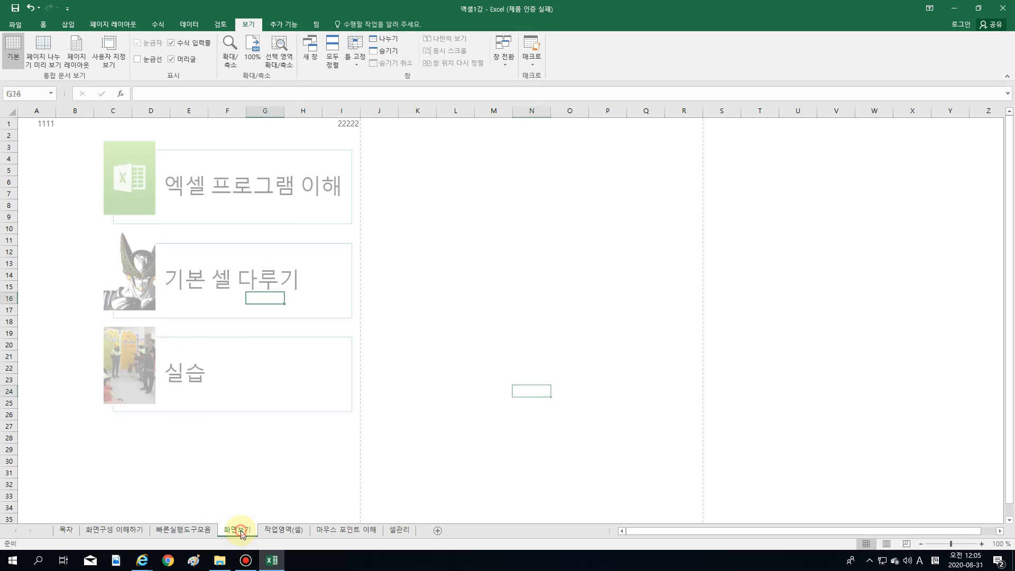
- Hide and show again the 수식 입력줄 and the 머리글, and turn the 눈금선 back on
{"action": "left_click", "coordinate": [184, 46]}
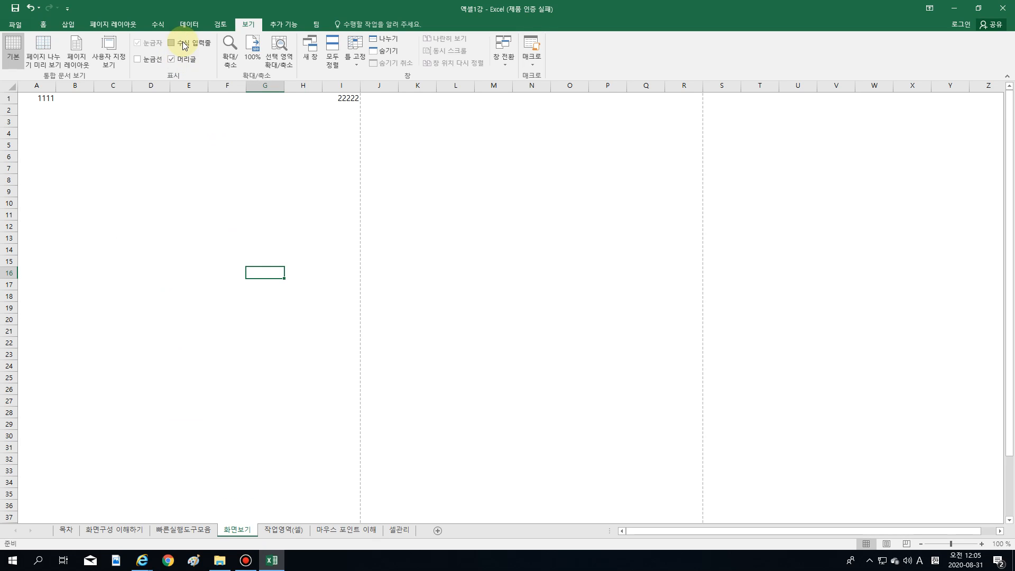
{"action": "left_click", "coordinate": [183, 46]}
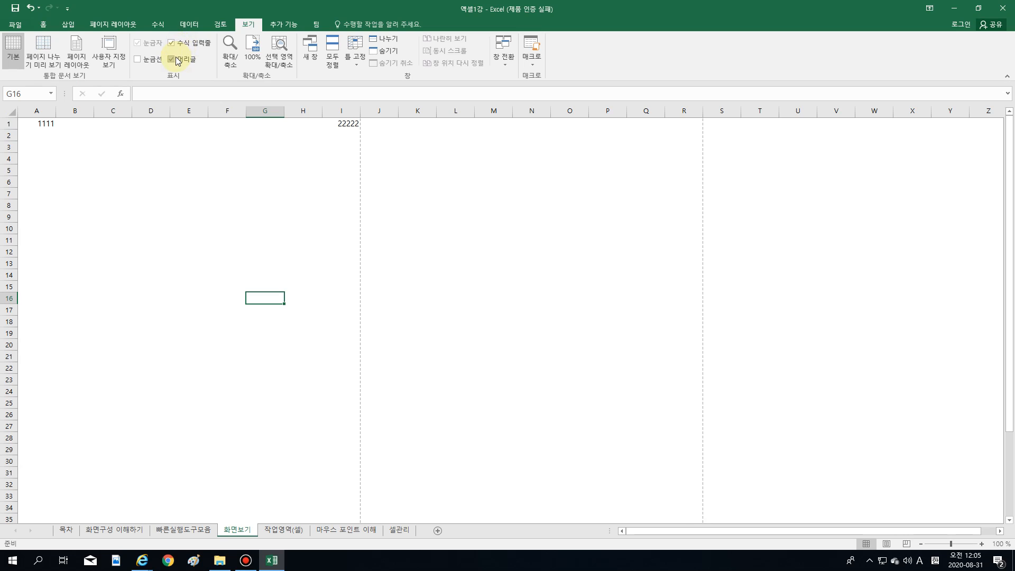
{"action": "left_click", "coordinate": [178, 60]}
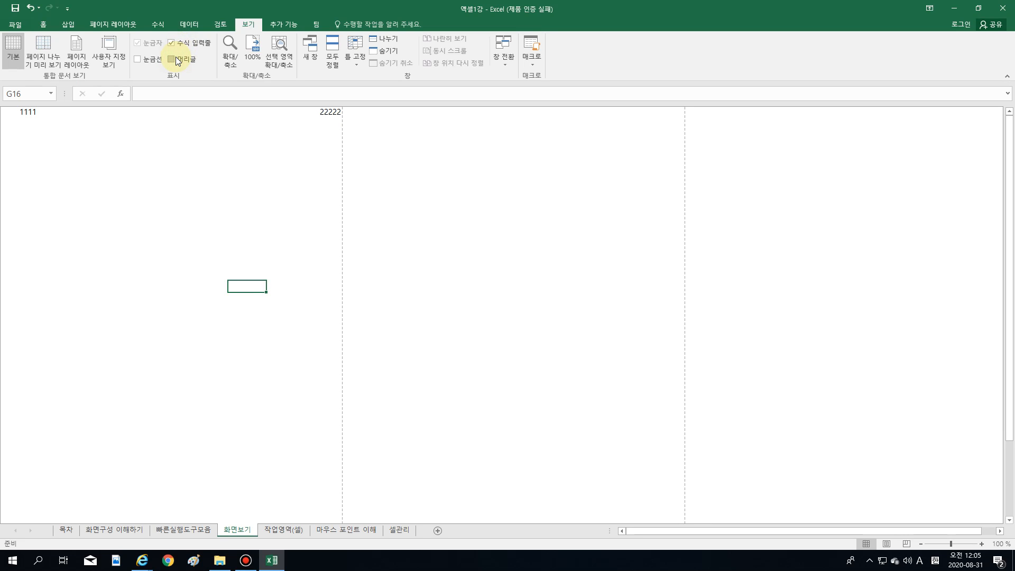
{"action": "left_click", "coordinate": [177, 60]}
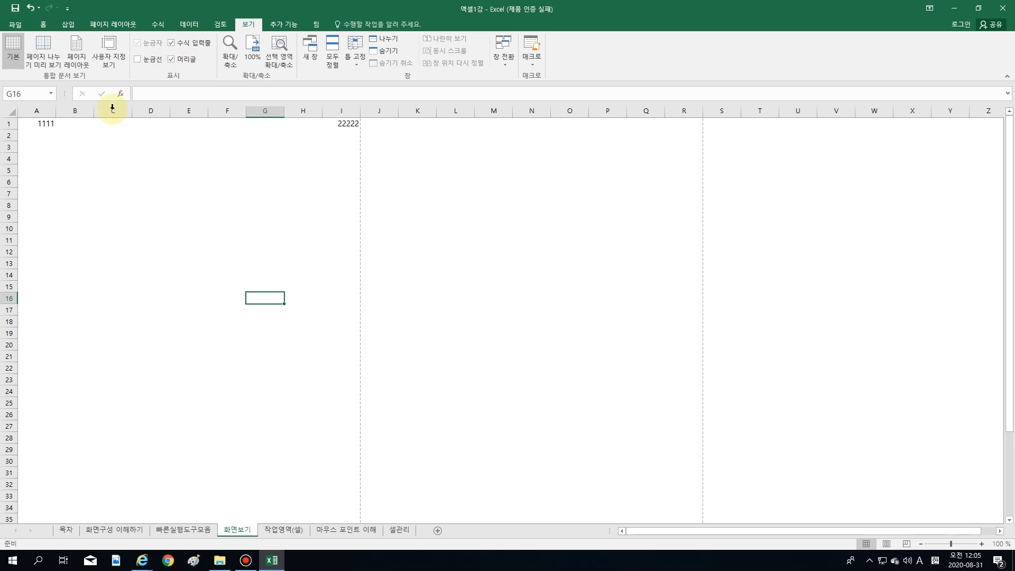
{"action": "left_click", "coordinate": [159, 63]}
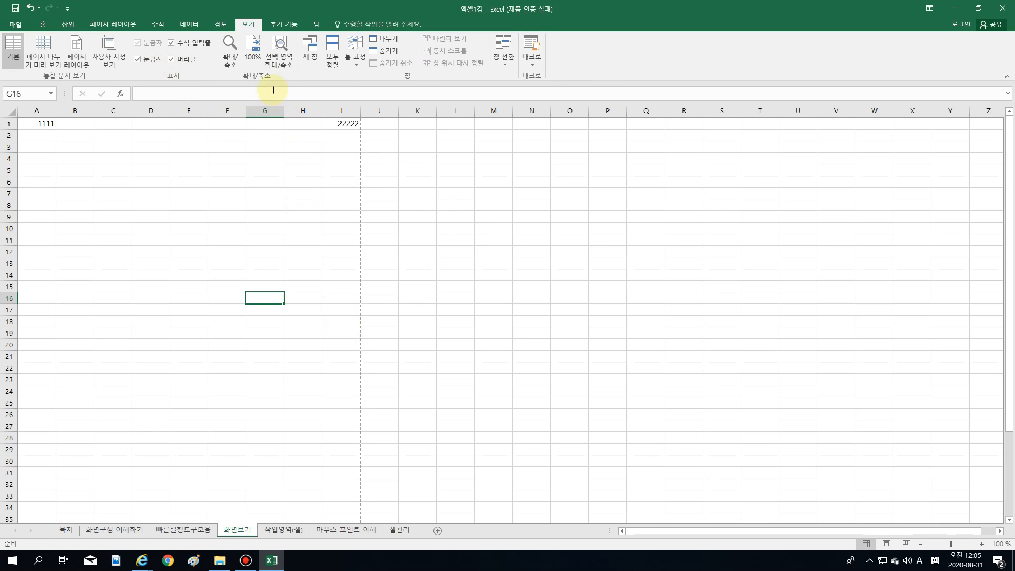
- Try a 200% zoom on the 화면보기 worksheet and change the zoom to 50%
{"action": "left_click", "coordinate": [235, 65]}
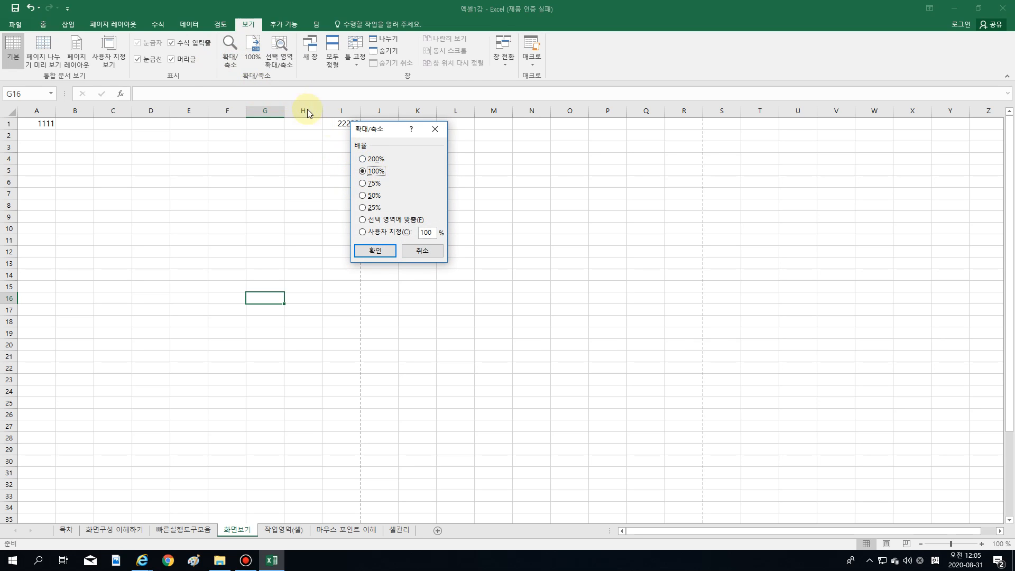
{"action": "left_click", "coordinate": [422, 251]}
{"action": "left_click", "coordinate": [231, 57]}
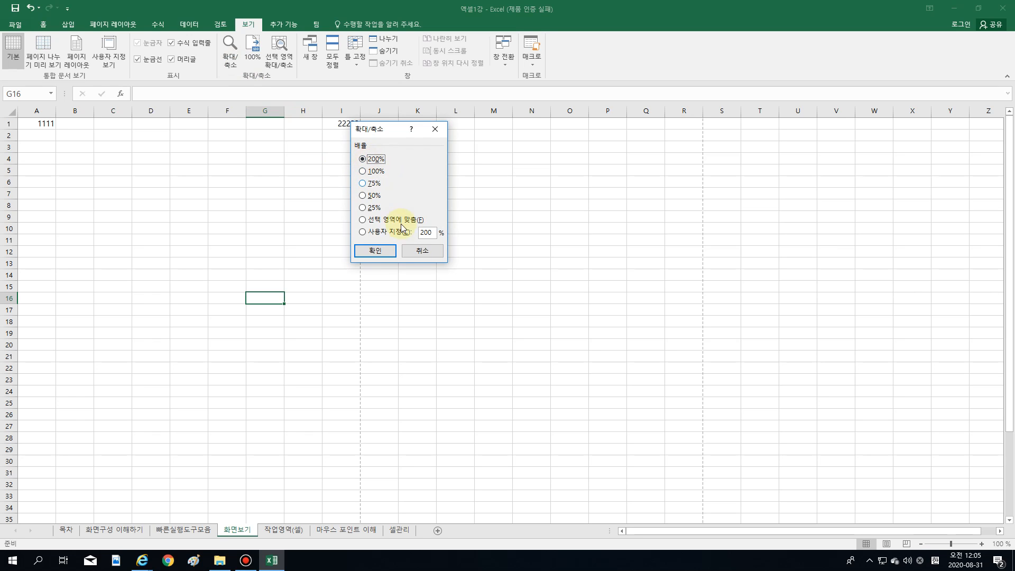
{"action": "left_click", "coordinate": [388, 252]}
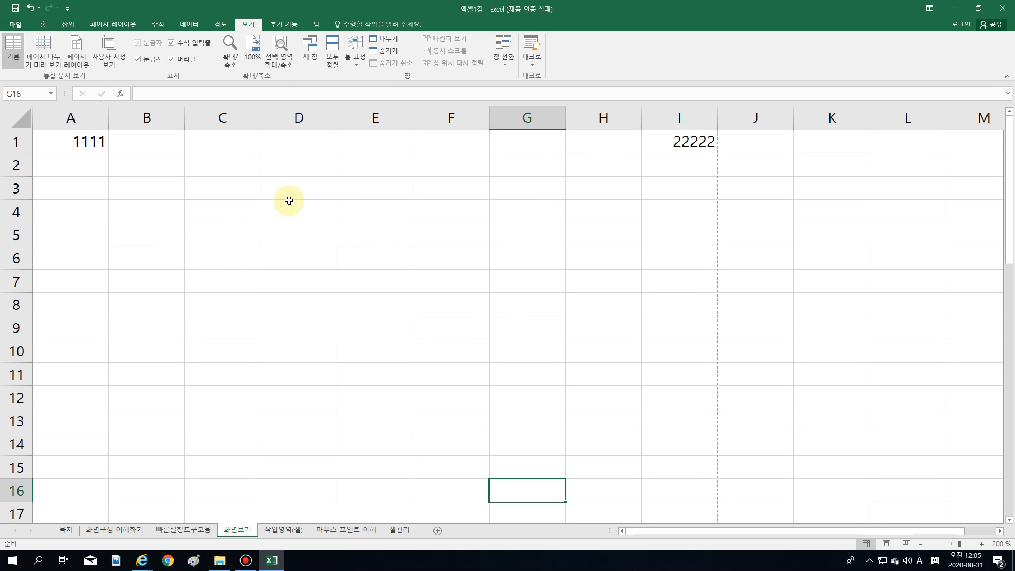
{"action": "left_click", "coordinate": [237, 62]}
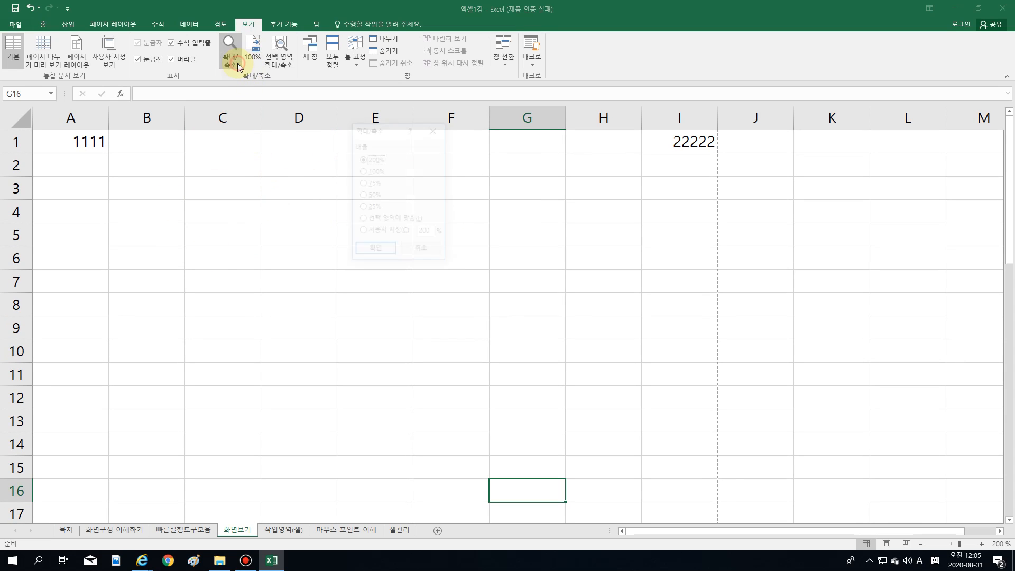
{"action": "left_click", "coordinate": [379, 250]}
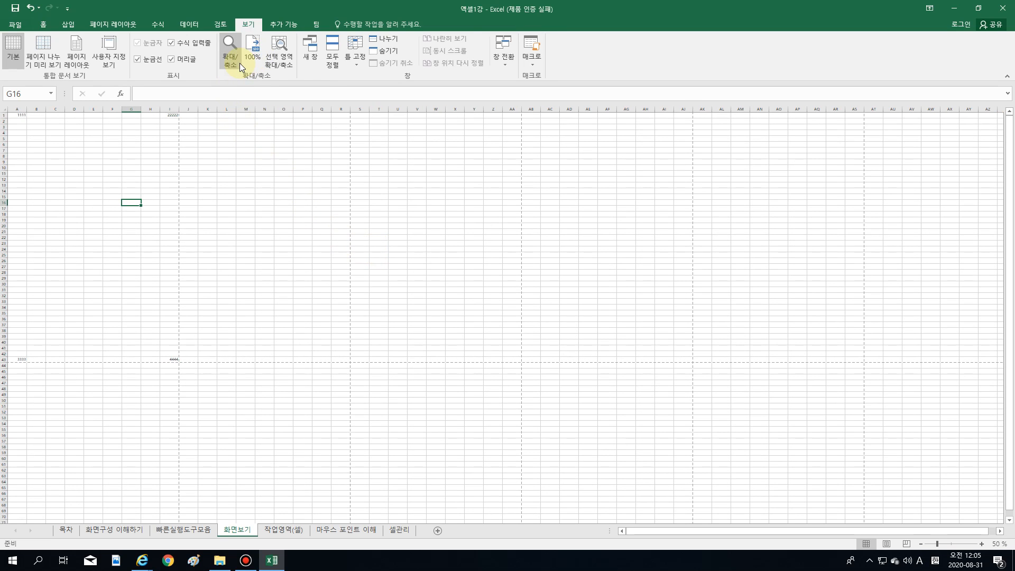
- Reset the 화면보기 sheet's zoom to 100%, try 선택 영역 확대/축소 on cell G16, select B9, and restore 100%
{"action": "left_click", "coordinate": [255, 57]}
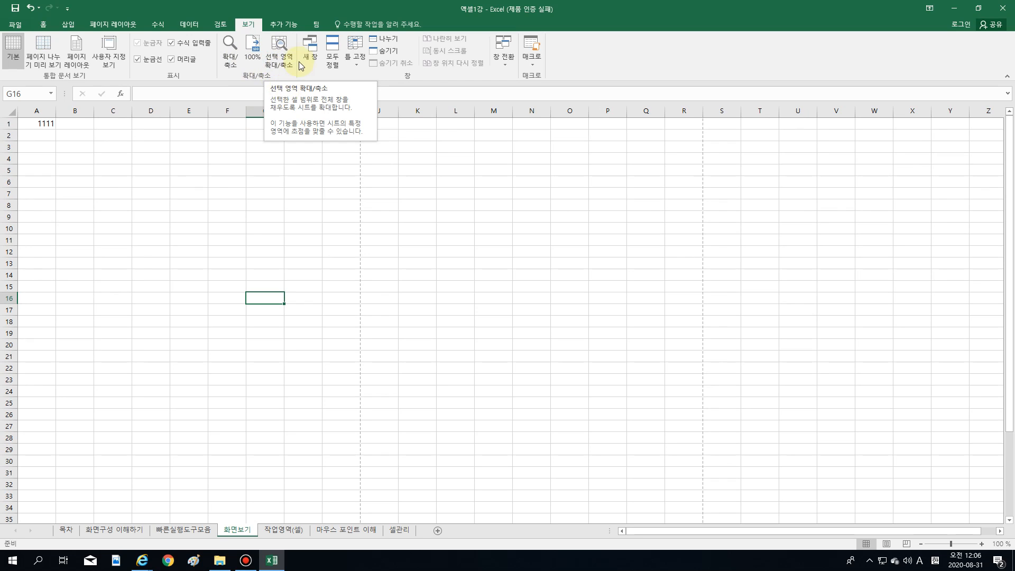
{"action": "left_click", "coordinate": [281, 59]}
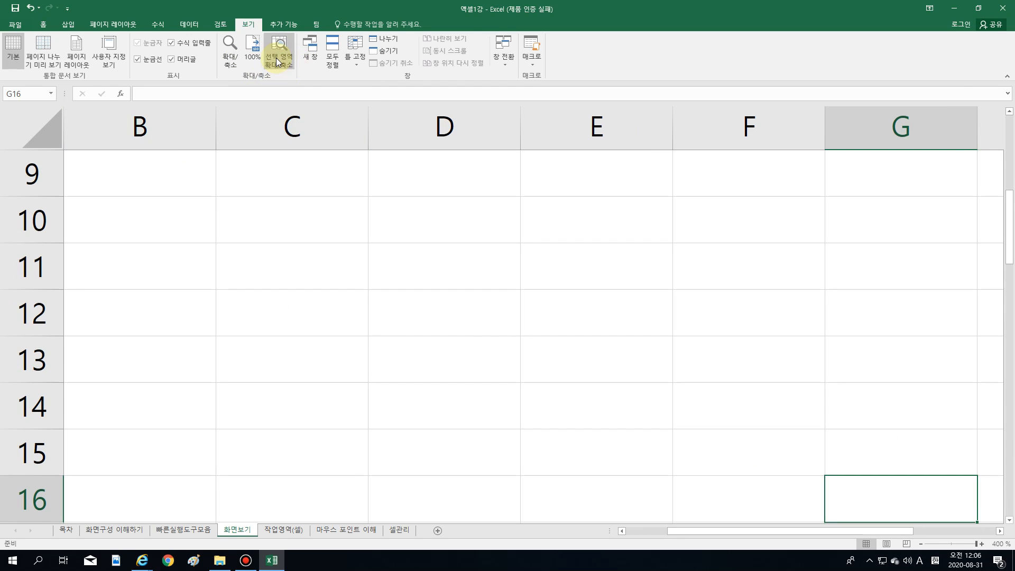
{"action": "left_click", "coordinate": [141, 175]}
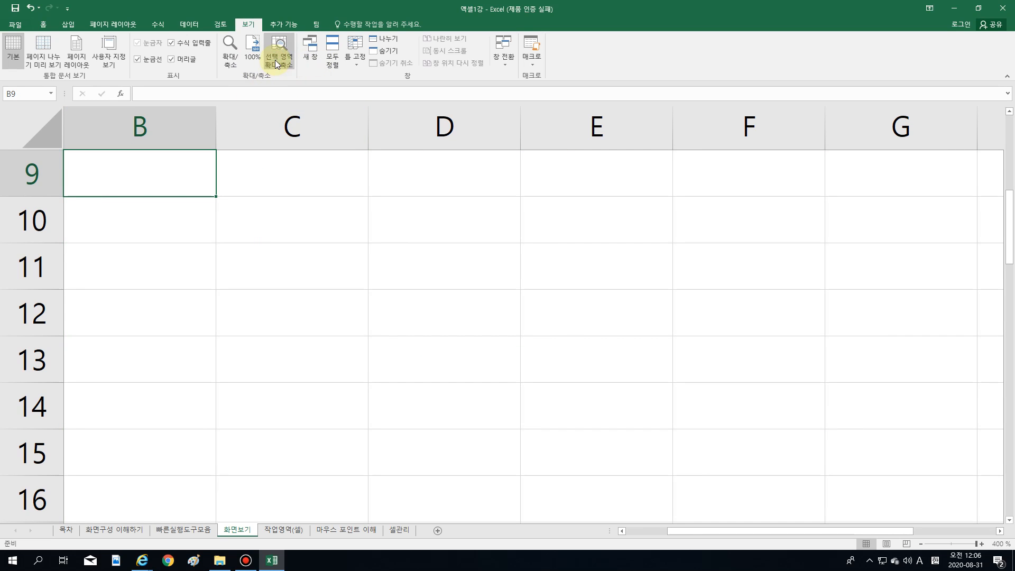
{"action": "left_click", "coordinate": [250, 52]}
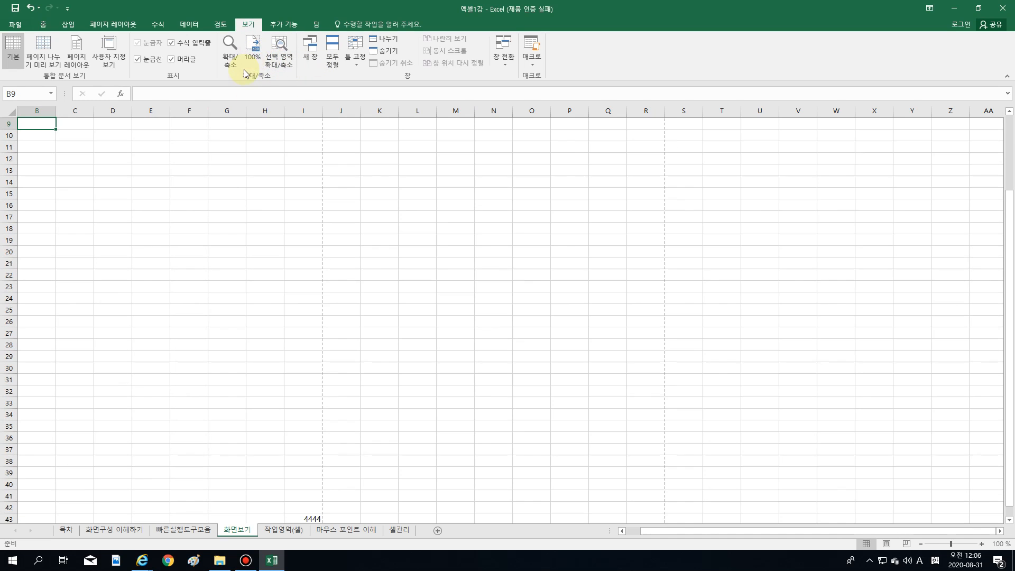
- Try 선택 영역 확대/축소 on cell B9 and view the zoom percentage options without changing them
{"action": "left_click", "coordinate": [272, 58]}
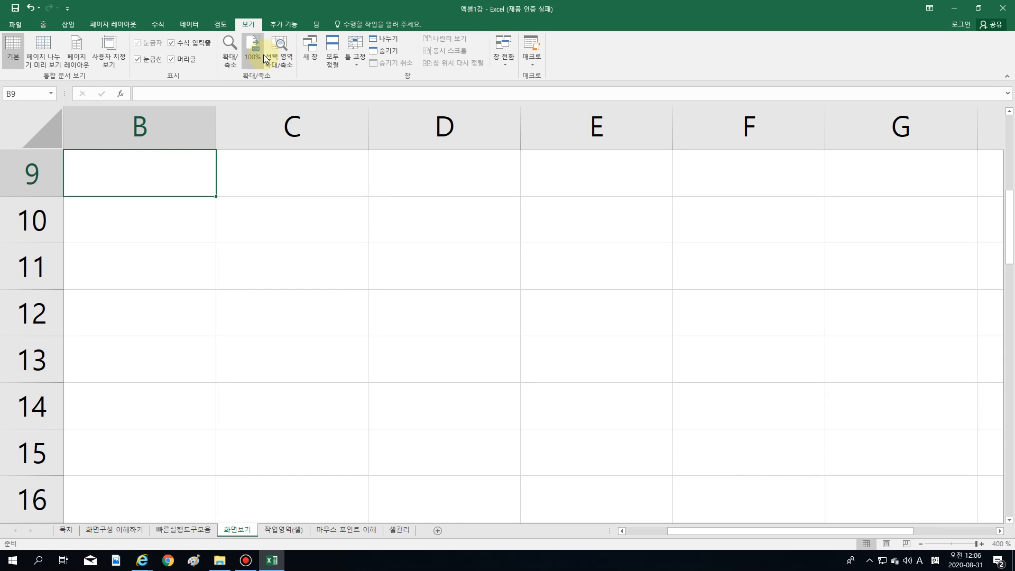
{"action": "left_click", "coordinate": [228, 62]}
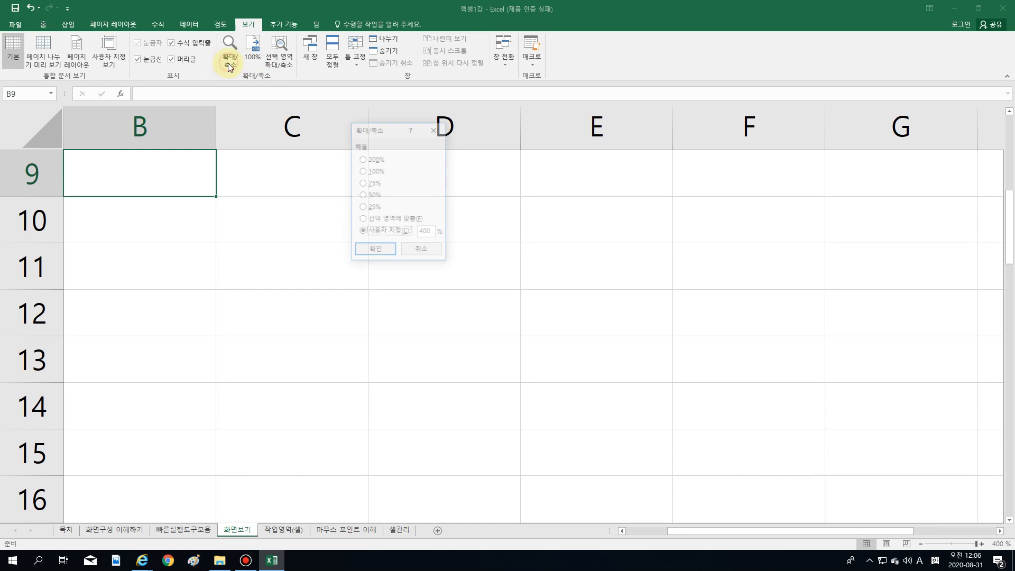
{"action": "left_click", "coordinate": [426, 254]}
{"action": "mouse_move", "coordinate": [145, 172]}
{"action": "left_mouse_down"}
{"action": "mouse_move", "coordinate": [447, 363]}
{"action": "mouse_move", "coordinate": [593, 407]}
{"action": "left_mouse_up"}
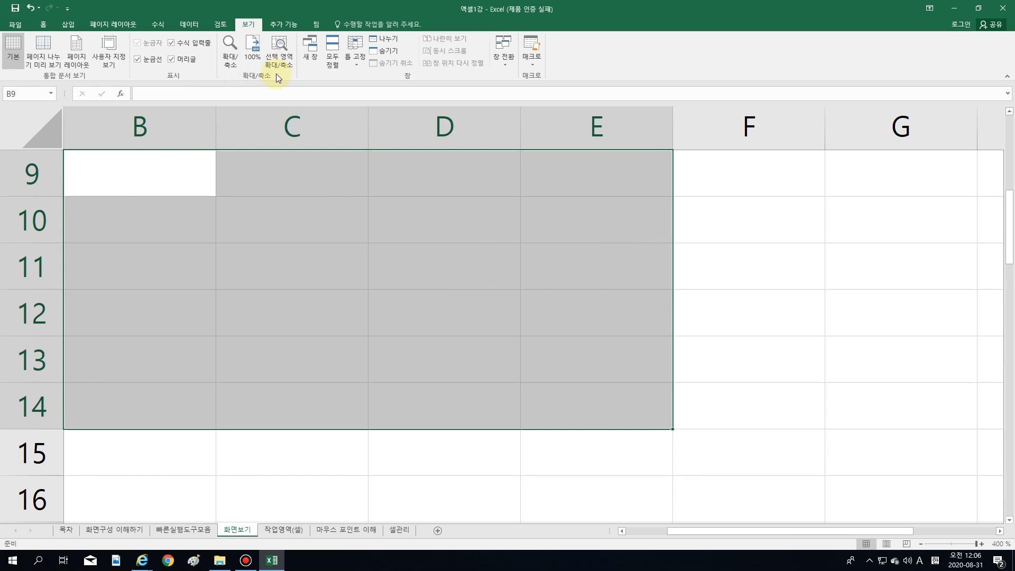
{"action": "left_click", "coordinate": [216, 228]}
{"action": "left_click", "coordinate": [140, 159]}
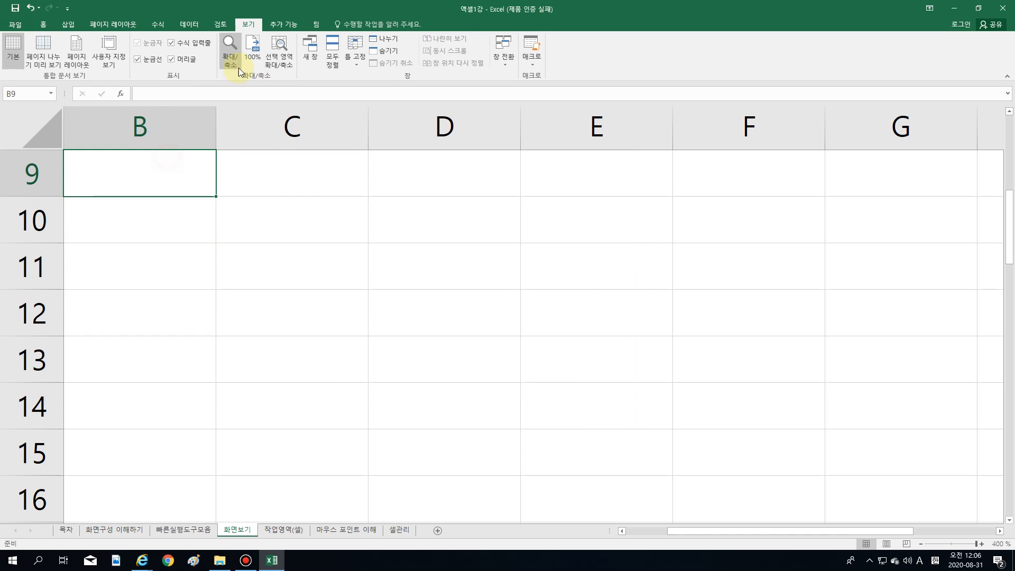
{"action": "left_click", "coordinate": [237, 59]}
{"action": "left_click", "coordinate": [423, 251]}
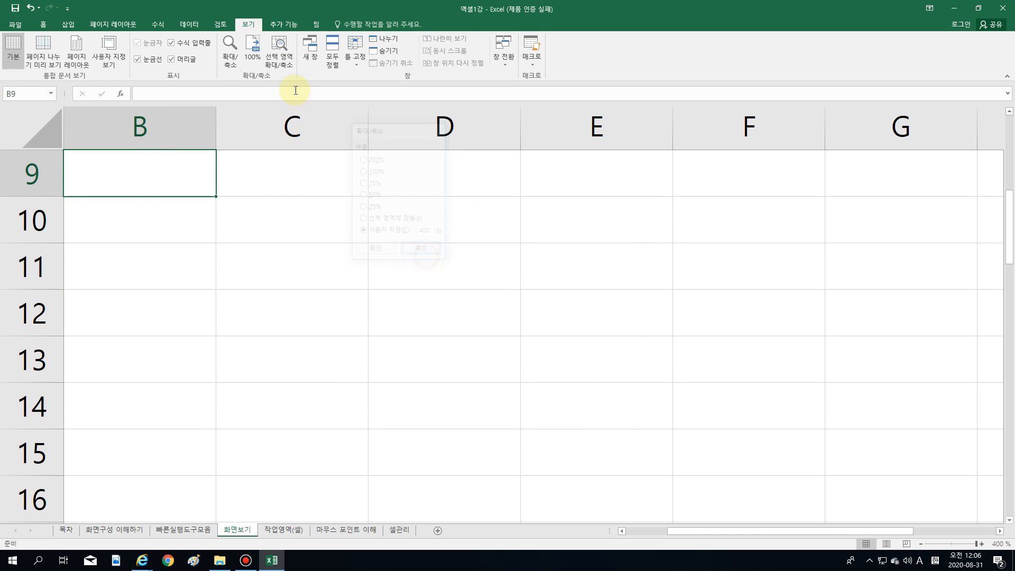
- Return to 100% zoom, fit the view to the selected range B9:E20, and go back to 100%
{"action": "left_click", "coordinate": [253, 52]}
{"action": "left_click_drag", "start_coordinate": [37, 127], "coordinate": [154, 251]}
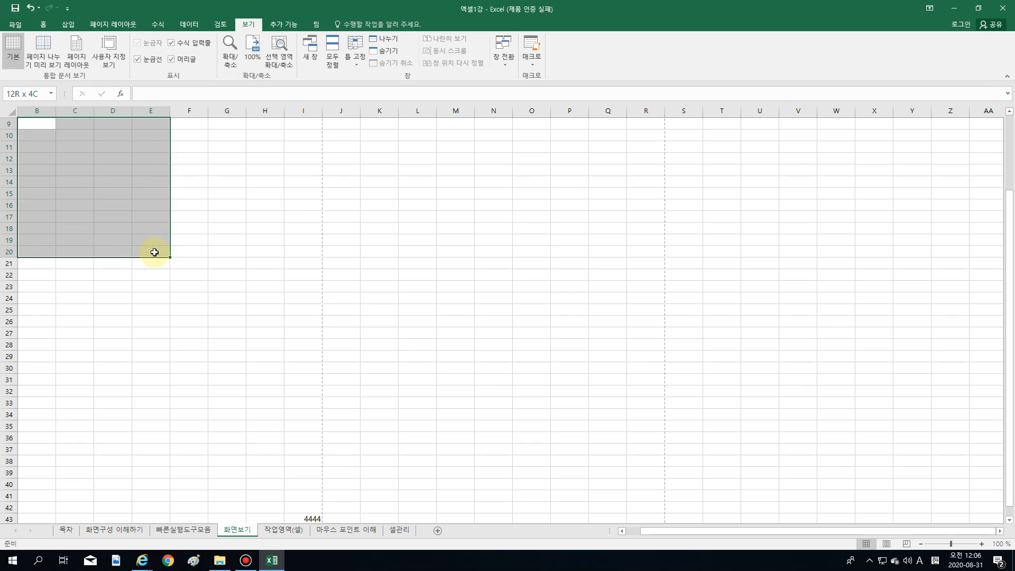
{"action": "left_click", "coordinate": [277, 58]}
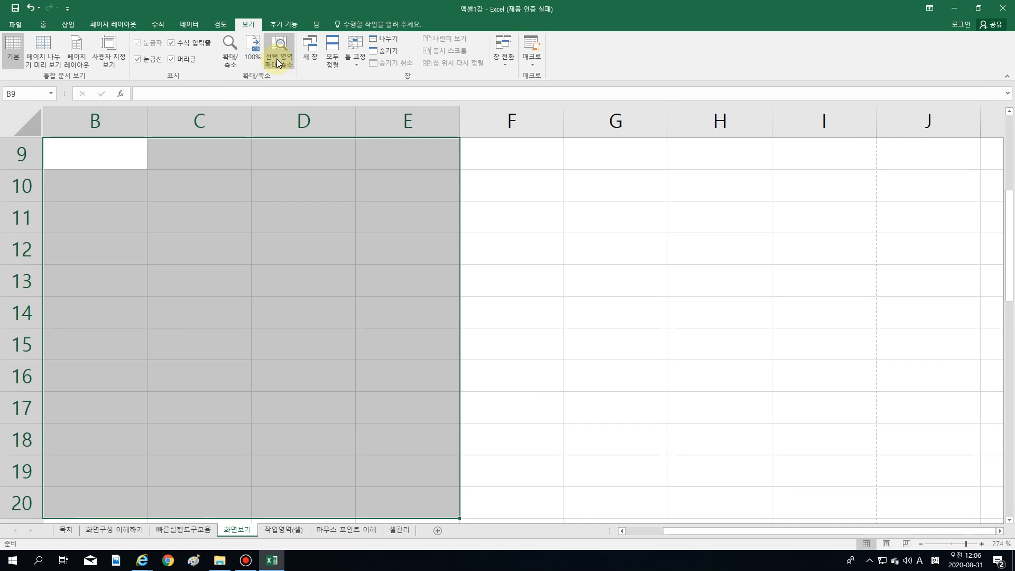
{"action": "left_click", "coordinate": [246, 58]}
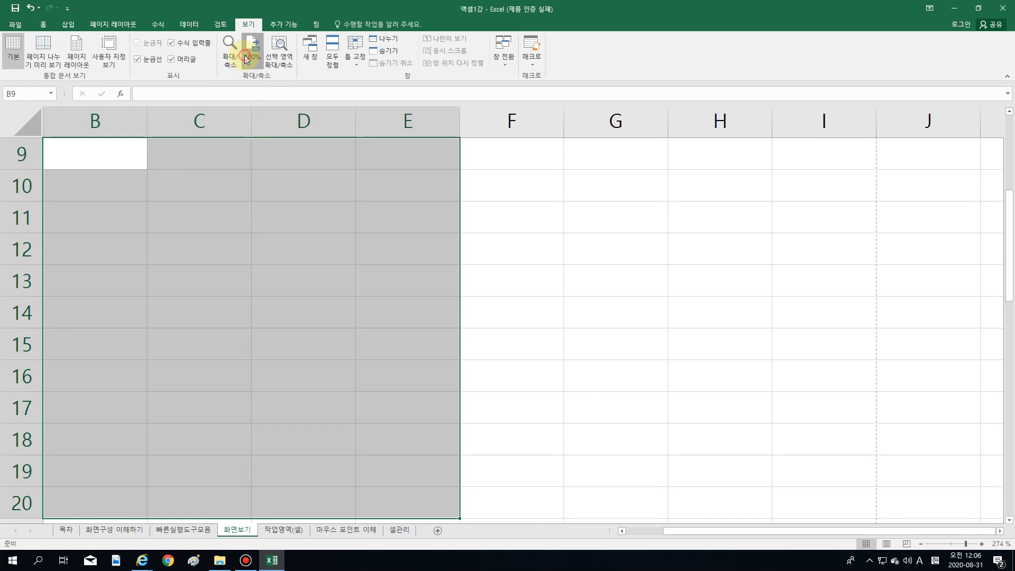
{"action": "left_click", "coordinate": [265, 192]}
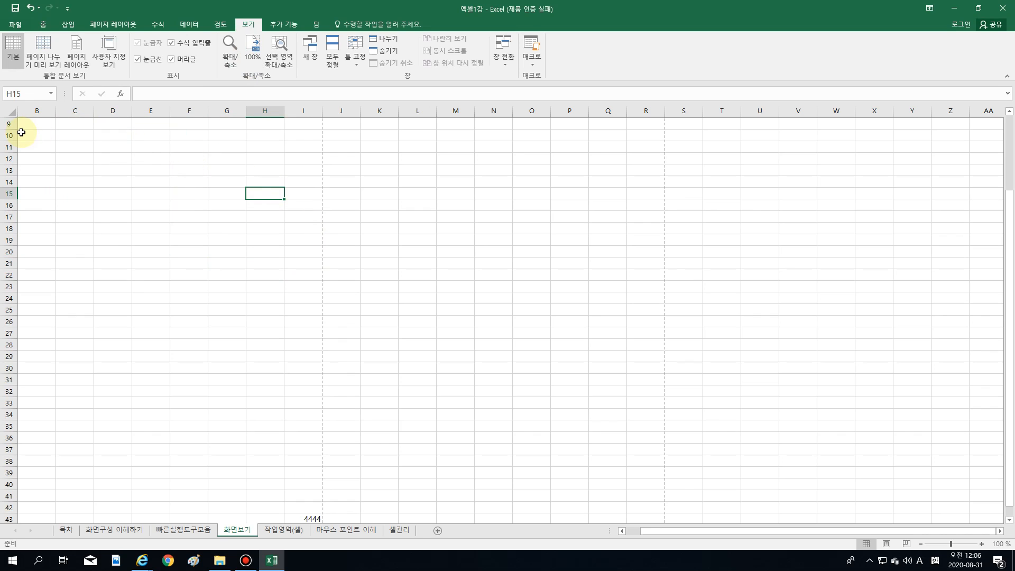
- Clear the contents of cell I1 on the 화면보기 sheet
{"action": "scroll", "coordinate": [77, 244], "scroll_direction": "up", "scroll_amount": 3}
{"action": "left_click", "coordinate": [40, 124]}
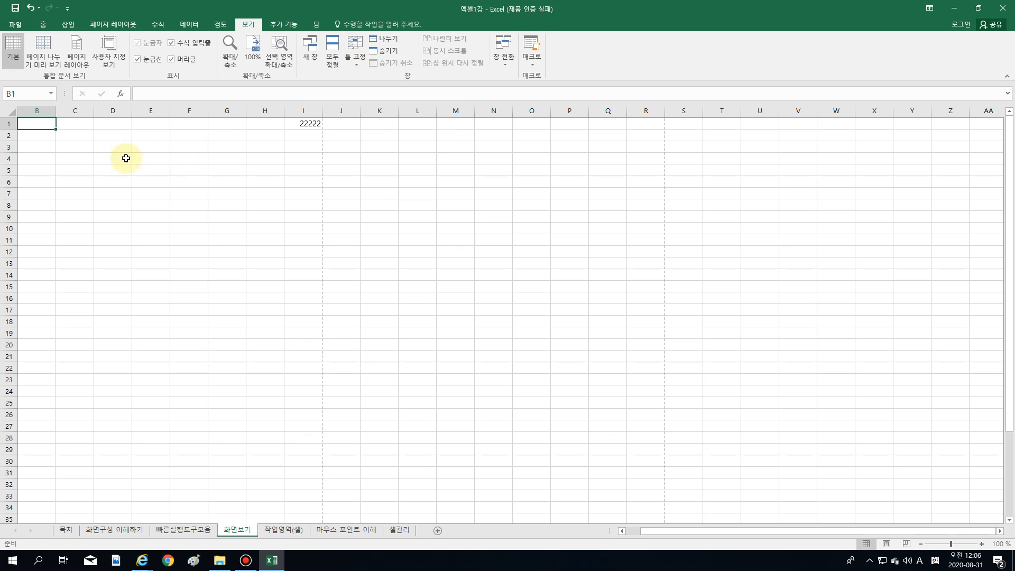
{"action": "left_click", "coordinate": [304, 125]}
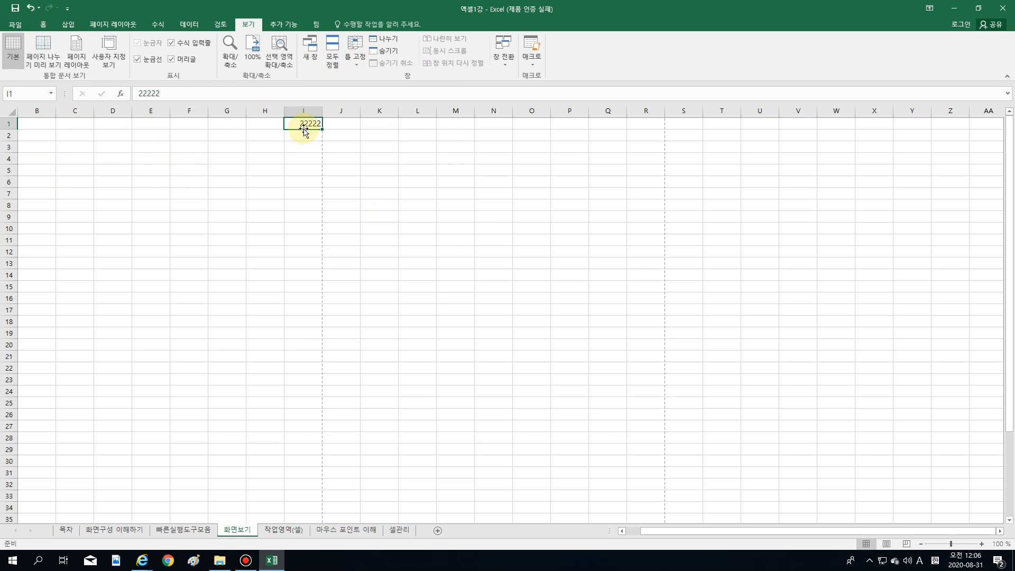
{"action": "key", "text": "Delete"}
- Enter 111 in cell B1, 222 in C1 and 23333 in D1
{"action": "left_click", "coordinate": [38, 124]}
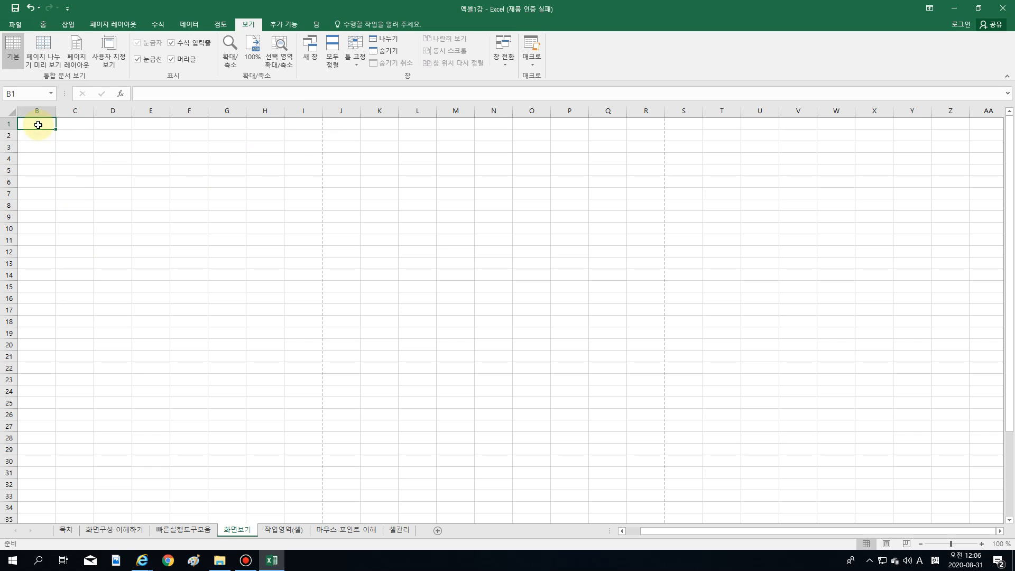
{"action": "type", "text": "111"}
{"action": "left_click", "coordinate": [83, 123]}
{"action": "type", "text": "222"}
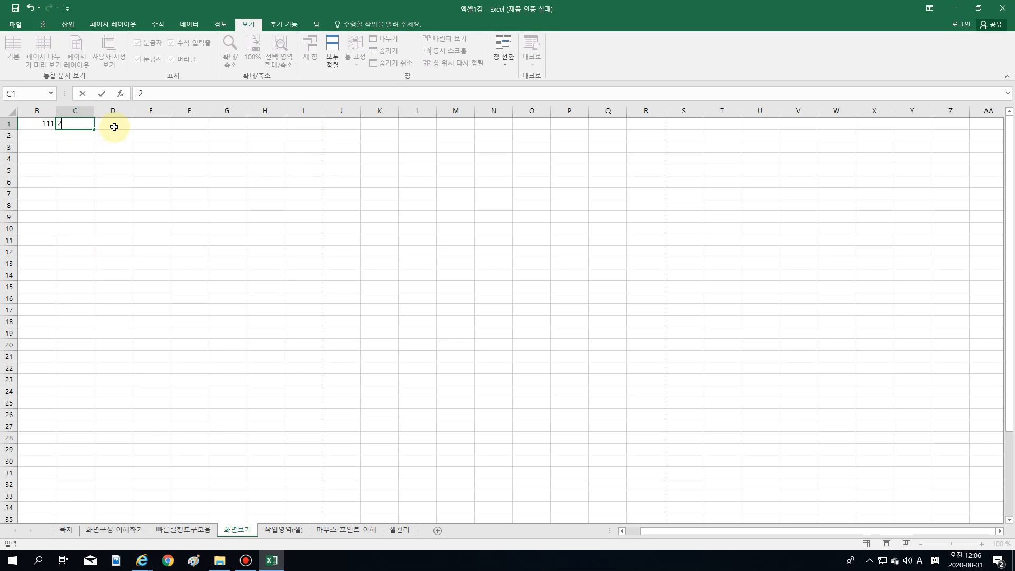
{"action": "left_click", "coordinate": [119, 125]}
{"action": "type", "text": "23333"}
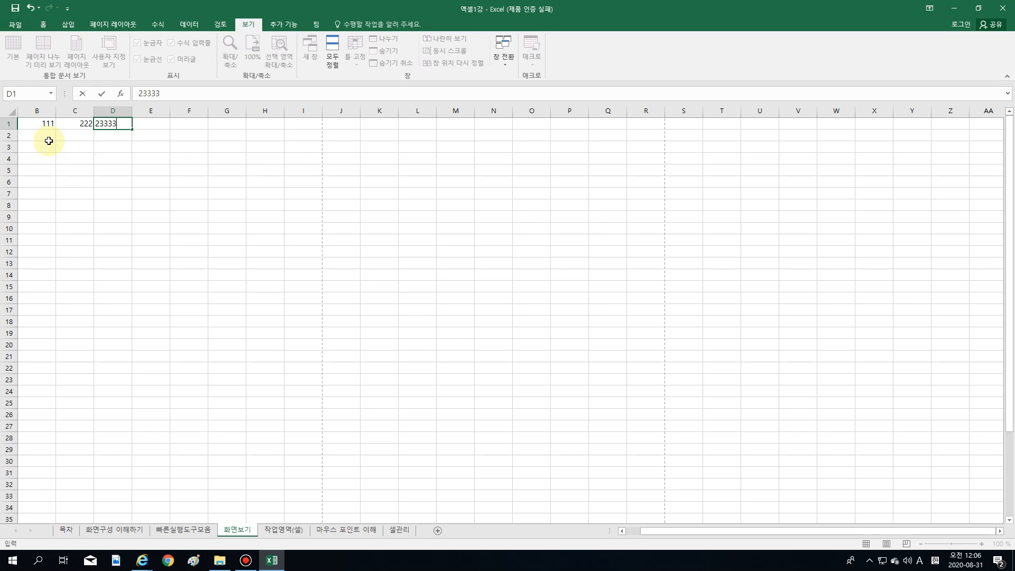
- Enter 33 in cell B2, 321 in C2 and 321 in D3
{"action": "left_click", "coordinate": [45, 137]}
{"action": "type", "text": "33"}
{"action": "left_click", "coordinate": [70, 140]}
{"action": "type", "text": "321"}
{"action": "left_click", "coordinate": [120, 144]}
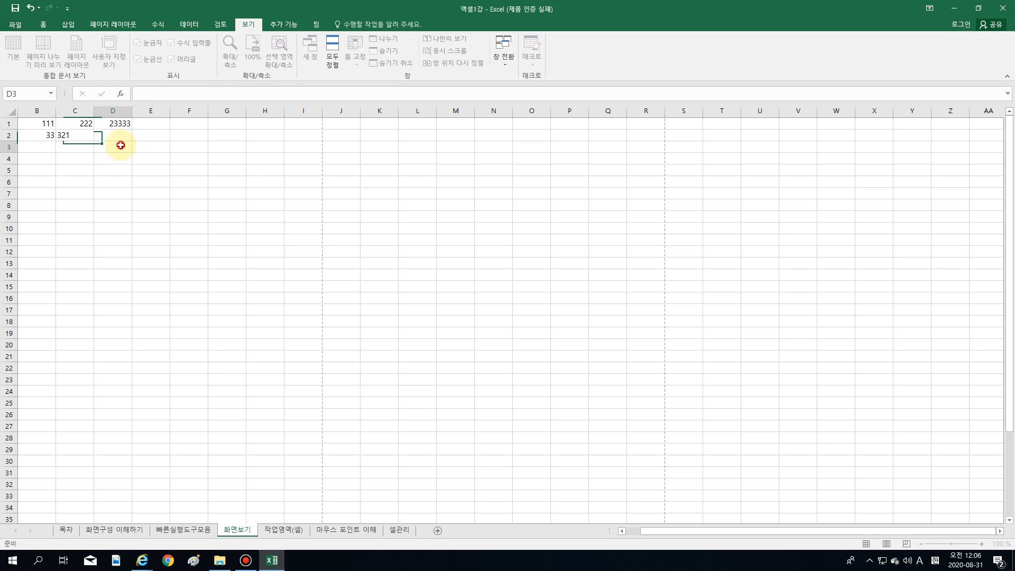
{"action": "type", "text": "321"}
- Enter 3213 in cell B4, 3 in C6 and 21 in D4
{"action": "left_click", "coordinate": [44, 160]}
{"action": "type", "text": "3213"}
{"action": "left_click", "coordinate": [65, 181]}
{"action": "type", "text": "3"}
{"action": "left_click", "coordinate": [102, 157]}
{"action": "type", "text": "21"}
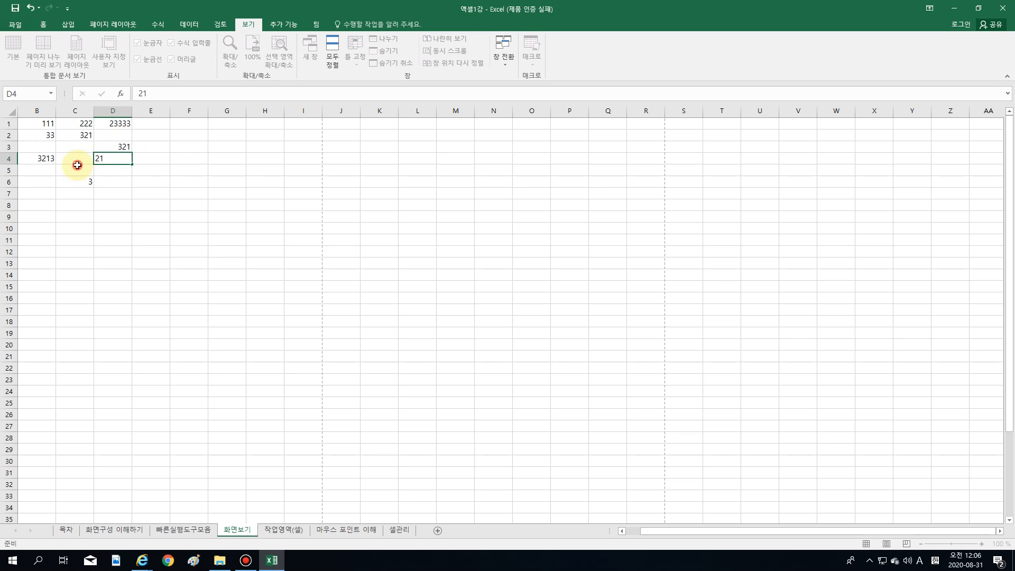
- Enter 321 in cells C5 and C4, 32 in B6 and 21 in D6
{"action": "left_click", "coordinate": [76, 167]}
{"action": "type", "text": "321"}
{"action": "left_click", "coordinate": [79, 159]}
{"action": "type", "text": "321"}
{"action": "left_click", "coordinate": [46, 182]}
{"action": "type", "text": "32"}
{"action": "left_click", "coordinate": [120, 181]}
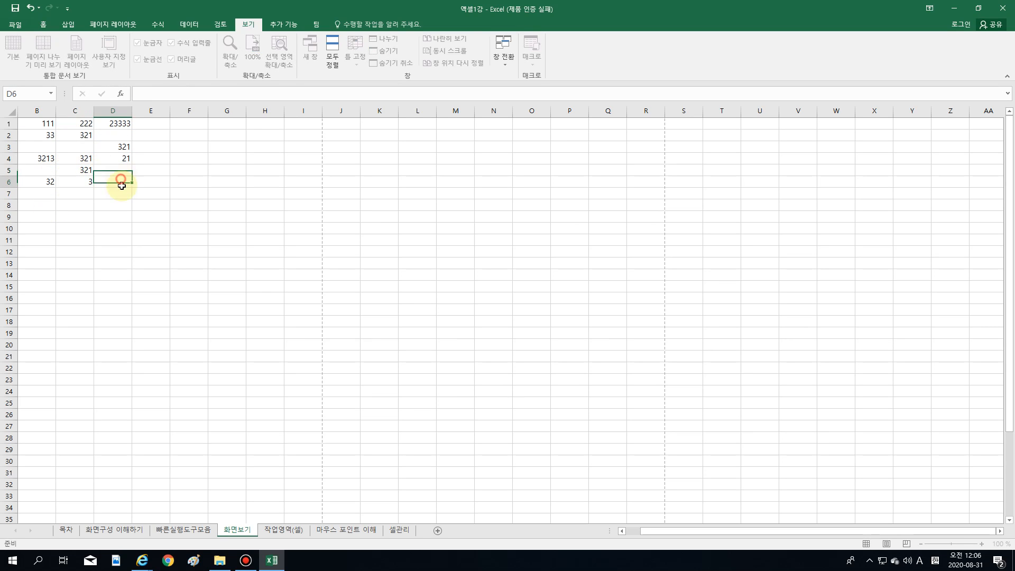
{"action": "type", "text": "21"}
- Enter 321 in cell B7 and 312 in D7
{"action": "left_click", "coordinate": [41, 197]}
{"action": "type", "text": "321"}
{"action": "left_click", "coordinate": [109, 194]}
{"action": "type", "text": "312"}
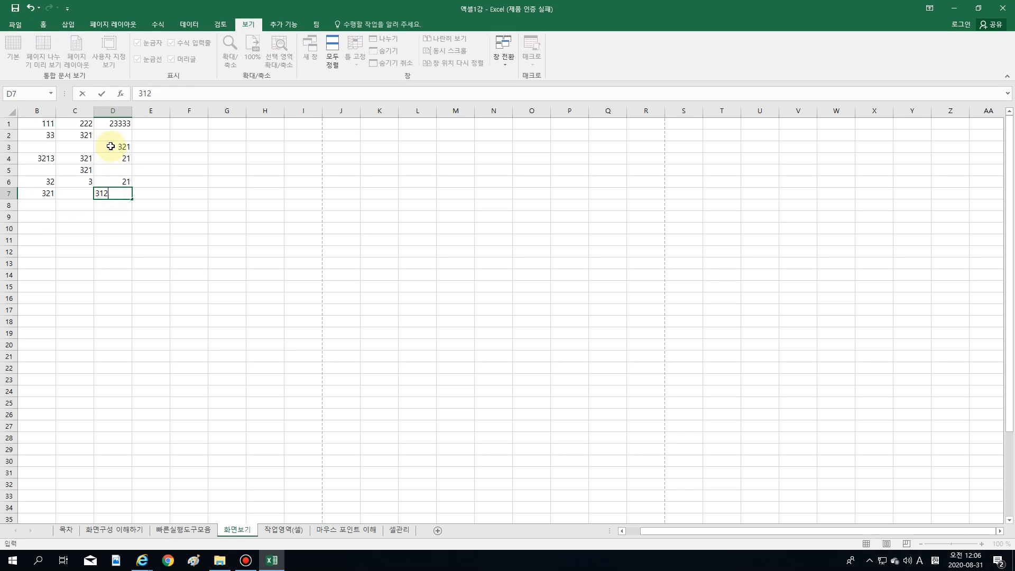
- Fill the empty cells C3 and D2 with 321 and select cell E8
{"action": "left_click", "coordinate": [109, 145]}
{"action": "left_click", "coordinate": [72, 143]}
{"action": "type", "text": "321"}
{"action": "left_click", "coordinate": [41, 147]}
{"action": "left_click", "coordinate": [128, 125]}
{"action": "left_click", "coordinate": [122, 136]}
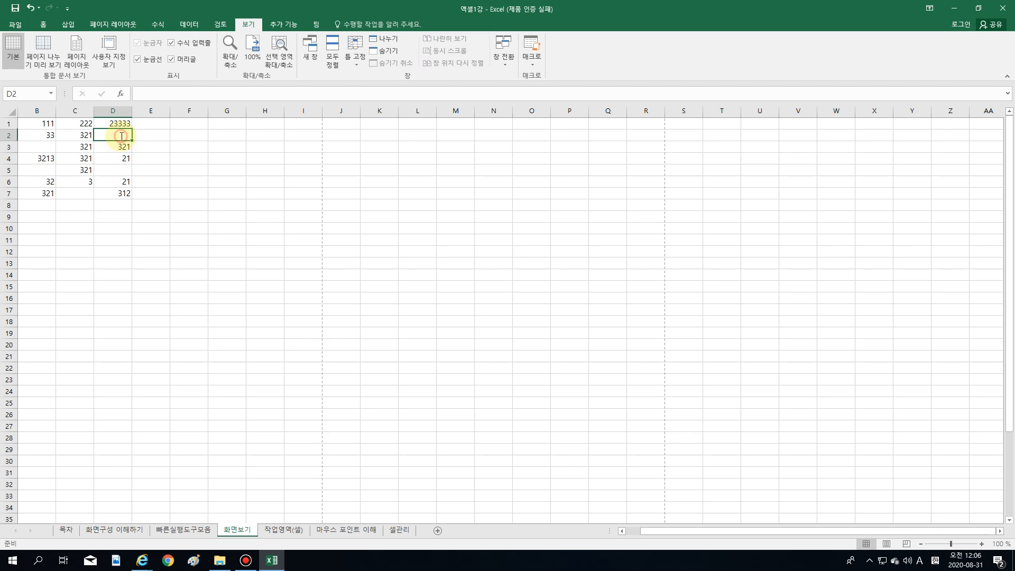
{"action": "type", "text": "321"}
{"action": "left_click", "coordinate": [143, 201]}
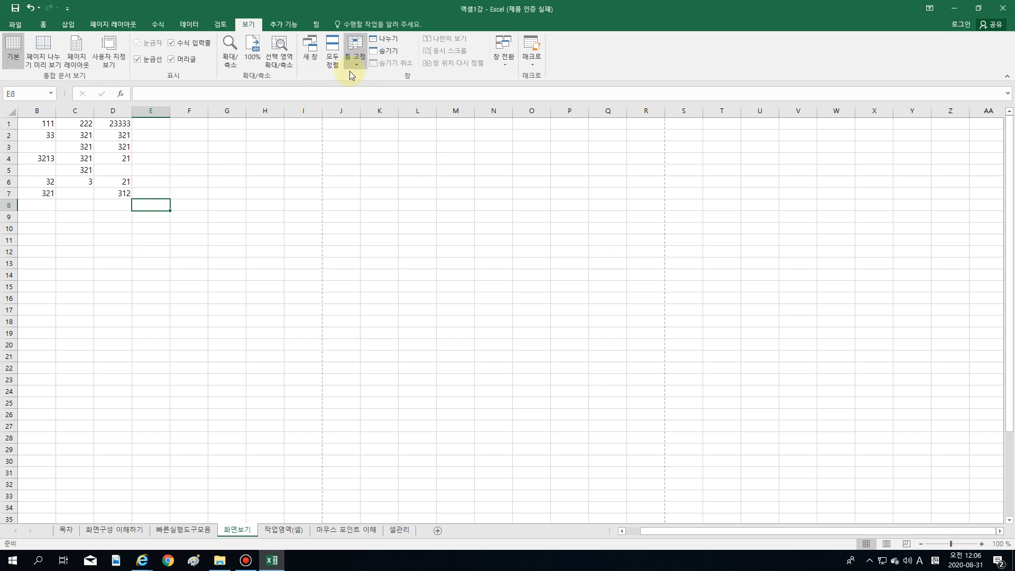
- Try 첫 행 고정 to freeze the sheet's first row, and release it with 틀 고정 취소
{"action": "left_click", "coordinate": [358, 68]}
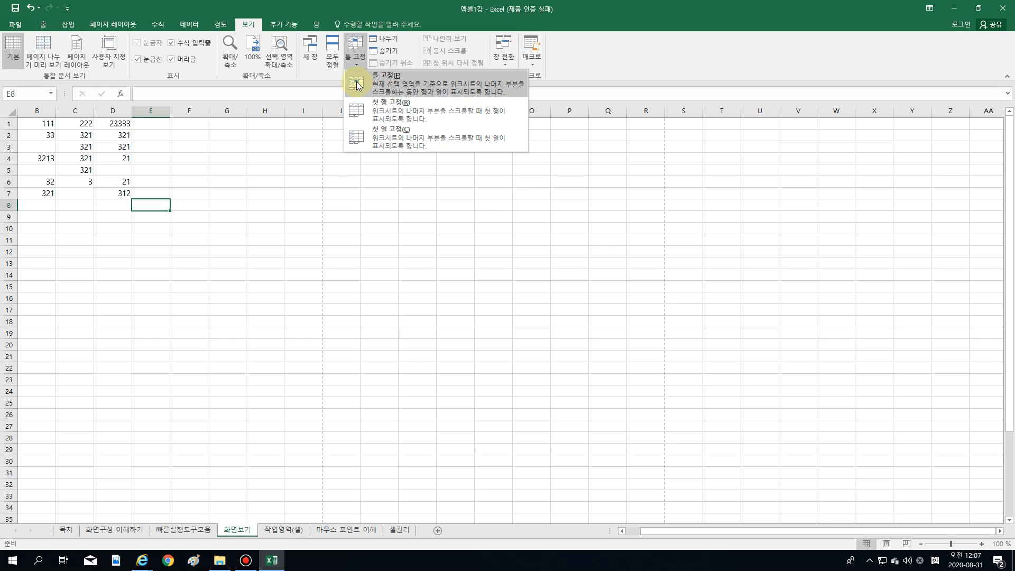
{"action": "left_click", "coordinate": [389, 115]}
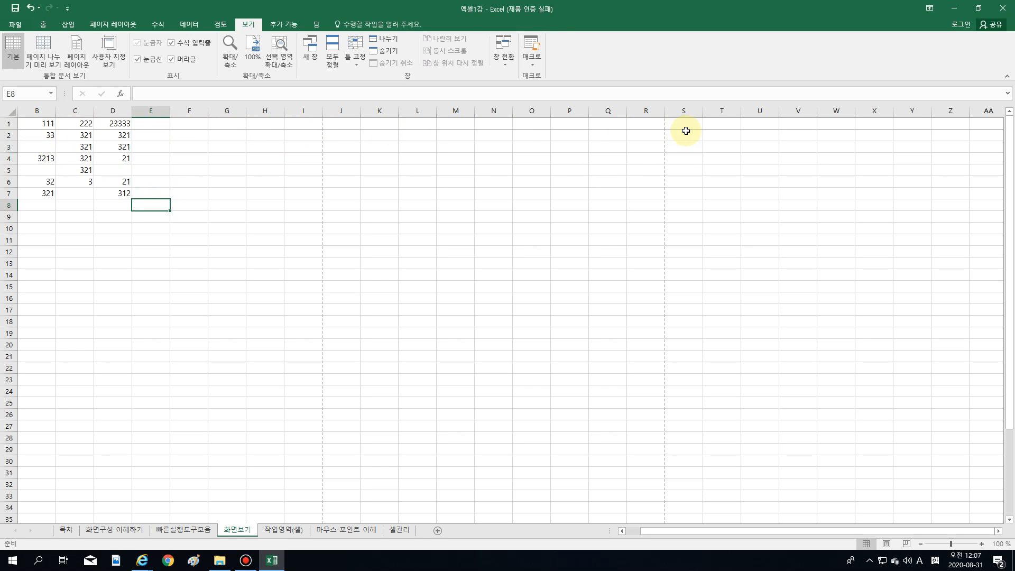
{"action": "left_click", "coordinate": [356, 53]}
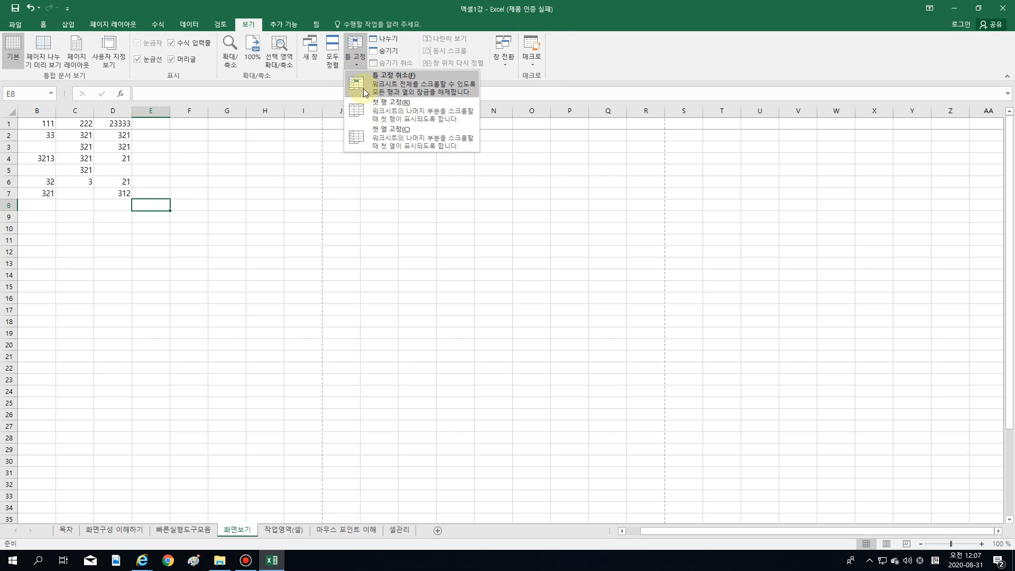
{"action": "left_click", "coordinate": [364, 87]}
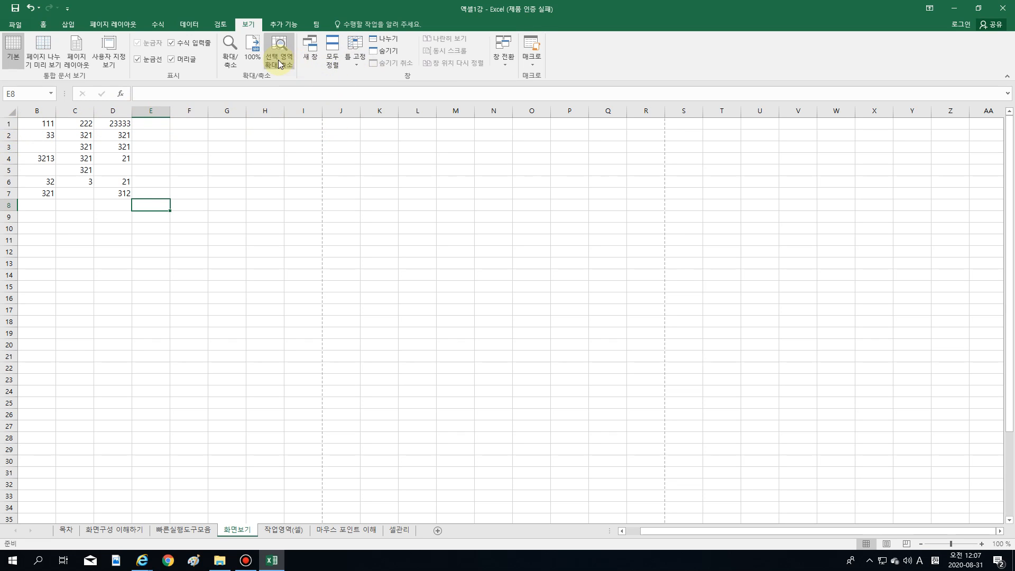
- Freeze the first row of the 화면보기 sheet with 첫 행 고정
{"action": "left_click", "coordinate": [355, 53]}
{"action": "left_click", "coordinate": [369, 109]}
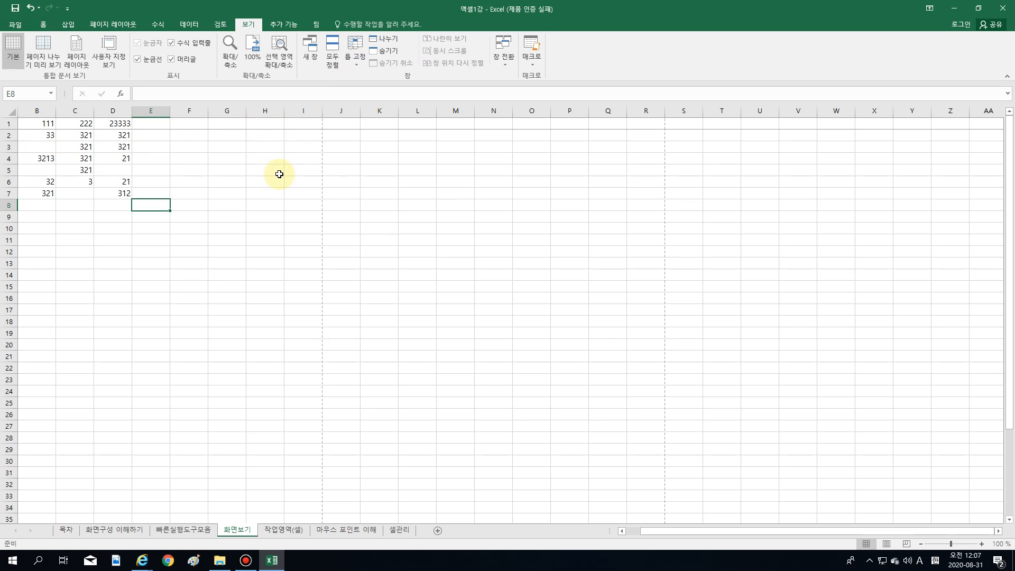
- Examine how the frozen first row behaves while moving down through the sheet's rows and back to the start
{"action": "scroll", "coordinate": [212, 190], "scroll_direction": "down", "scroll_amount": 5}
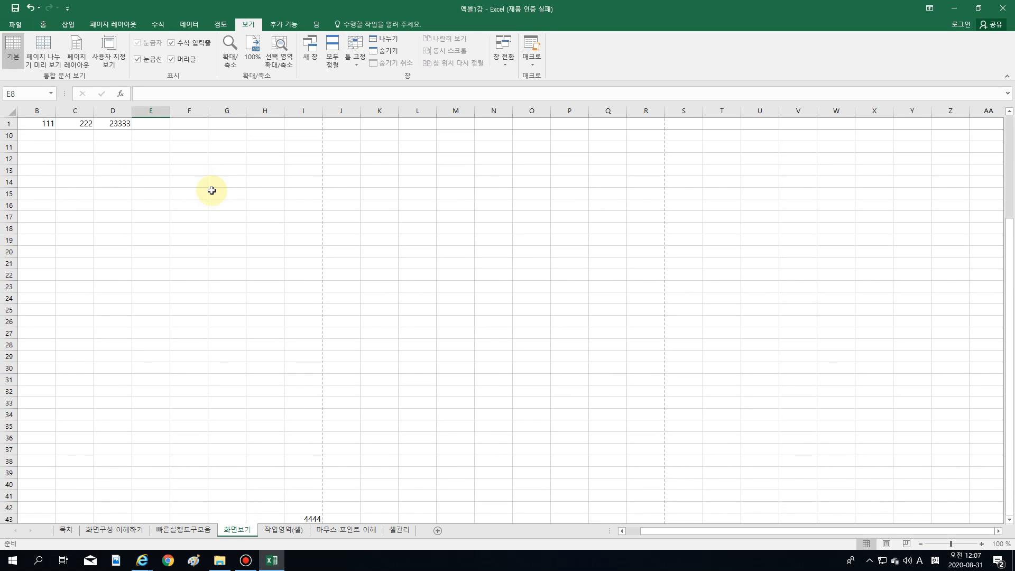
{"action": "scroll", "coordinate": [209, 186], "scroll_direction": "up", "scroll_amount": 5}
{"action": "scroll", "coordinate": [206, 181], "scroll_direction": "down", "scroll_amount": 5}
{"action": "scroll", "coordinate": [206, 182], "scroll_direction": "down", "scroll_amount": 11}
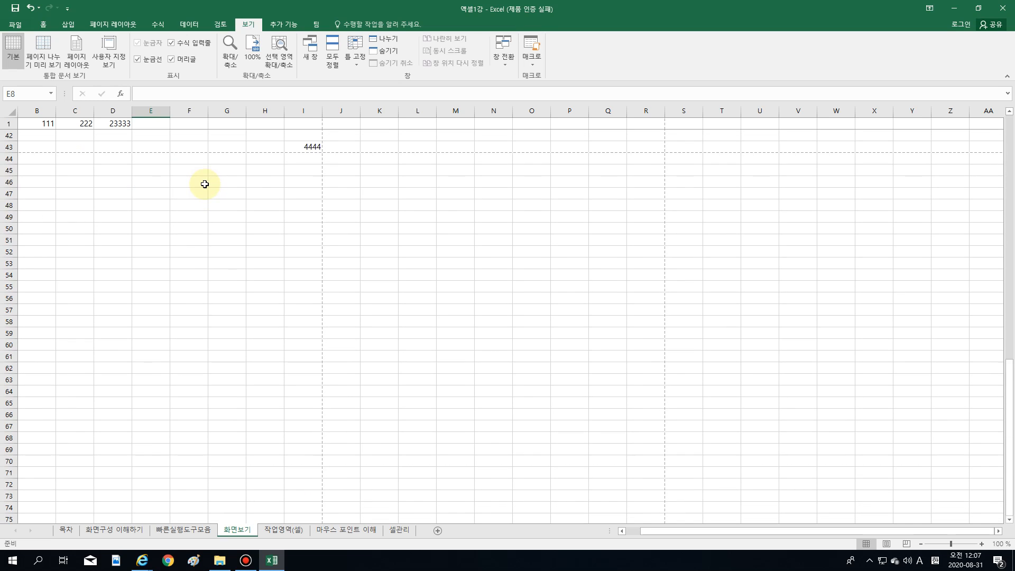
{"action": "scroll", "coordinate": [159, 182], "scroll_direction": "up", "scroll_amount": 16}
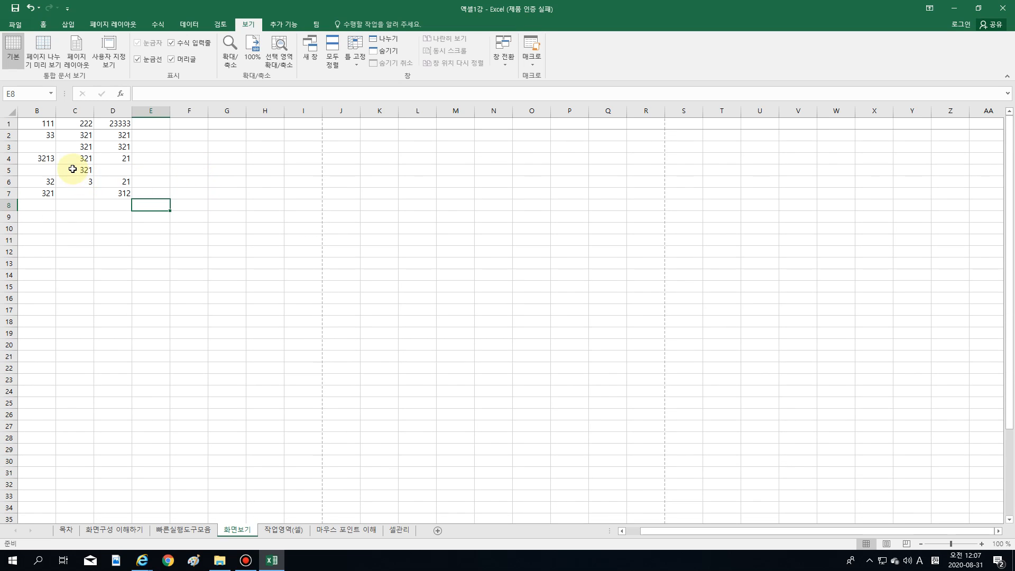
{"action": "scroll", "coordinate": [19, 121], "scroll_direction": "down", "scroll_amount": 8}
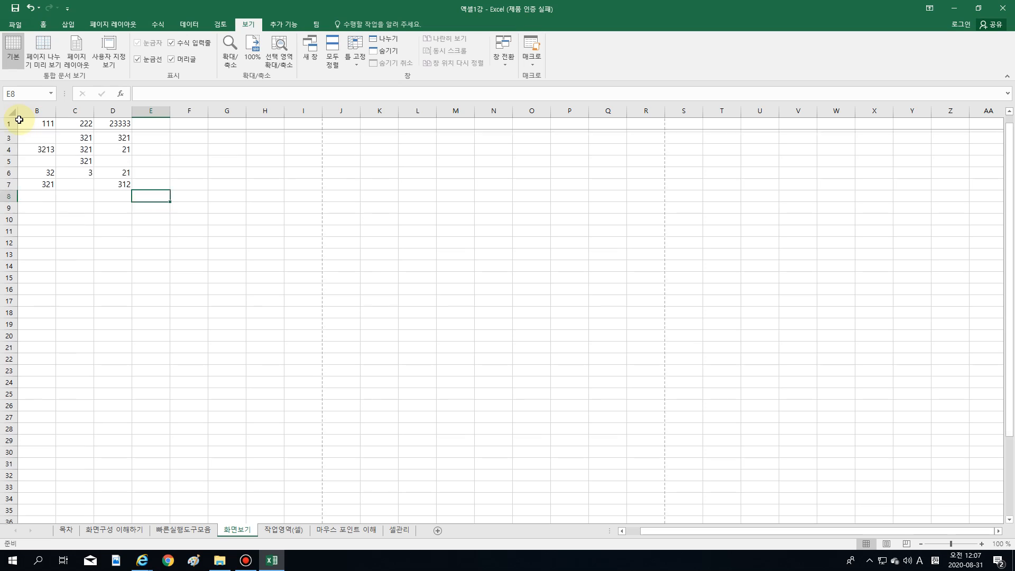
{"action": "scroll", "coordinate": [54, 186], "scroll_direction": "down", "scroll_amount": 8}
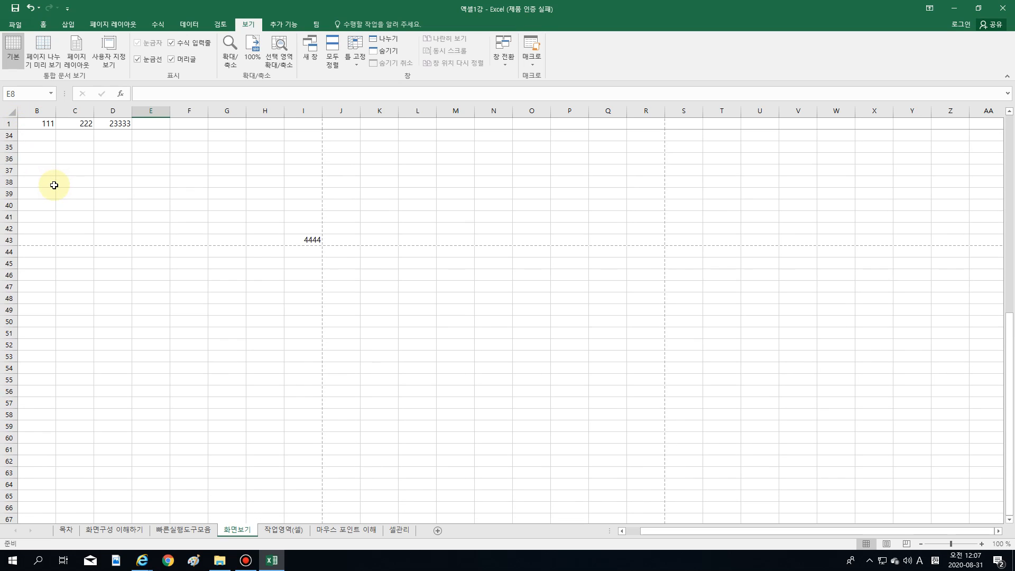
{"action": "scroll", "coordinate": [54, 185], "scroll_direction": "up", "scroll_amount": 8}
{"action": "scroll", "coordinate": [132, 197], "scroll_direction": "up", "scroll_amount": 8}
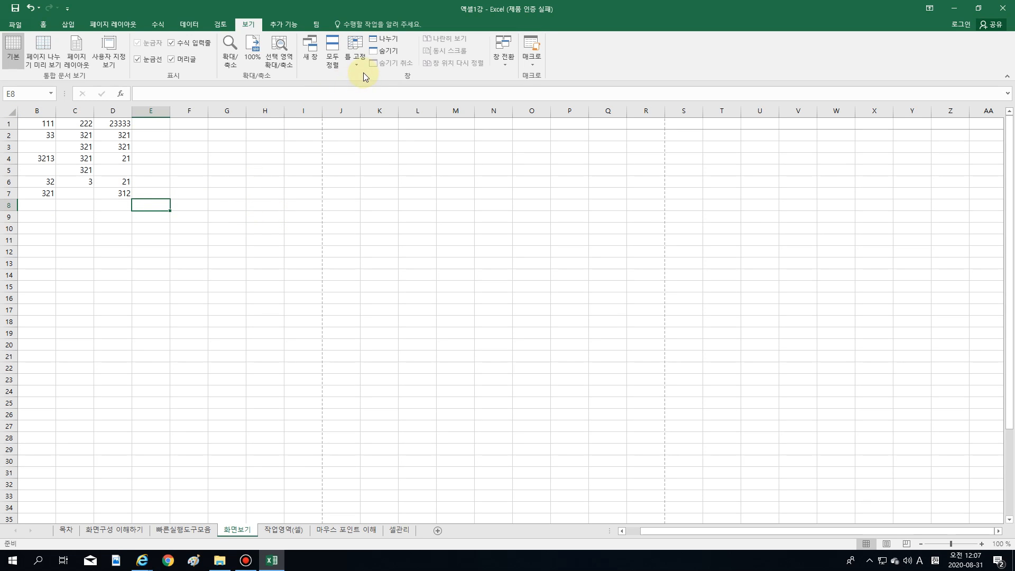
- Freeze the first column of the 화면보기 sheet with 첫 열 고정 and check it by moving sideways through the columns
{"action": "left_click", "coordinate": [355, 53]}
{"action": "left_click", "coordinate": [384, 138]}
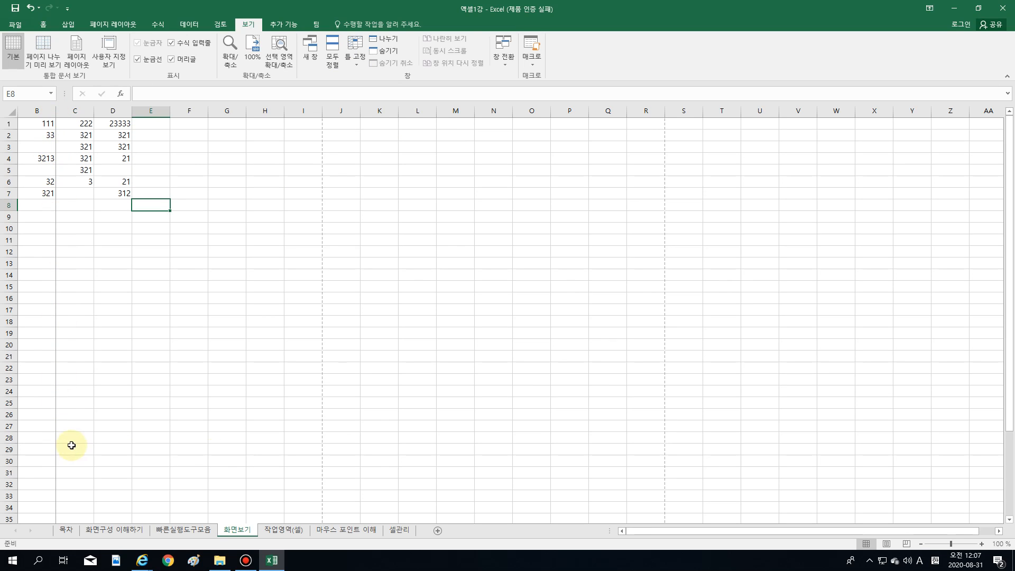
{"action": "left_click_drag", "start_coordinate": [672, 533], "coordinate": [718, 536]}
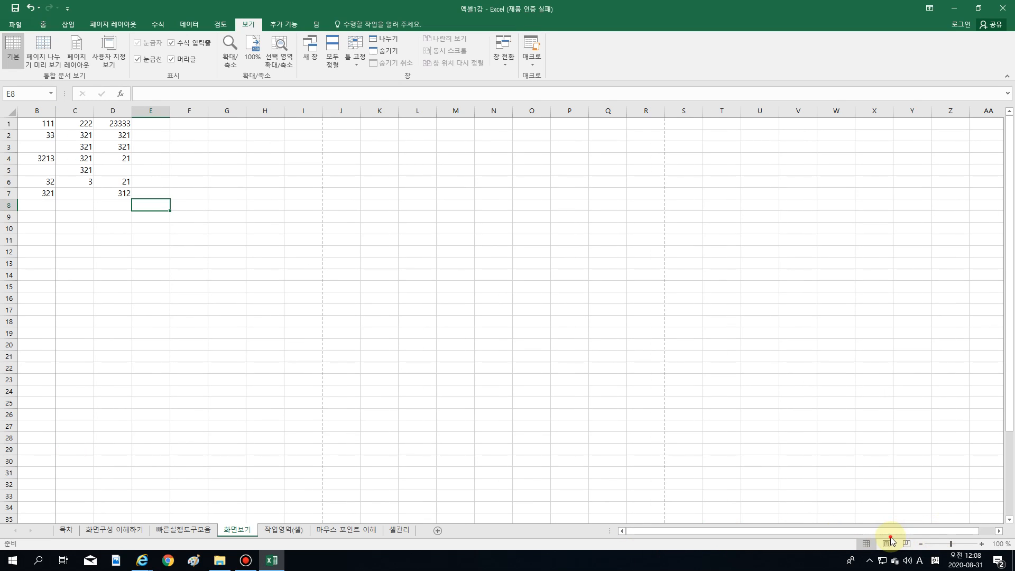
{"action": "left_click_drag", "start_coordinate": [957, 534], "coordinate": [809, 559]}
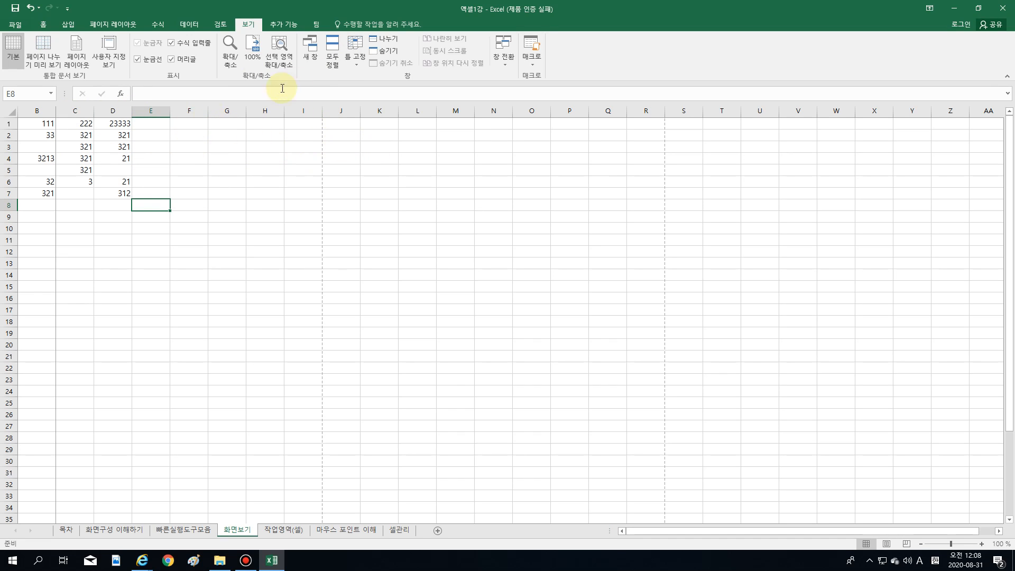
- Release the frozen column with 틀 고정 취소, select cell E13 and bring column A back into view
{"action": "left_click", "coordinate": [359, 66]}
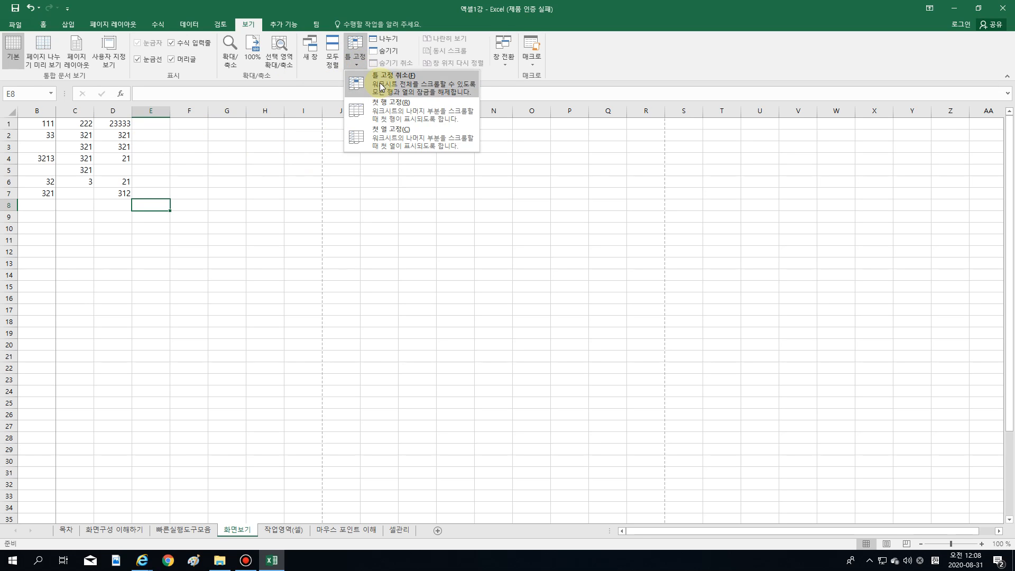
{"action": "left_click", "coordinate": [387, 78]}
{"action": "left_click", "coordinate": [158, 262]}
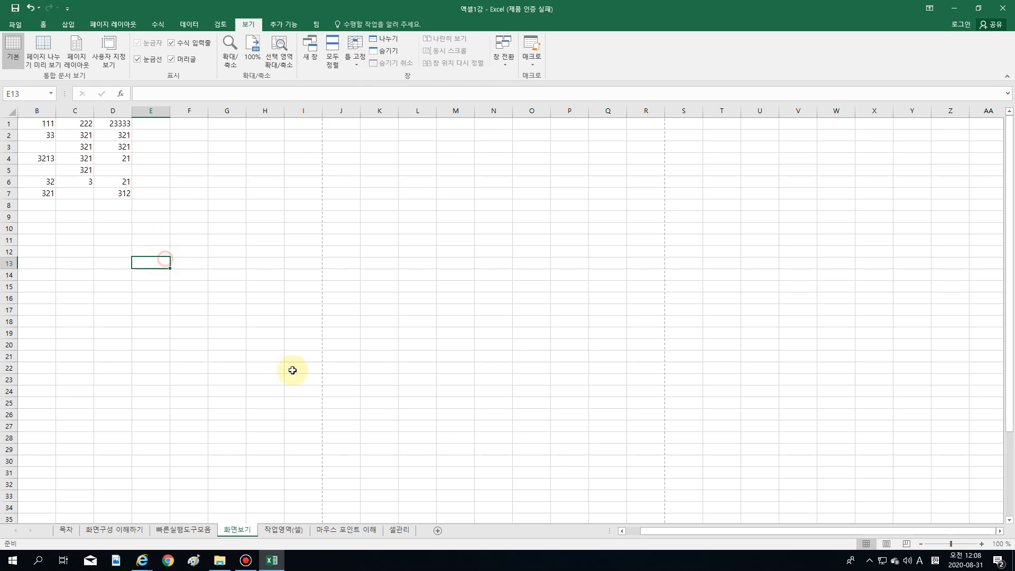
{"action": "left_click", "coordinate": [621, 533]}
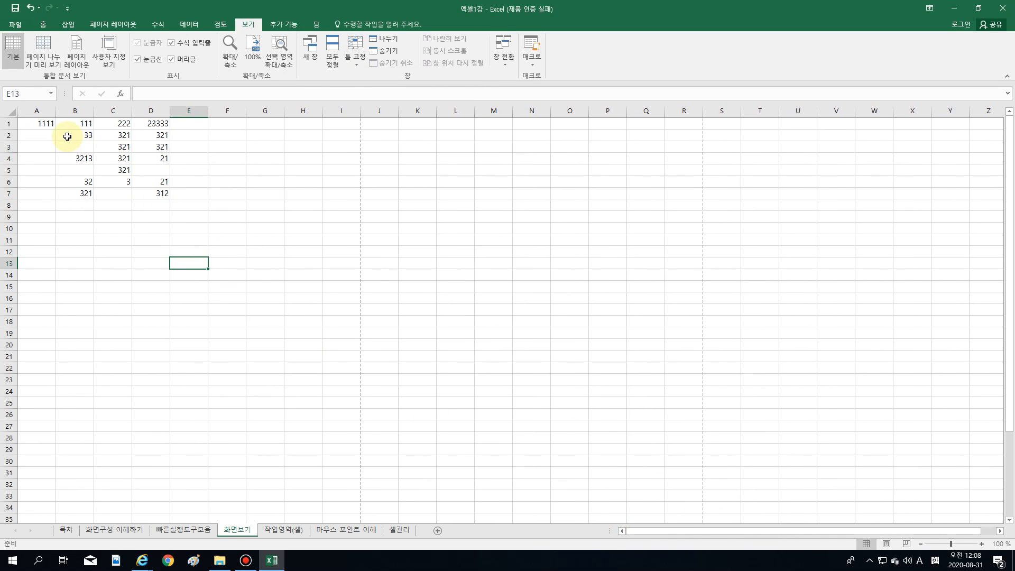
- Try 틀 고정 with cell A1 selected and check which rows stay fixed while moving through the sheet
{"action": "left_click", "coordinate": [39, 124]}
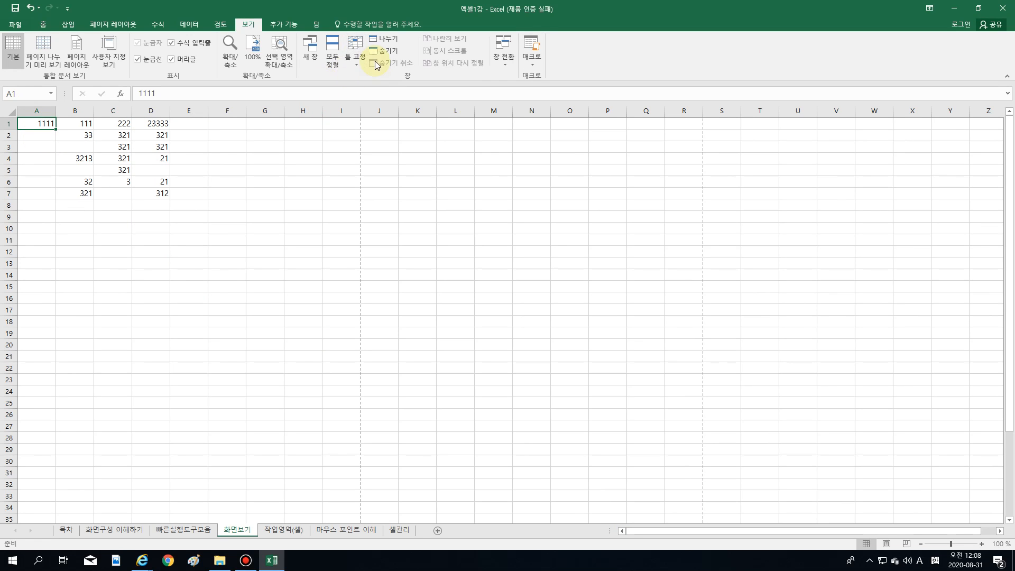
{"action": "left_click", "coordinate": [359, 62]}
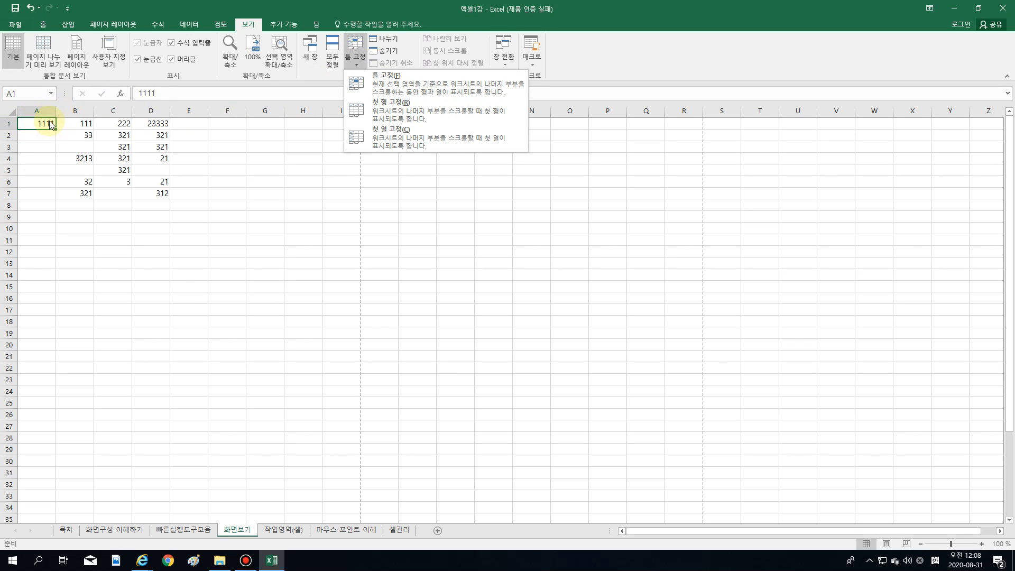
{"action": "left_click", "coordinate": [372, 85]}
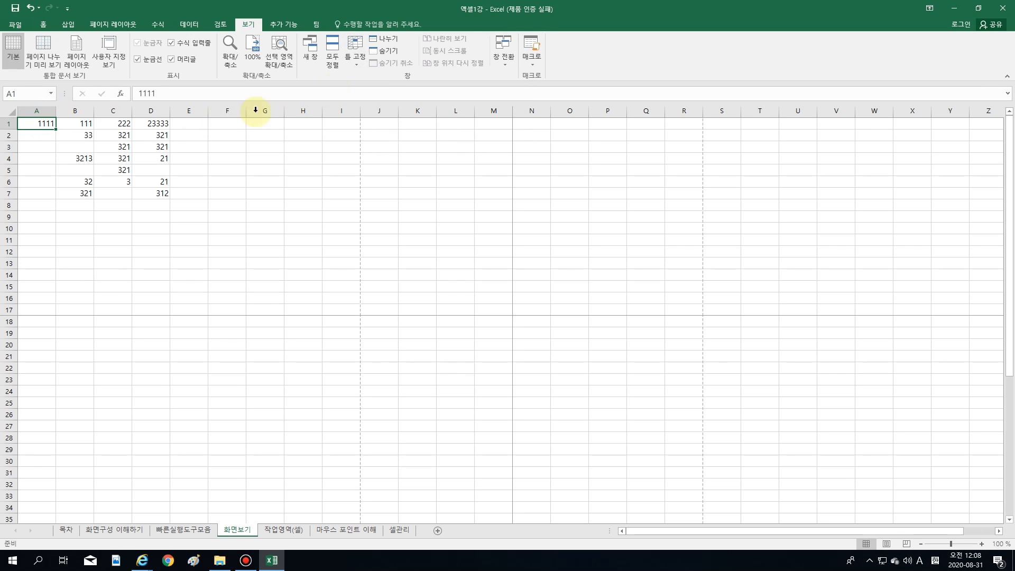
{"action": "scroll", "coordinate": [96, 216], "scroll_direction": "down", "scroll_amount": 3}
{"action": "scroll", "coordinate": [96, 215], "scroll_direction": "up", "scroll_amount": 3}
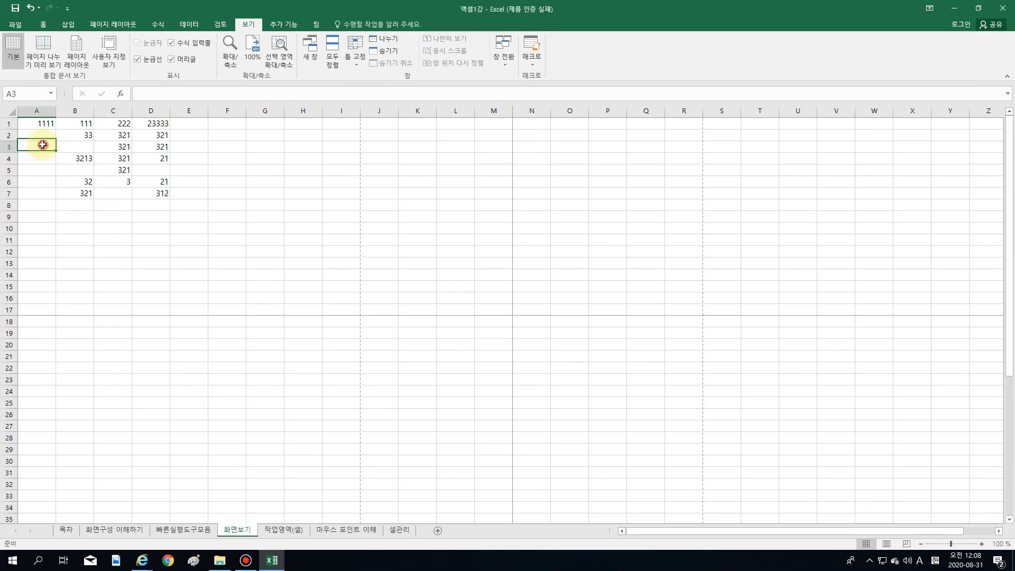
- Replace the current freeze with a 틀 고정 at cell B2 and check how the sheet moves beneath it
{"action": "left_click", "coordinate": [34, 135]}
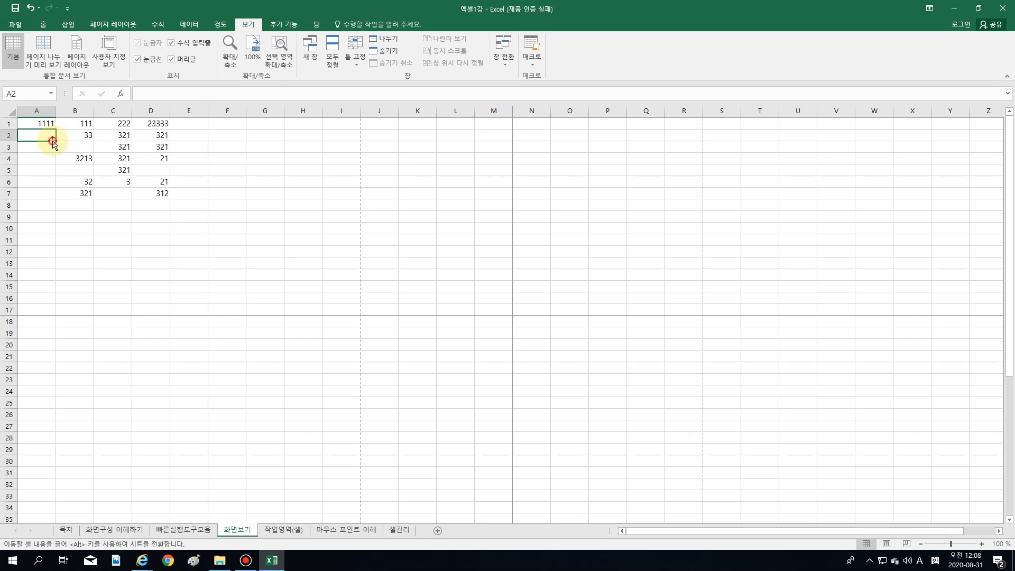
{"action": "left_click", "coordinate": [86, 135]}
{"action": "left_click", "coordinate": [358, 60]}
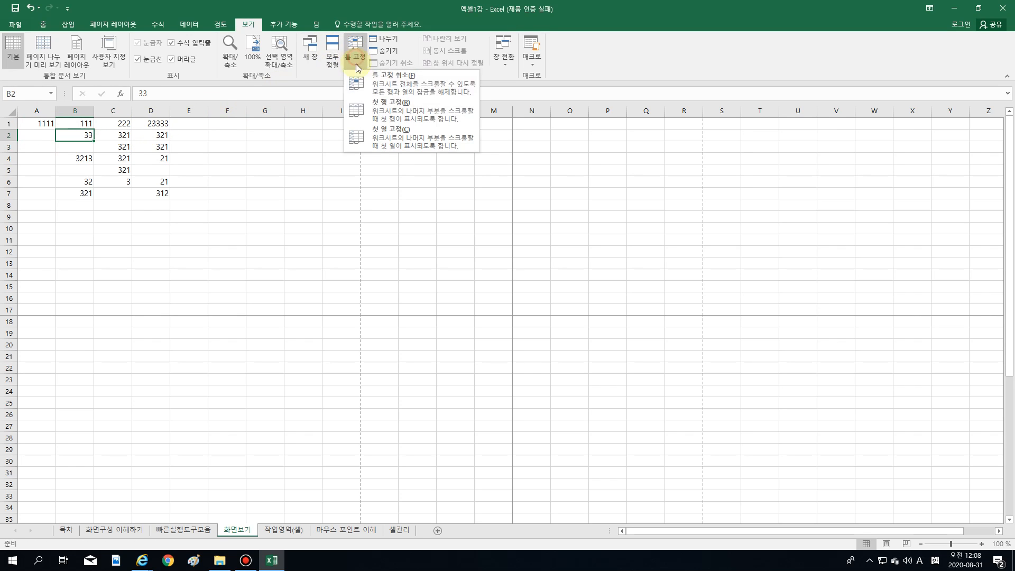
{"action": "left_click", "coordinate": [383, 88]}
{"action": "left_click", "coordinate": [358, 61]}
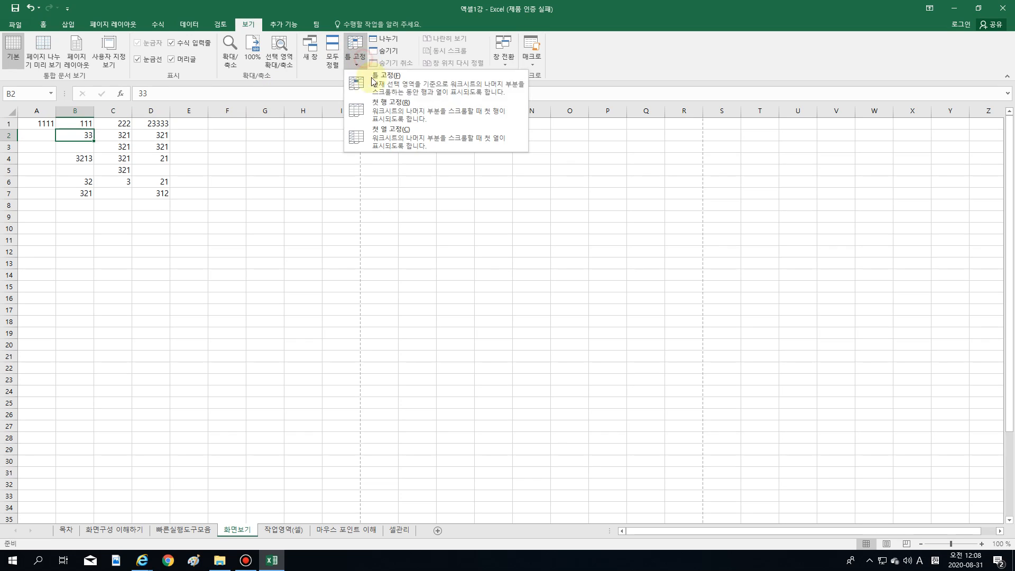
{"action": "left_click", "coordinate": [383, 85]}
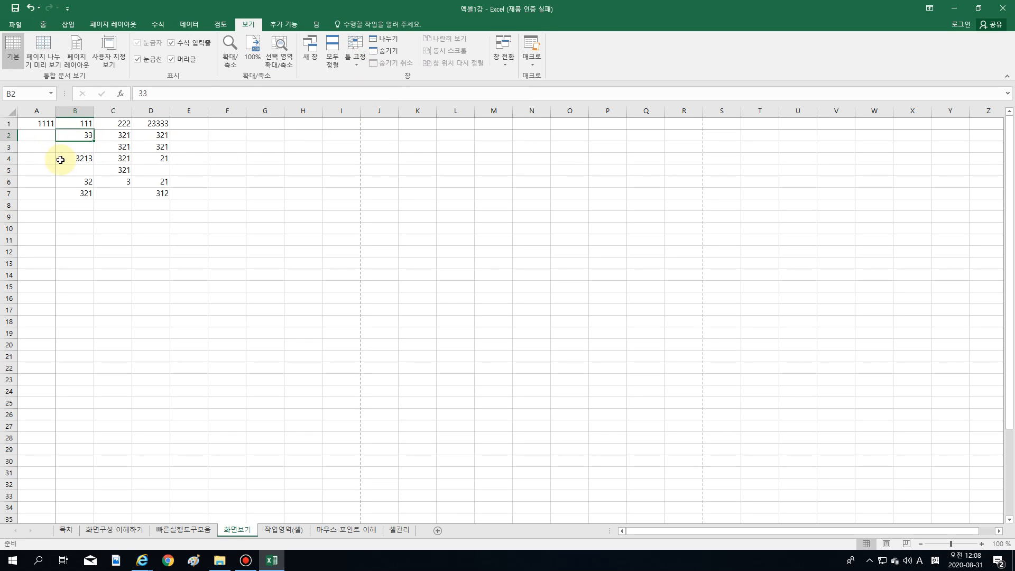
{"action": "scroll", "coordinate": [86, 147], "scroll_direction": "down", "scroll_amount": 3}
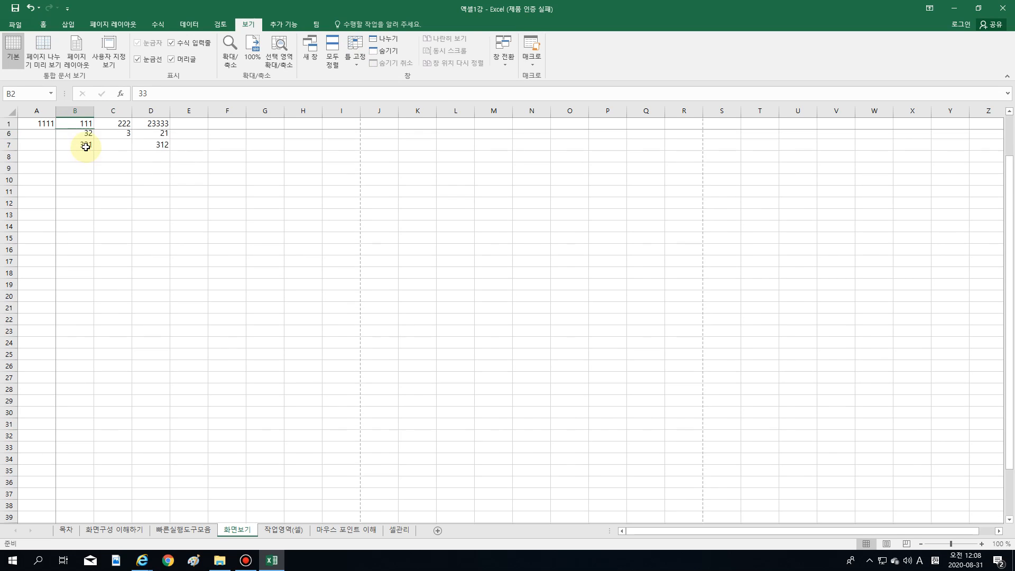
{"action": "scroll", "coordinate": [86, 146], "scroll_direction": "up", "scroll_amount": 3}
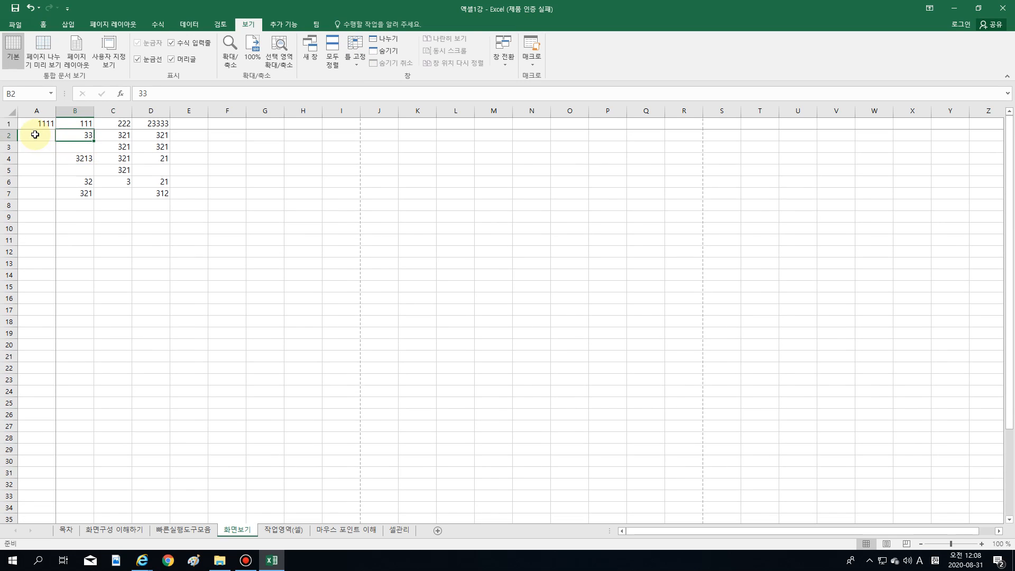
- Replace the freeze with a 틀 고정 at cell C3 and check it by moving through the rows and columns
{"action": "left_click", "coordinate": [53, 139]}
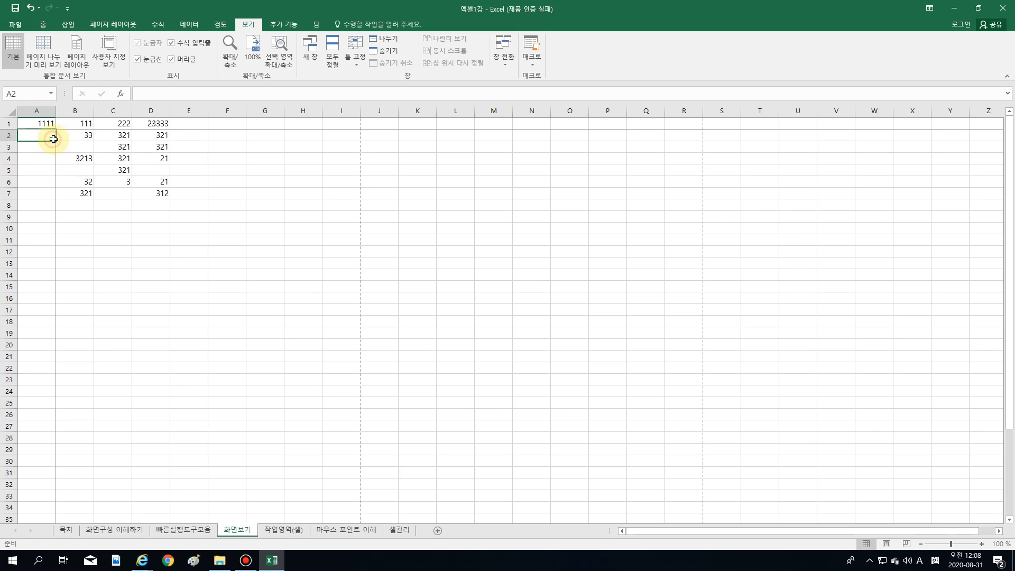
{"action": "left_click", "coordinate": [76, 137]}
{"action": "left_click", "coordinate": [117, 147]}
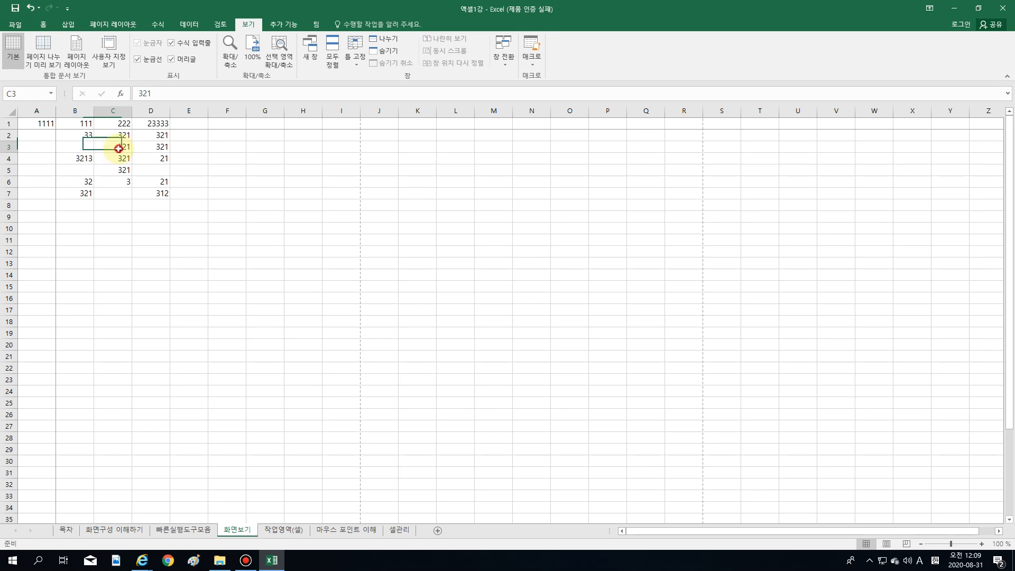
{"action": "left_click", "coordinate": [355, 61]}
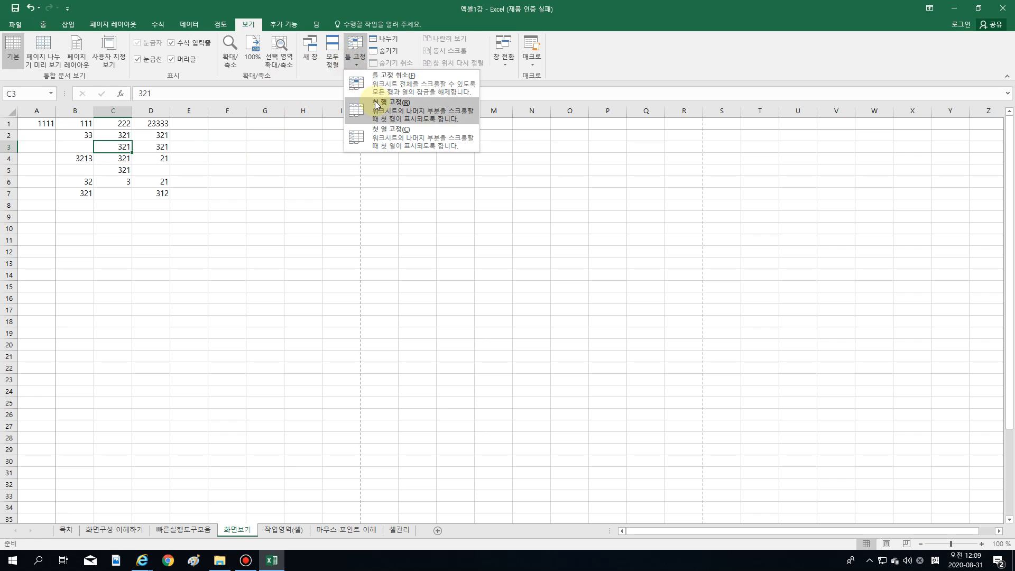
{"action": "left_click", "coordinate": [385, 79]}
{"action": "left_click", "coordinate": [359, 64]}
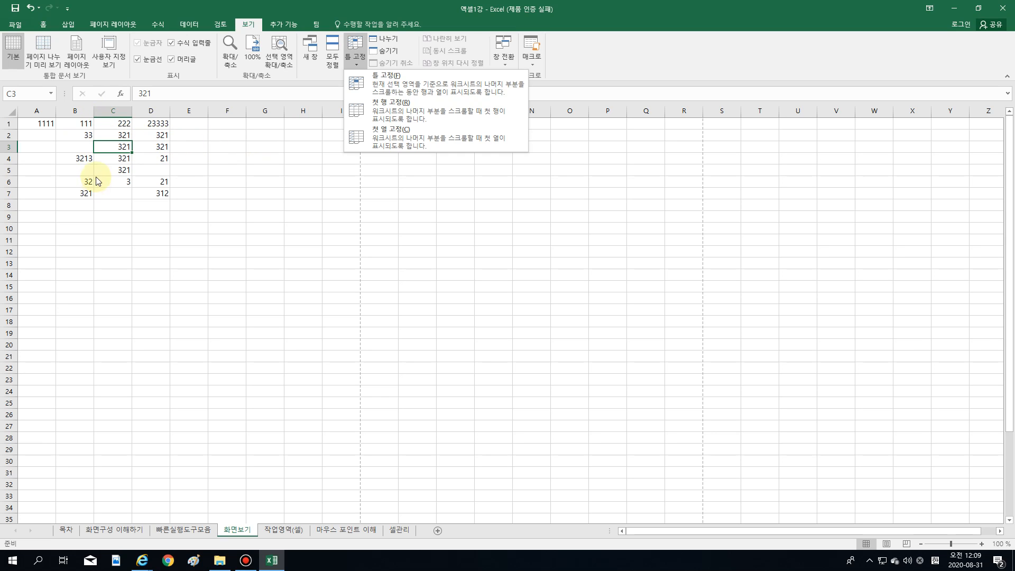
{"action": "left_click", "coordinate": [379, 91]}
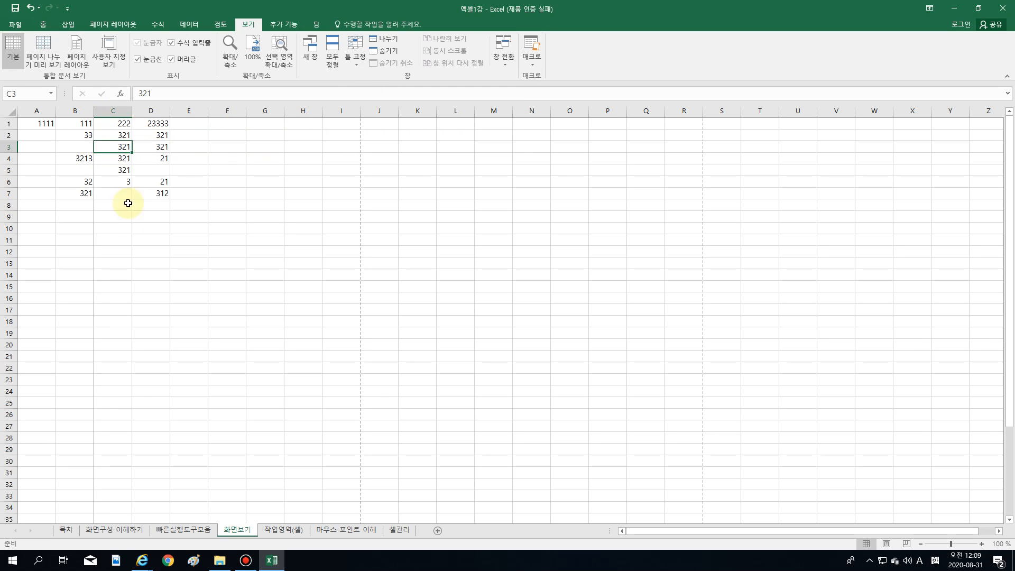
{"action": "scroll", "coordinate": [122, 244], "scroll_direction": "down", "scroll_amount": 5}
{"action": "scroll", "coordinate": [122, 244], "scroll_direction": "up", "scroll_amount": 5}
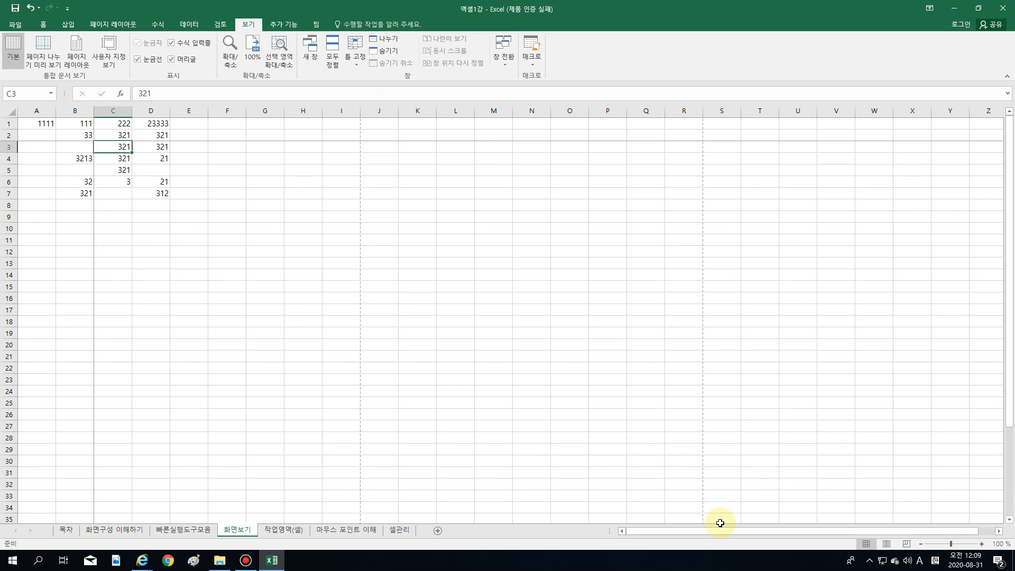
{"action": "left_click_drag", "start_coordinate": [714, 531], "coordinate": [607, 510]}
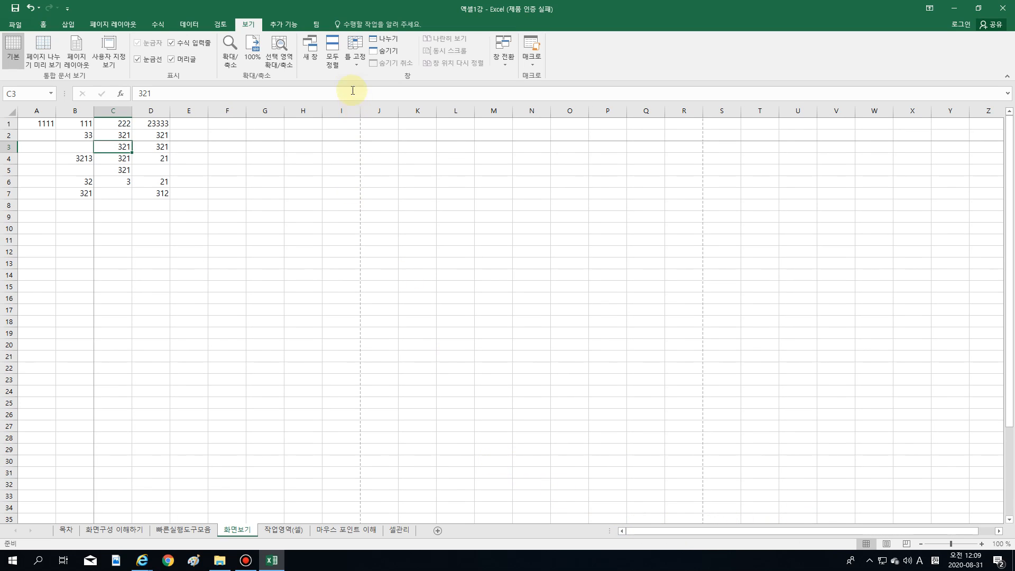
- Release the frozen panes with 틀 고정 취소 and open the 작업영역(셀) sheet
{"action": "left_click", "coordinate": [356, 64]}
{"action": "left_click", "coordinate": [361, 80]}
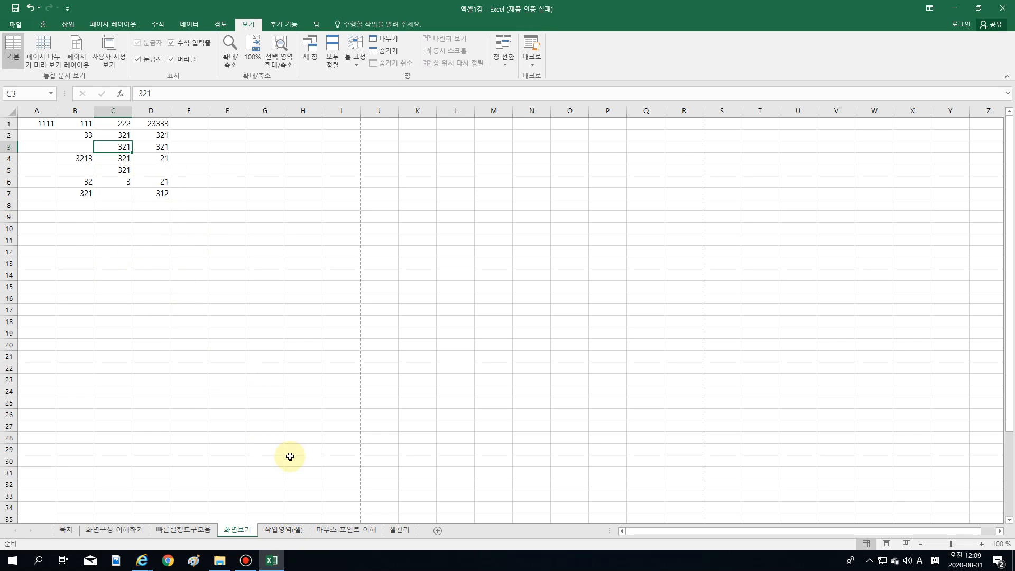
{"action": "left_click", "coordinate": [295, 535]}
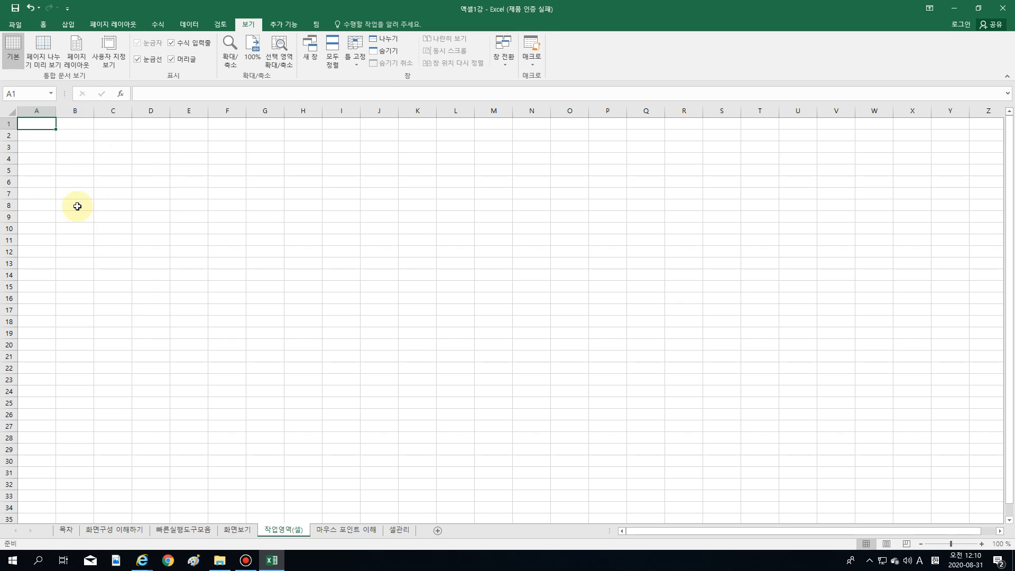
{"action": "left_click", "coordinate": [81, 138]}
{"action": "type", "text": "cel"}
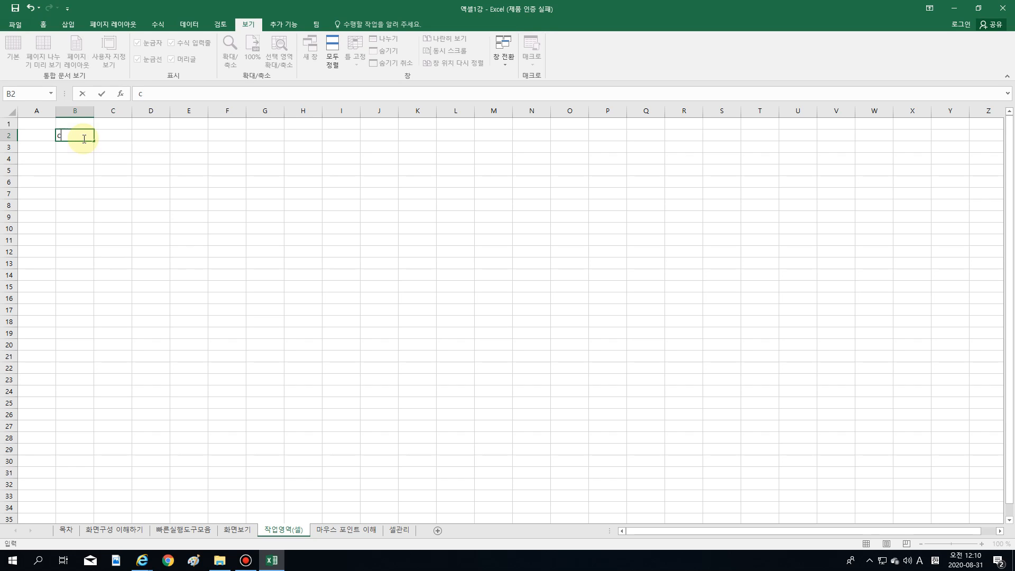
{"action": "key", "text": "Escape"}
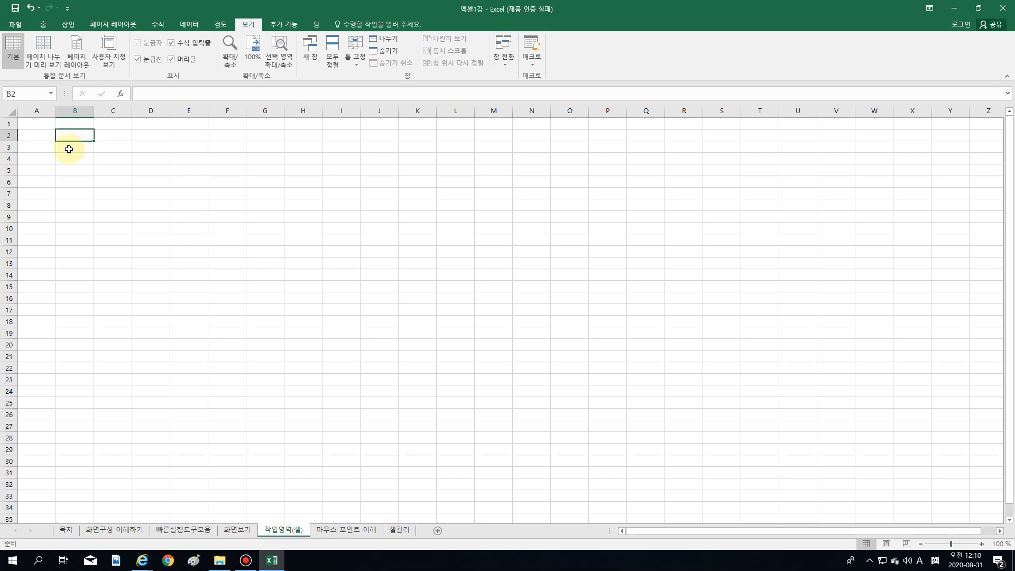
- Select the whole columns A to E one at a time, and repeat for columns B, C and D
{"action": "left_click", "coordinate": [42, 111]}
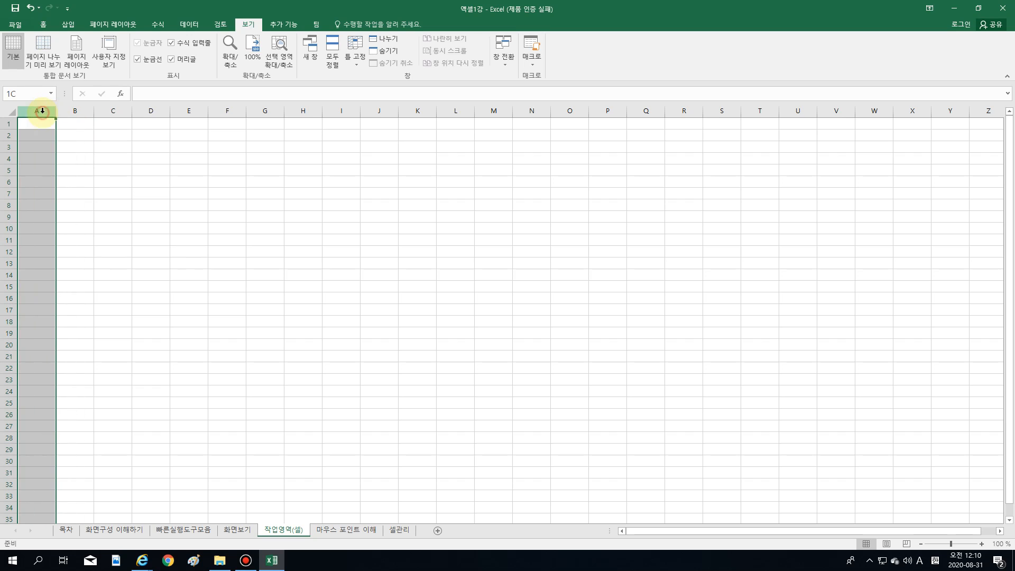
{"action": "left_click", "coordinate": [84, 111]}
{"action": "left_click", "coordinate": [117, 111]}
{"action": "left_click", "coordinate": [148, 111]}
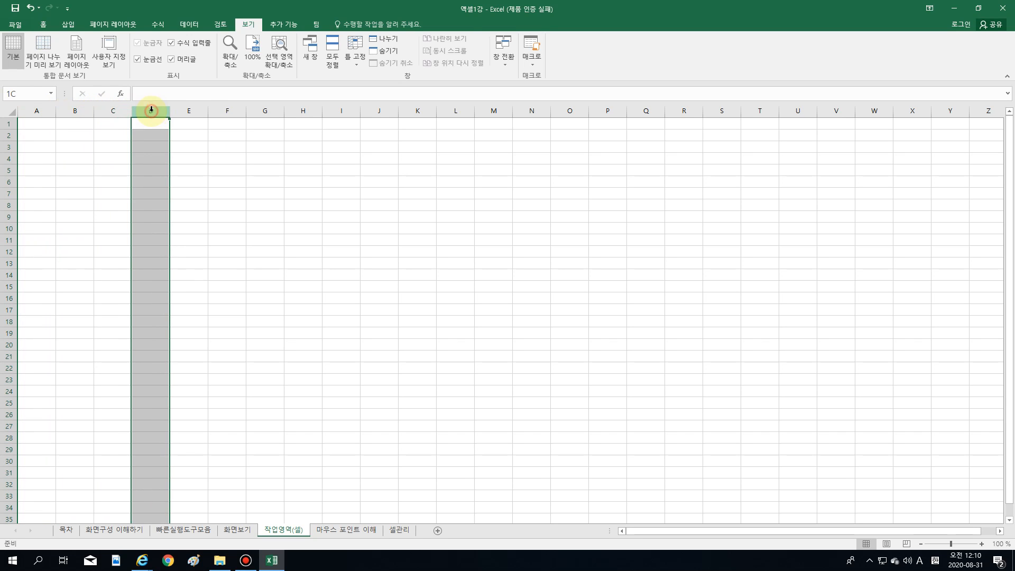
{"action": "left_click", "coordinate": [190, 111]}
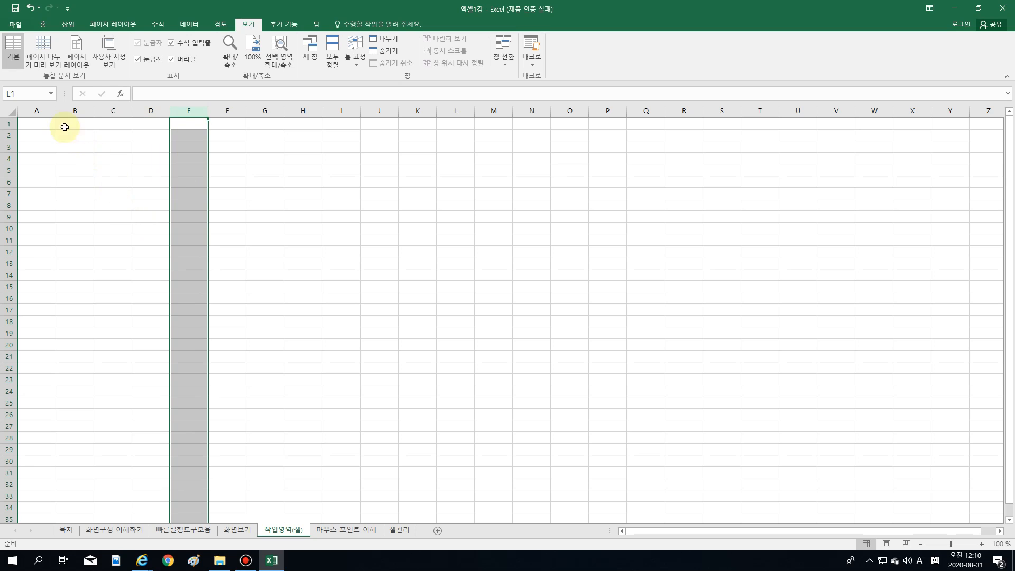
{"action": "left_click", "coordinate": [70, 112]}
{"action": "left_click", "coordinate": [113, 111]}
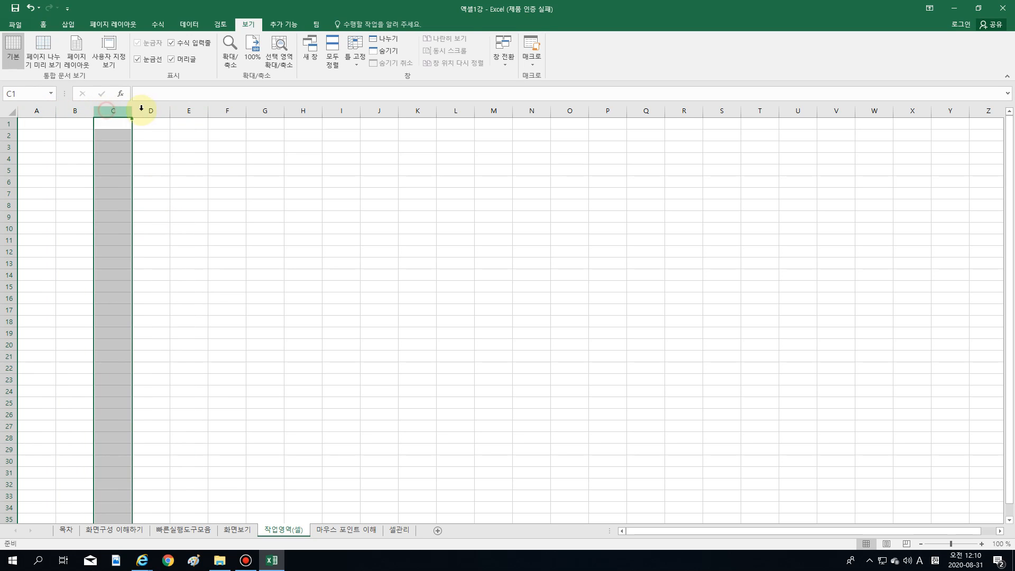
{"action": "left_click", "coordinate": [151, 111]}
- Select the whole rows 1 to 5 one at a time
{"action": "left_click", "coordinate": [15, 125]}
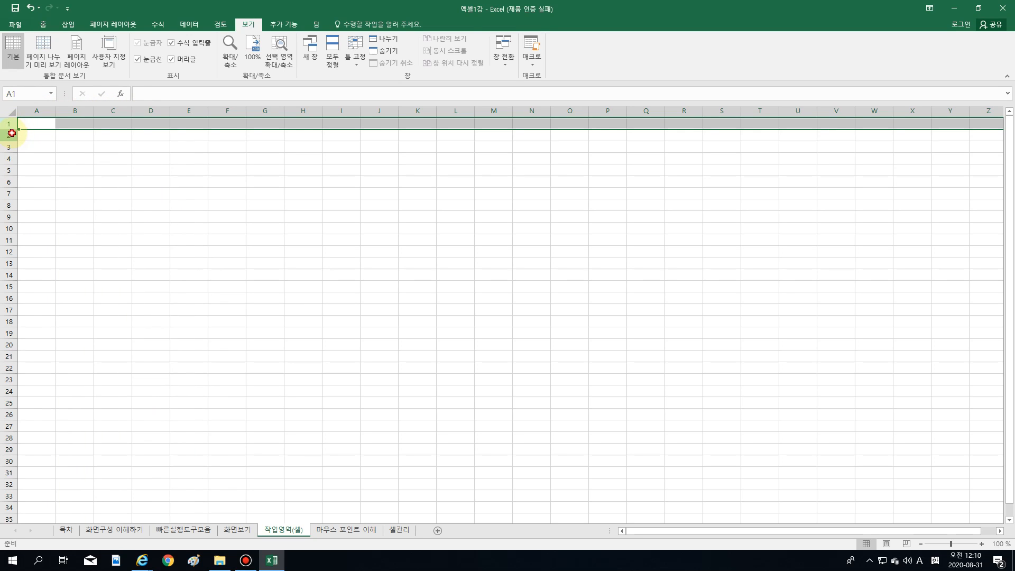
{"action": "left_click", "coordinate": [10, 136]}
{"action": "left_click", "coordinate": [9, 147]}
{"action": "left_click", "coordinate": [8, 159]}
{"action": "left_click", "coordinate": [9, 170]}
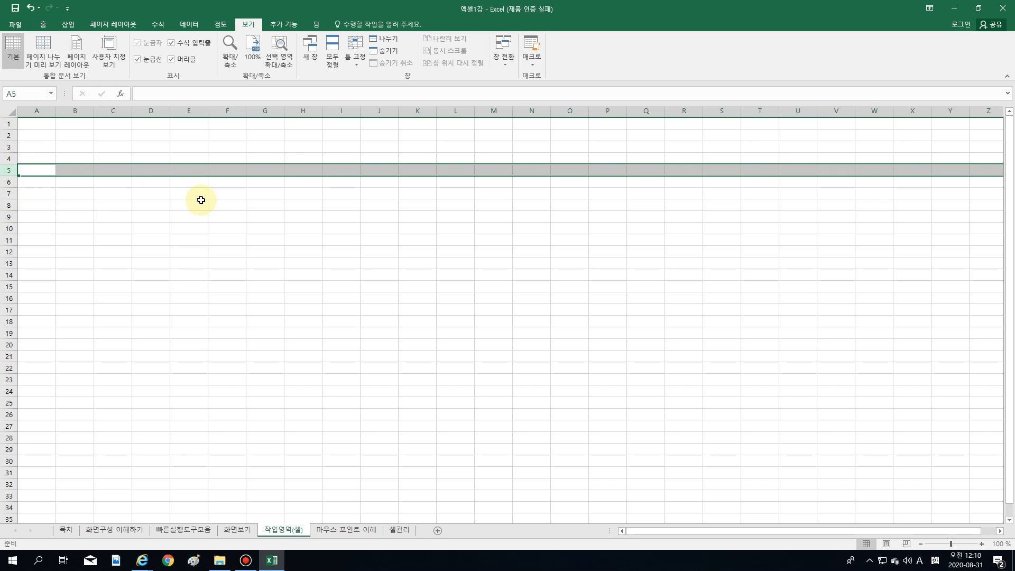
- Select column A, row 1 and finally the cell A1 where they meet
{"action": "left_click", "coordinate": [42, 111]}
{"action": "left_click", "coordinate": [9, 123]}
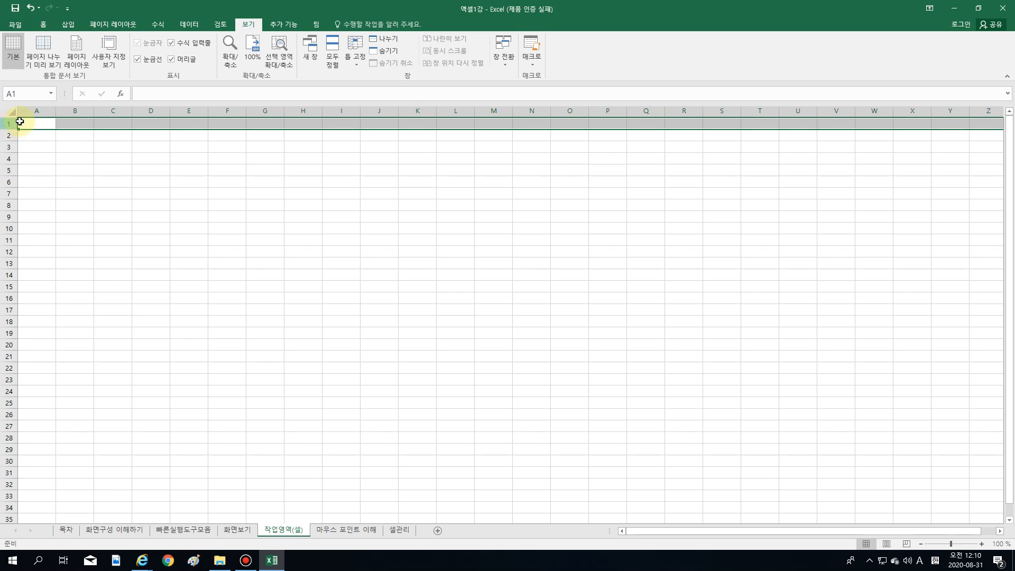
{"action": "left_click", "coordinate": [48, 124]}
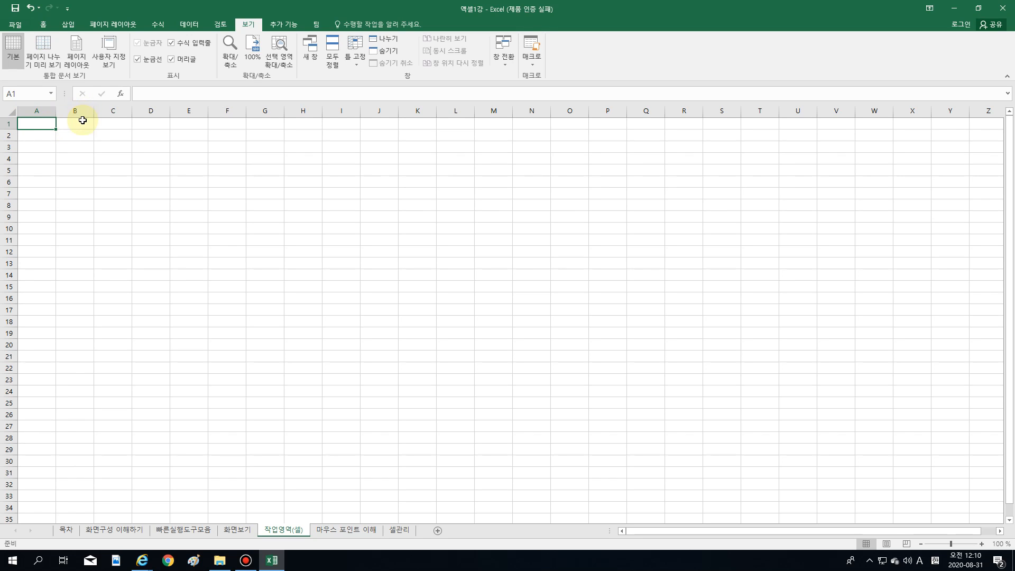
- Select single cells in row 1 one at a time, going back and forth between A1 and D1
{"action": "left_click", "coordinate": [74, 123]}
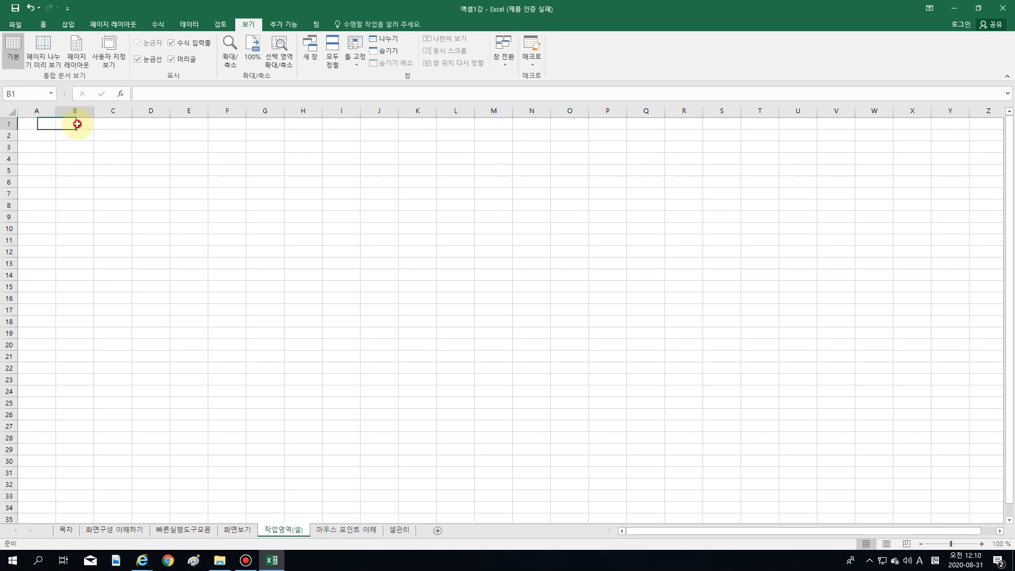
{"action": "left_click", "coordinate": [126, 125]}
{"action": "left_click", "coordinate": [144, 125]}
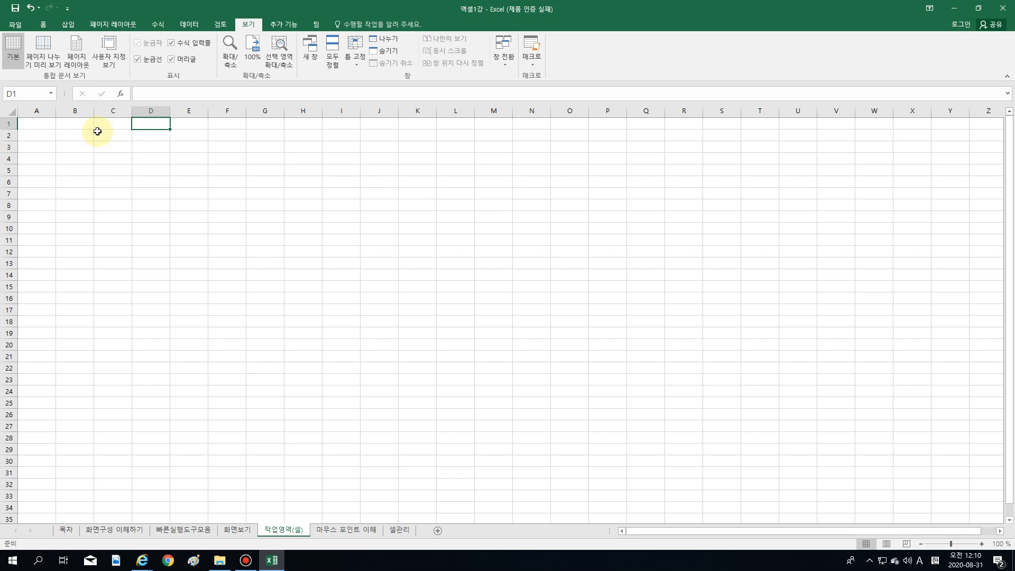
{"action": "left_click", "coordinate": [89, 122]}
{"action": "left_click", "coordinate": [47, 126]}
{"action": "left_click", "coordinate": [79, 125]}
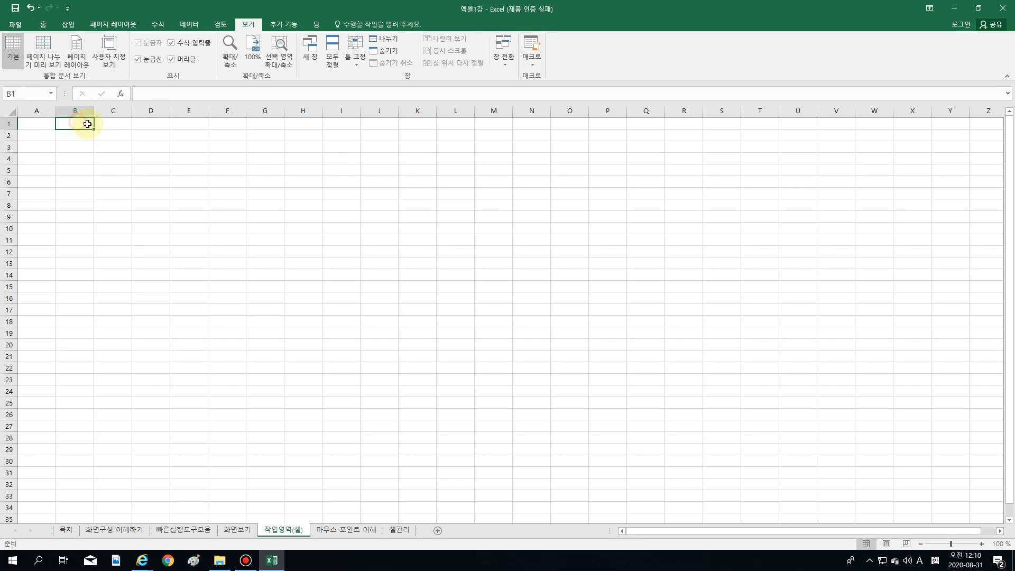
{"action": "left_click", "coordinate": [104, 124]}
{"action": "left_click", "coordinate": [79, 123]}
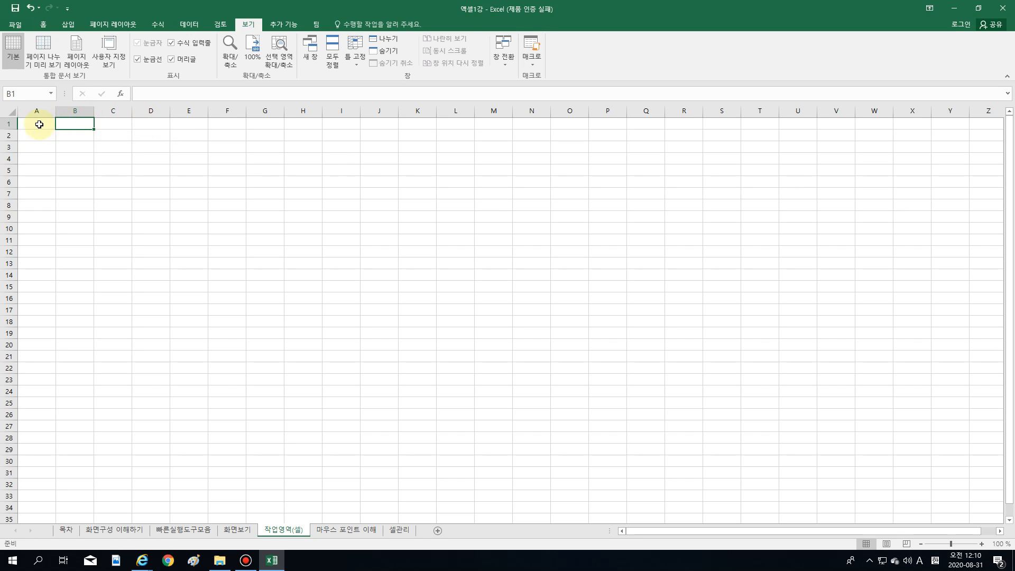
- Select individual cells along row 1 from A1 across to H1
{"action": "left_click", "coordinate": [37, 124]}
{"action": "left_click", "coordinate": [79, 124]}
{"action": "left_click", "coordinate": [119, 124]}
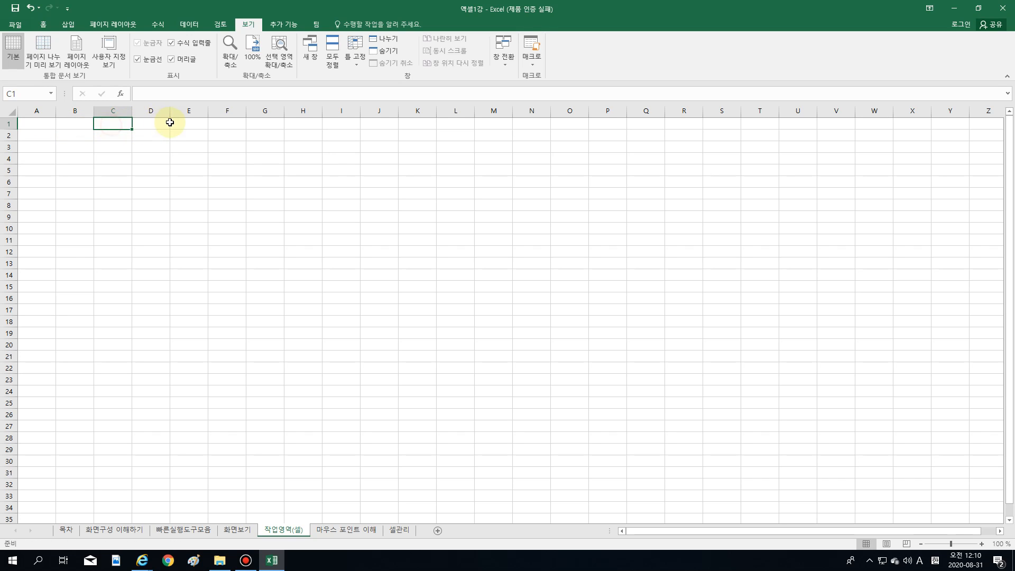
{"action": "left_click_drag", "start_coordinate": [164, 123], "coordinate": [206, 123]}
{"action": "left_click", "coordinate": [206, 123]}
{"action": "left_click", "coordinate": [236, 121]}
{"action": "left_click", "coordinate": [301, 124]}
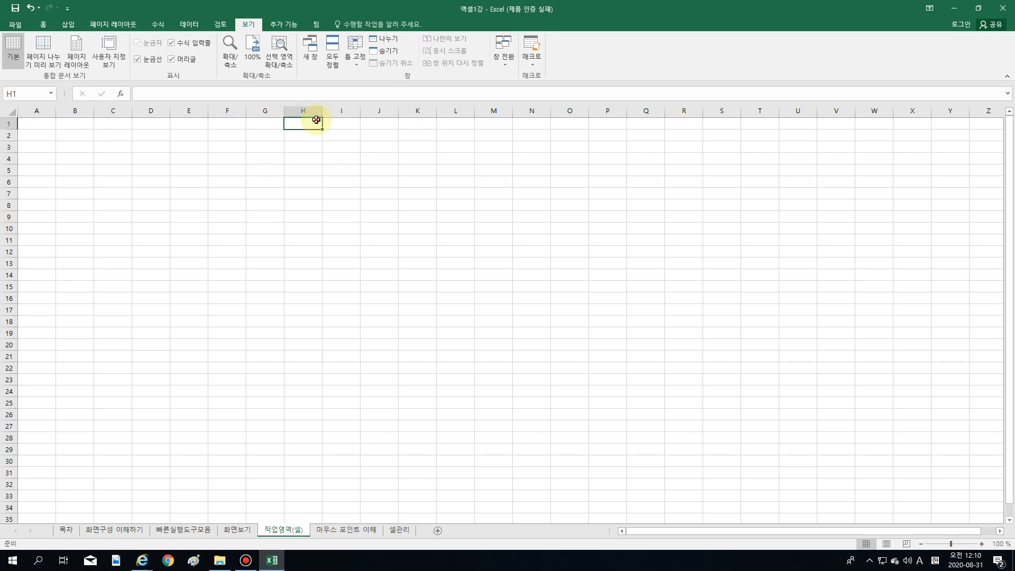
- Select the cell range A1:E7, clear it by selecting B11, and select the range A1:E8
{"action": "left_click", "coordinate": [63, 135]}
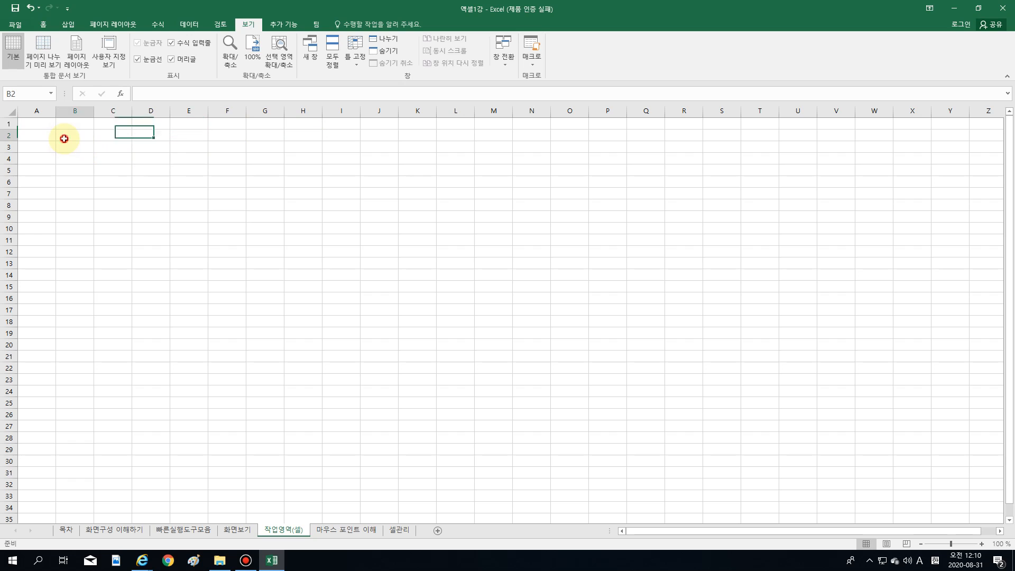
{"action": "left_click_drag", "start_coordinate": [46, 129], "coordinate": [192, 197]}
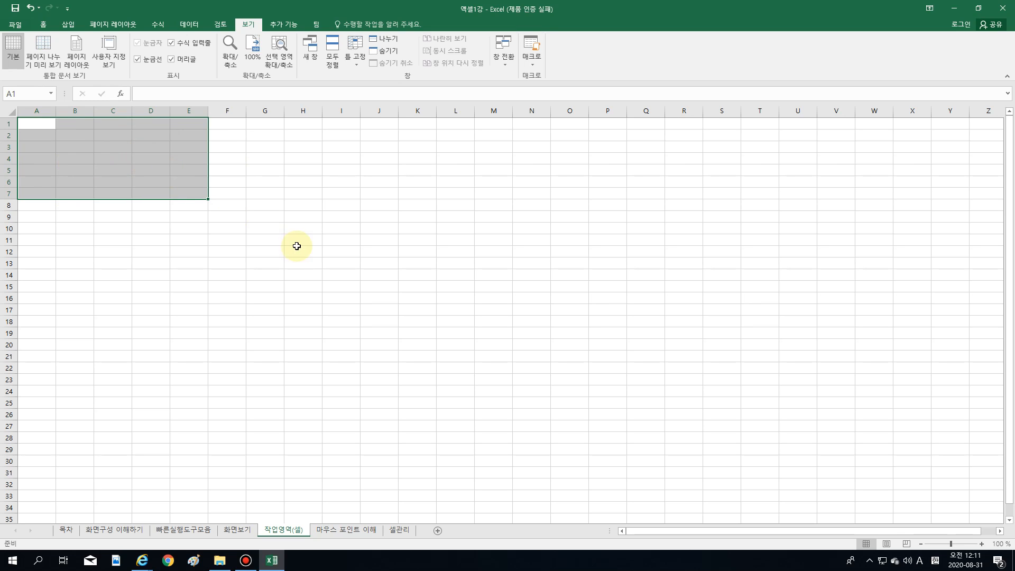
{"action": "left_click", "coordinate": [70, 242]}
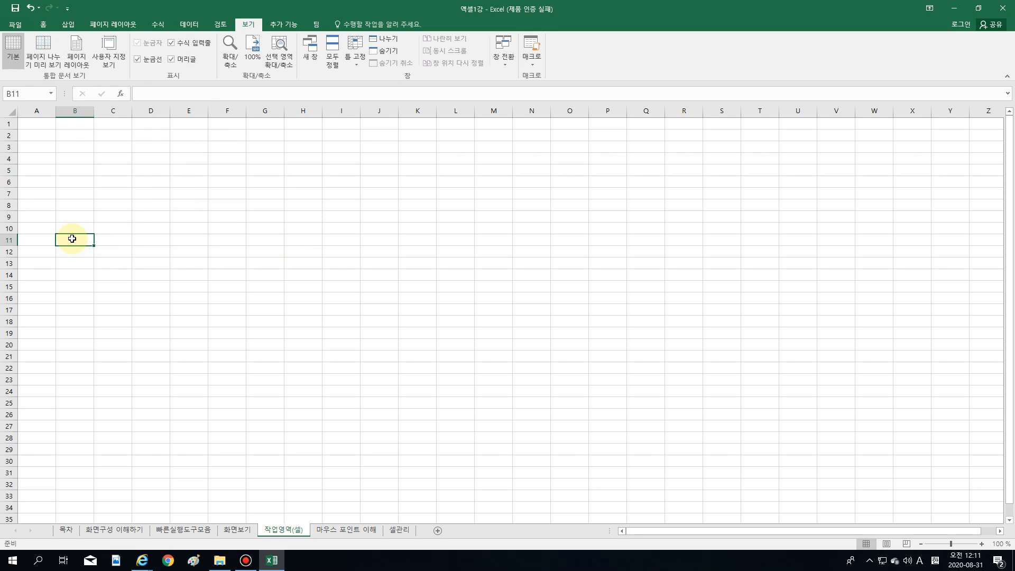
{"action": "left_click_drag", "start_coordinate": [35, 122], "coordinate": [190, 199]}
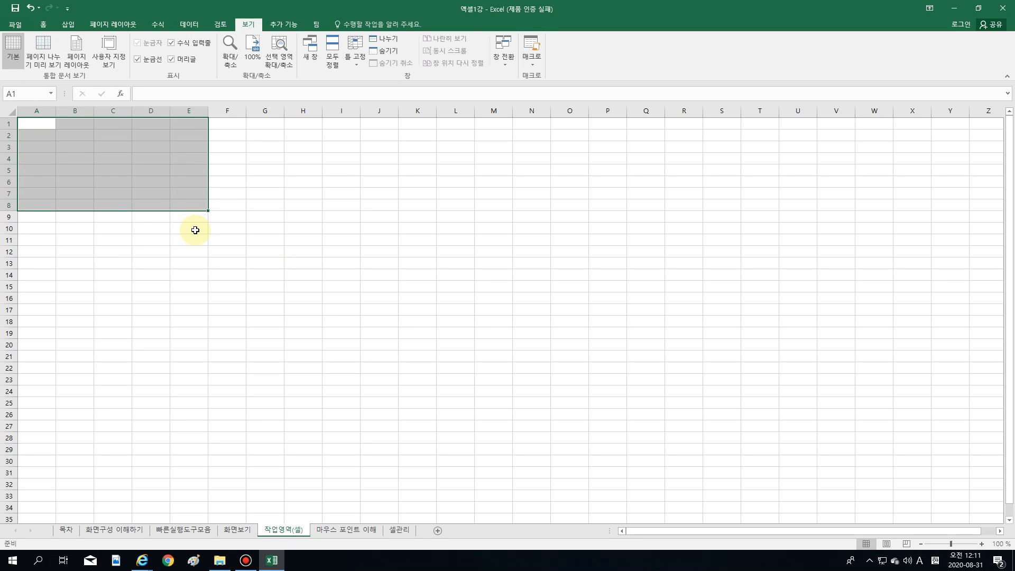
- Select the cells D10, A1, B3 and C5 one at a time and check each cell's address
{"action": "left_click", "coordinate": [136, 228]}
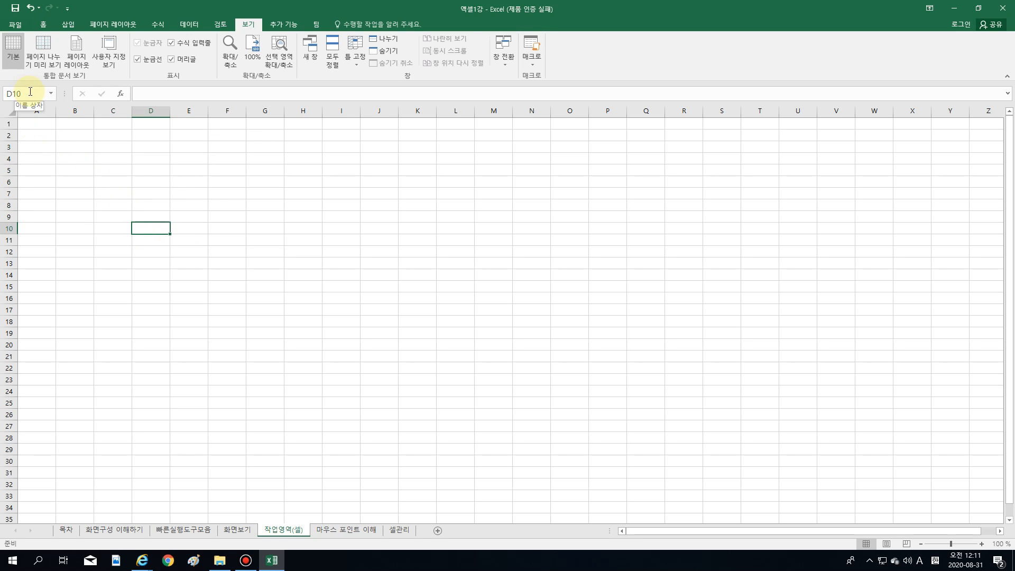
{"action": "left_click", "coordinate": [42, 127]}
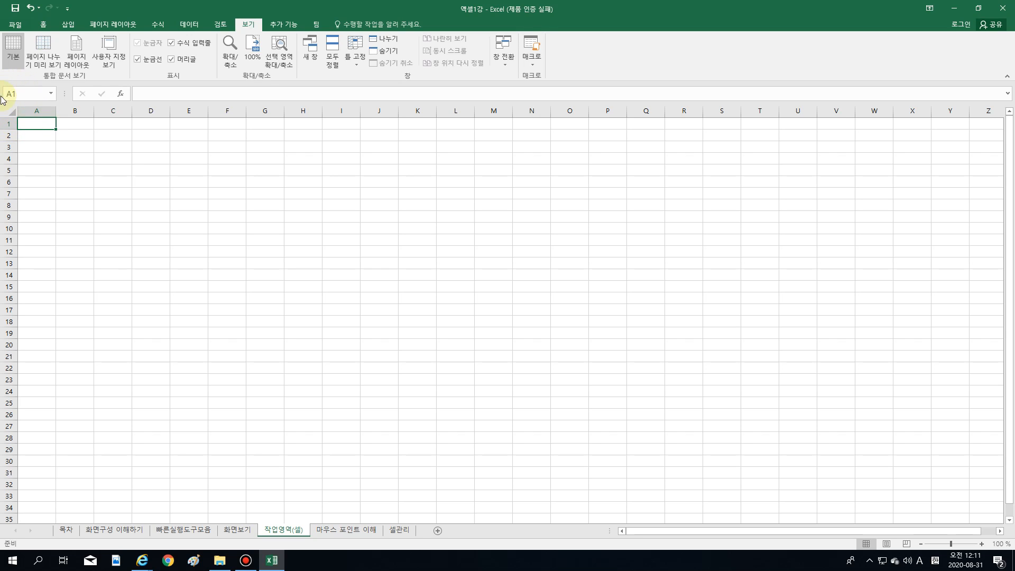
{"action": "left_click", "coordinate": [77, 145]}
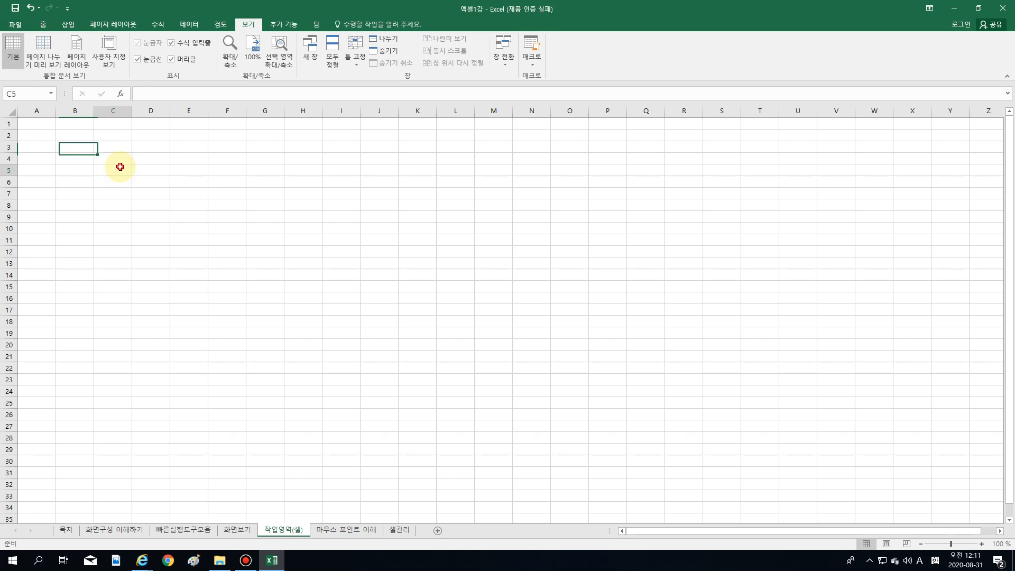
{"action": "left_click", "coordinate": [120, 168]}
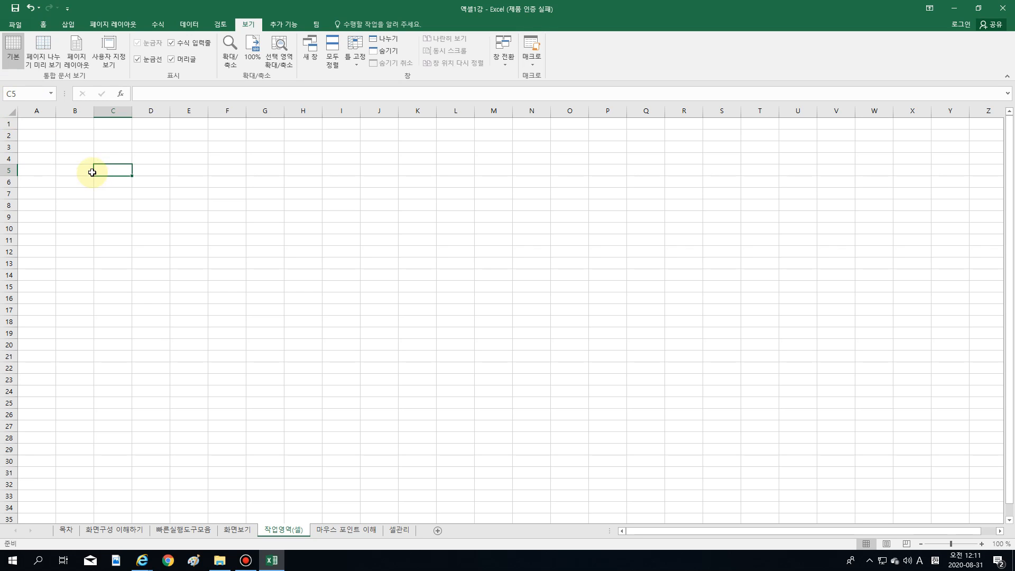
- Select the cell ranges C5:G13 and B3:F12 in turn, and clear the selection by choosing cell D15
{"action": "left_click_drag", "start_coordinate": [109, 170], "coordinate": [258, 263]}
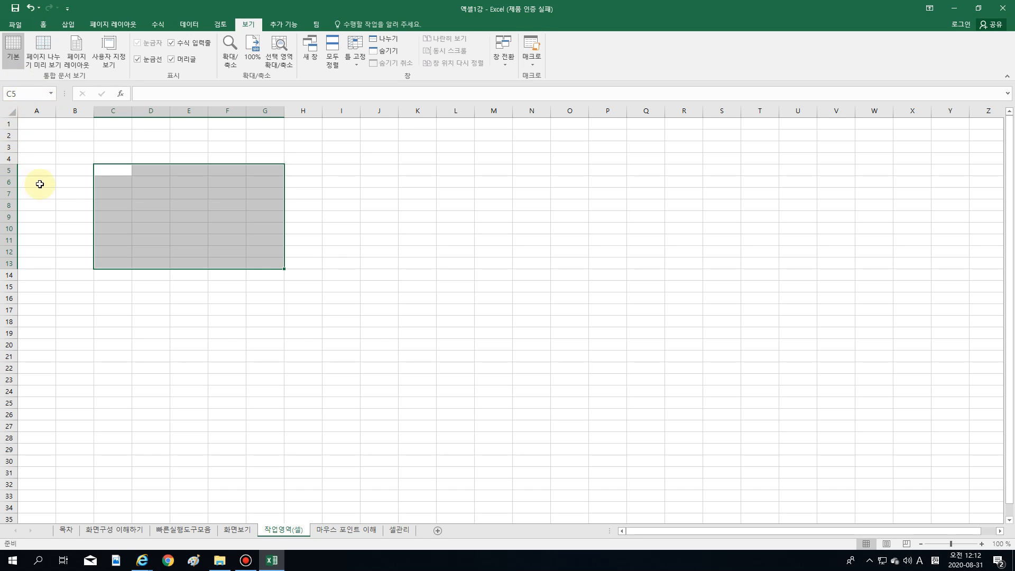
{"action": "left_click", "coordinate": [62, 191]}
{"action": "left_click", "coordinate": [67, 167]}
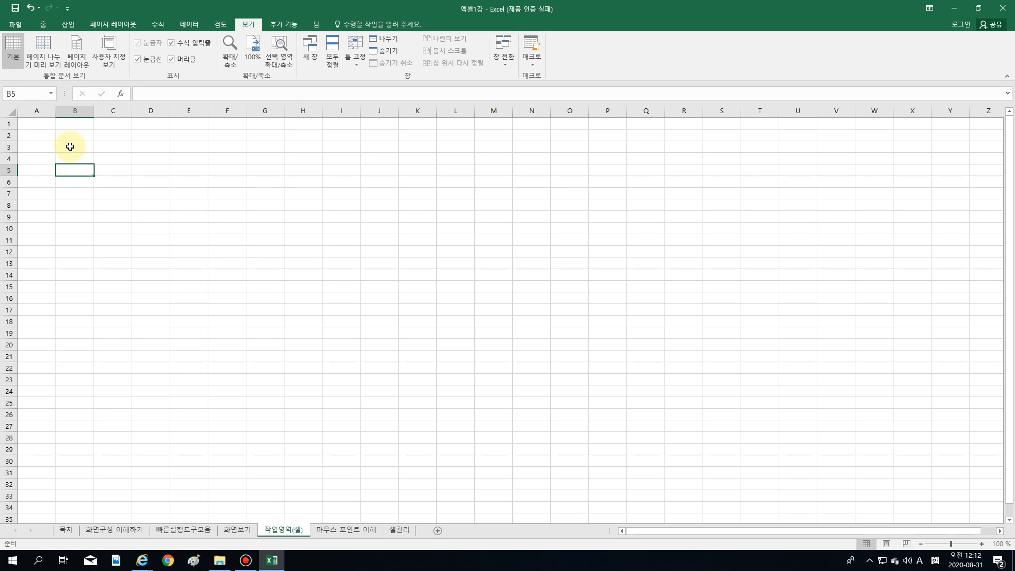
{"action": "left_click_drag", "start_coordinate": [70, 145], "coordinate": [233, 252]}
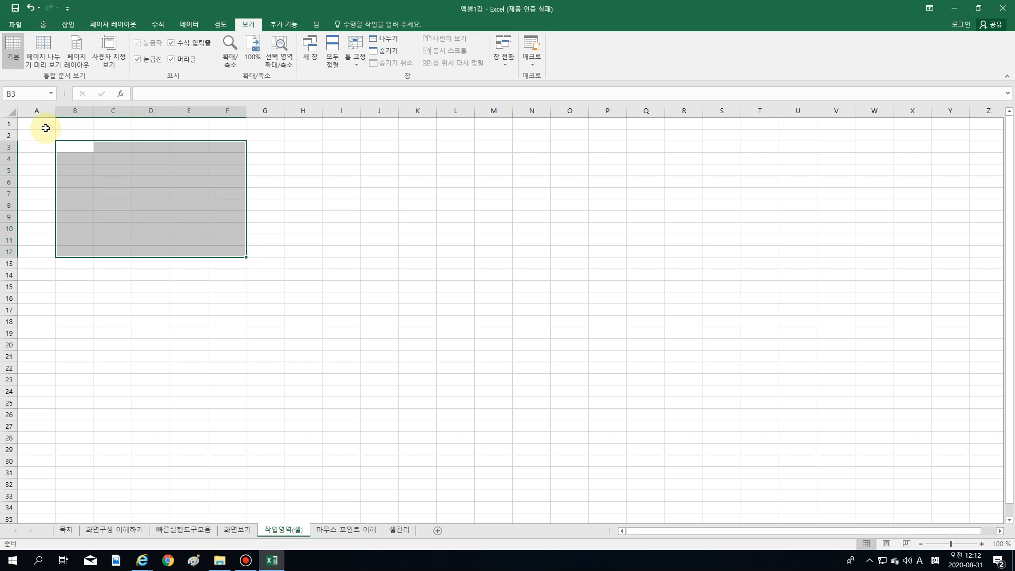
{"action": "left_click", "coordinate": [159, 288]}
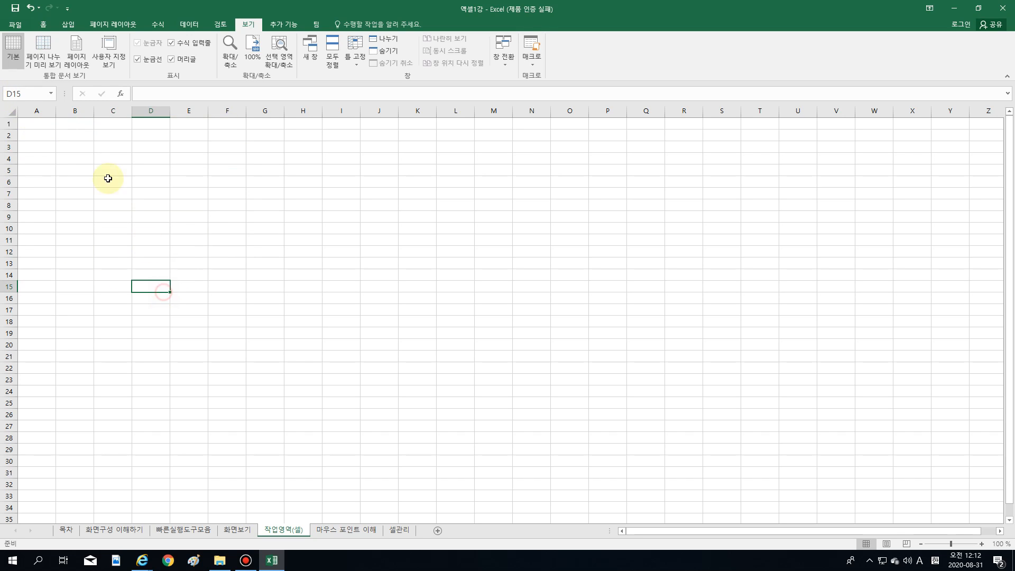
- Enter the number 123 in cell B3 and reselect that cell
{"action": "left_click", "coordinate": [85, 148]}
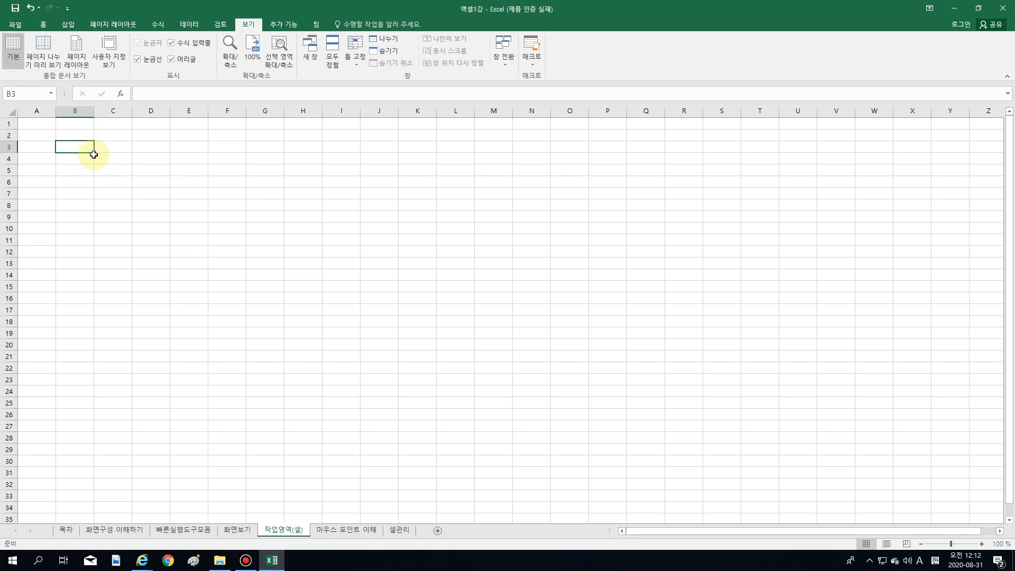
{"action": "type", "text": "1"}
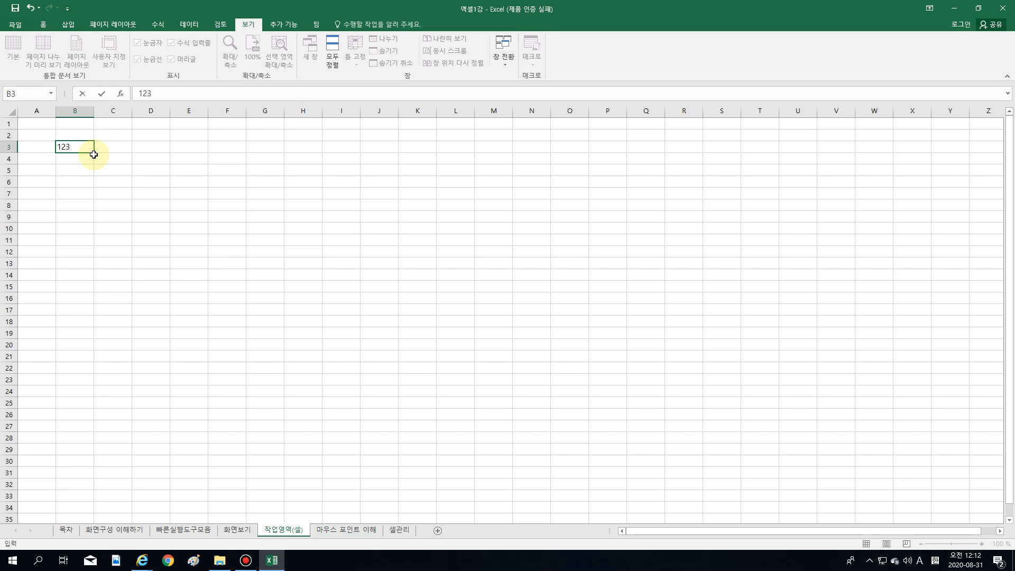
{"action": "type", "text": "23"}
{"action": "key", "text": "Return"}
{"action": "left_click", "coordinate": [78, 144]}
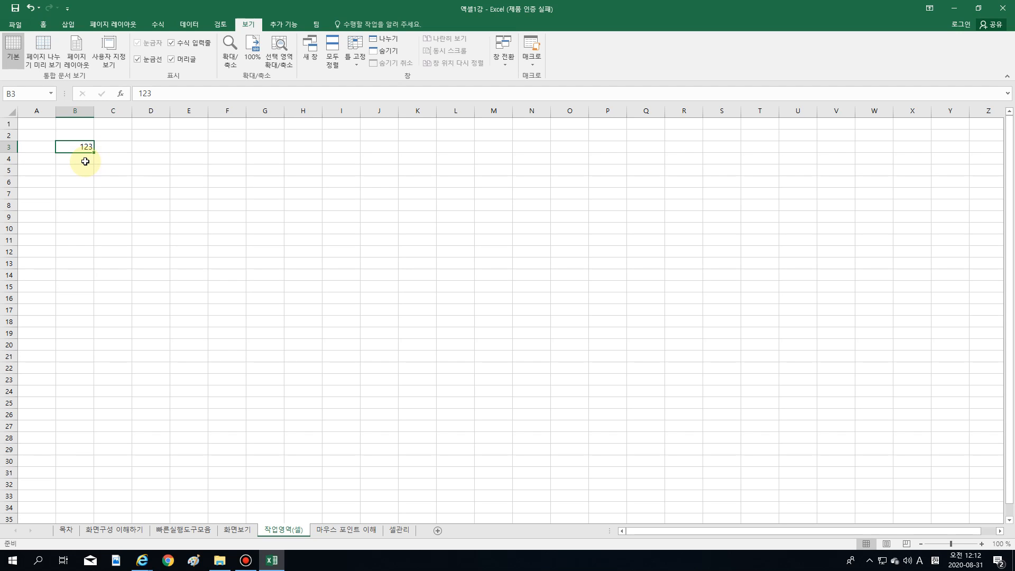
- Enter the Korean text 안녕 in cell B4, replacing the mistyped Latin letters, and reselect that cell
{"action": "left_click", "coordinate": [85, 161]}
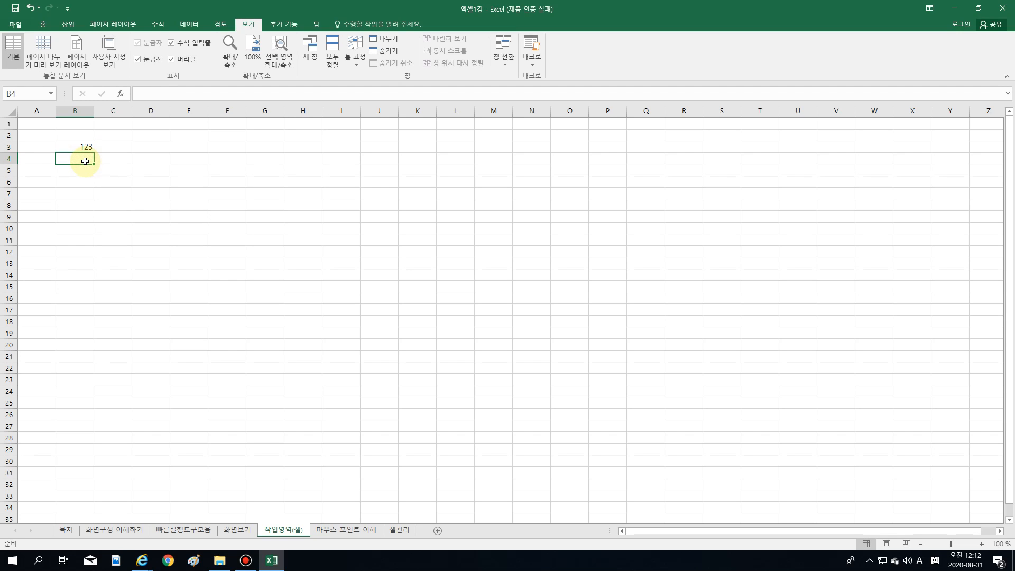
{"action": "type", "text": "dkssu"}
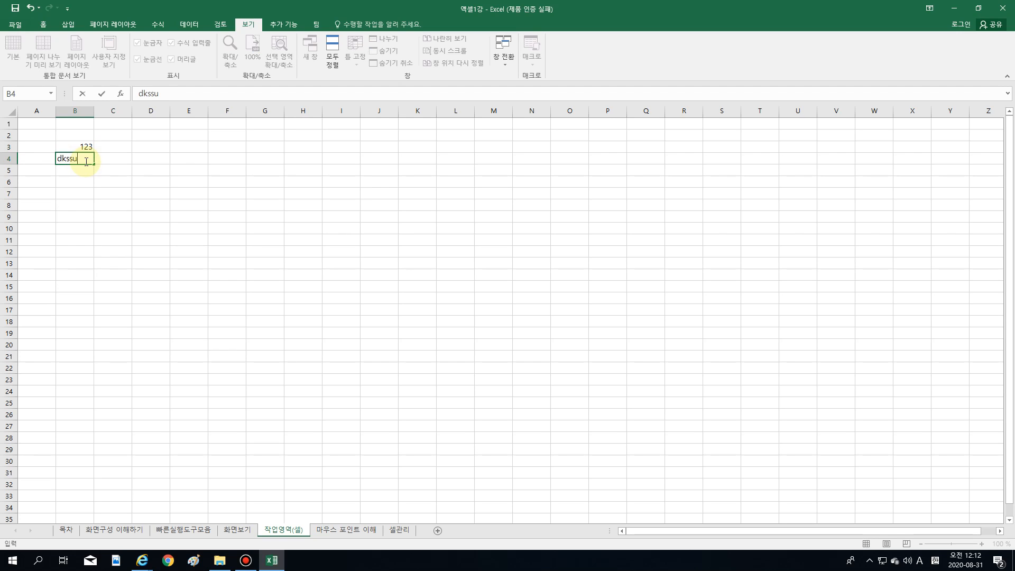
{"action": "key", "text": "BackSpace"}
{"action": "key", "text": "BackSpace"}
{"action": "key", "text": "BackSpace"}
{"action": "key", "text": "BackSpace"}
{"action": "key", "text": "BackSpace"}
{"action": "key", "text": "Hangul"}
{"action": "type", "text": "아"}
{"action": "key", "text": "Return"}
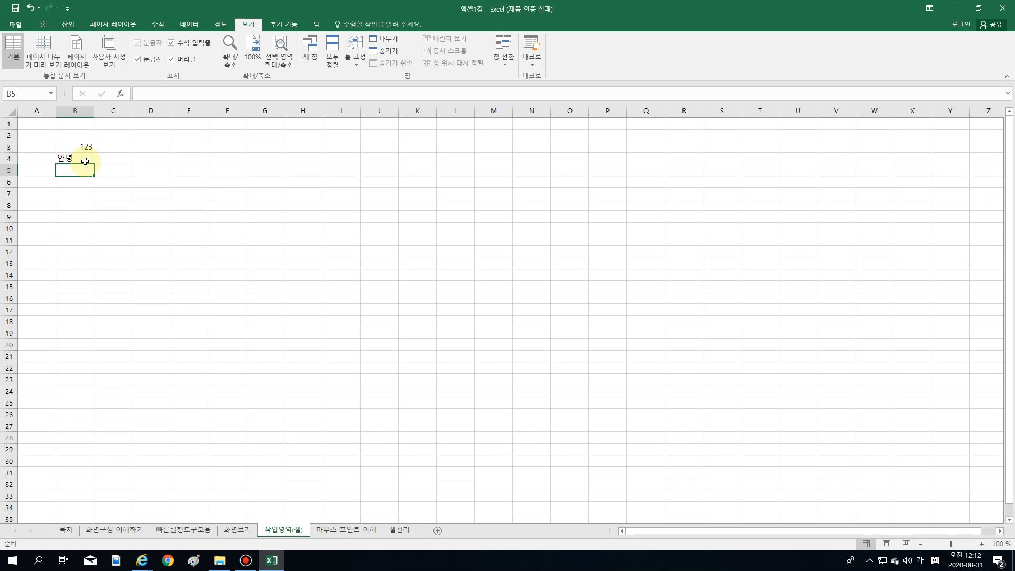
{"action": "left_click", "coordinate": [79, 157]}
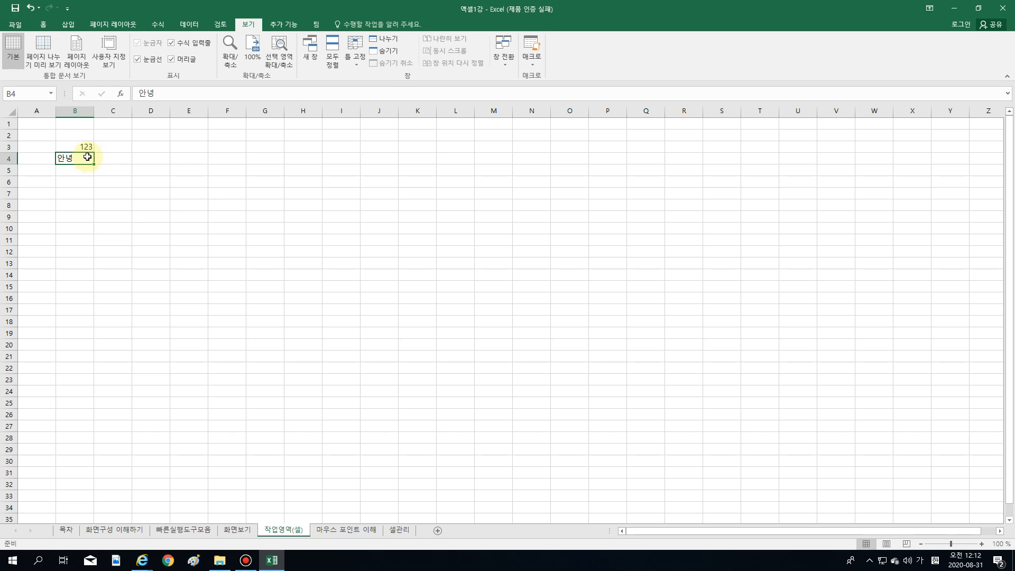
- Examine the number format of several empty cells, including D3, E5, F8, H7, H4 and G9
{"action": "left_click", "coordinate": [41, 26]}
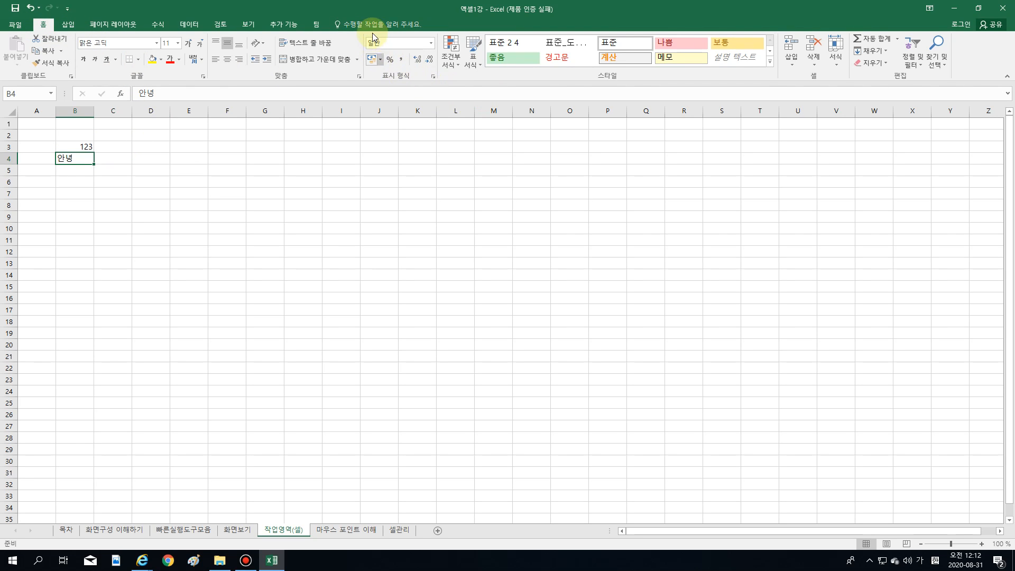
{"action": "left_click", "coordinate": [162, 144]}
{"action": "left_click", "coordinate": [189, 170]}
{"action": "left_click", "coordinate": [223, 205]}
{"action": "left_click", "coordinate": [303, 193]}
{"action": "left_click", "coordinate": [303, 158]}
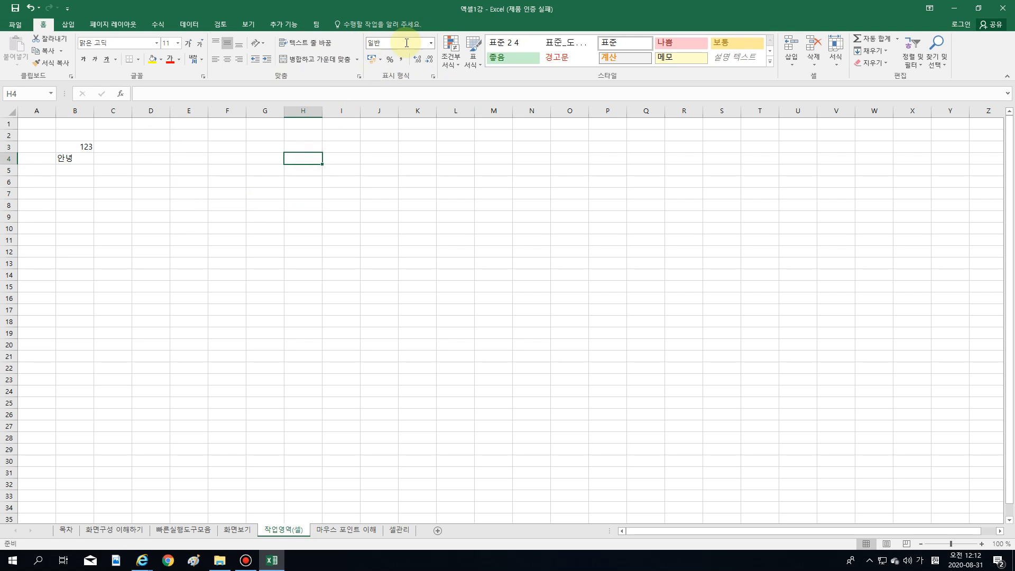
{"action": "left_click", "coordinate": [250, 216]}
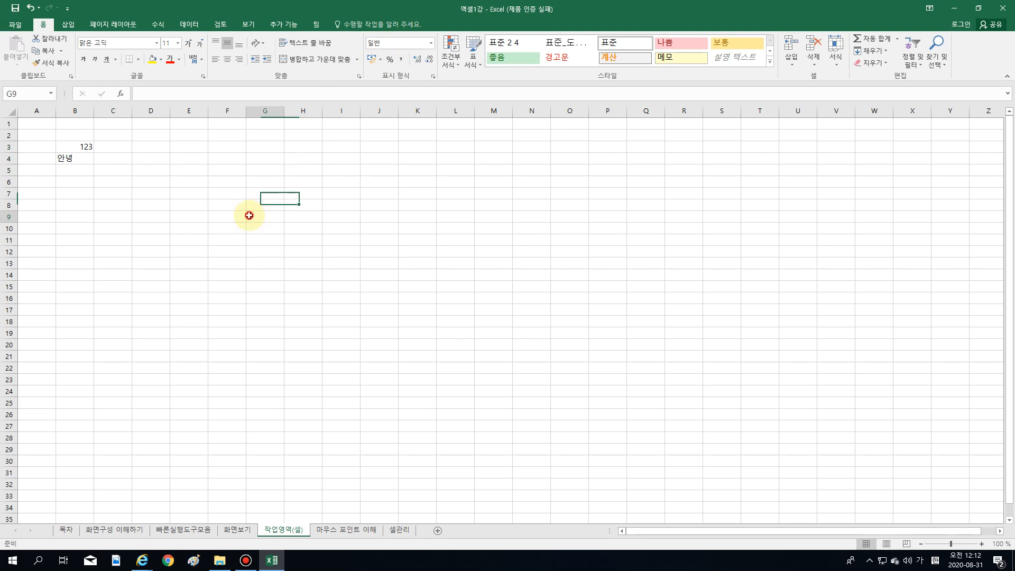
- Set the number format of cells B3:B4 to 텍스트 and deselect the cells
{"action": "left_click_drag", "start_coordinate": [88, 159], "coordinate": [86, 147]}
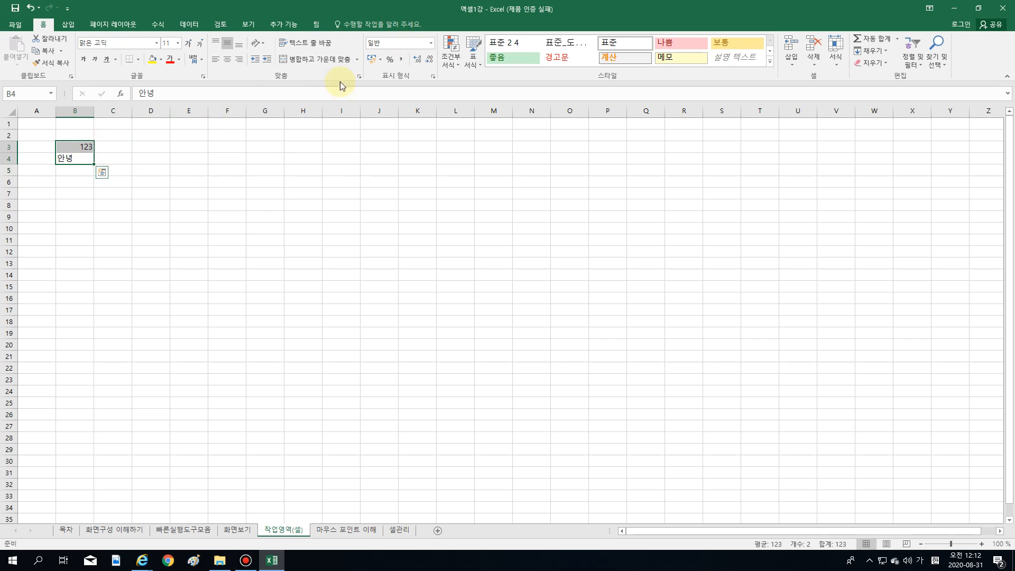
{"action": "left_click", "coordinate": [431, 43]}
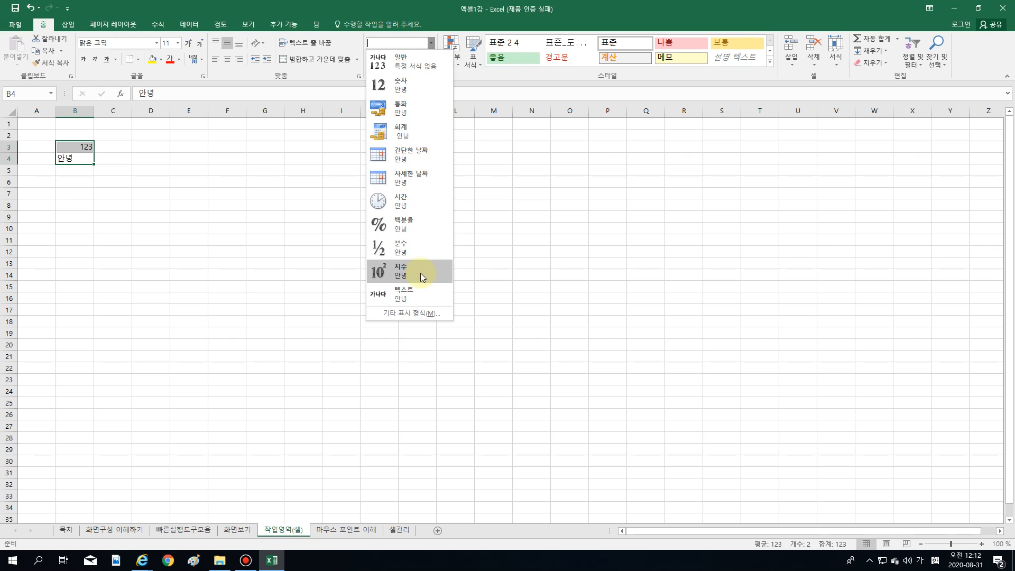
{"action": "left_click", "coordinate": [419, 294]}
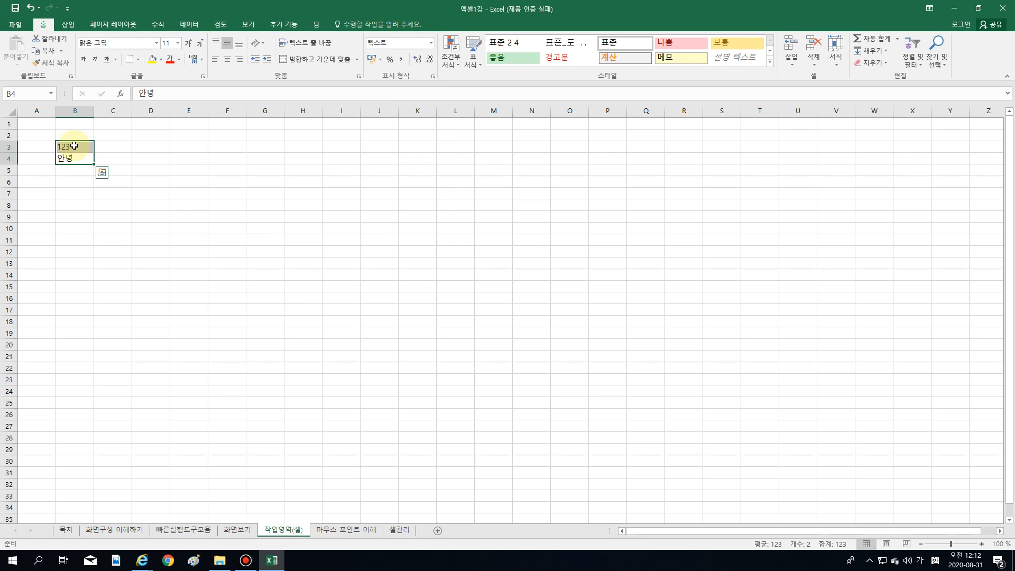
{"action": "left_click", "coordinate": [84, 204]}
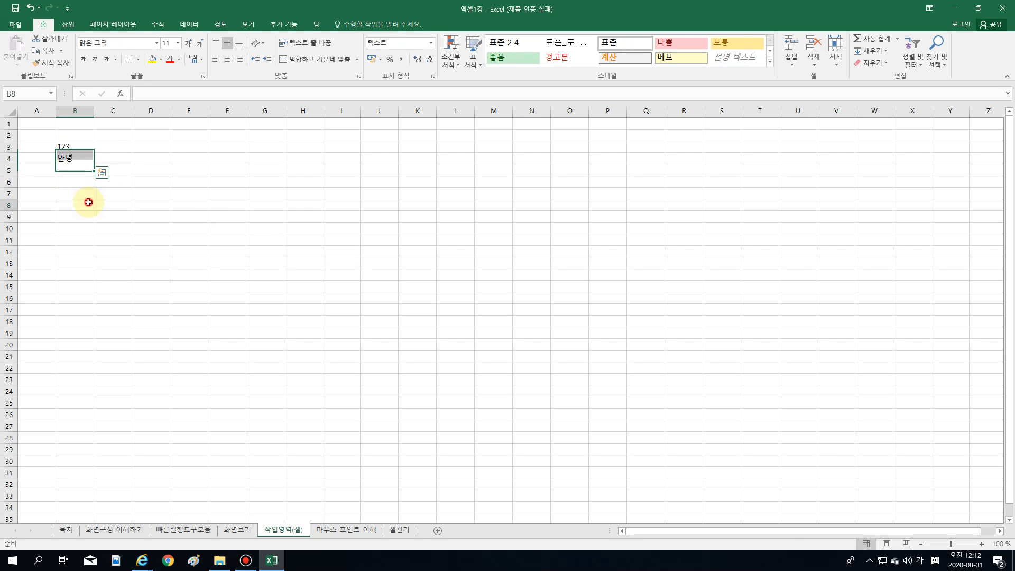
- Set the number format of cell B4 to 숫자 and reselect B4, followed by the range B3:B4
{"action": "left_click", "coordinate": [64, 145]}
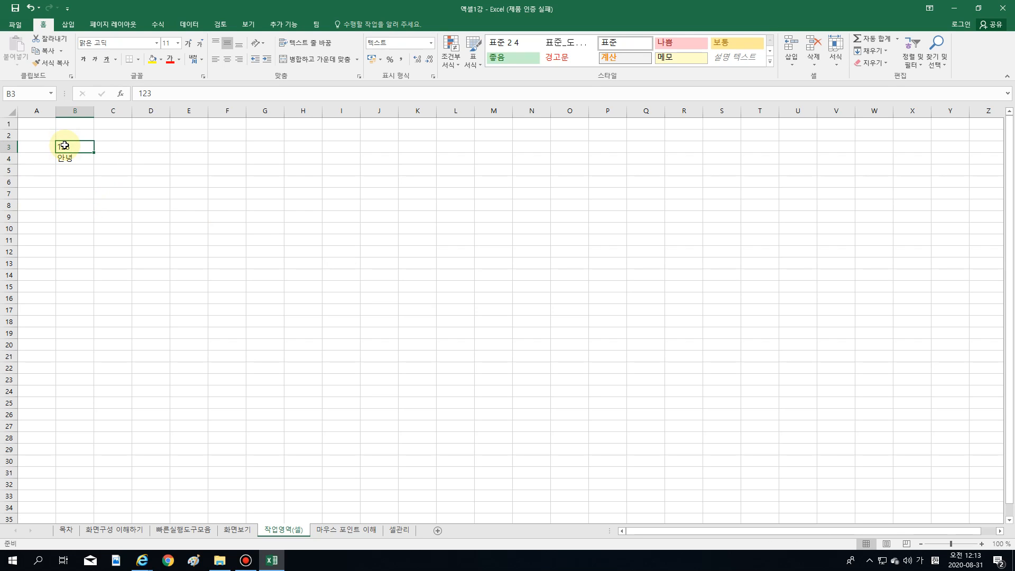
{"action": "left_click", "coordinate": [85, 159]}
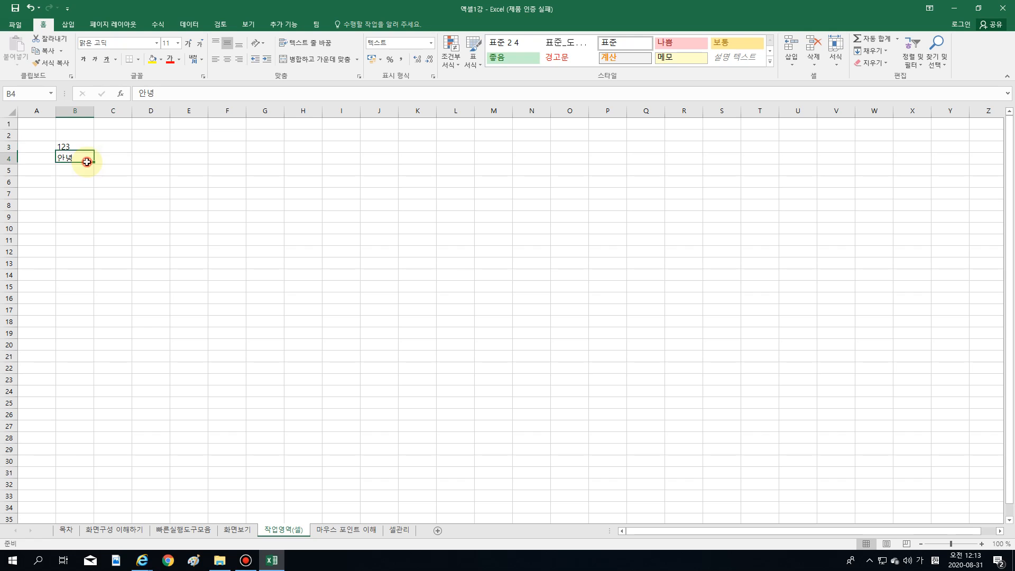
{"action": "left_click", "coordinate": [434, 45]}
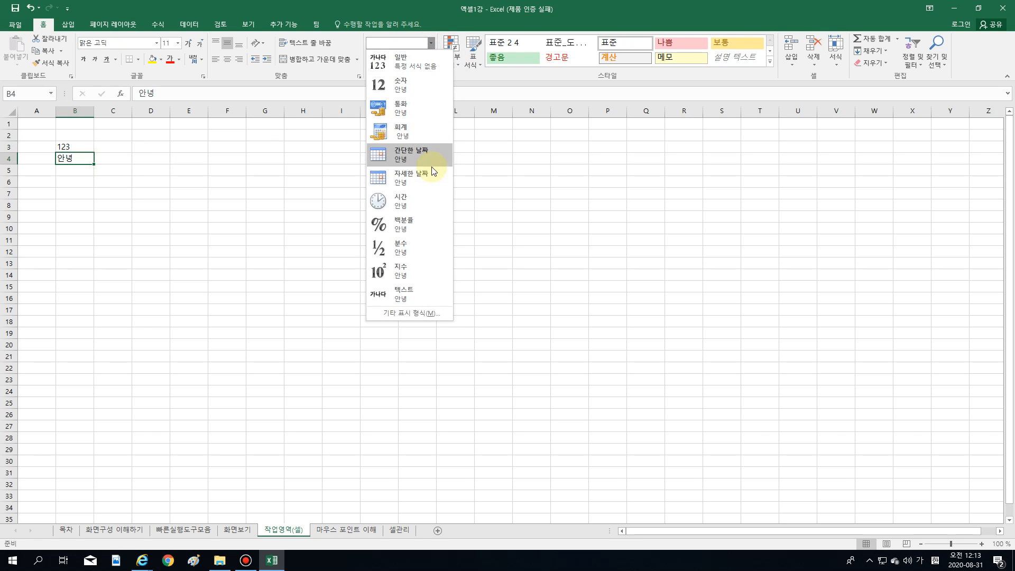
{"action": "left_click", "coordinate": [418, 90]}
{"action": "left_click", "coordinate": [189, 204]}
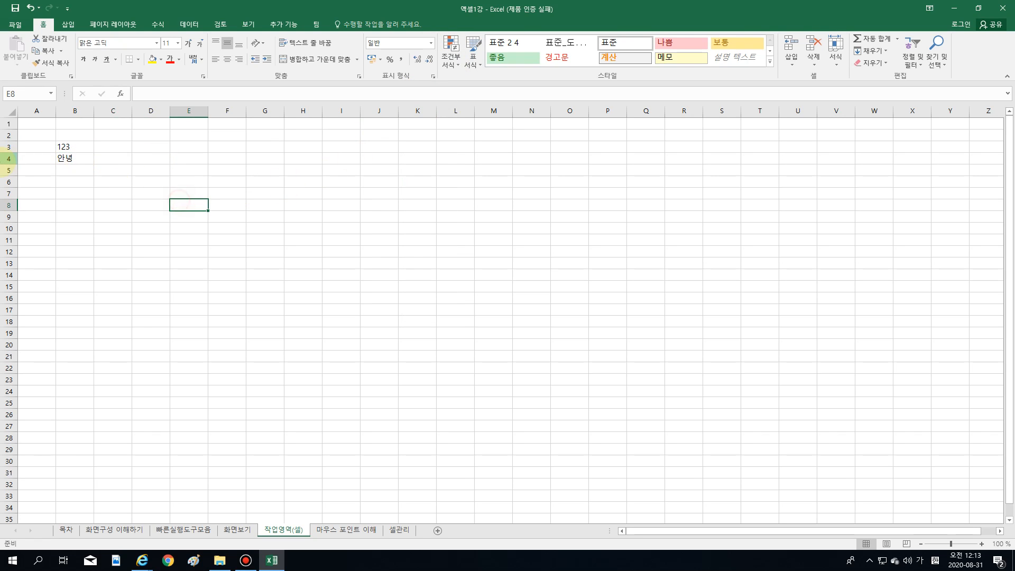
{"action": "left_click", "coordinate": [69, 158]}
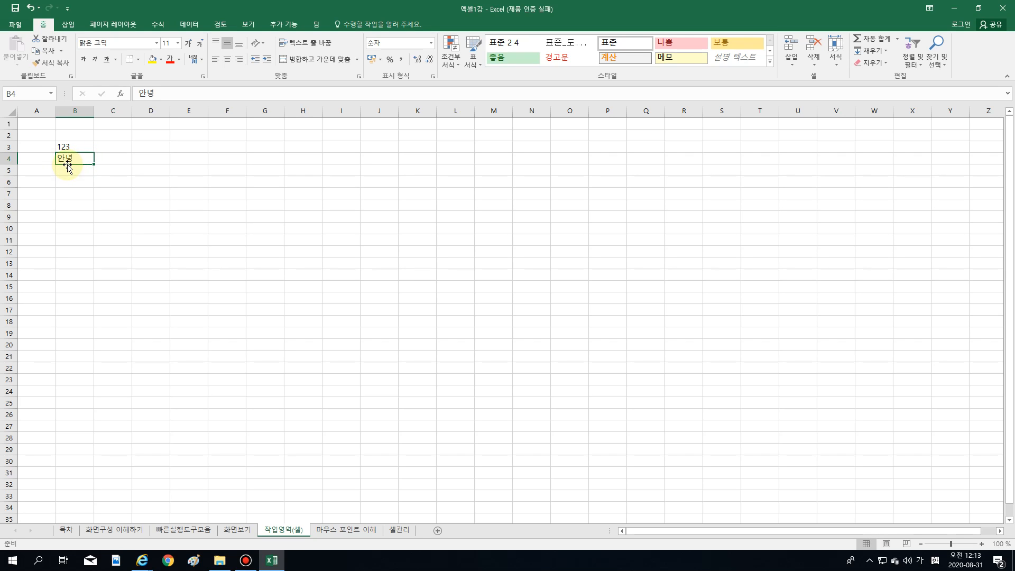
{"action": "left_click_drag", "start_coordinate": [78, 142], "coordinate": [73, 158]}
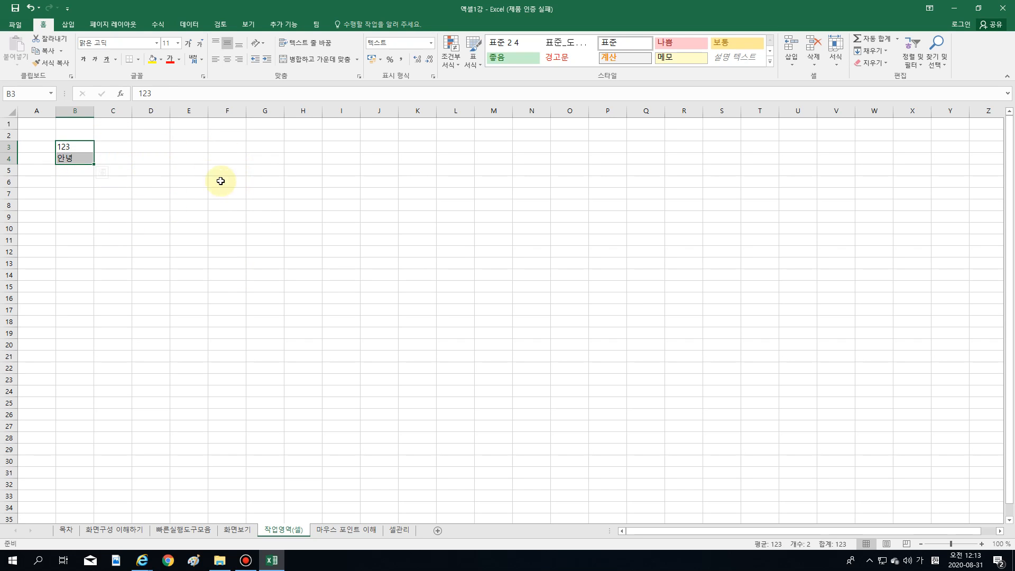
{"action": "left_click", "coordinate": [134, 156]}
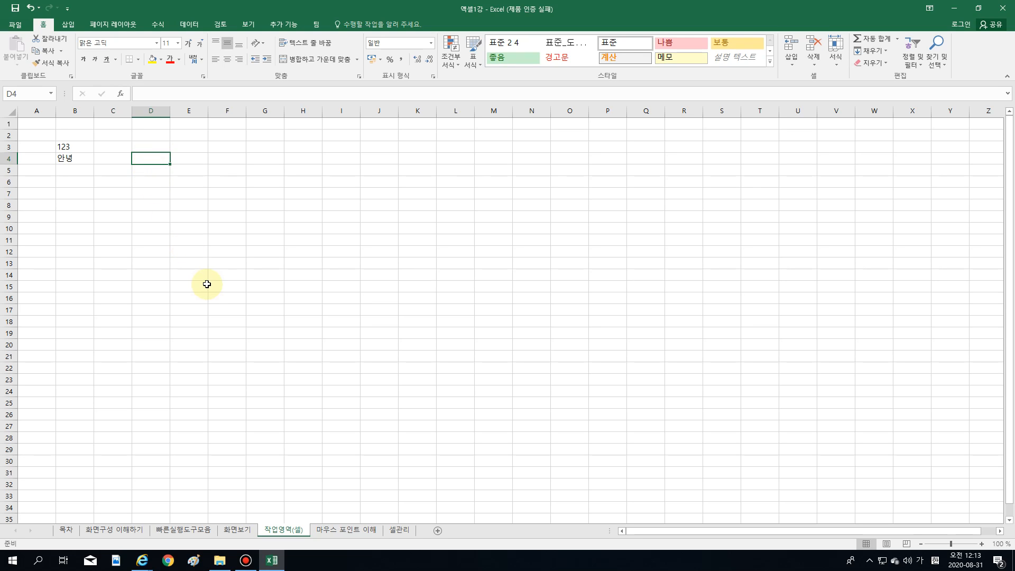
{"action": "left_click", "coordinate": [157, 166]}
{"action": "left_click", "coordinate": [154, 159]}
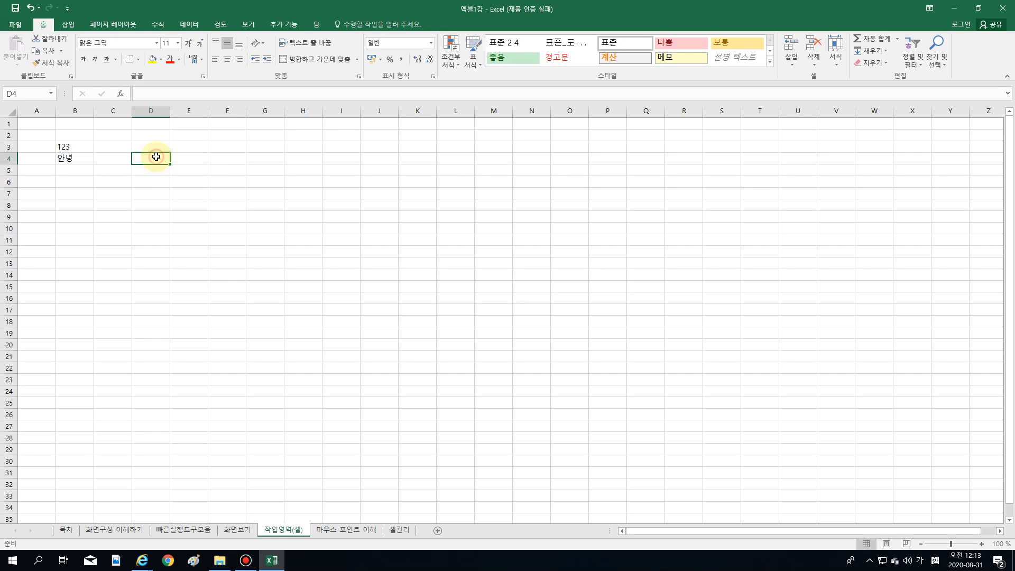
{"action": "left_click", "coordinate": [157, 167]}
{"action": "left_click", "coordinate": [155, 158]}
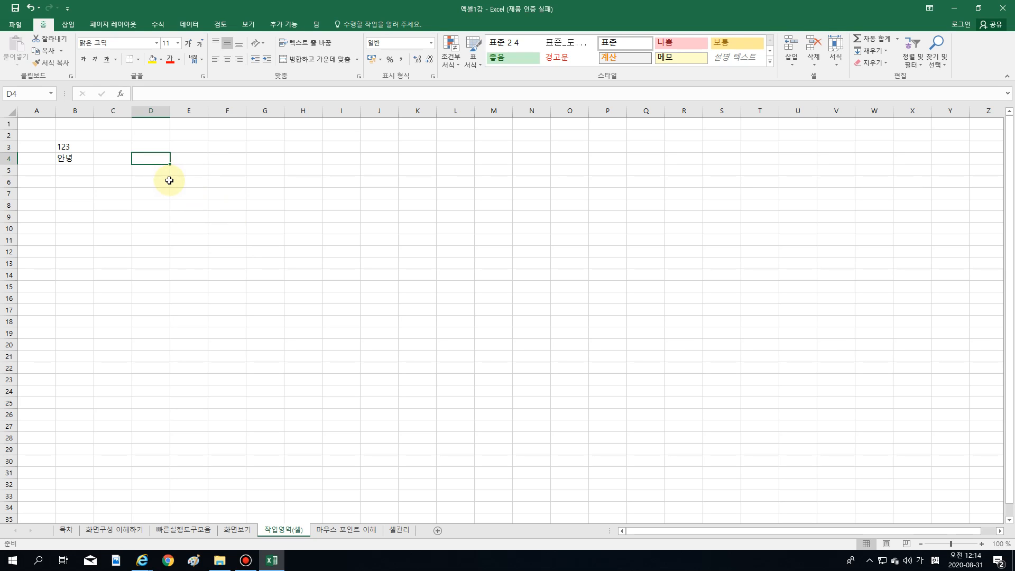
- Open the 마우스 포인트 이해 sheet and highlight its title B2:D2 and the first section heading B4:F4
{"action": "left_click", "coordinate": [357, 535]}
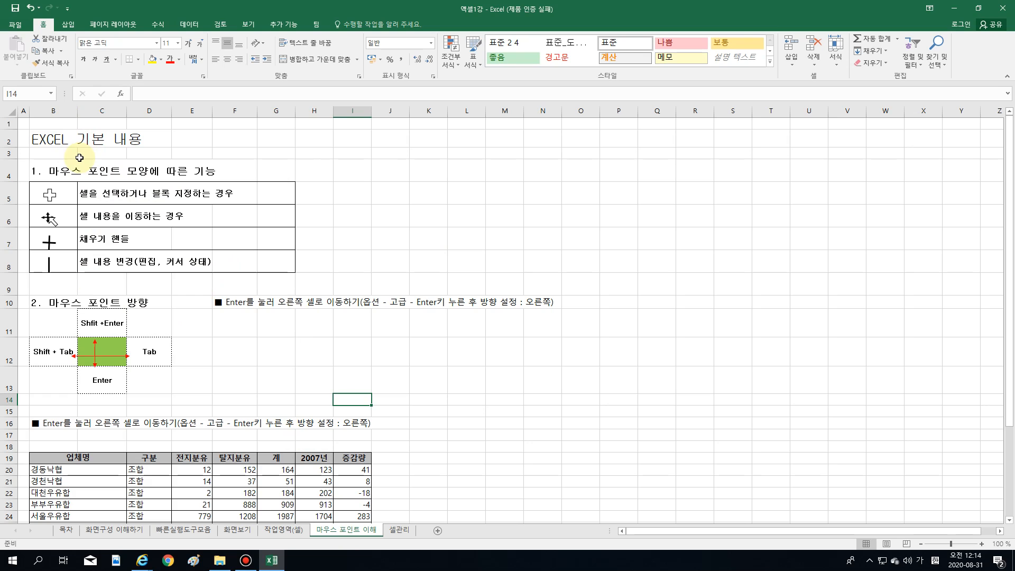
{"action": "left_click_drag", "start_coordinate": [56, 138], "coordinate": [153, 141]}
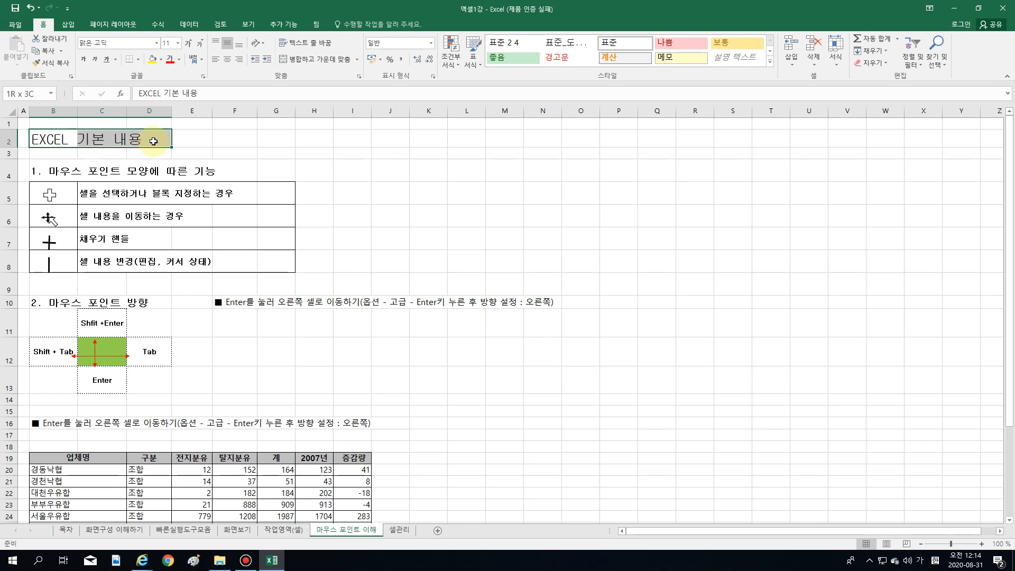
{"action": "left_click", "coordinate": [36, 178]}
{"action": "left_click_drag", "start_coordinate": [36, 178], "coordinate": [249, 175]}
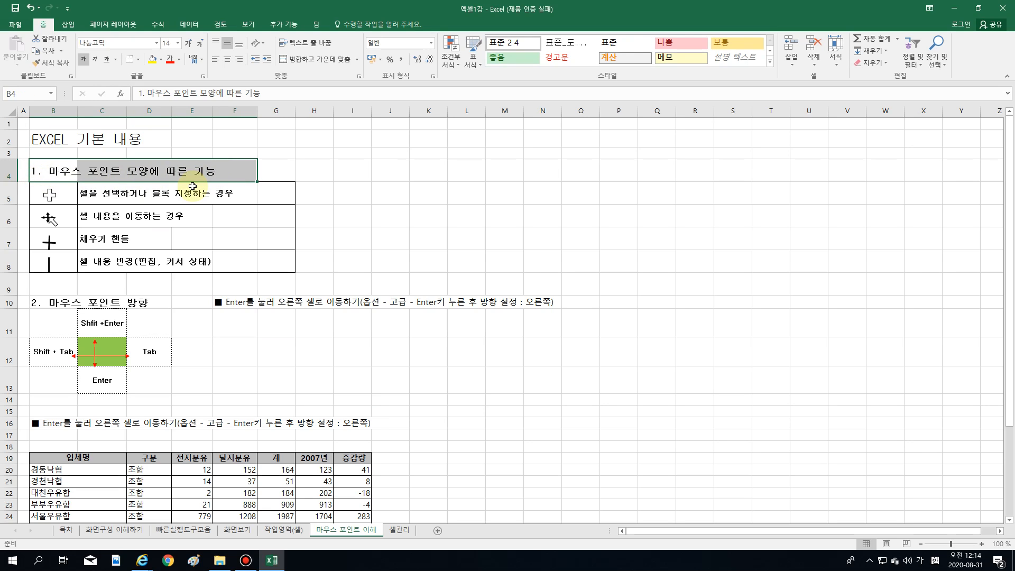
{"action": "left_click", "coordinate": [329, 210]}
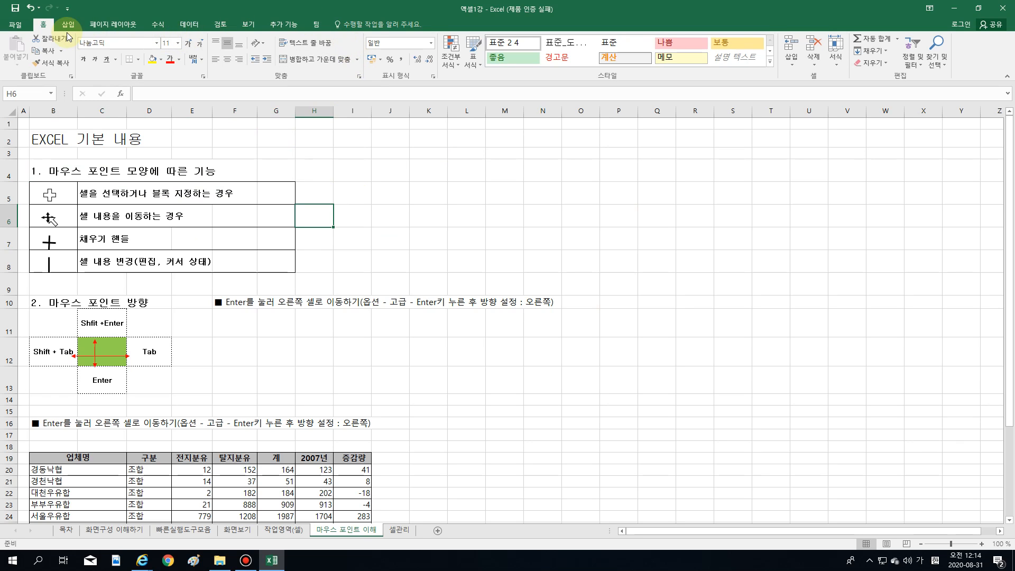
- Hide the sheet's gridlines and select single empty cells such as I4 and J6 beside the mouse pointer table
{"action": "left_click", "coordinate": [248, 25]}
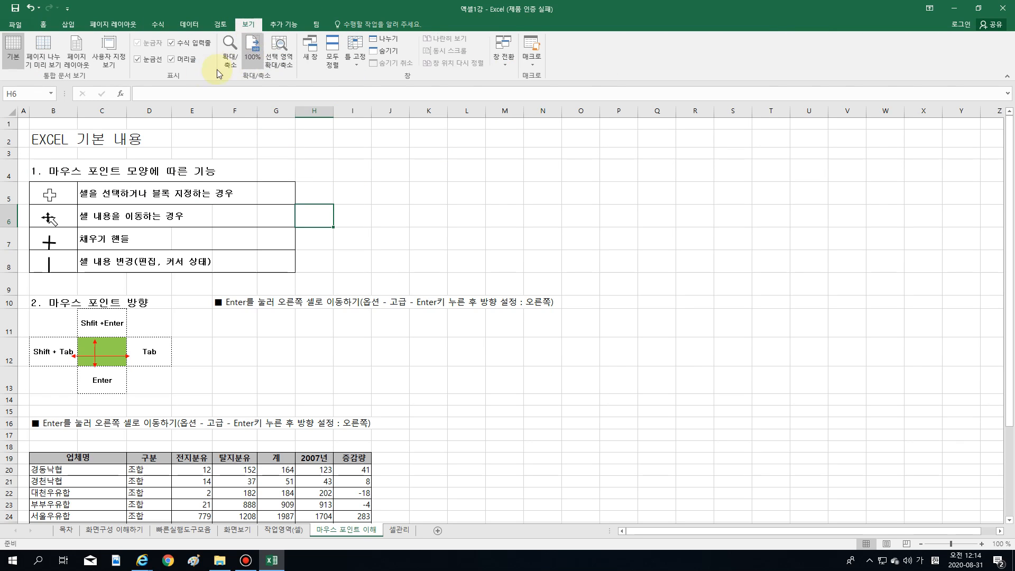
{"action": "left_click", "coordinate": [152, 60]}
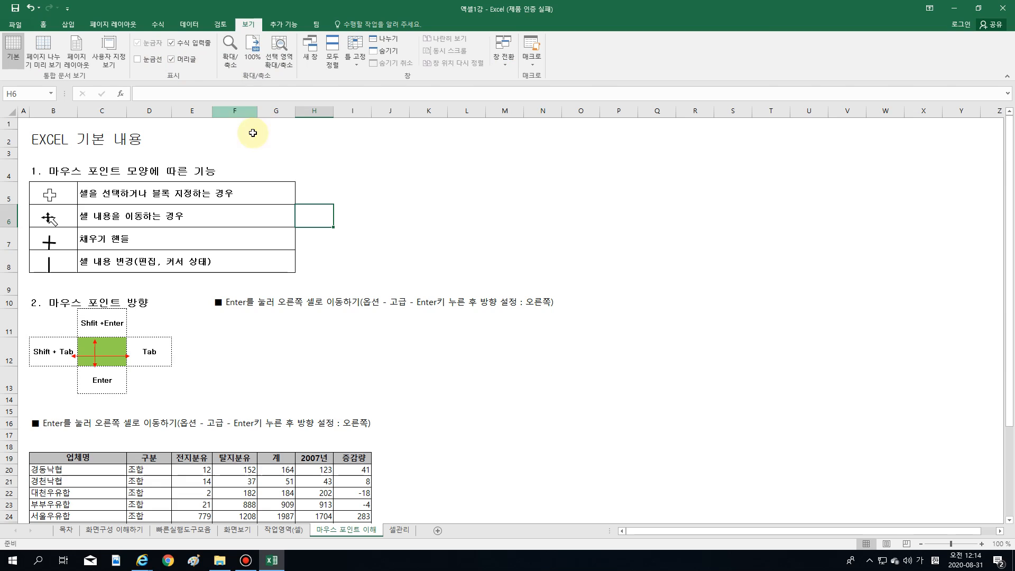
{"action": "left_click", "coordinate": [339, 215]}
{"action": "left_click", "coordinate": [350, 175]}
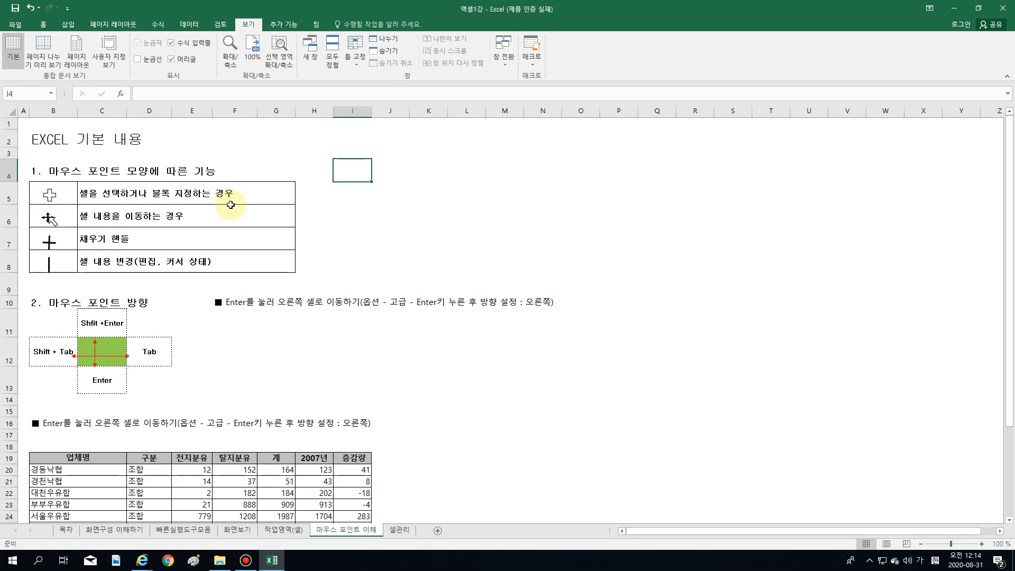
{"action": "left_click", "coordinate": [404, 216]}
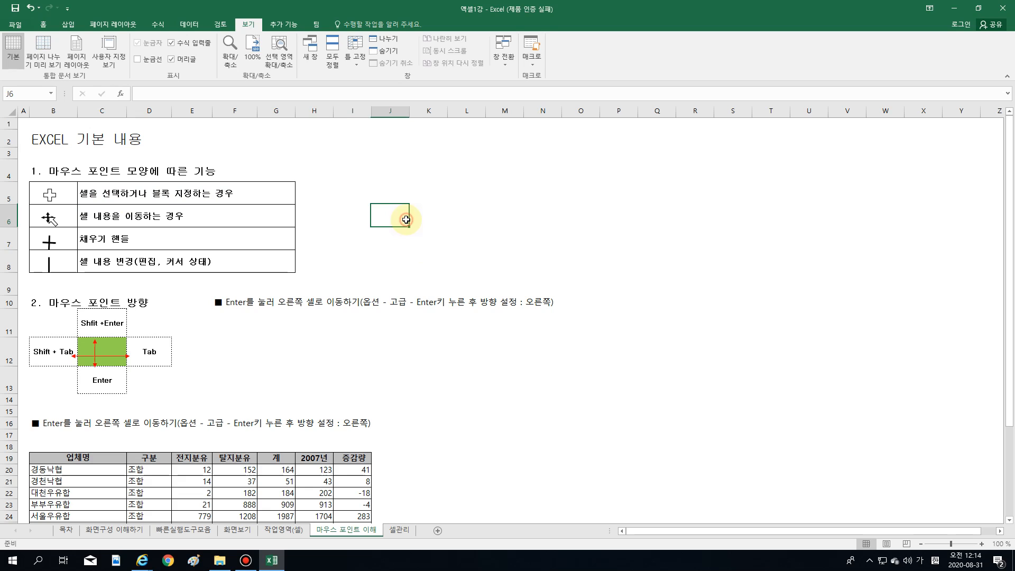
{"action": "left_click", "coordinate": [393, 181]}
- Select the empty block I3:L7, deselect it and show the sheet's gridlines again
{"action": "left_click_drag", "start_coordinate": [342, 156], "coordinate": [451, 233]}
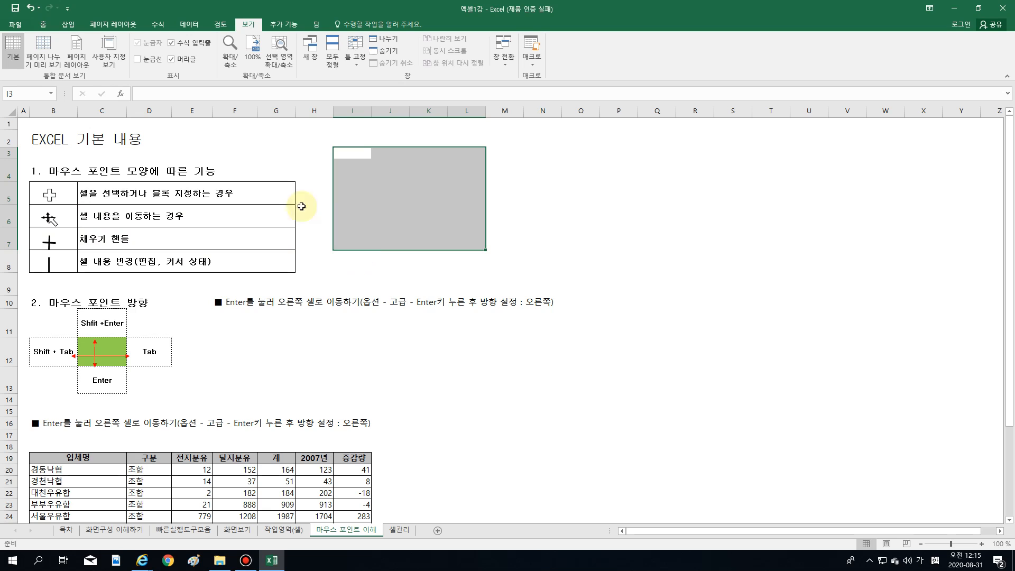
{"action": "left_click", "coordinate": [350, 169]}
{"action": "left_click", "coordinate": [324, 167]}
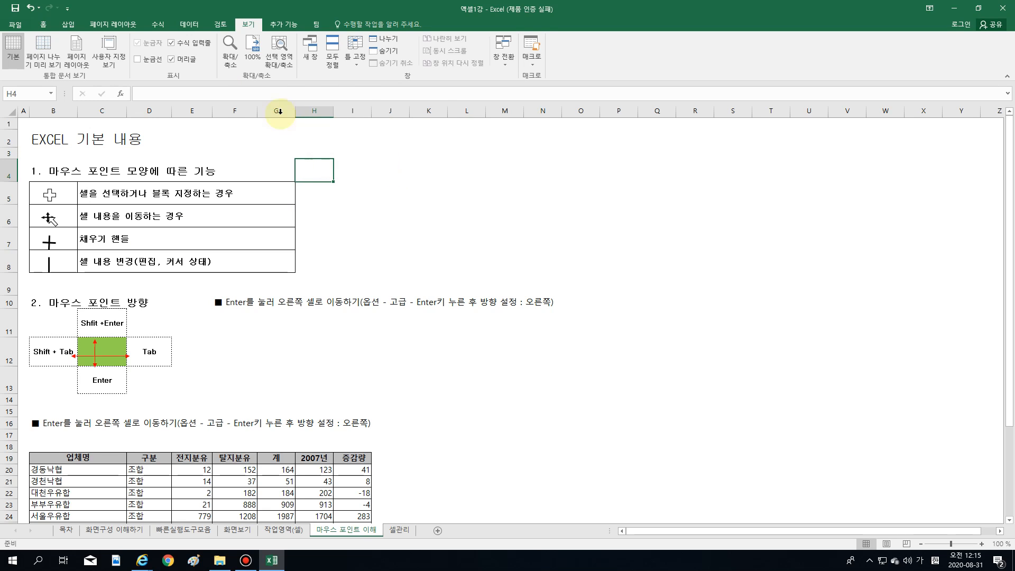
{"action": "left_click", "coordinate": [139, 60]}
- Enter the number 111 in cell I4 and 222 in cell J4
{"action": "left_click", "coordinate": [357, 170]}
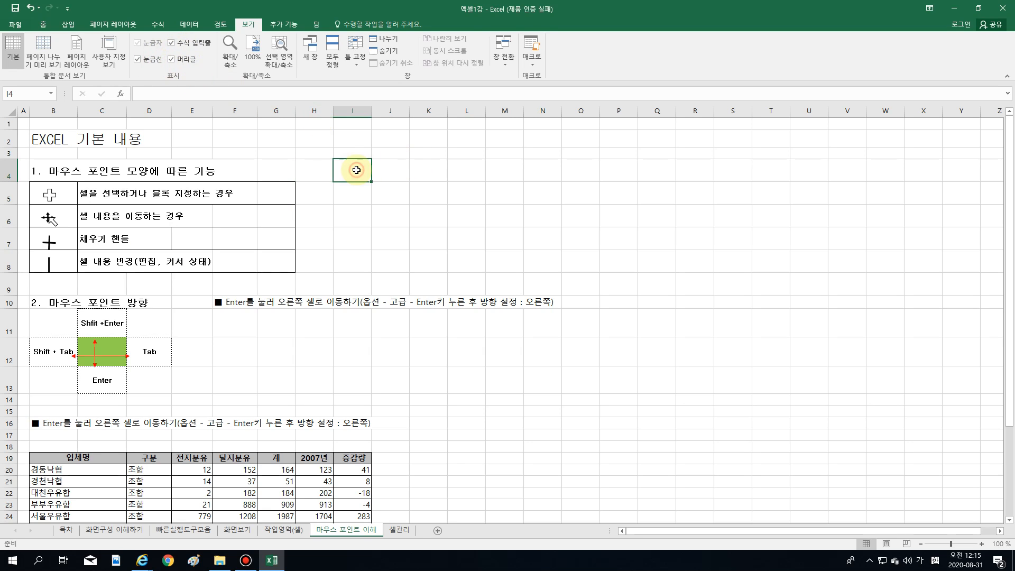
{"action": "type", "text": "111"}
{"action": "key", "text": "Return"}
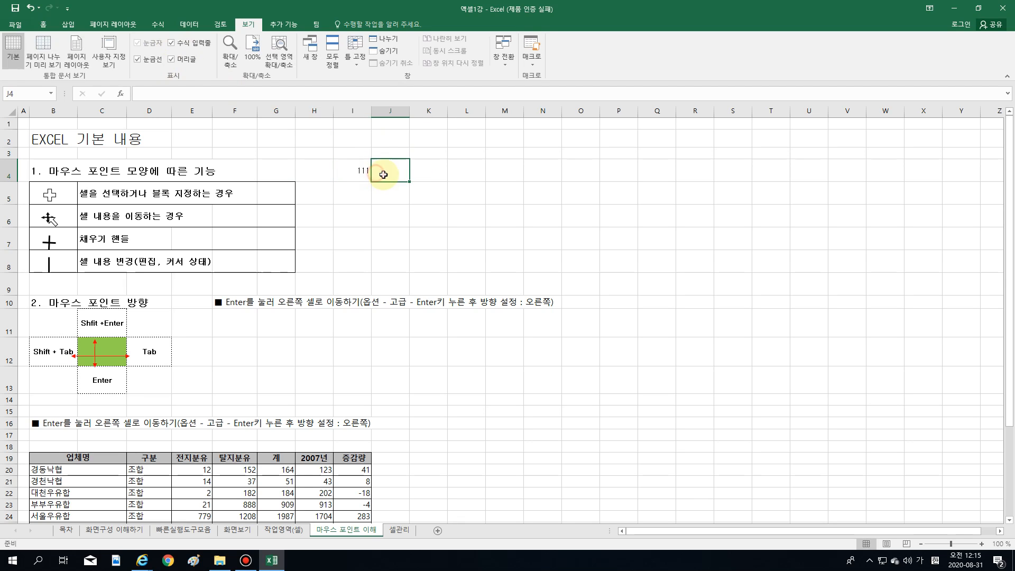
{"action": "type", "text": "222"}
{"action": "left_click", "coordinate": [402, 186]}
- Move the contents of I4:J4 to M4:N4 in the same row and select cell N4
{"action": "left_click_drag", "start_coordinate": [356, 168], "coordinate": [389, 176]}
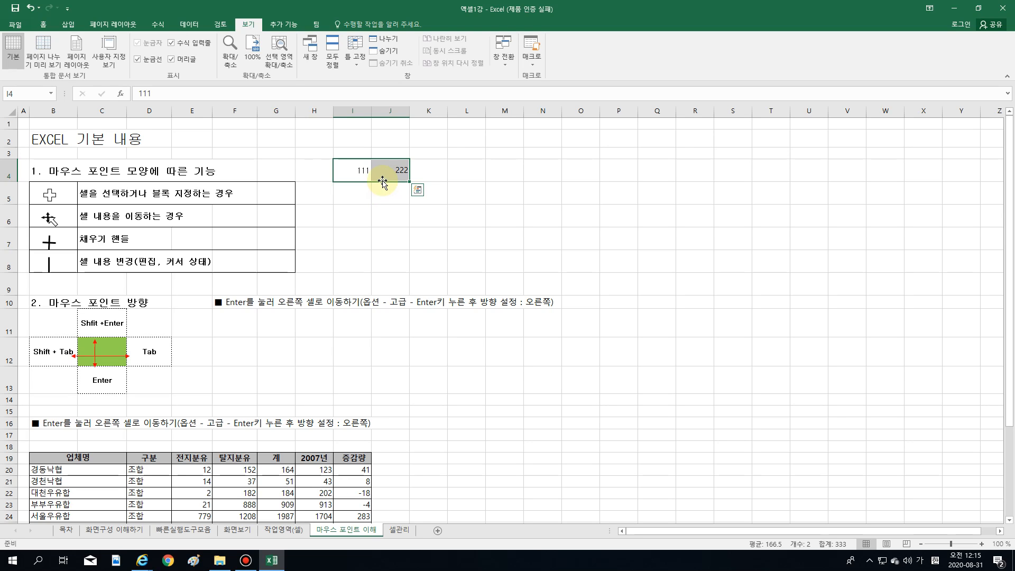
{"action": "left_click_drag", "start_coordinate": [382, 181], "coordinate": [546, 180]}
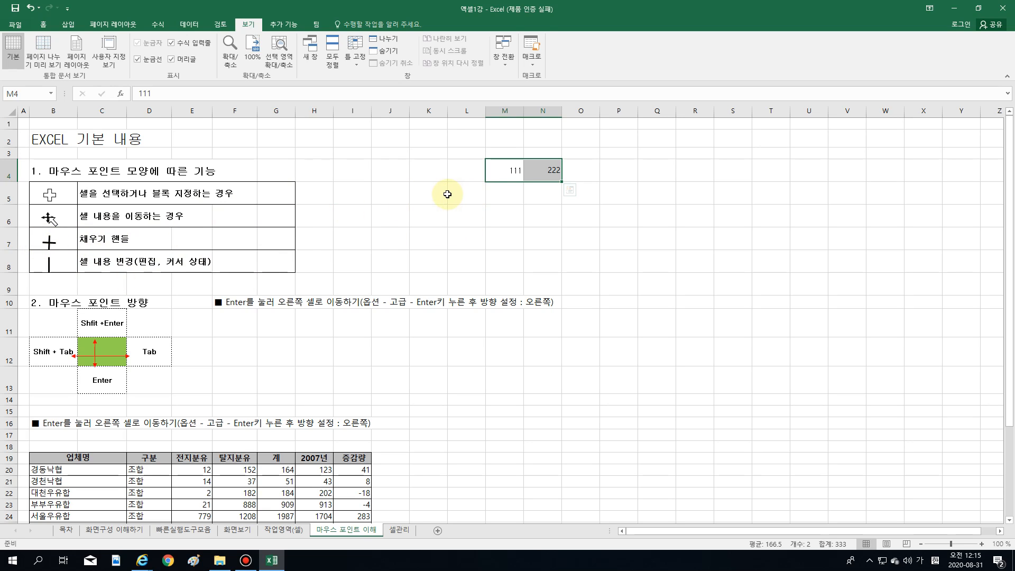
{"action": "left_click", "coordinate": [545, 173]}
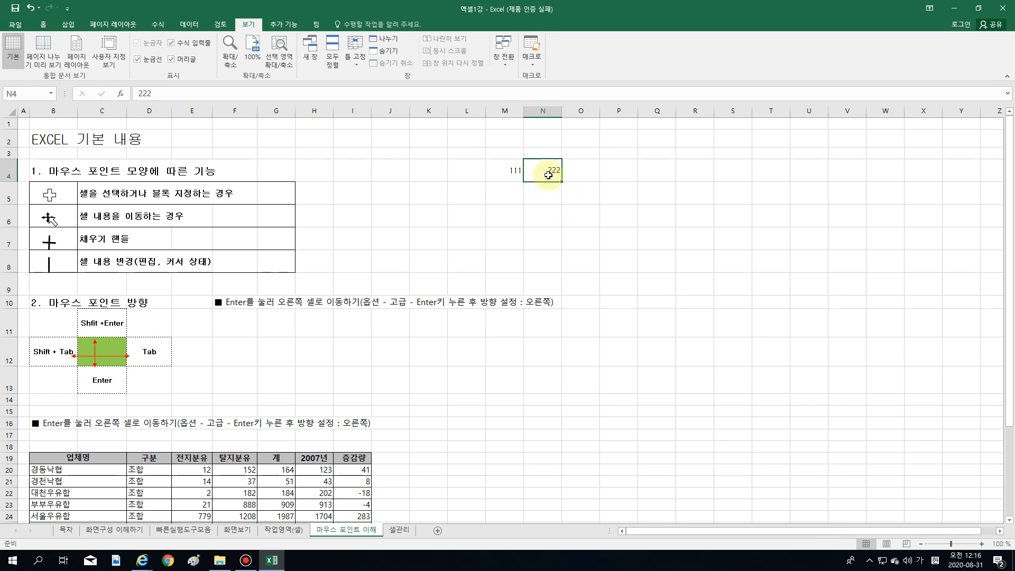
- Fill the value of M4 over the range M4:N6 and delete the contents of the filled range
{"action": "left_click", "coordinate": [502, 168]}
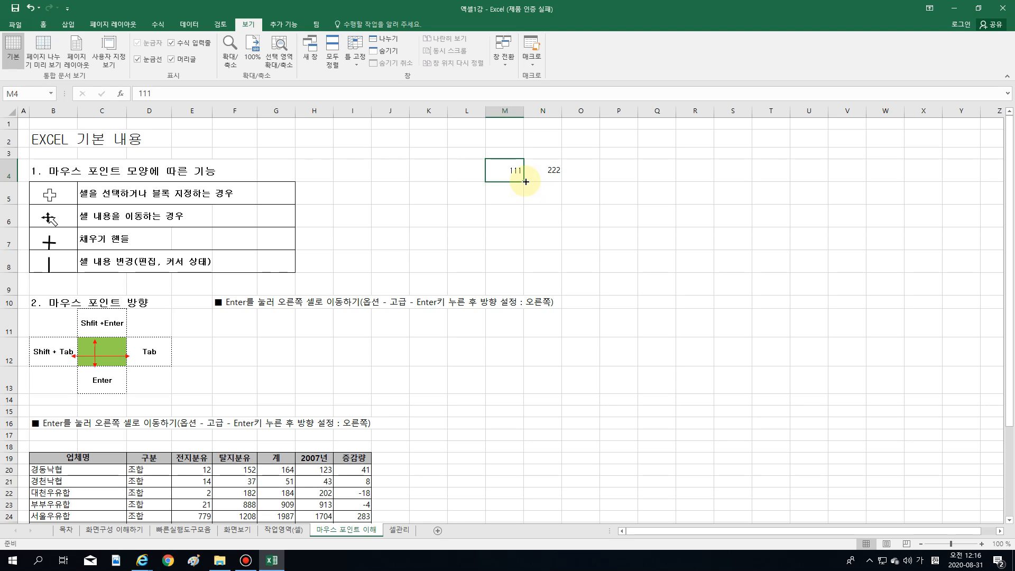
{"action": "left_click_drag", "start_coordinate": [526, 182], "coordinate": [571, 241]}
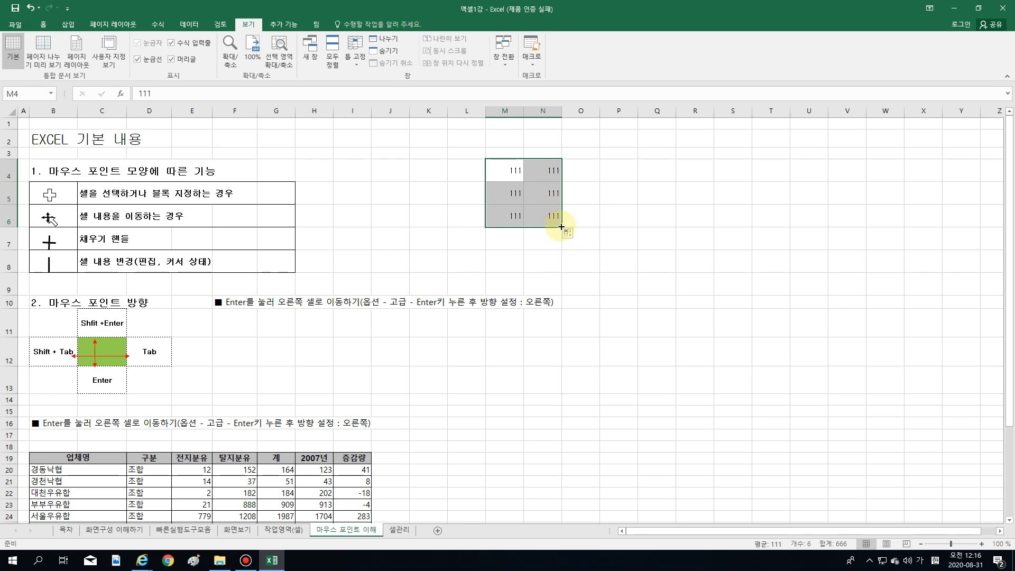
{"action": "key", "text": "Delete"}
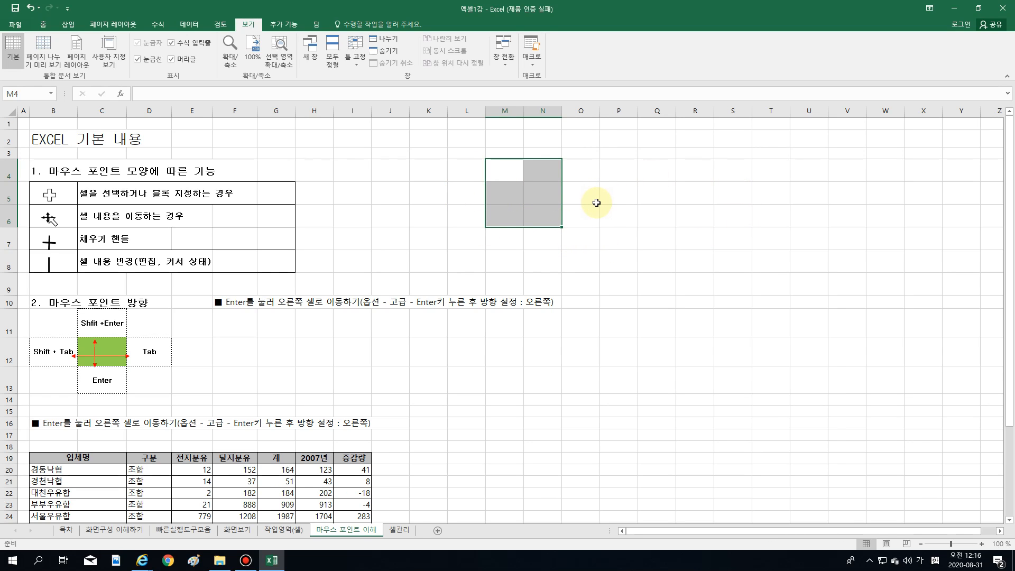
- Enter 1 in cell P4 and copy it down to P11 with the fill handle
{"action": "left_click", "coordinate": [614, 179]}
{"action": "type", "text": "1"}
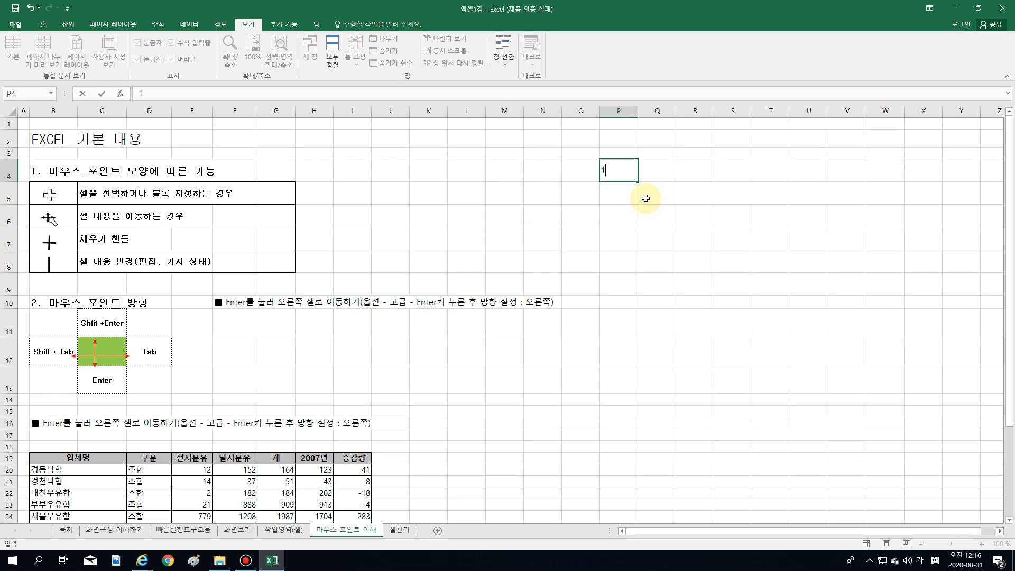
{"action": "key", "text": "Return"}
{"action": "key", "text": "shift+Return"}
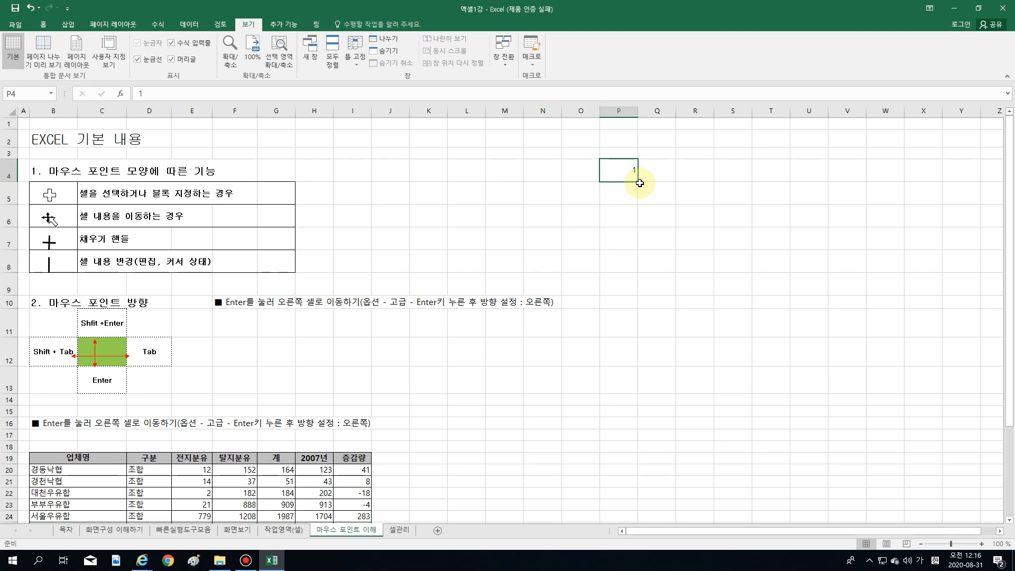
{"action": "left_click_drag", "start_coordinate": [639, 181], "coordinate": [617, 339]}
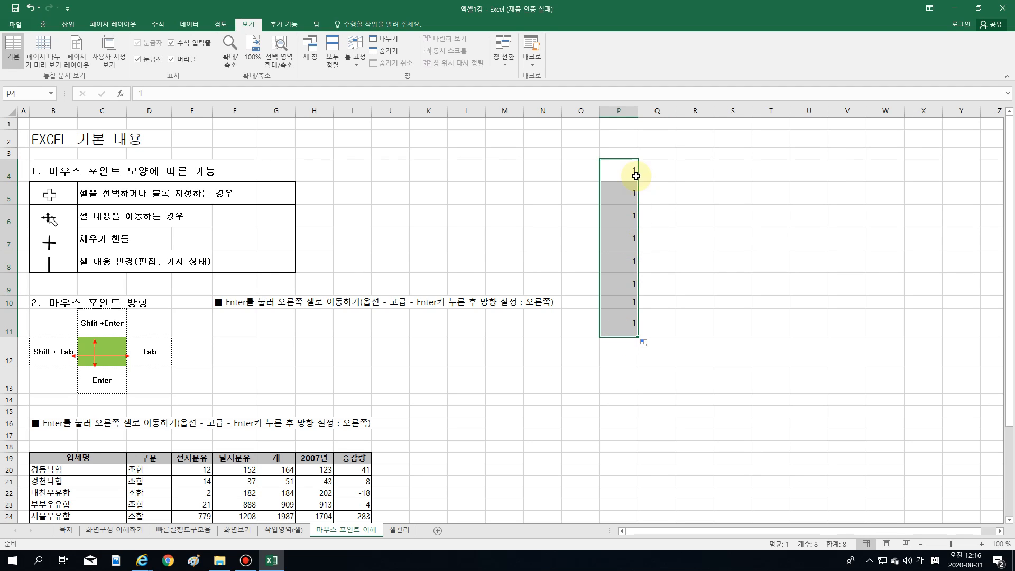
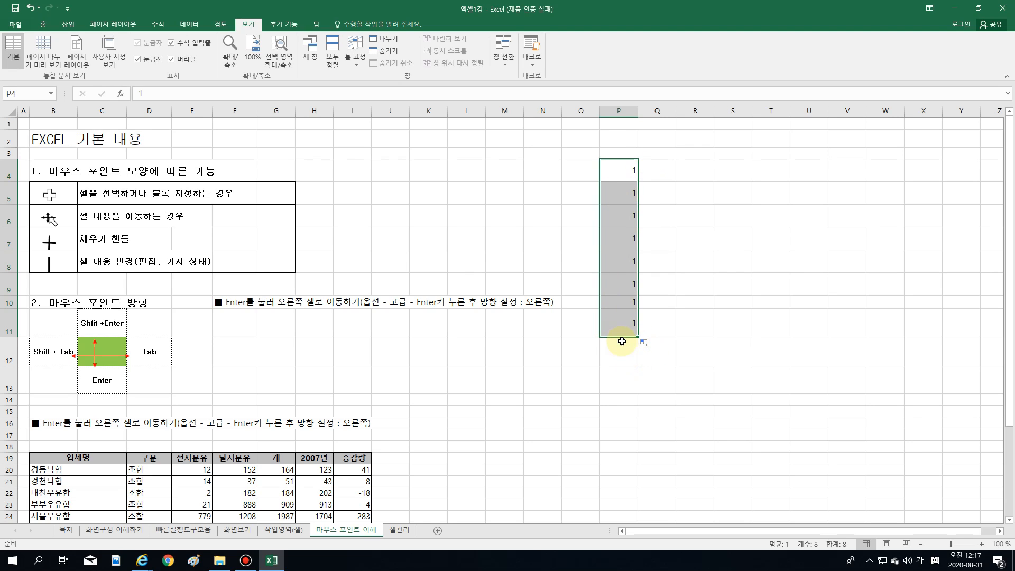
- Change the fill of P4:P11 to a consecutive series with the 연속 데이터 채우기 option and reopen the fill options
{"action": "left_click", "coordinate": [654, 347]}
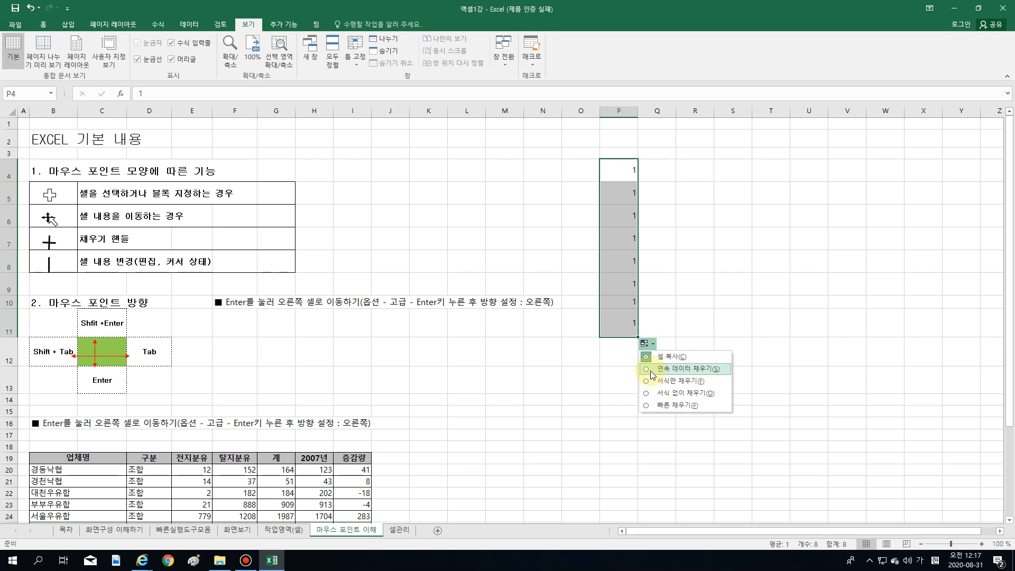
{"action": "left_click", "coordinate": [652, 370]}
{"action": "left_click", "coordinate": [647, 344]}
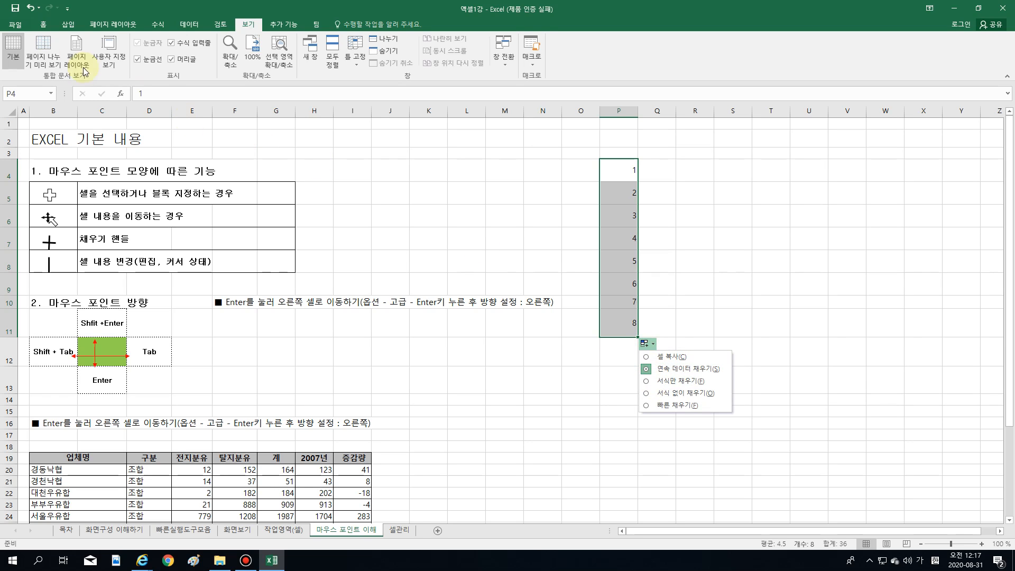
- View the number format choices for P4:P11, reopen the fill options of the series, and close them by selecting N7
{"action": "left_click", "coordinate": [43, 24]}
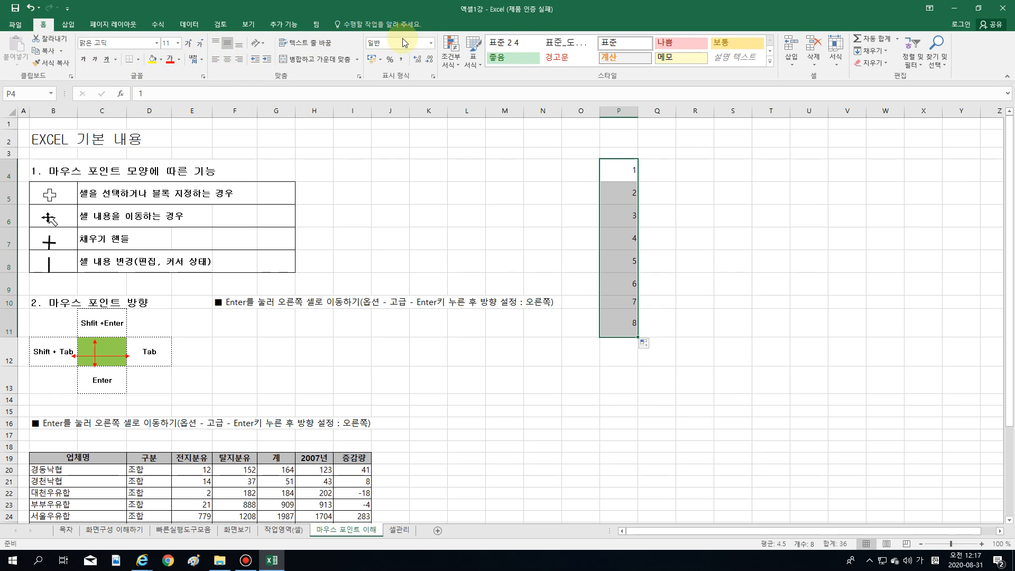
{"action": "left_click", "coordinate": [432, 43]}
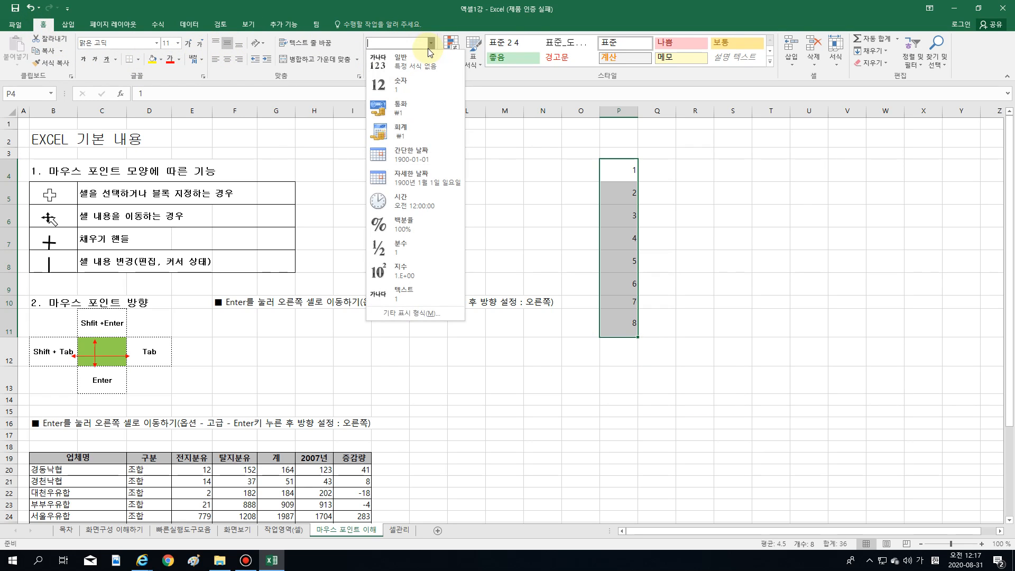
{"action": "left_click", "coordinate": [644, 344]}
{"action": "left_click", "coordinate": [646, 344]}
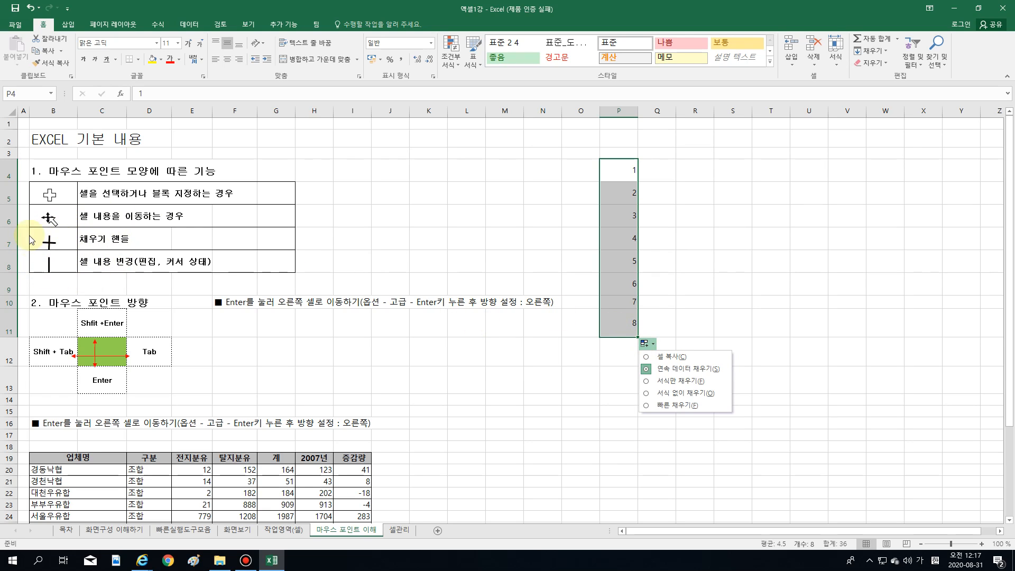
{"action": "left_click", "coordinate": [310, 425]}
{"action": "left_click", "coordinate": [495, 240]}
{"action": "left_click", "coordinate": [531, 248]}
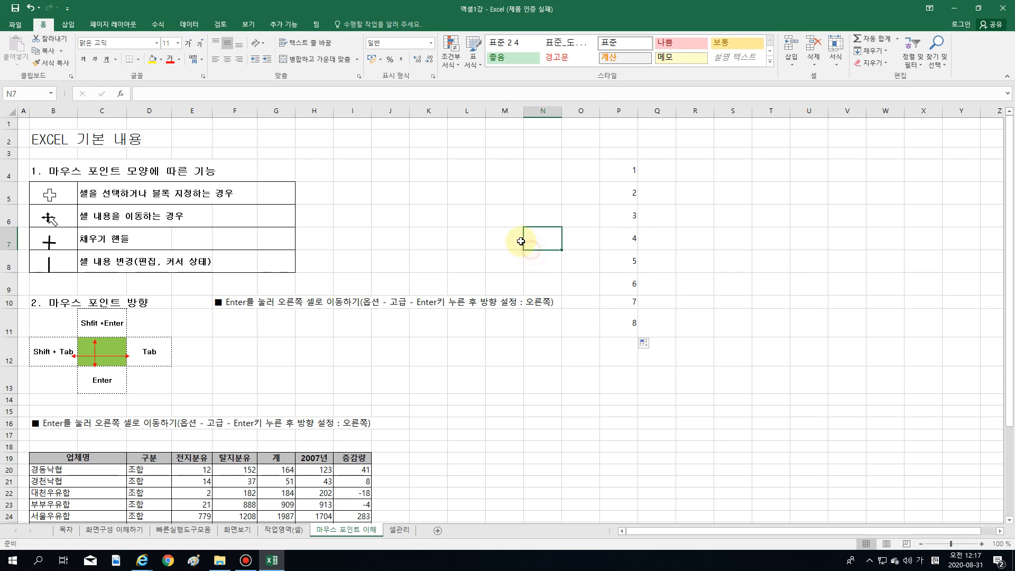
- Open cell P4 for in-cell editing, leave it without changes, and select P4 again
{"action": "left_click", "coordinate": [627, 172]}
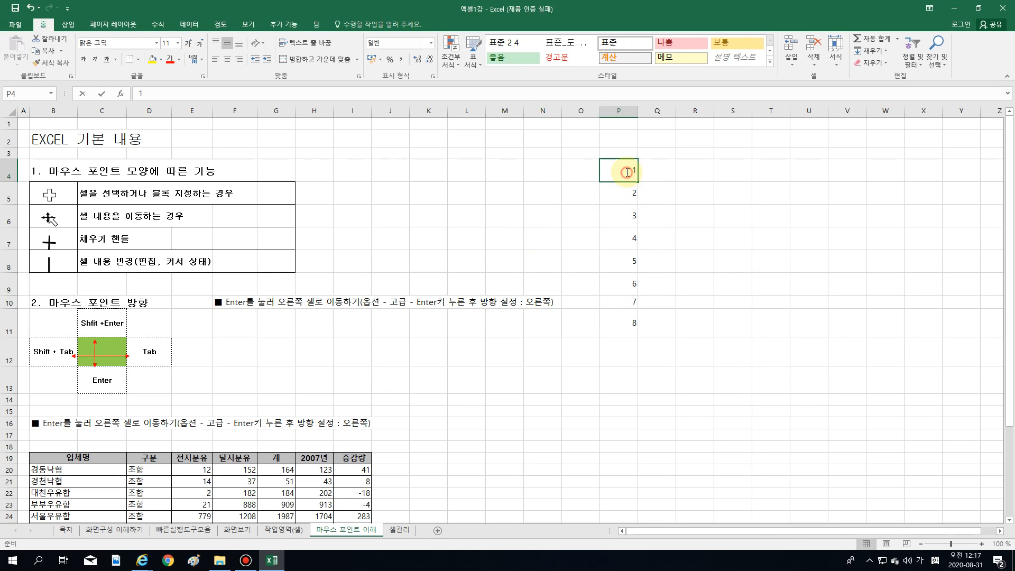
{"action": "double_click", "coordinate": [627, 173]}
{"action": "left_click", "coordinate": [621, 203]}
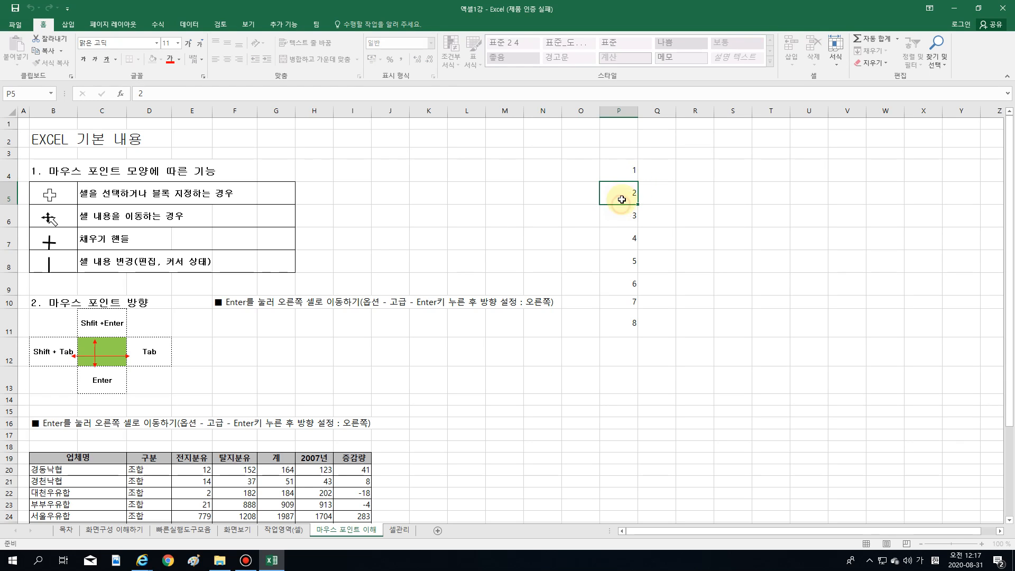
{"action": "left_click", "coordinate": [625, 174]}
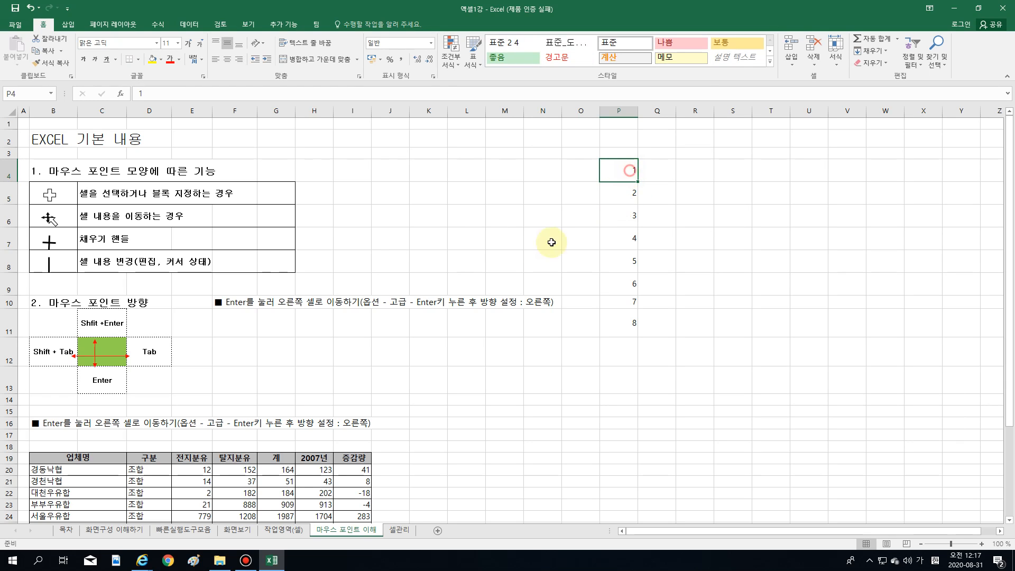
- Open the description text in C5 for in-cell editing and leave it without changes by selecting J12
{"action": "left_click", "coordinate": [167, 194]}
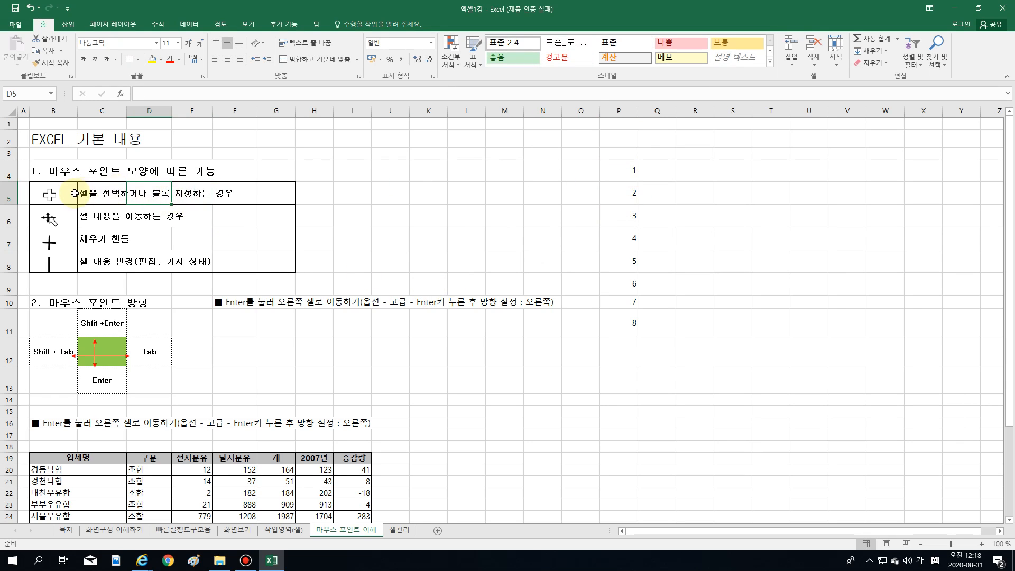
{"action": "left_click", "coordinate": [43, 193]}
{"action": "left_click", "coordinate": [103, 193]}
{"action": "double_click", "coordinate": [103, 193]}
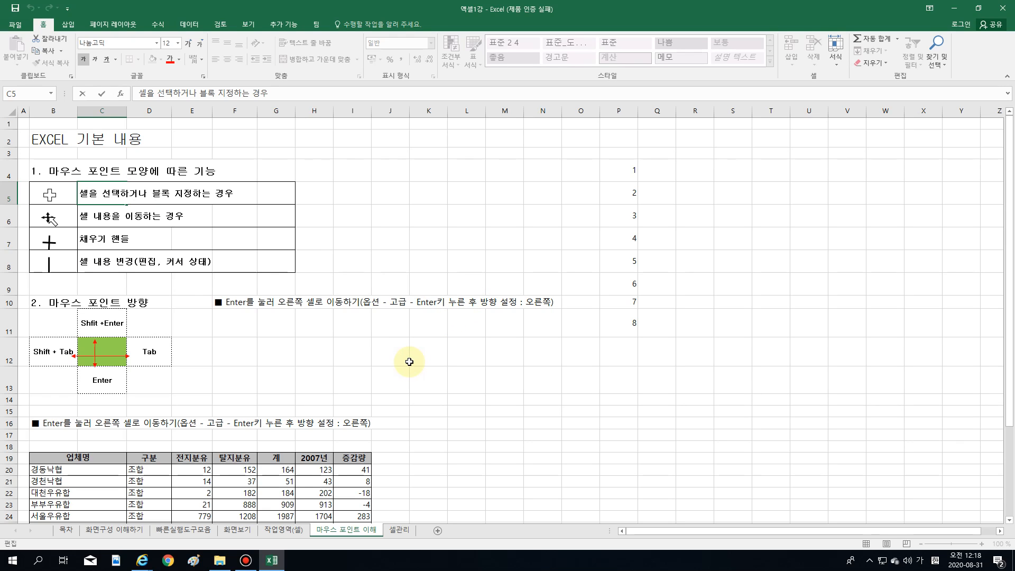
{"action": "left_click", "coordinate": [388, 362]}
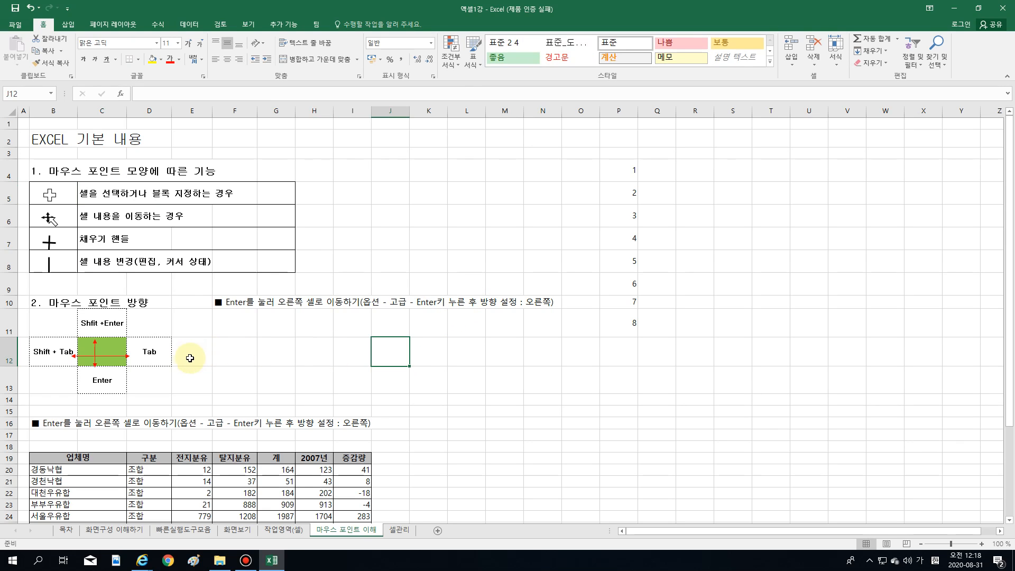
- Delete the note about the Enter key direction in cell F10
{"action": "left_click", "coordinate": [226, 304]}
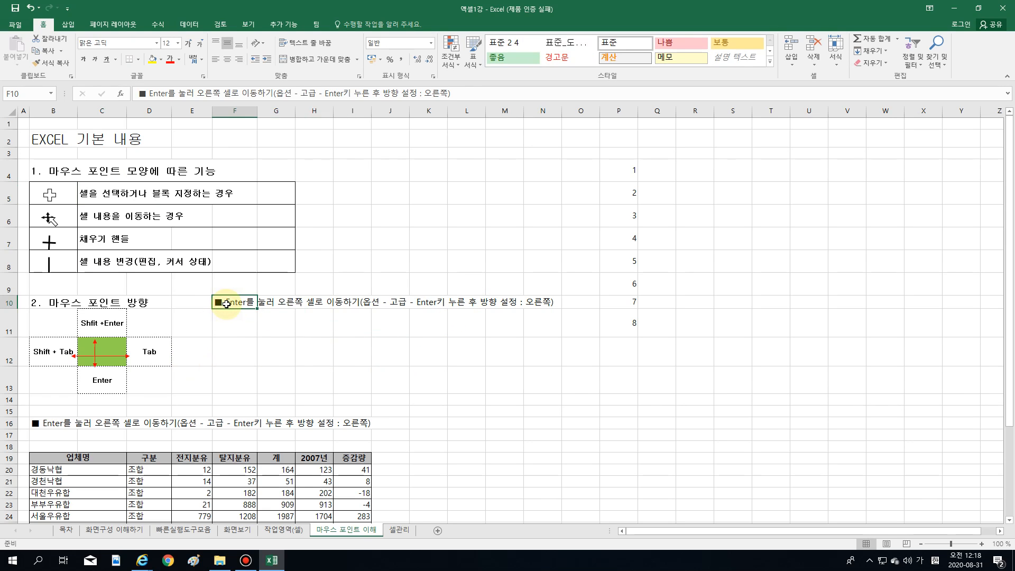
{"action": "key", "text": "Delete"}
{"action": "scroll", "coordinate": [79, 312], "scroll_direction": "down", "scroll_amount": 3}
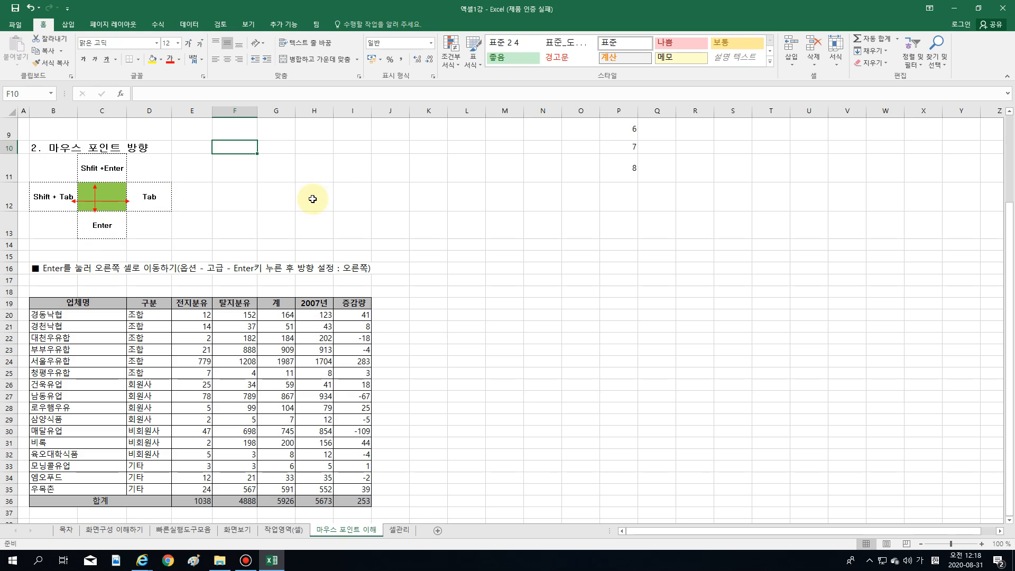
- Move the cell cursor down one cell from F12, and repeat the move from the green cell C12
{"action": "left_click", "coordinate": [98, 200]}
{"action": "left_click", "coordinate": [255, 199]}
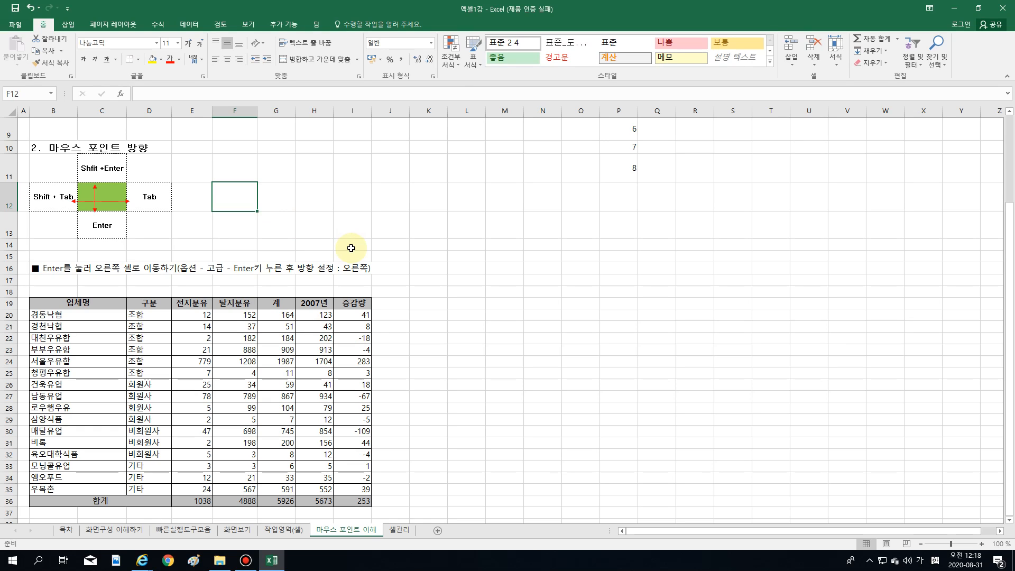
{"action": "key", "text": "Return"}
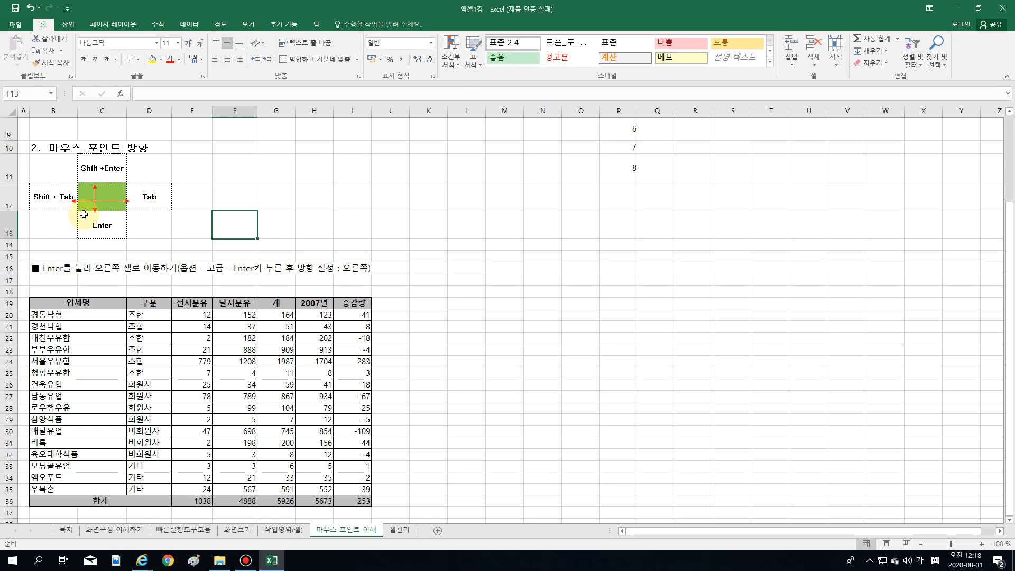
{"action": "left_click", "coordinate": [103, 191]}
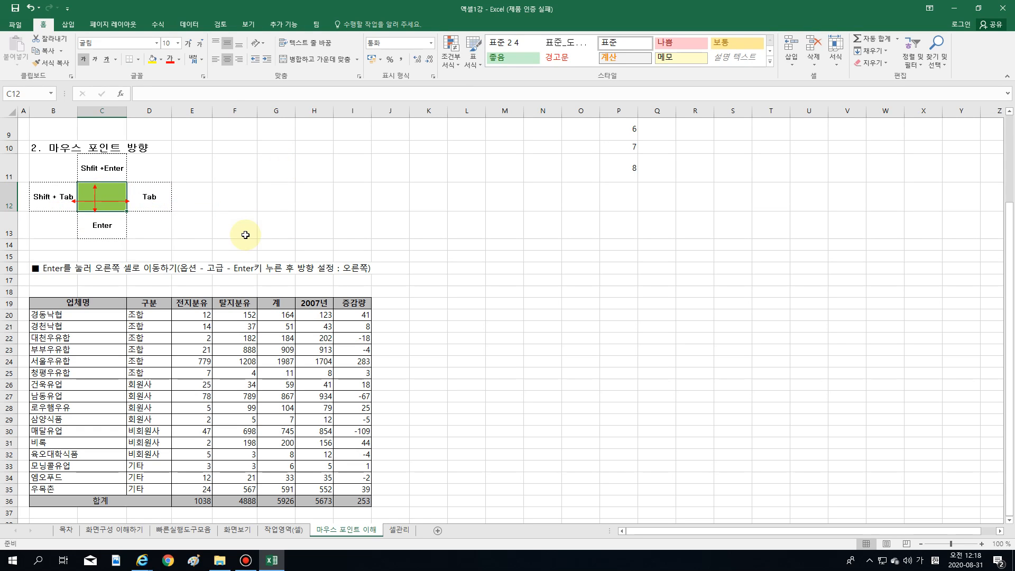
{"action": "key", "text": "Return"}
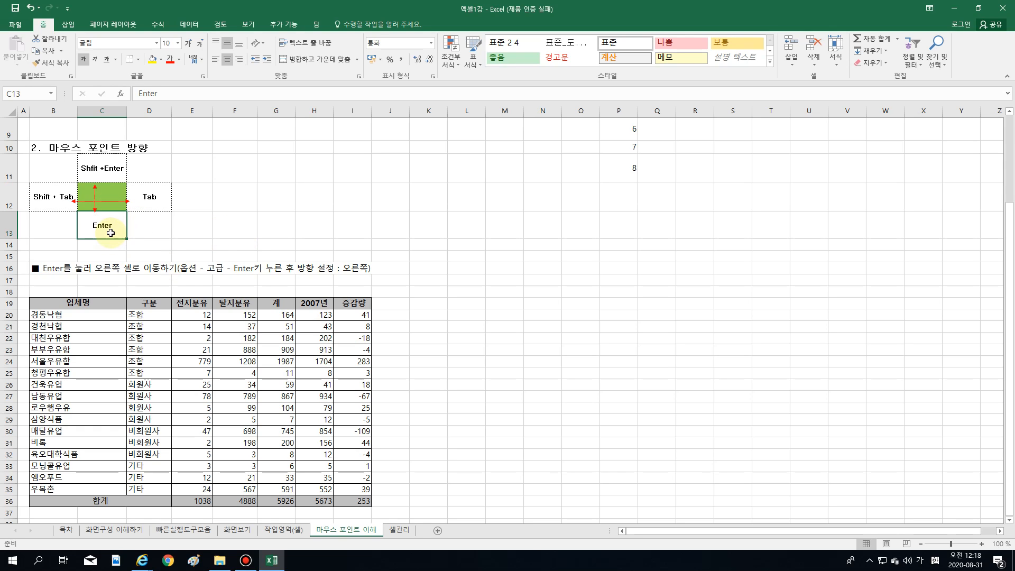
- Select the green cell C12 and move the cell cursor right along row 12 to Q12
{"action": "left_click", "coordinate": [98, 187]}
{"action": "left_click", "coordinate": [108, 192]}
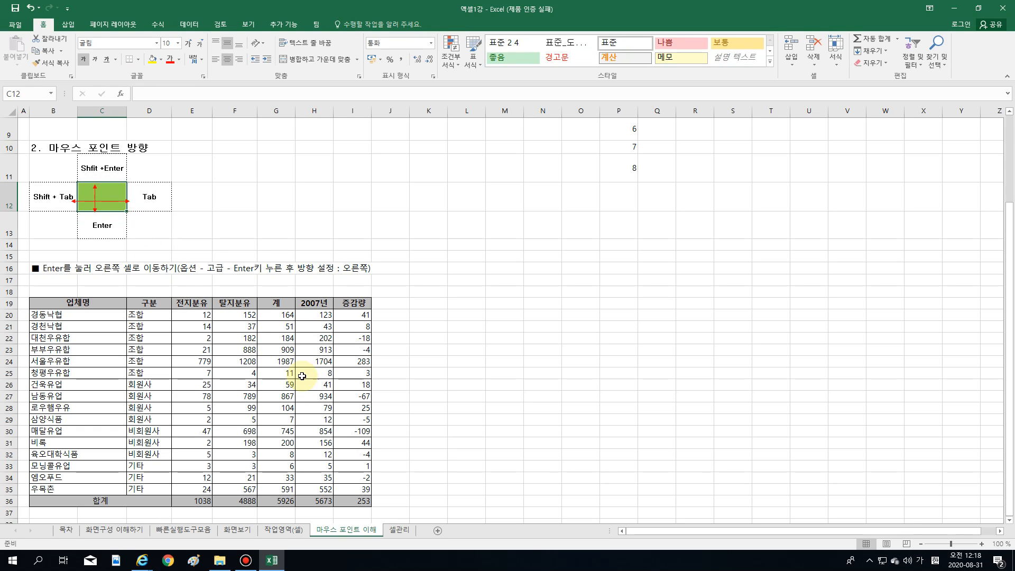
{"action": "key", "text": "Tab"}
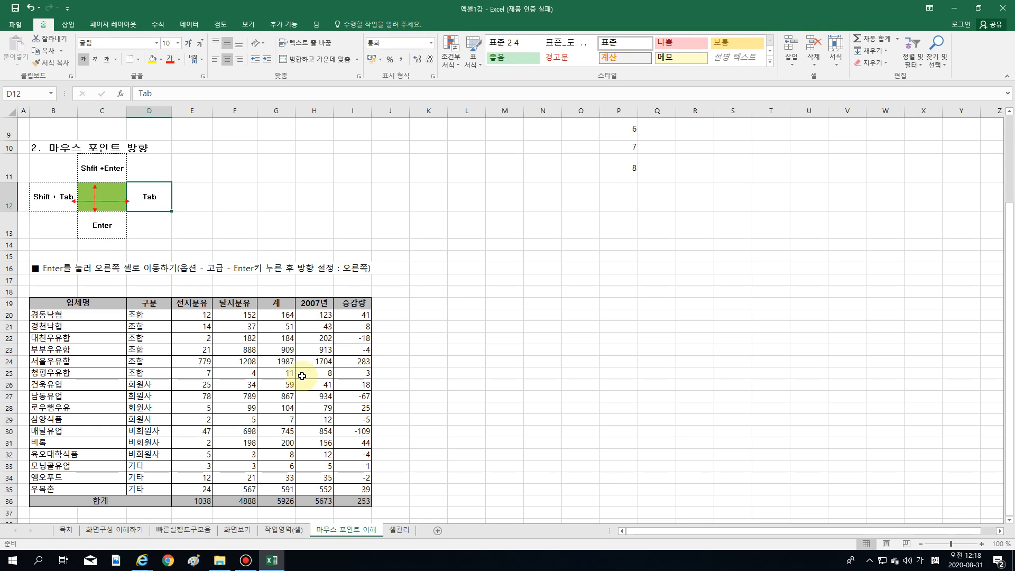
{"action": "key", "text": "Tab"}
{"action": "key", "text": "Tab"}
{"action": "key", "text": "Tab"}
{"action": "key", "text": "Tab"}
{"action": "key", "text": "Tab"}
{"action": "key", "text": "Tab"}
{"action": "key", "text": "Tab"}
{"action": "key", "text": "Tab"}
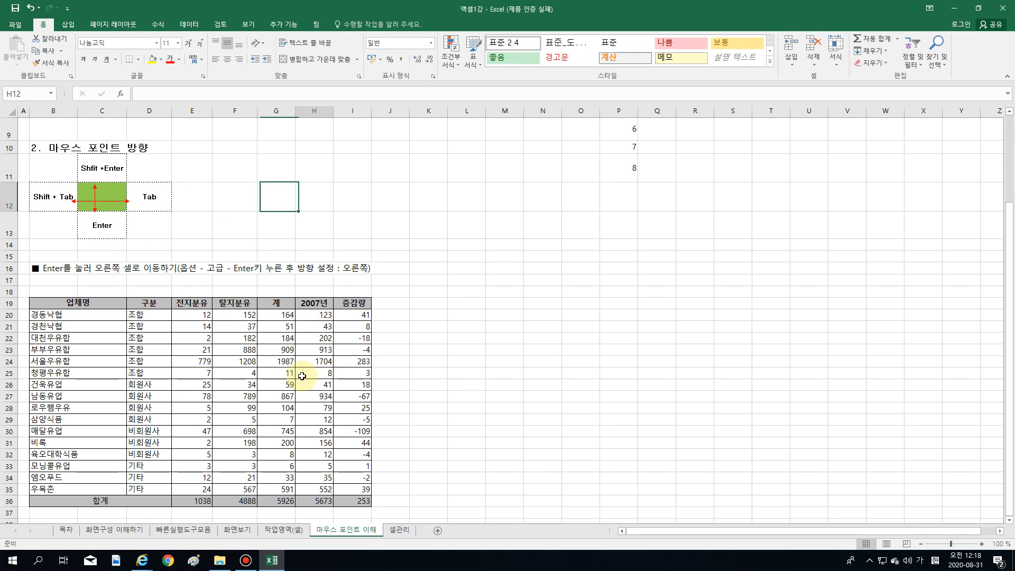
{"action": "key", "text": "Tab"}
{"action": "key", "text": "Tab"}
{"action": "key", "text": "Tab"}
{"action": "key", "text": "Tab"}
{"action": "key", "text": "Tab"}
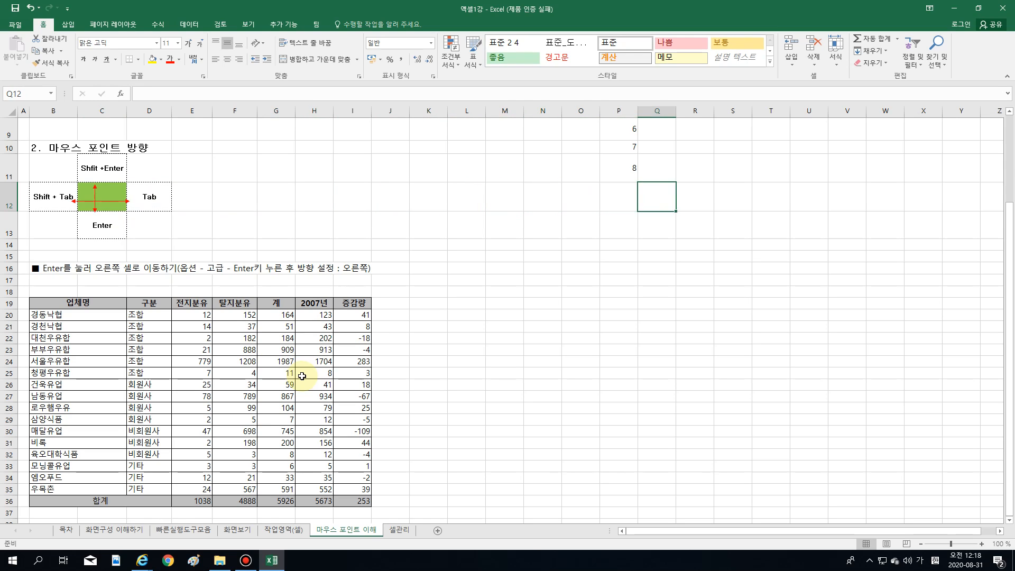
- Move the cell cursor back left along row 12, ending on the green cell C12
{"action": "key", "text": "shift+Tab"}
{"action": "key", "text": "shift+Tab"}
{"action": "key", "text": "shift+Tab"}
{"action": "key", "text": "shift+Tab"}
{"action": "key", "text": "shift+Tab"}
{"action": "key", "text": "shift+Tab"}
{"action": "key", "text": "shift+Tab"}
{"action": "key", "text": "shift+Tab"}
{"action": "key", "text": "shift+Tab"}
{"action": "key", "text": "shift+Tab"}
{"action": "key", "text": "shift+Tab"}
{"action": "key", "text": "shift+Tab"}
{"action": "key", "text": "shift+Tab"}
{"action": "key", "text": "shift+Tab"}
{"action": "key", "text": "shift+Tab"}
{"action": "key", "text": "shift+Tab"}
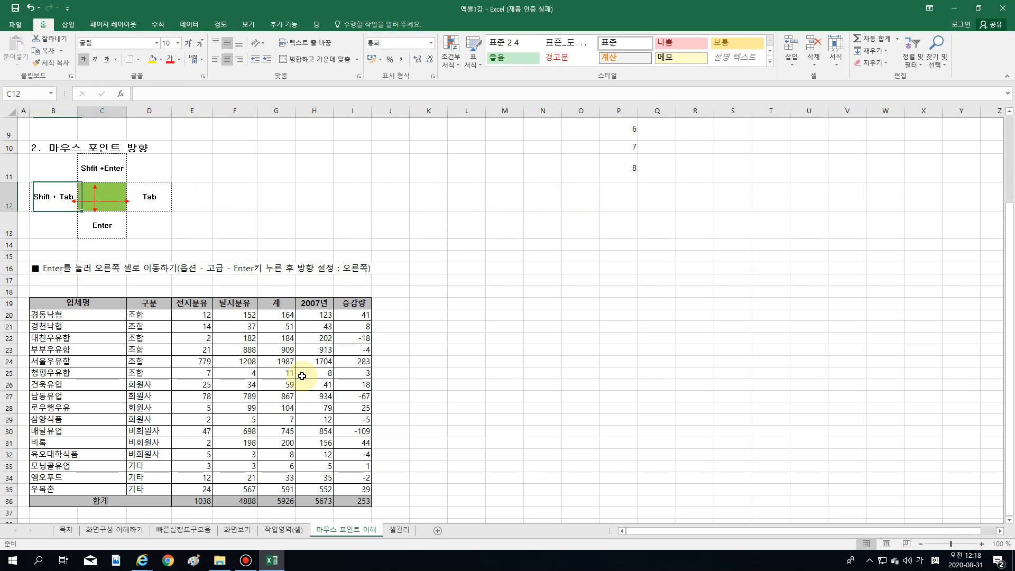
{"action": "key", "text": "Tab"}
{"action": "key", "text": "Tab"}
{"action": "key", "text": "Tab"}
{"action": "key", "text": "Tab"}
{"action": "key", "text": "shift+Tab"}
{"action": "key", "text": "shift+Tab"}
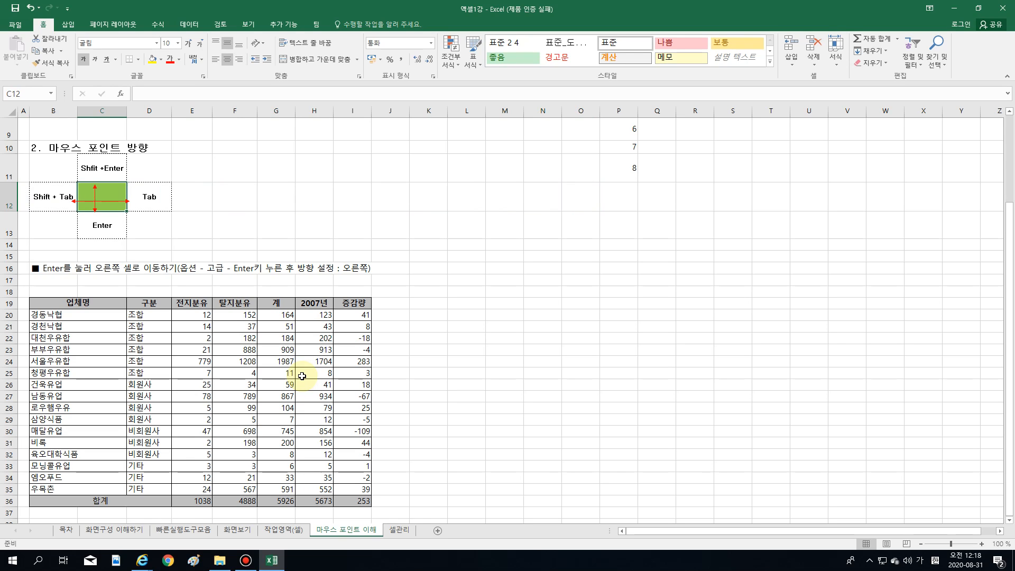
- Move the cell cursor up column C from C12 to C8 and back down, ending on C14
{"action": "key", "text": "shift+Return"}
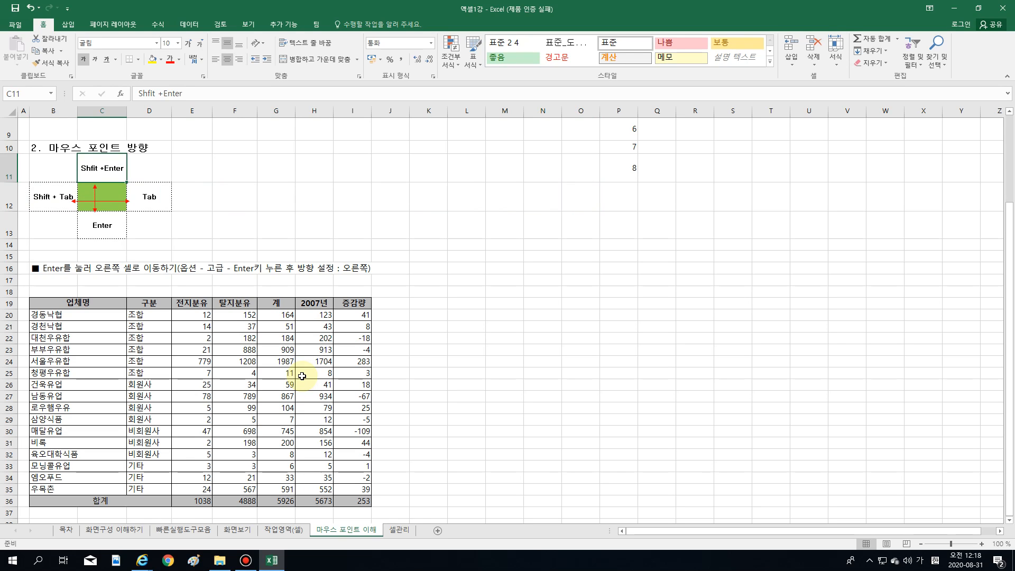
{"action": "key", "text": "shift+Return"}
{"action": "key", "text": "shift+Return"}
{"action": "key", "text": "shift+Return"}
{"action": "key", "text": "Return"}
{"action": "key", "text": "Return"}
{"action": "key", "text": "Return"}
{"action": "key", "text": "Return"}
{"action": "key", "text": "Return"}
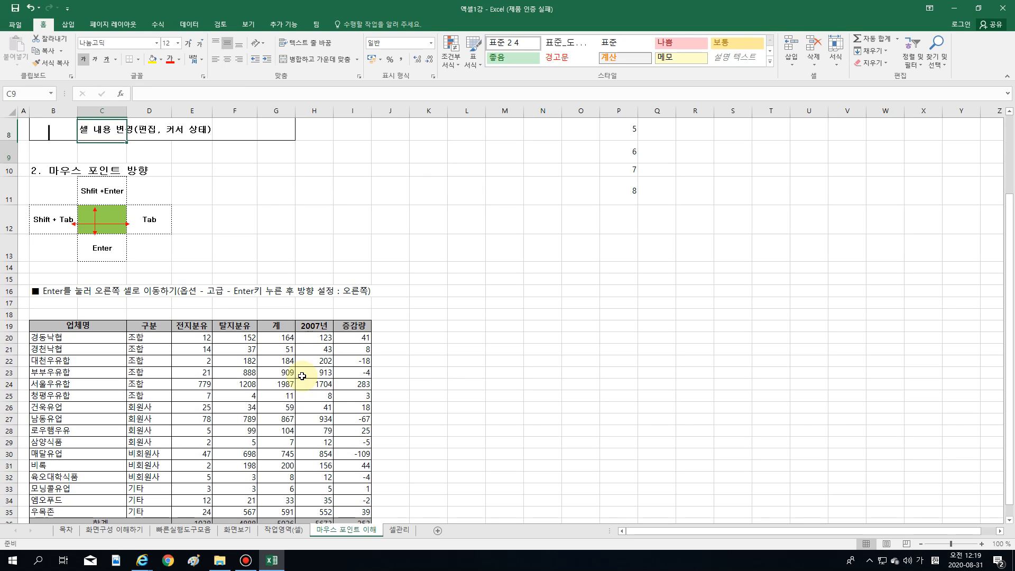
{"action": "key", "text": "shift+Return"}
{"action": "key", "text": "shift+Return"}
{"action": "key", "text": "shift+Return"}
{"action": "key", "text": "shift+Return"}
{"action": "key", "text": "shift+Return"}
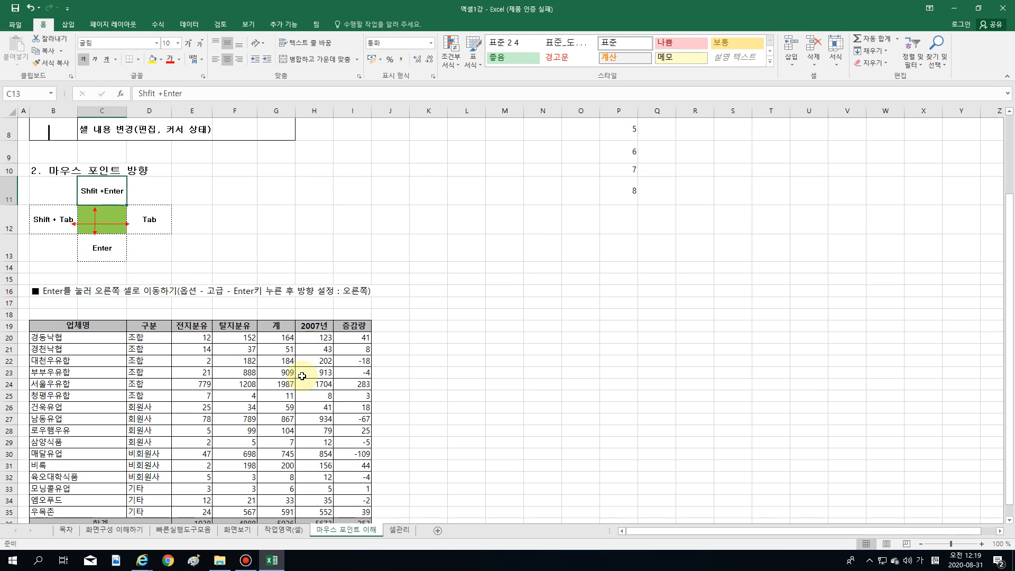
{"action": "key", "text": "Return"}
{"action": "key", "text": "Return"}
{"action": "key", "text": "Return"}
{"action": "key", "text": "Return"}
{"action": "key", "text": "Return"}
{"action": "key", "text": "Return"}
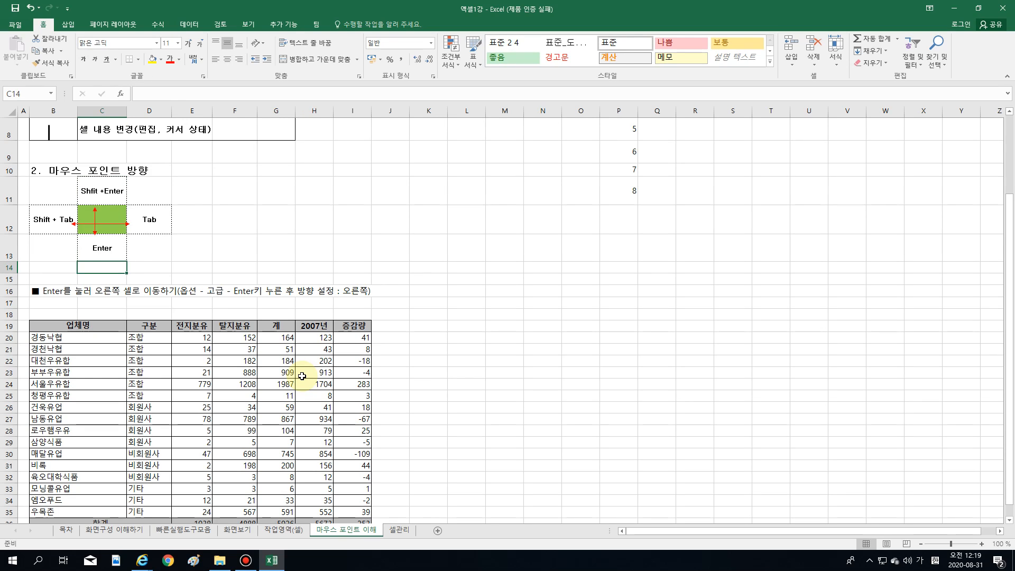
- Return the cell cursor to C12 and move it right along row 12 to H12
{"action": "key", "text": "shift+Return"}
{"action": "key", "text": "shift+Return"}
{"action": "key", "text": "Tab"}
{"action": "key", "text": "Tab"}
{"action": "key", "text": "Tab"}
{"action": "key", "text": "Tab"}
{"action": "key", "text": "Tab"}
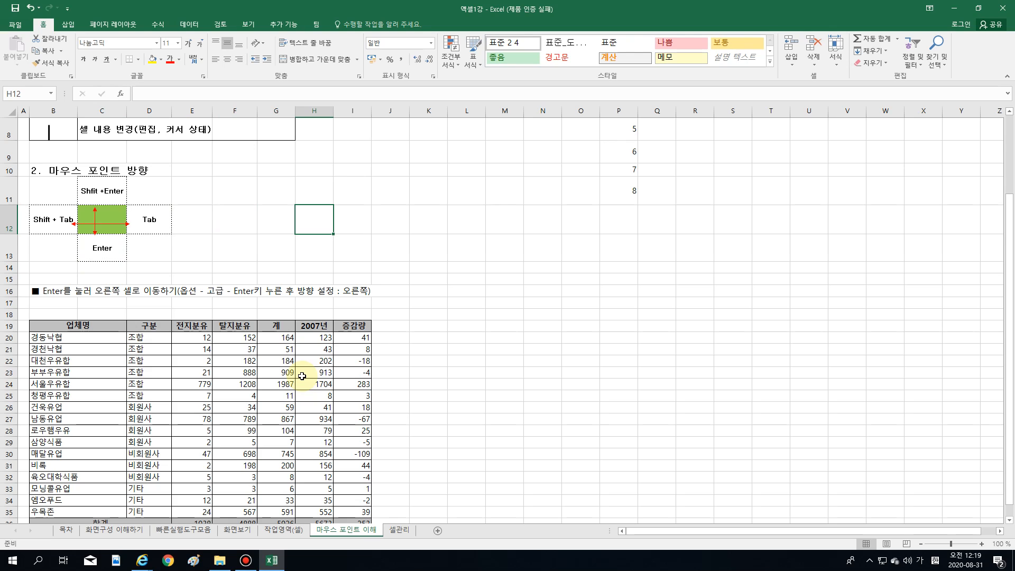
- Move the cell cursor left along row 12 from H12 to A12
{"action": "key", "text": "shift+Tab"}
{"action": "key", "text": "shift+Tab"}
{"action": "key", "text": "shift+Tab"}
{"action": "key", "text": "shift+Tab"}
{"action": "key", "text": "shift+Tab"}
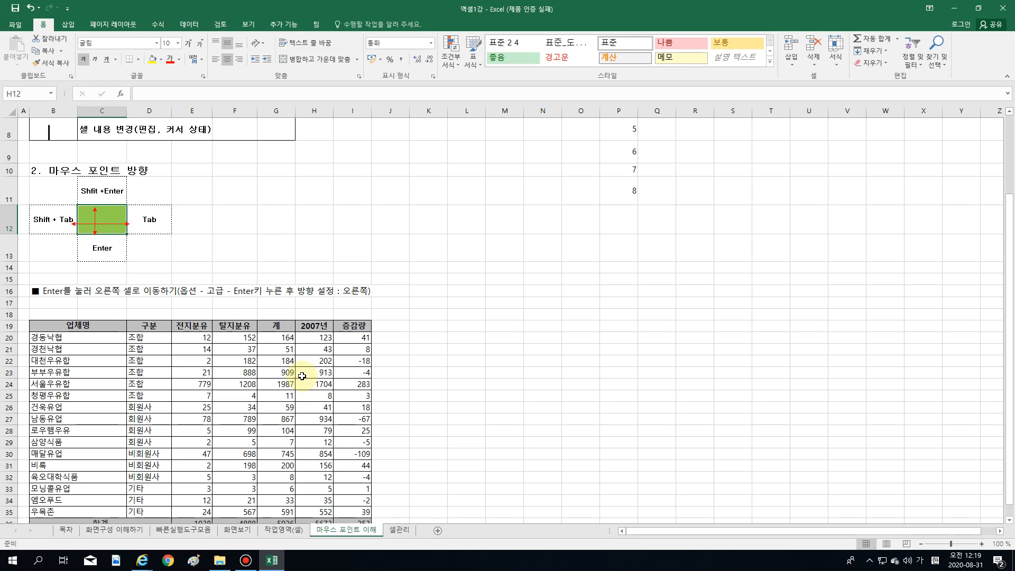
{"action": "key", "text": "shift+Tab"}
{"action": "key", "text": "shift+Tab"}
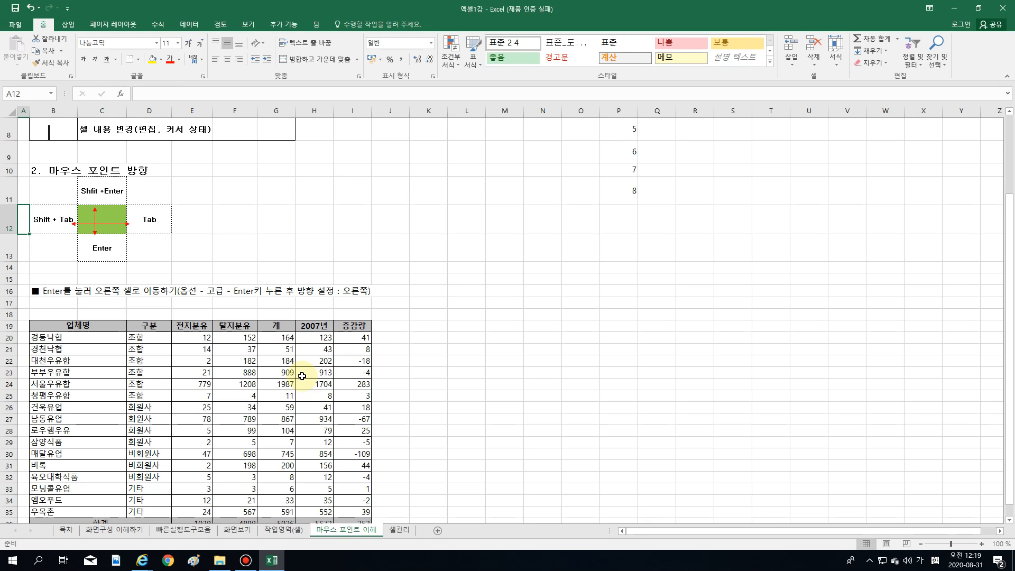
- Move the cell cursor up and down column C around the green cell, ending on C12
{"action": "key", "text": "Return"}
{"action": "key", "text": "Return"}
{"action": "key", "text": "shift+Return"}
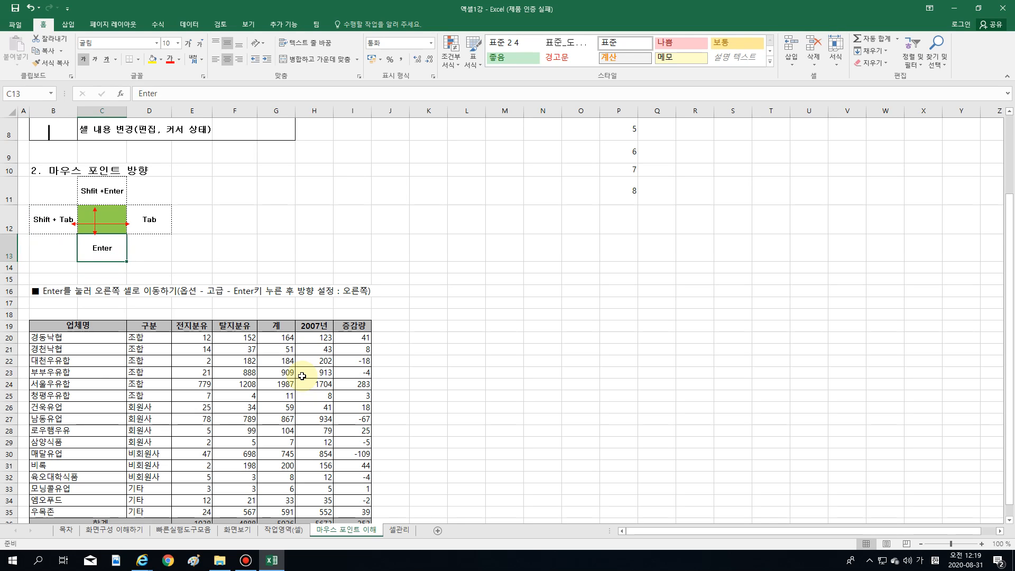
{"action": "key", "text": "shift+Return"}
{"action": "key", "text": "Return"}
{"action": "key", "text": "Return"}
{"action": "key", "text": "shift+Return"}
{"action": "key", "text": "shift+Return"}
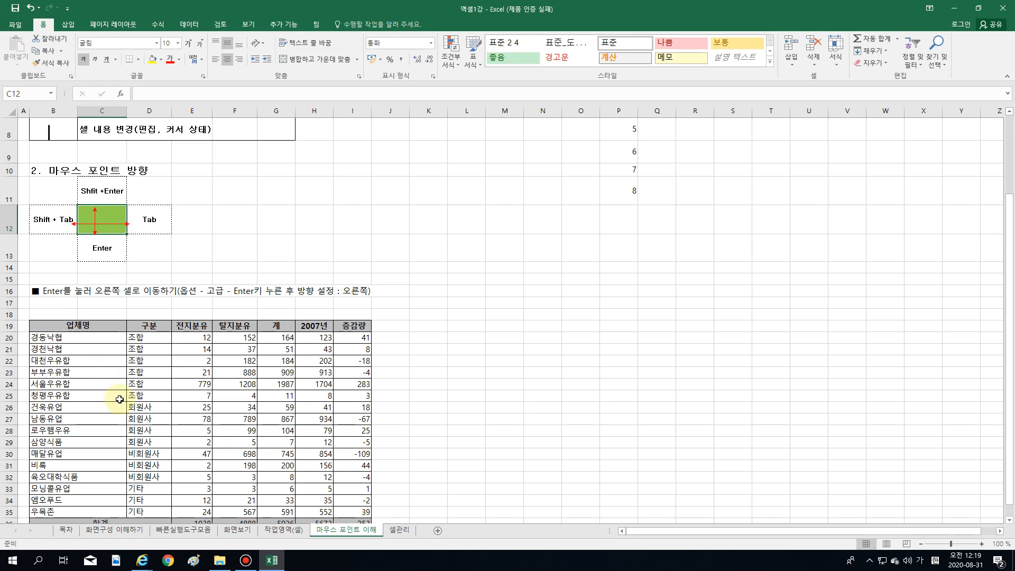
- Select the 업체명 header in B19 and move the cell cursor down the company names to B26
{"action": "left_click", "coordinate": [100, 349]}
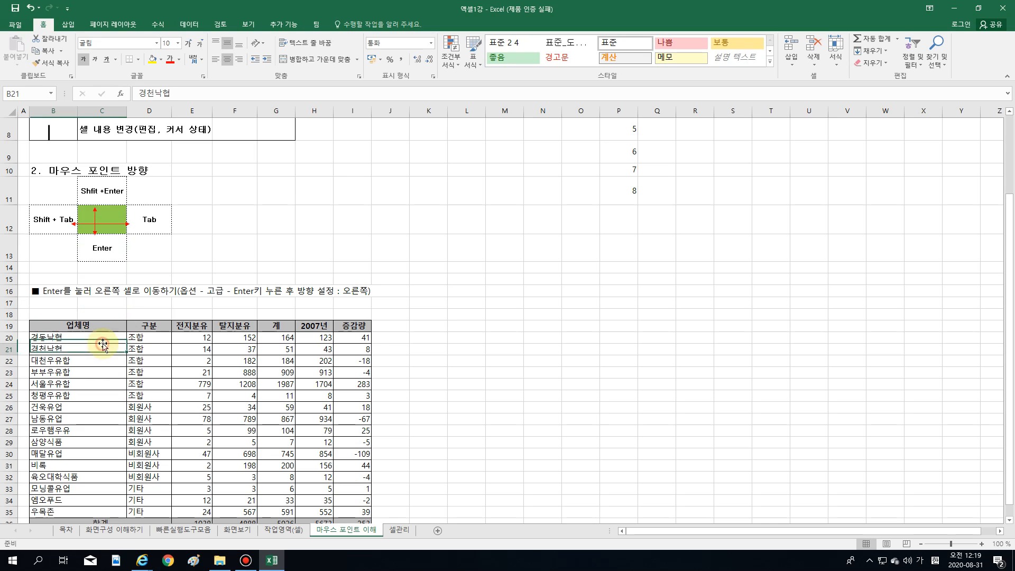
{"action": "left_click", "coordinate": [101, 330]}
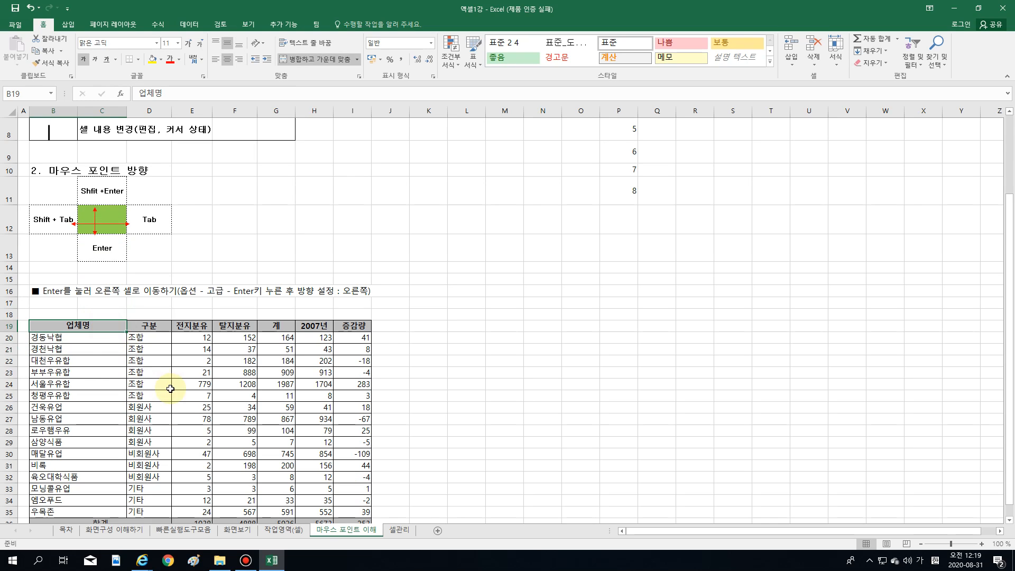
{"action": "key", "text": "Return"}
{"action": "key", "text": "Return"}
{"action": "key", "text": "Return"}
{"action": "key", "text": "Return"}
{"action": "key", "text": "Return"}
{"action": "key", "text": "Return"}
{"action": "key", "text": "Return"}
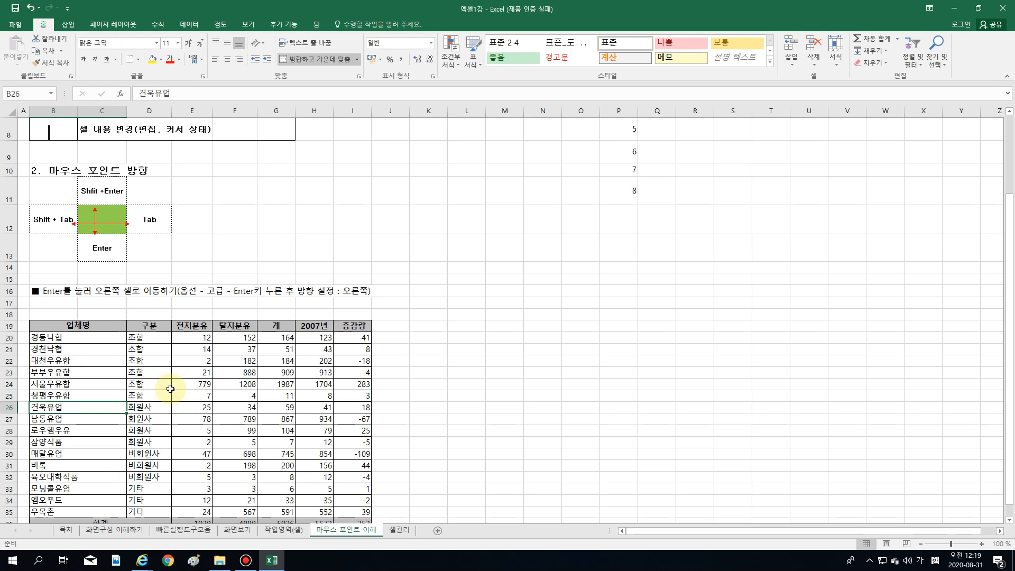
- Move the cell cursor back up the company name column from B26 to B20
{"action": "key", "text": "shift+Return"}
{"action": "key", "text": "shift+Return"}
{"action": "key", "text": "shift+Return"}
{"action": "key", "text": "shift+Return"}
{"action": "key", "text": "shift+Return"}
{"action": "key", "text": "shift+Return"}
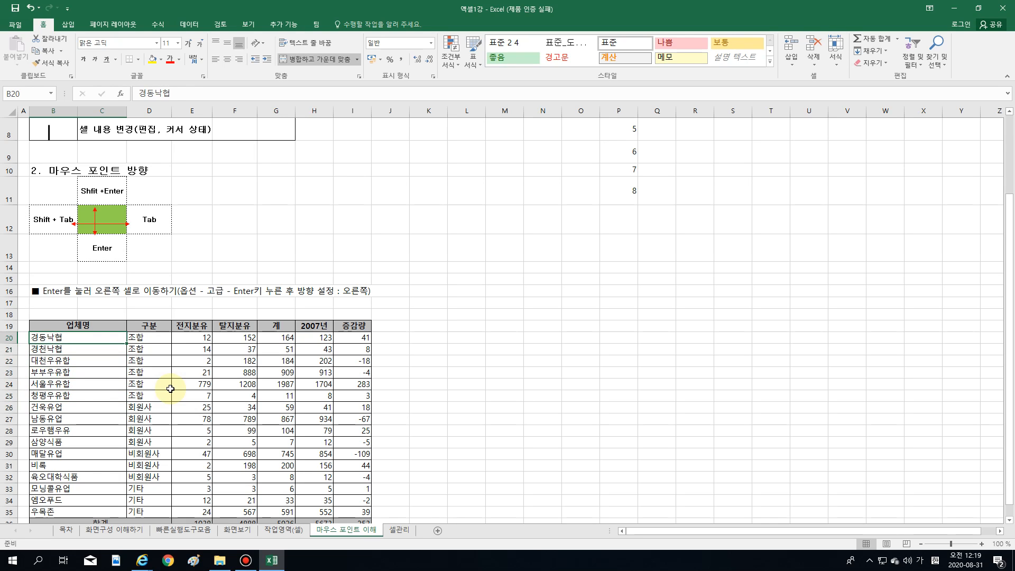
- Move the cell cursor down to B21 and then rightward along row 21 to H21
{"action": "key", "text": "Return"}
{"action": "key", "text": "Tab"}
{"action": "key", "text": "Tab"}
{"action": "key", "text": "Tab"}
{"action": "key", "text": "Tab"}
{"action": "key", "text": "Tab"}
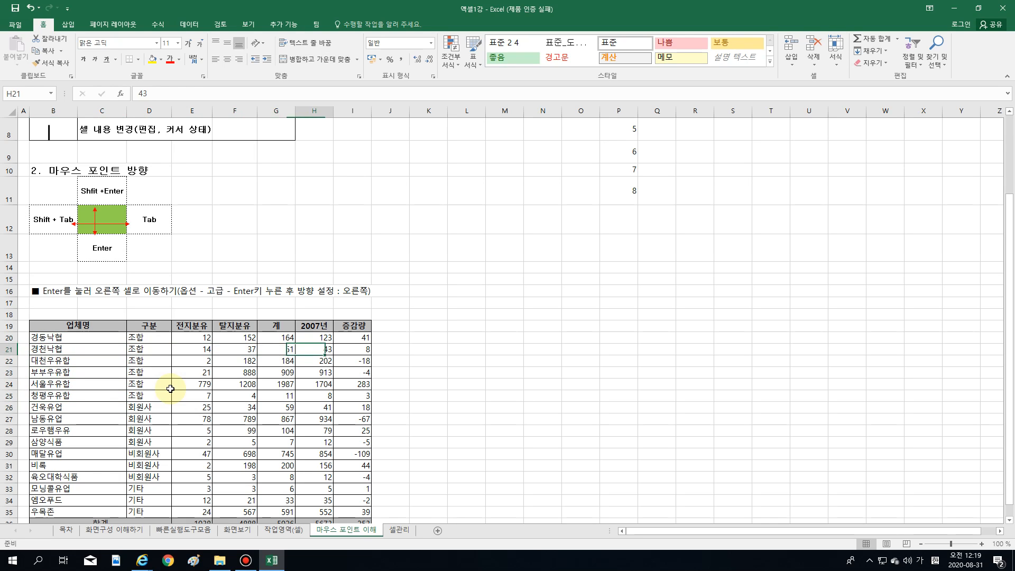
- Move the cell cursor back leftward along row 21 from H21 to B21
{"action": "key", "text": "shift+Tab"}
{"action": "key", "text": "shift+Tab"}
{"action": "key", "text": "shift+Tab"}
{"action": "key", "text": "shift+Tab"}
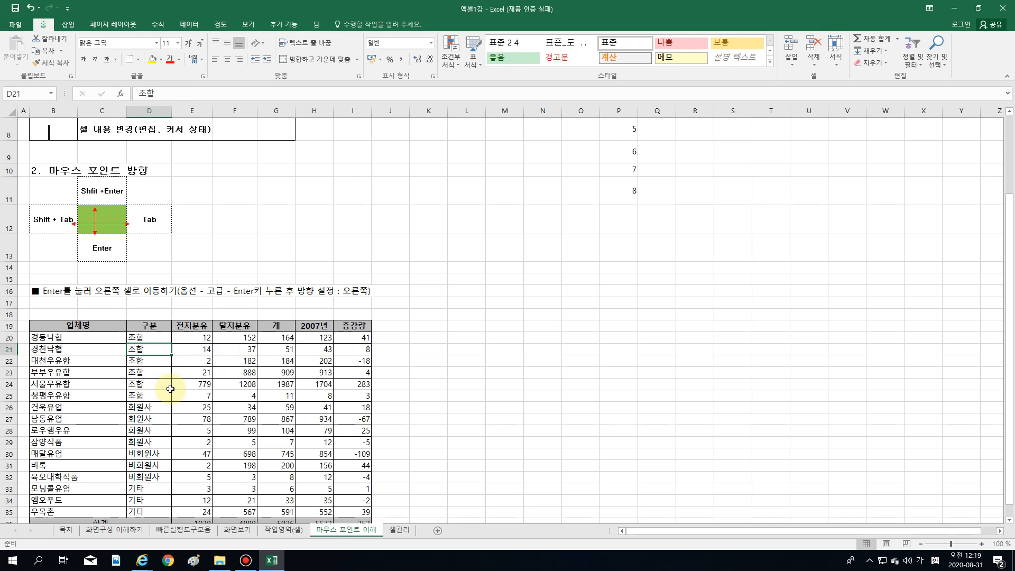
{"action": "key", "text": "shift+Tab"}
- Move the cell cursor down the company names below B21 and back up to B20
{"action": "key", "text": "Return"}
{"action": "key", "text": "Return"}
{"action": "key", "text": "Return"}
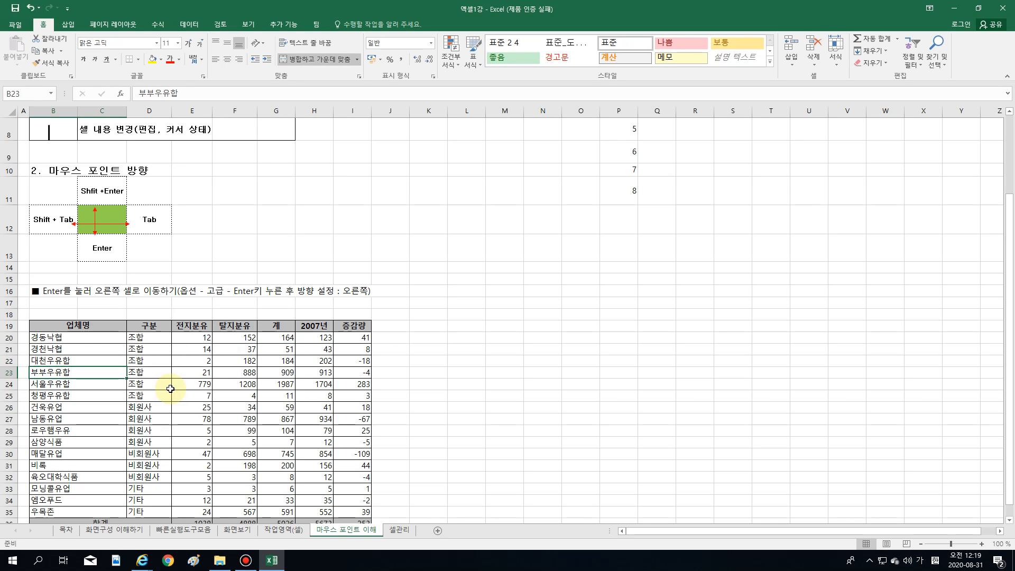
{"action": "key", "text": "shift+Return"}
{"action": "key", "text": "shift+Return"}
{"action": "key", "text": "shift+Return"}
{"action": "key", "text": "shift+Return"}
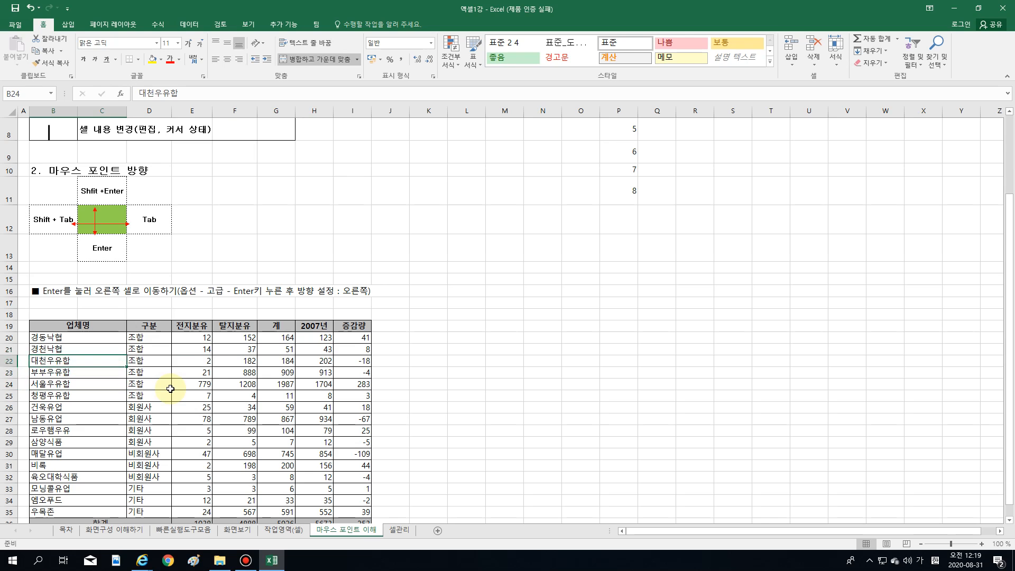
- Move the cell cursor along row 20 to F20, down one row, and back left to D21
{"action": "key", "text": "Right"}
{"action": "key", "text": "Right"}
{"action": "key", "text": "Right"}
{"action": "key", "text": "Right"}
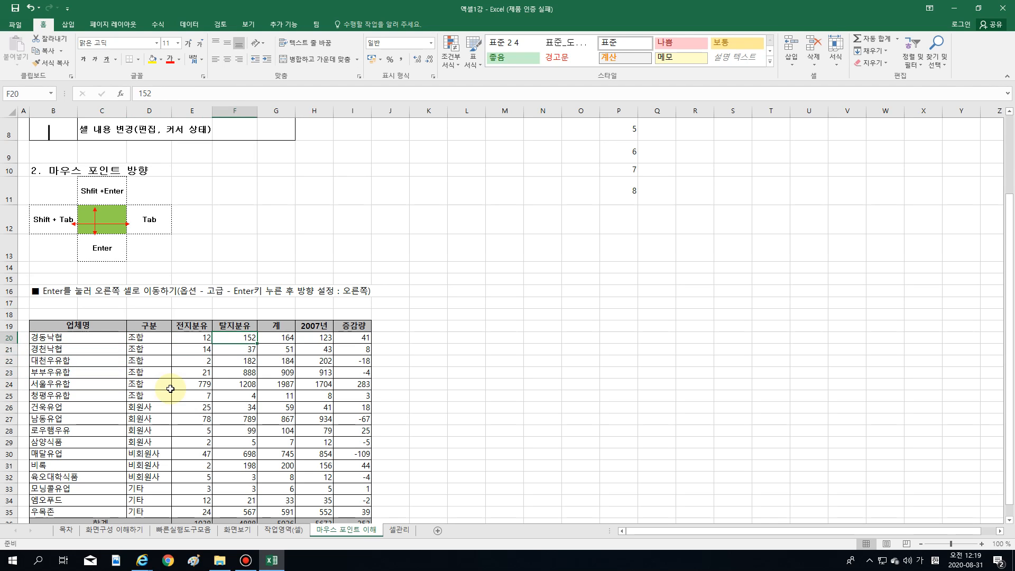
{"action": "key", "text": "Down"}
{"action": "key", "text": "Left"}
{"action": "key", "text": "Left"}
{"action": "key", "text": "Left"}
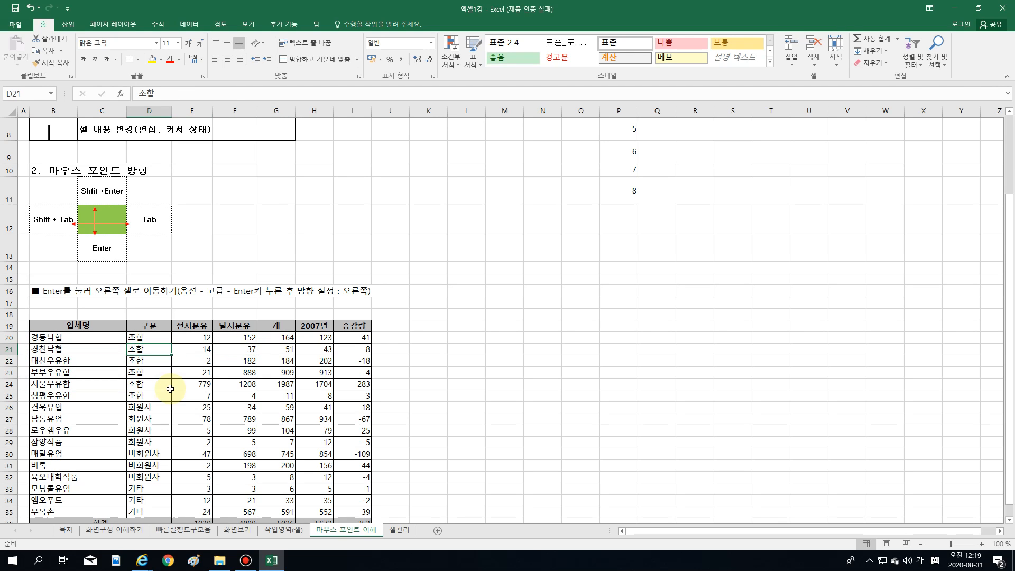
- Move the cell cursor down the 구분 column to D26, then left and down to B27
{"action": "key", "text": "Down"}
{"action": "key", "text": "Down"}
{"action": "key", "text": "Down"}
{"action": "key", "text": "Down"}
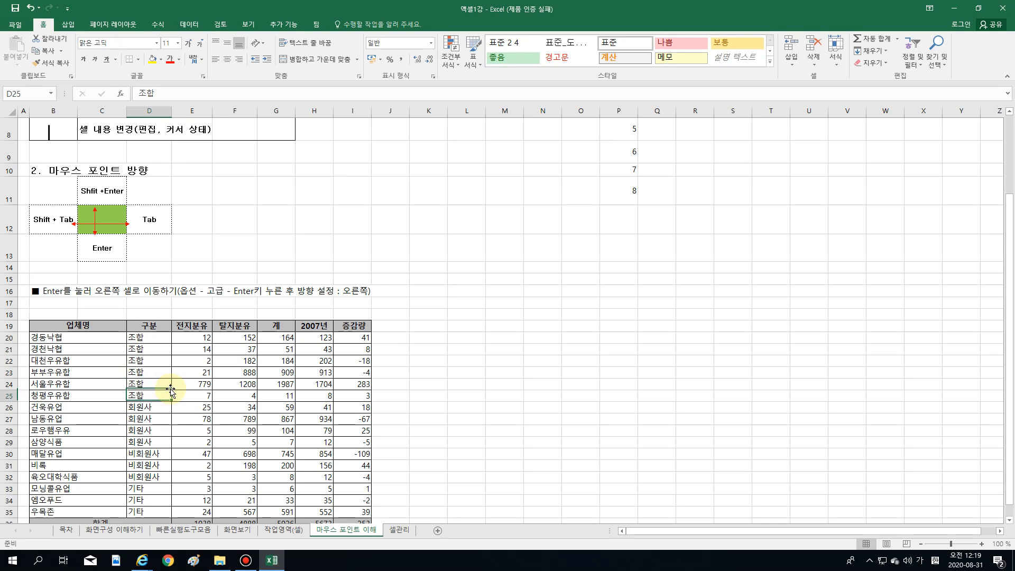
{"action": "key", "text": "Down"}
{"action": "key", "text": "Left"}
{"action": "key", "text": "Down"}
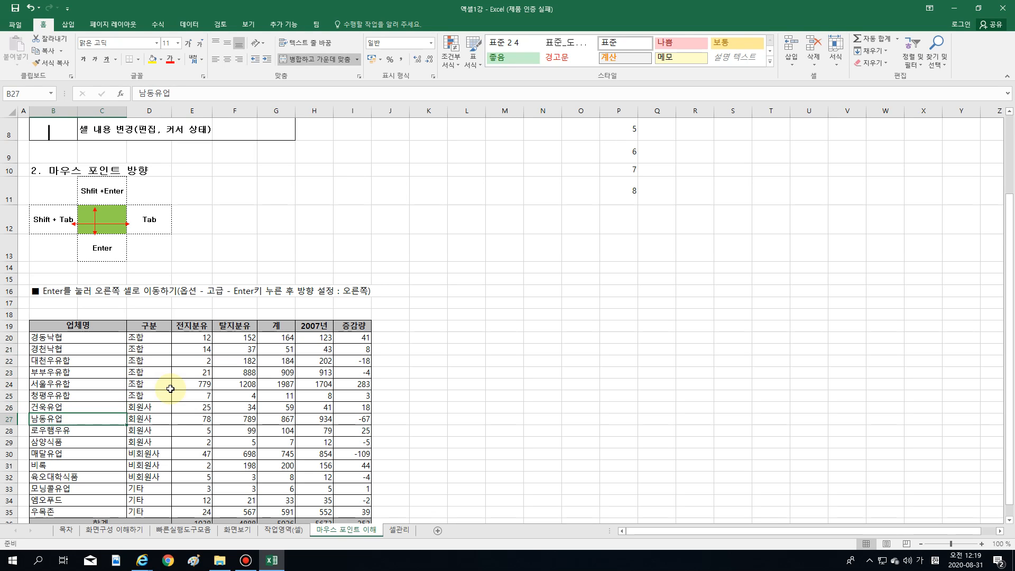
- Enter 안녕 in O22, 메롱 in O23 and 미안 in P23, ending with the cell cursor on P22
{"action": "left_click", "coordinate": [578, 359]}
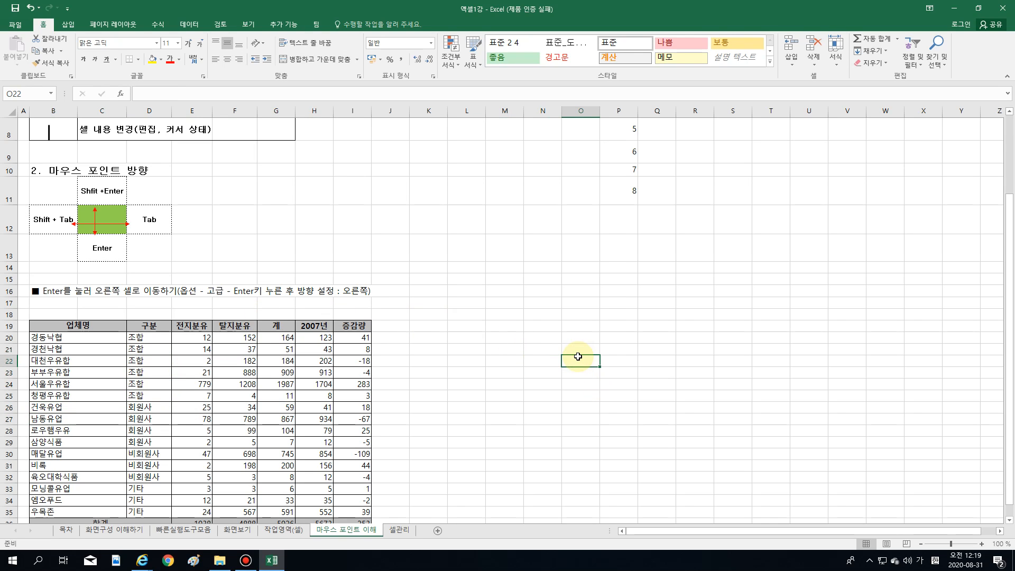
{"action": "type", "text": "어안녀ㅑ"}
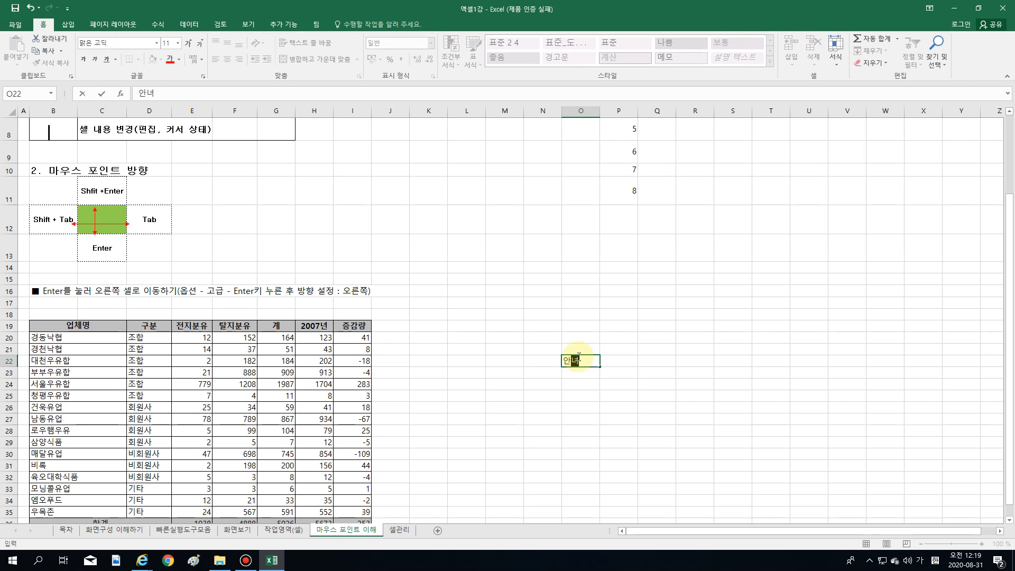
{"action": "key", "text": "Return"}
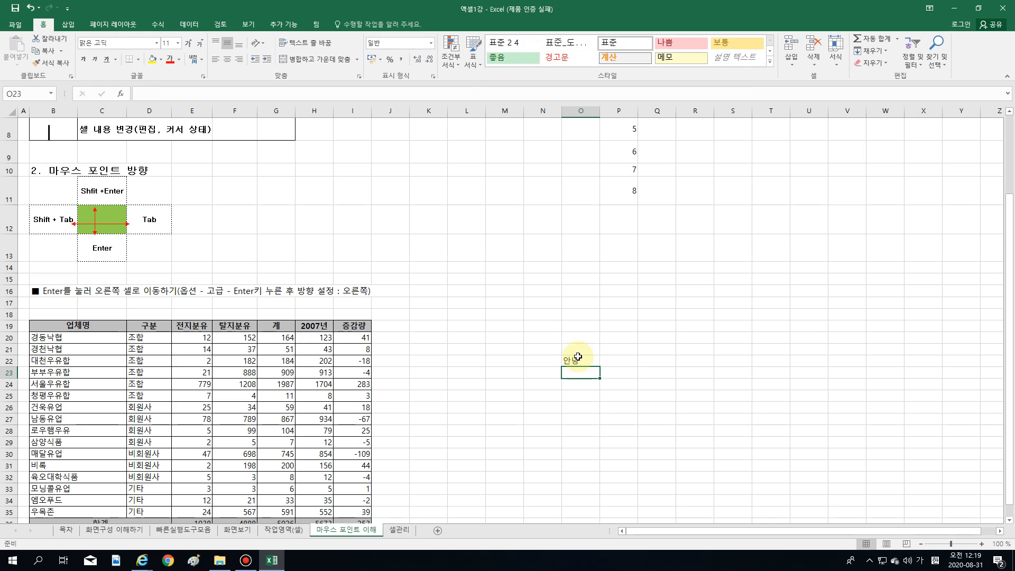
{"action": "type", "text": "메로ㅇ"}
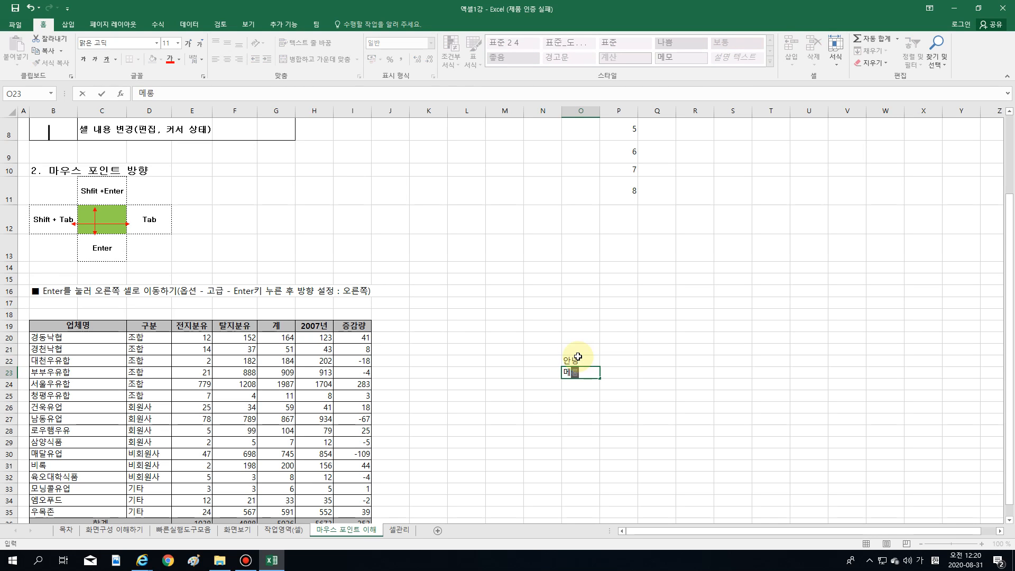
{"action": "key", "text": "Tab"}
{"action": "type", "text": "ㅁ"}
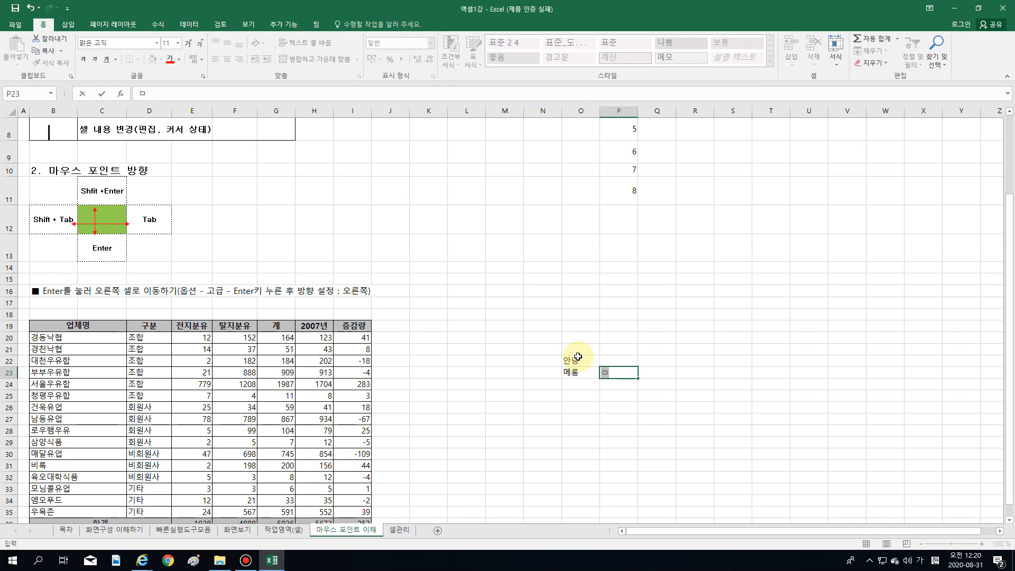
{"action": "type", "text": "ㅣ안"}
{"action": "key", "text": "shift+Return"}
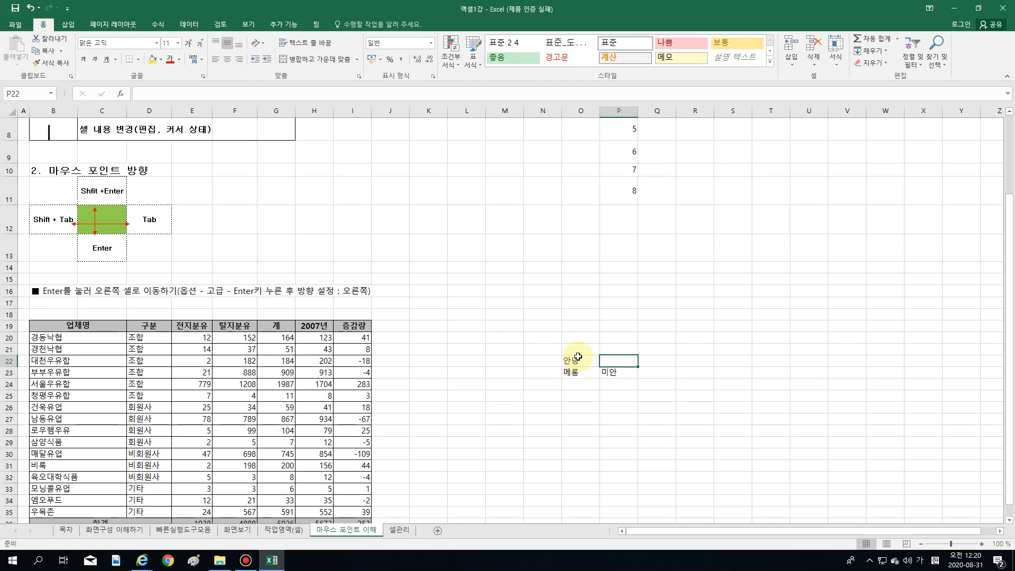
- Enter the sample texts 렁나ㅣㄹ in P22, 처나ㅣㅊ in P21 and 러ㅏㅇ니 in O21
{"action": "type", "text": "렁나ㅣㄹ"}
{"action": "key", "text": "shift+Return"}
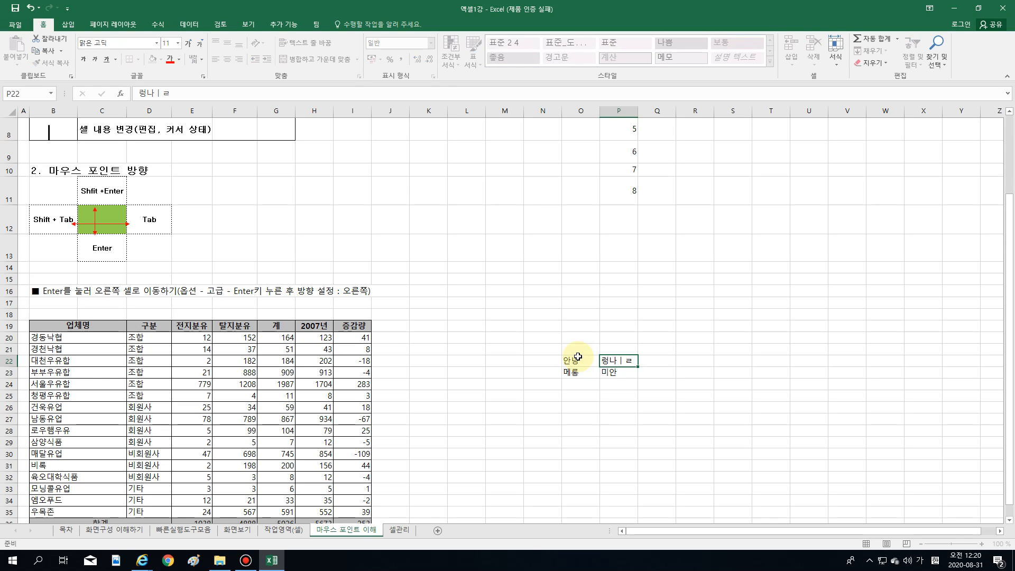
{"action": "type", "text": "처나ㅣㅊ"}
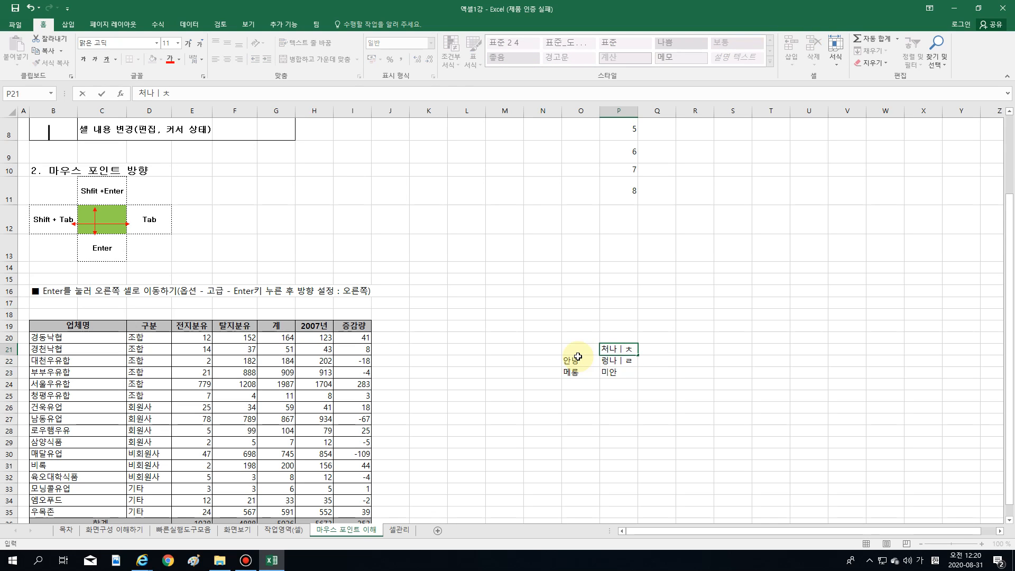
{"action": "key", "text": "shift+Tab"}
{"action": "type", "text": "러ㅏㅇㄴ"}
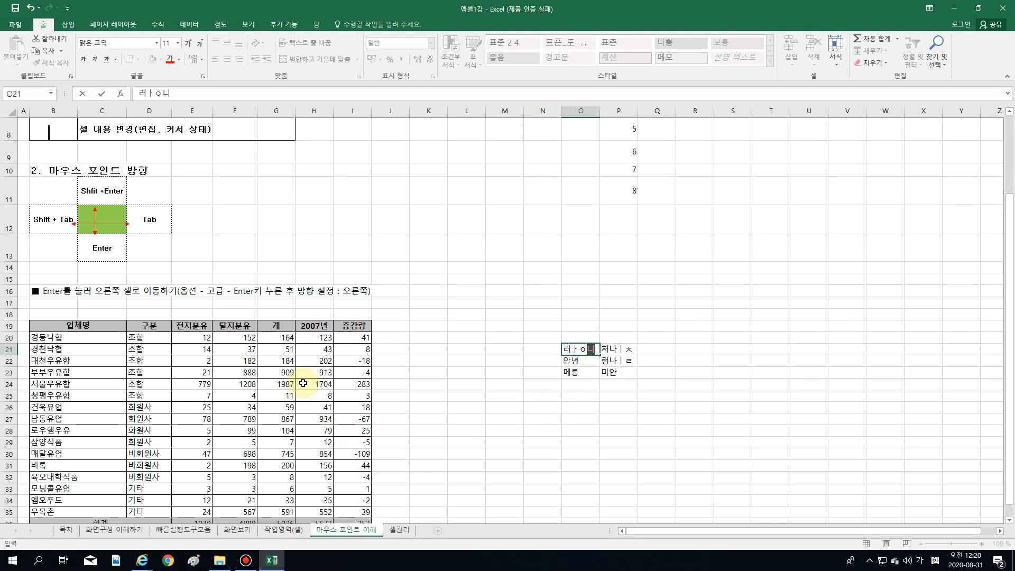
- Review the mouse pointer sheet once more and switch to the 셀관리 worksheet
{"action": "scroll", "coordinate": [296, 380], "scroll_direction": "up", "scroll_amount": 3}
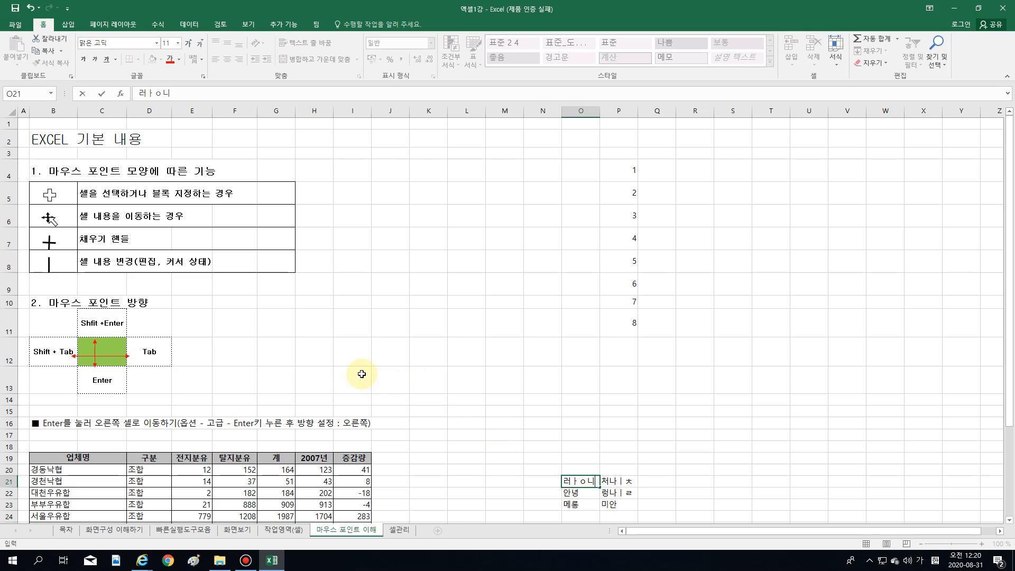
{"action": "scroll", "coordinate": [361, 374], "scroll_direction": "down", "scroll_amount": 3}
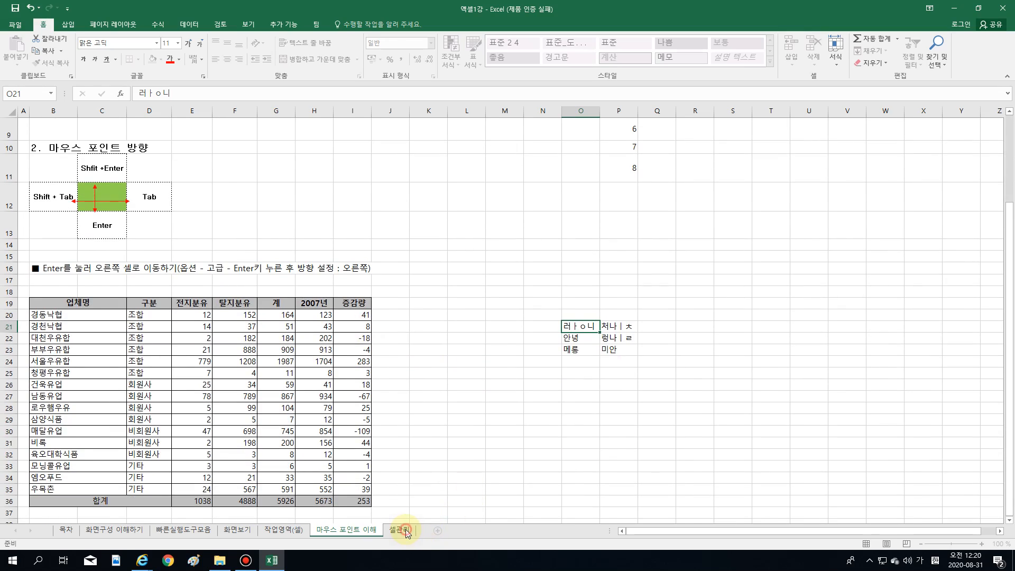
{"action": "left_click", "coordinate": [405, 529]}
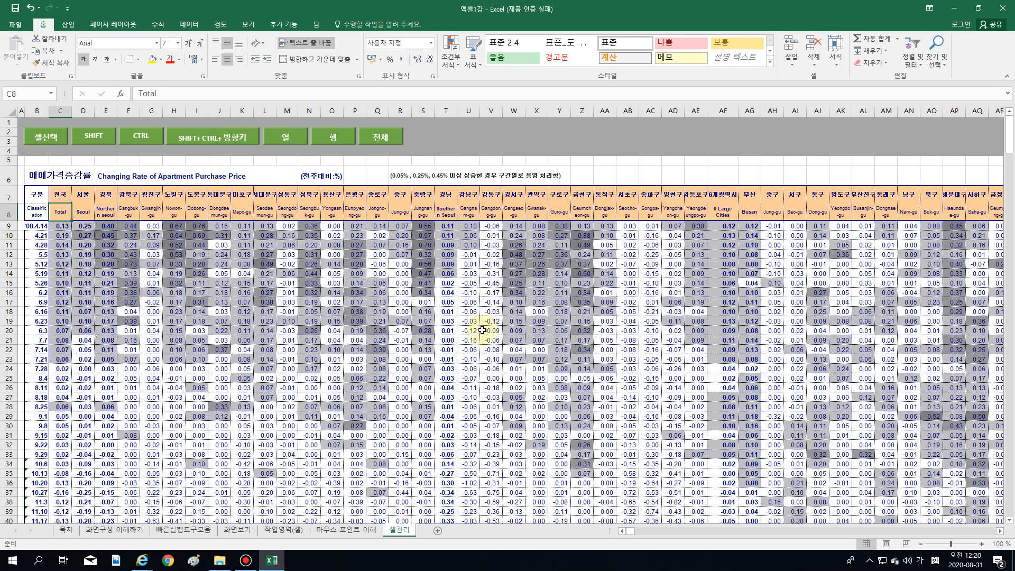
- Select individual cells one at a time in the apartment price table, starting at U23 and ending on G28
{"action": "left_click", "coordinate": [469, 359]}
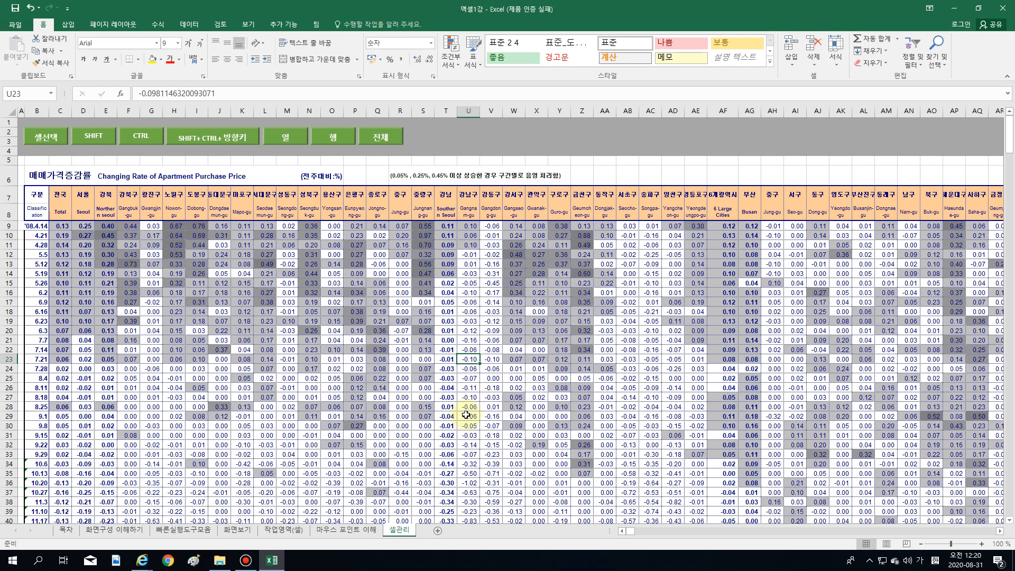
{"action": "left_click", "coordinate": [134, 416]}
{"action": "left_click", "coordinate": [241, 473]}
{"action": "left_click", "coordinate": [174, 426]}
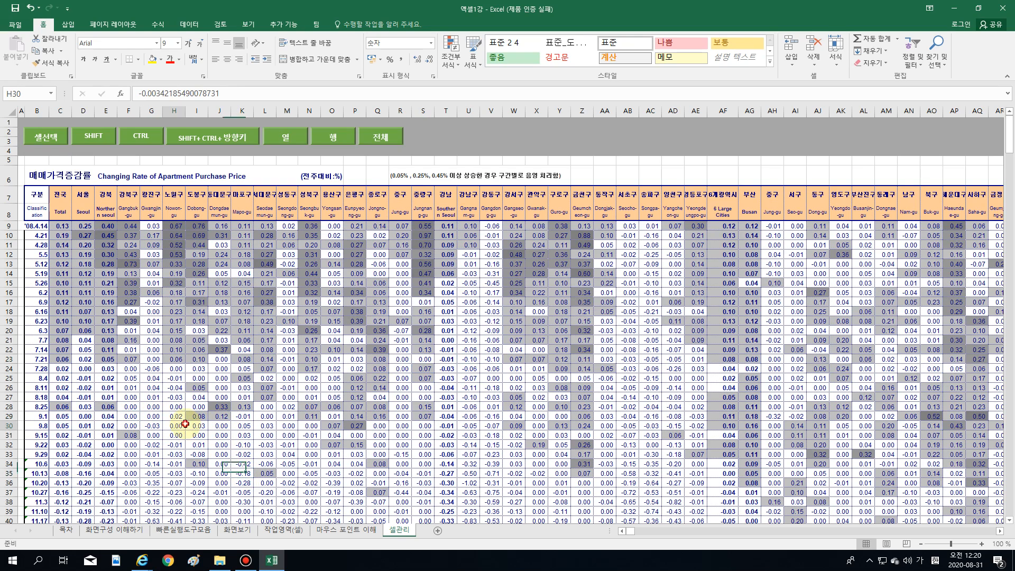
{"action": "left_click", "coordinate": [131, 396]}
{"action": "left_click", "coordinate": [164, 410]}
{"action": "left_click", "coordinate": [161, 406]}
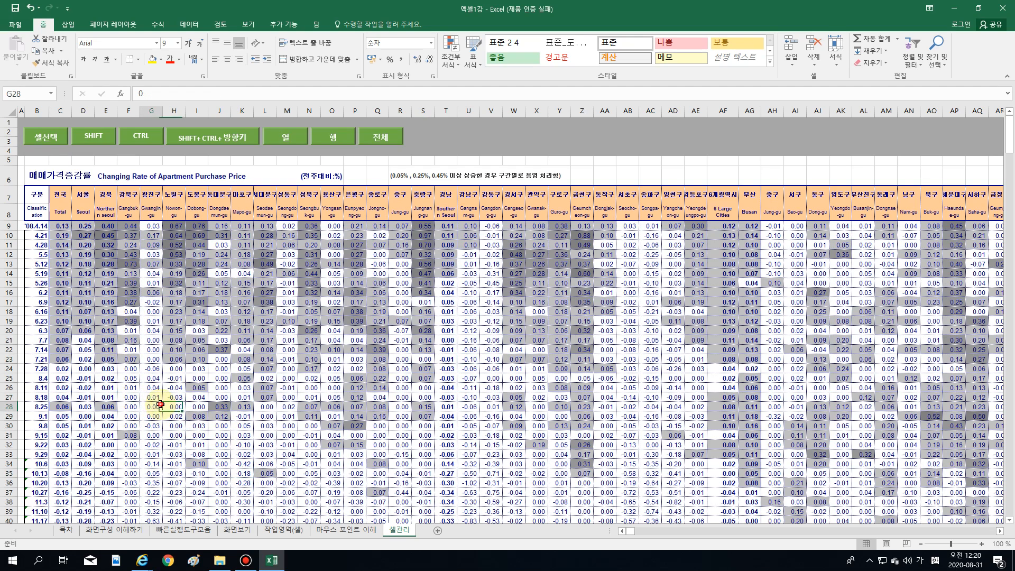
- Select further single cells between rows 27 and 33 of the table, including L31 and L29, ending on N33
{"action": "left_click", "coordinate": [156, 396]}
{"action": "left_click", "coordinate": [157, 424]}
{"action": "left_click", "coordinate": [244, 454]}
{"action": "left_click", "coordinate": [261, 433]}
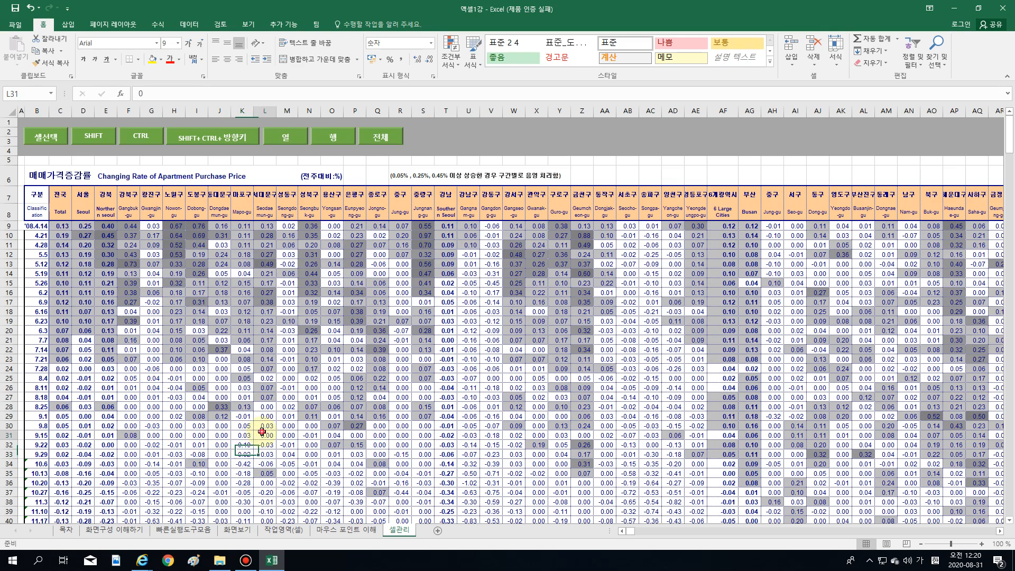
{"action": "left_click", "coordinate": [267, 417]}
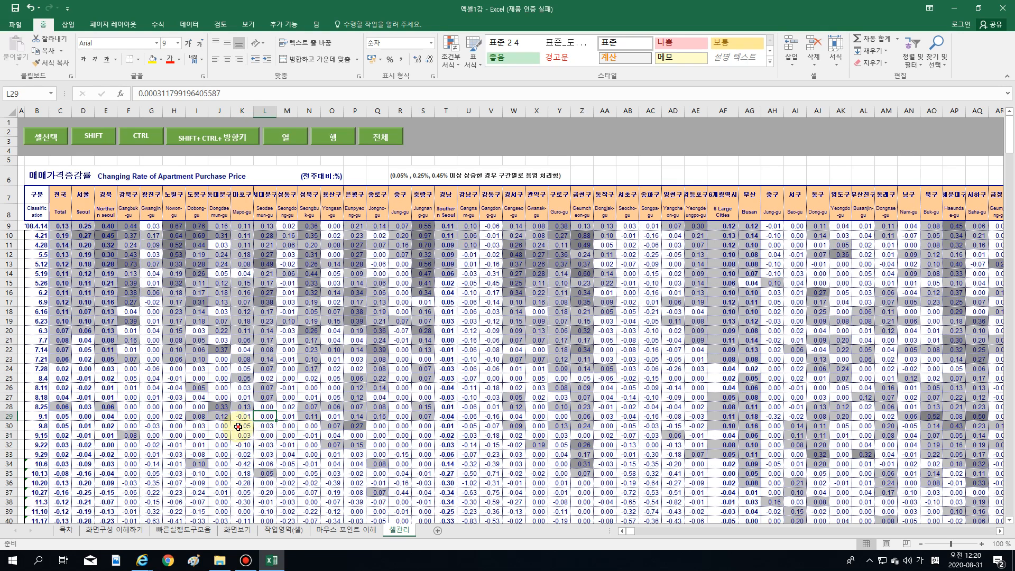
{"action": "left_click", "coordinate": [310, 455]}
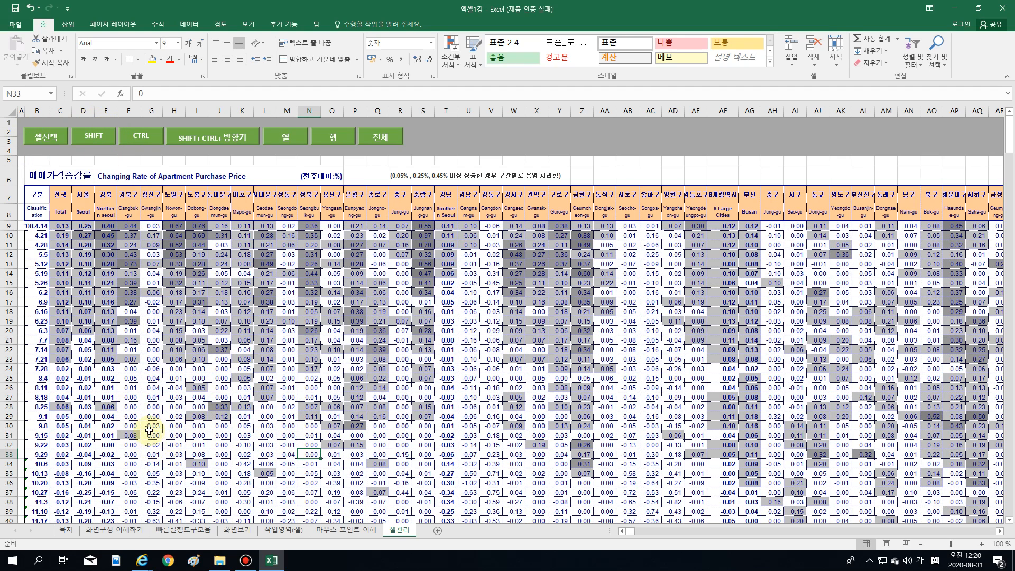
- Select a block of cells extending up and left from H28, then select the range K31:O36
{"action": "left_click", "coordinate": [164, 407]}
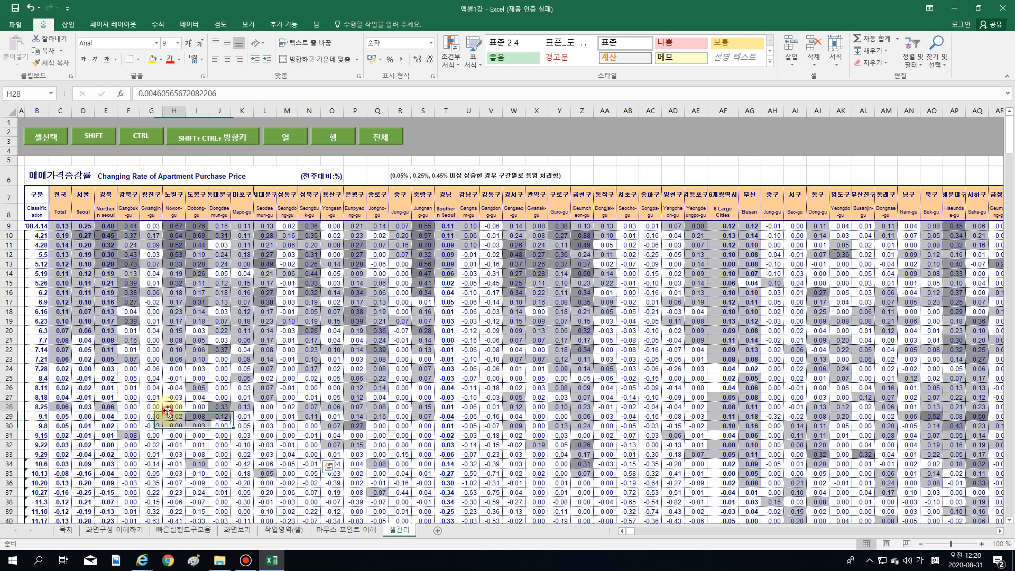
{"action": "left_click", "coordinate": [135, 397], "text": "shift"}
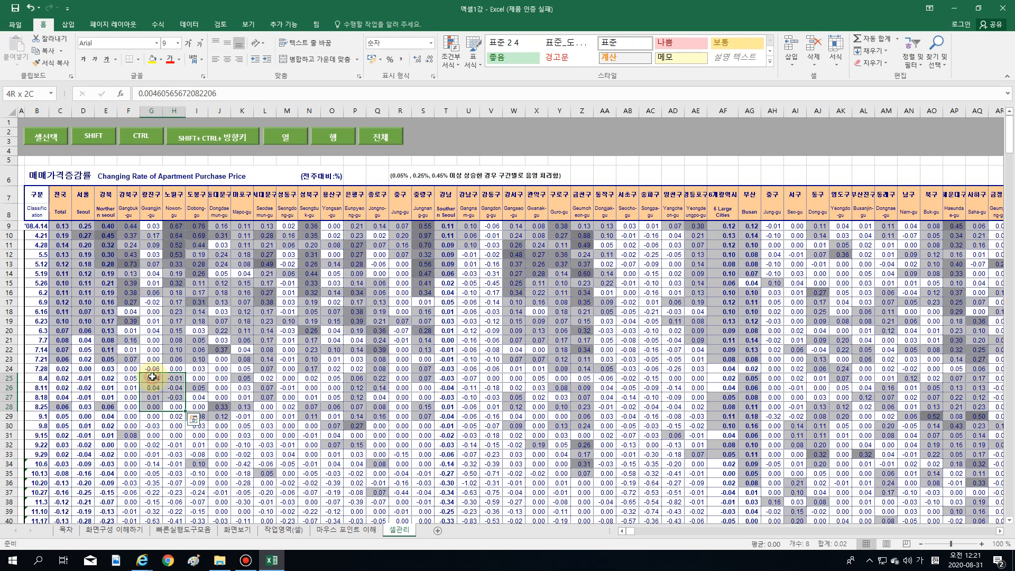
{"action": "left_click", "coordinate": [242, 435]}
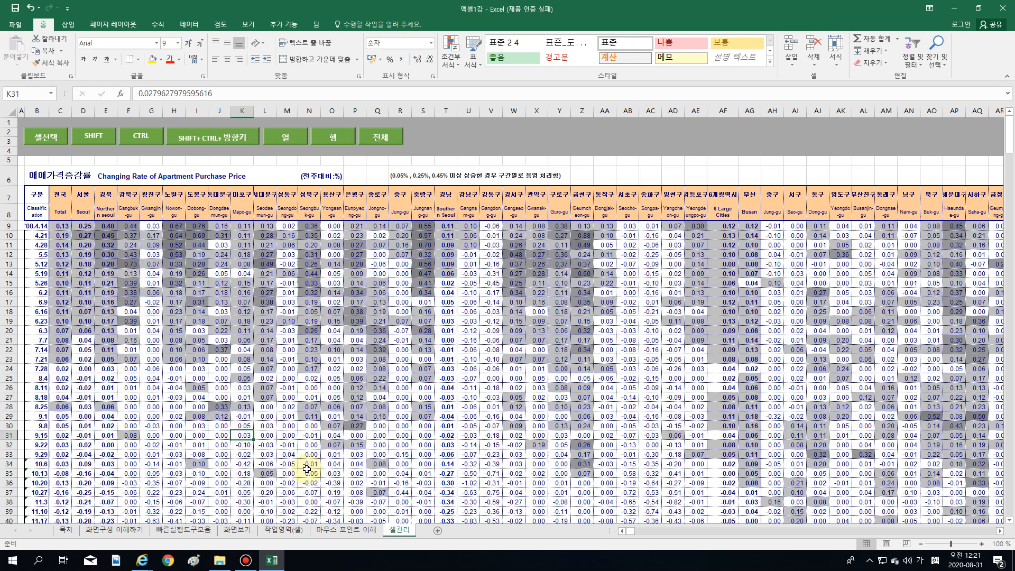
{"action": "left_click", "coordinate": [332, 483], "text": "shift"}
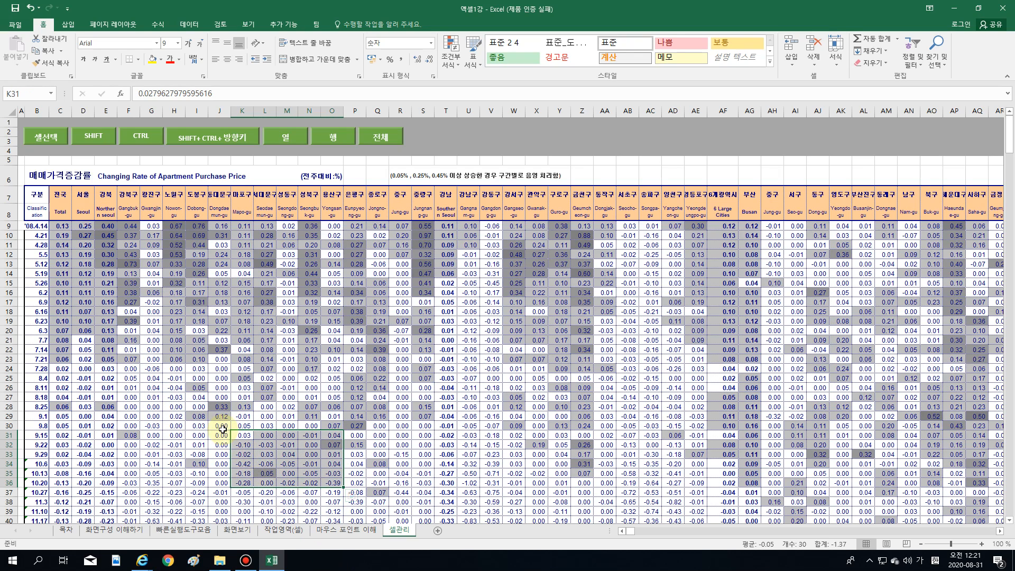
- Select the range F25:M31 and fill it with yellow
{"action": "left_click", "coordinate": [129, 378]}
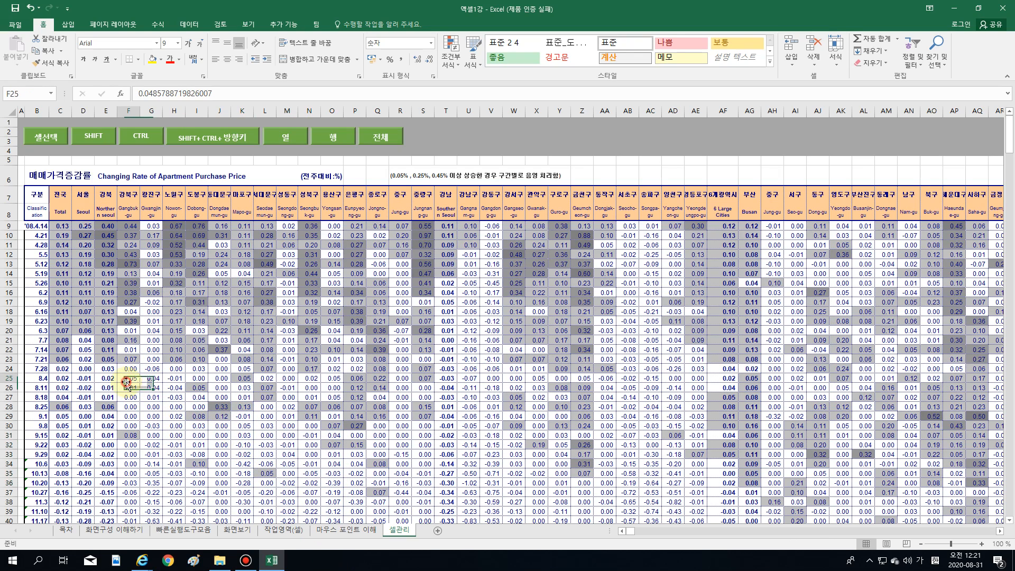
{"action": "left_click", "coordinate": [277, 436], "text": "shift"}
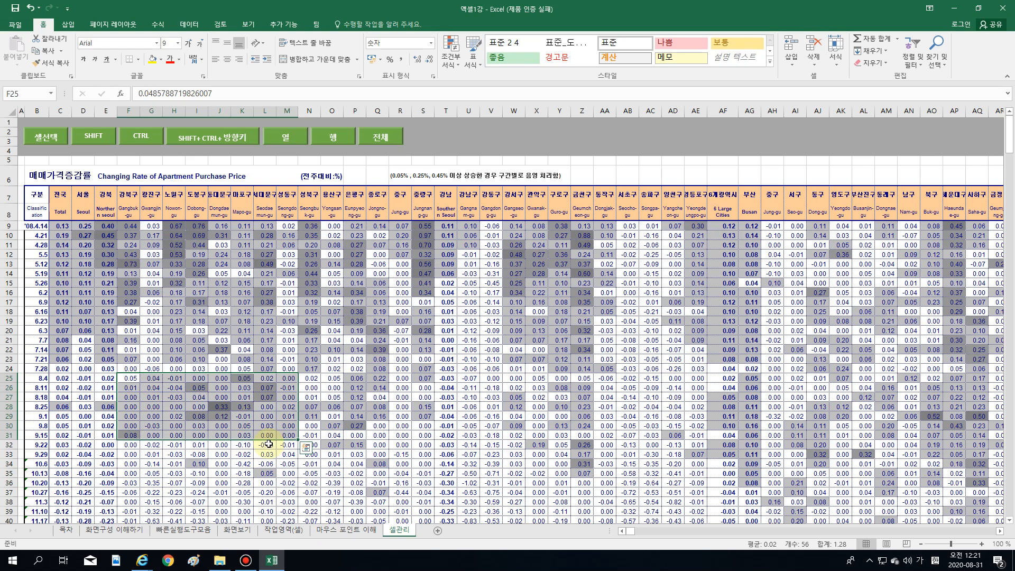
{"action": "left_click", "coordinate": [152, 63]}
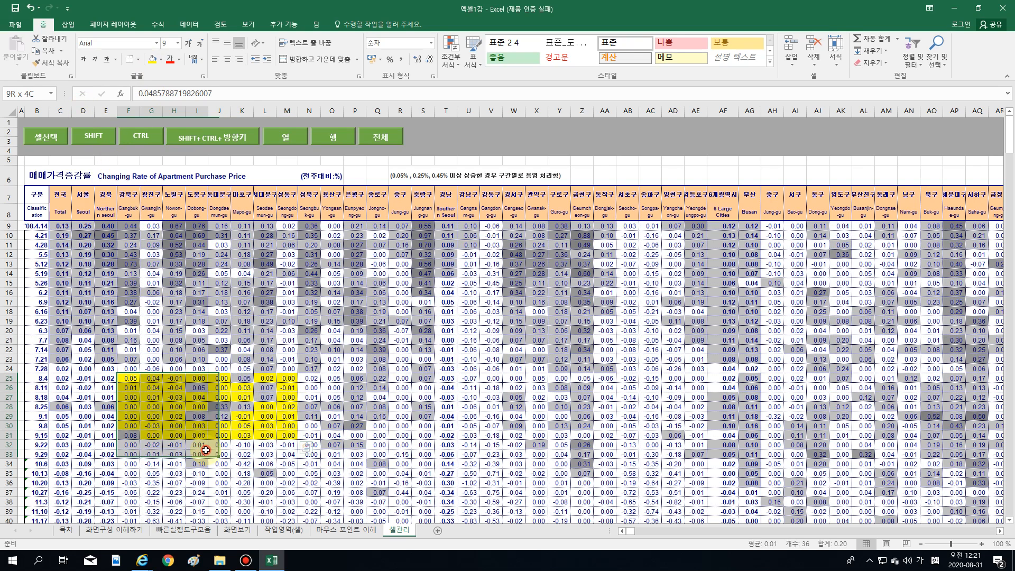
- Select the range H34:N37, starting from N34 and extending down and left to H37
{"action": "left_click", "coordinate": [309, 464]}
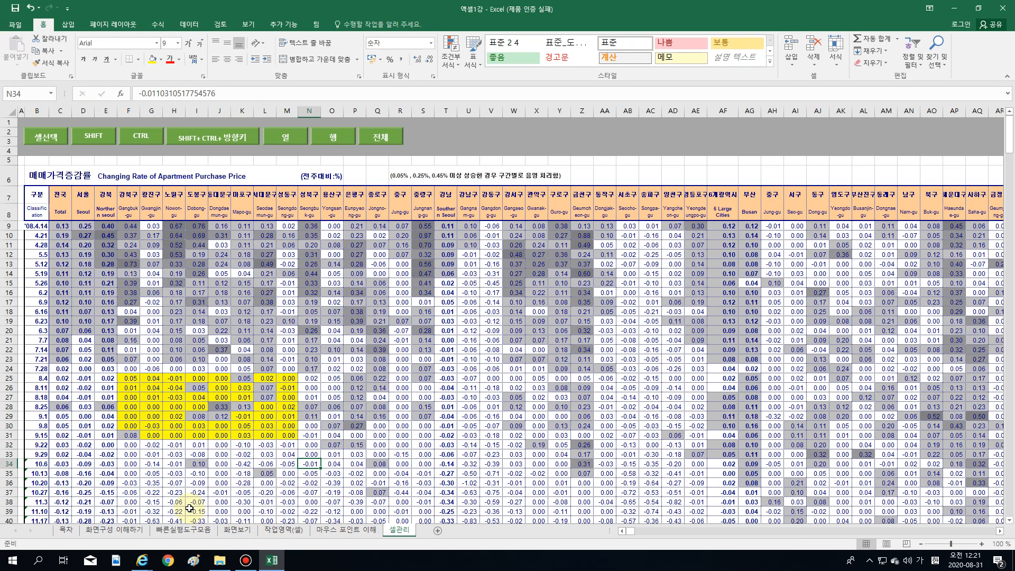
{"action": "left_click", "coordinate": [173, 491], "text": "shift"}
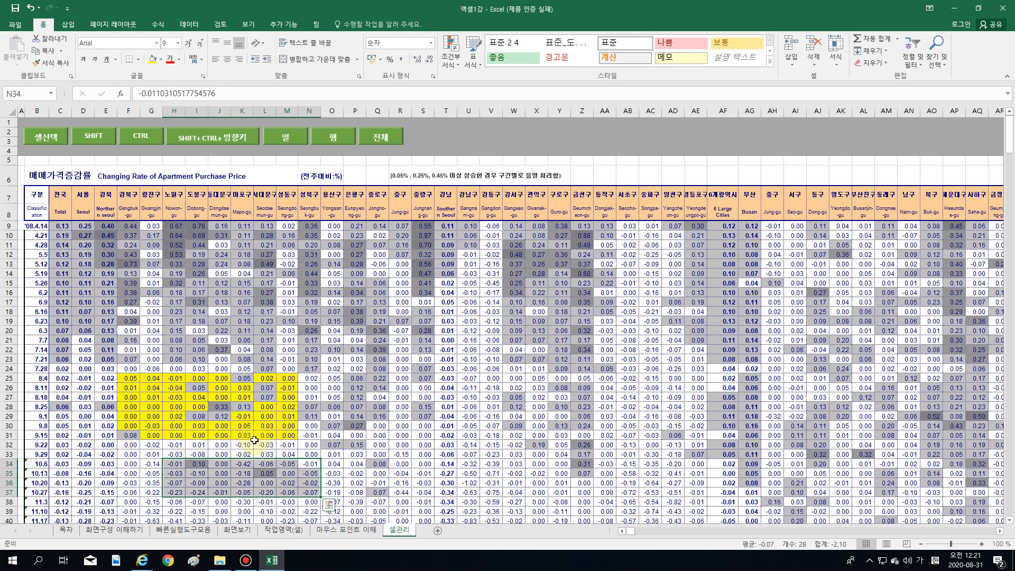
- Select the range H34:N38, starting from N34 and extending down and left to H38
{"action": "left_click", "coordinate": [299, 464]}
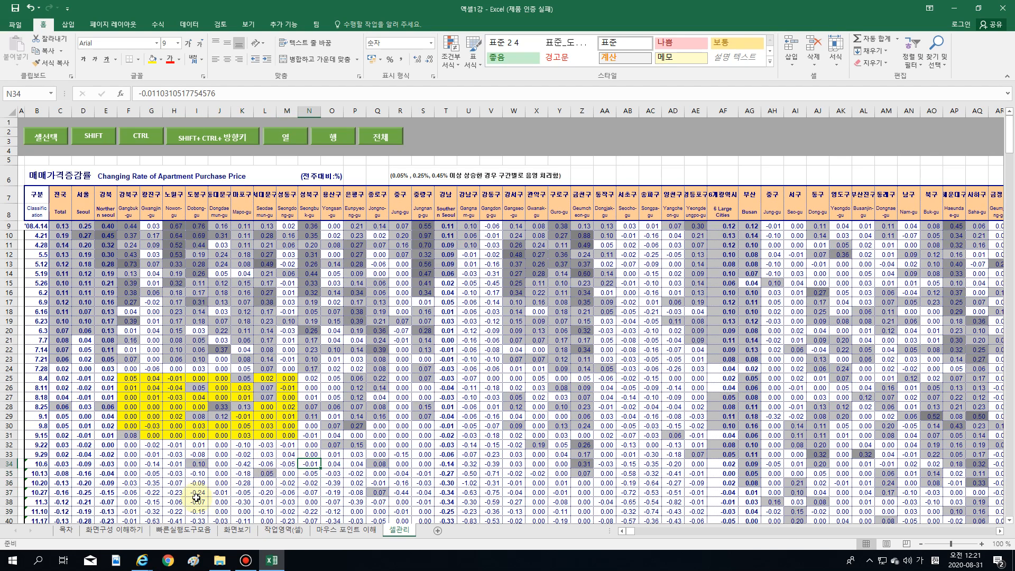
{"action": "left_click", "coordinate": [178, 498], "text": "shift"}
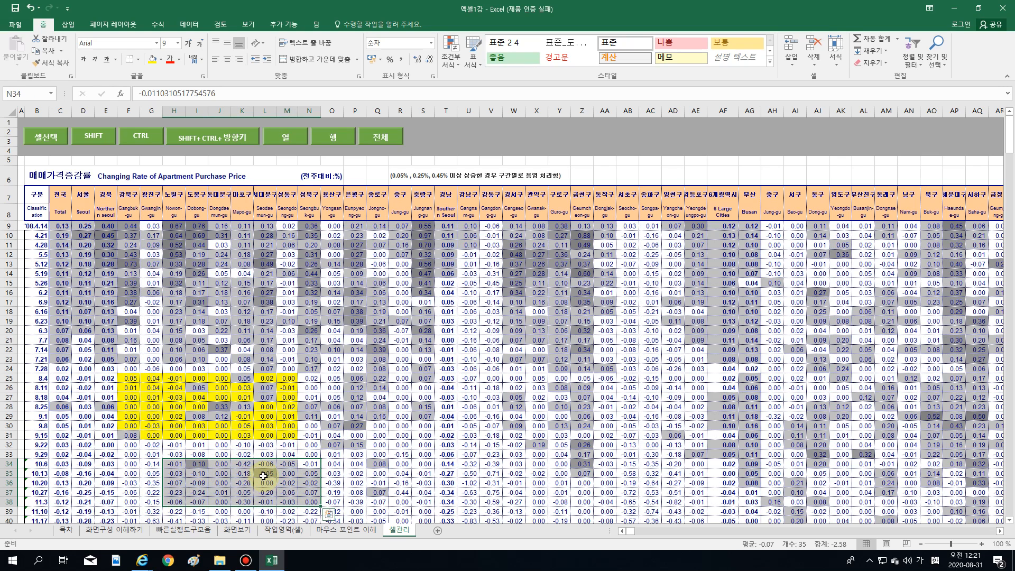
- Fill the separate cells G33, K33, M34, E35, J35, O35, E36, K36, I37, K37, I38, O38, F39, J39 and M39 with yellow
{"action": "left_click", "coordinate": [144, 454]}
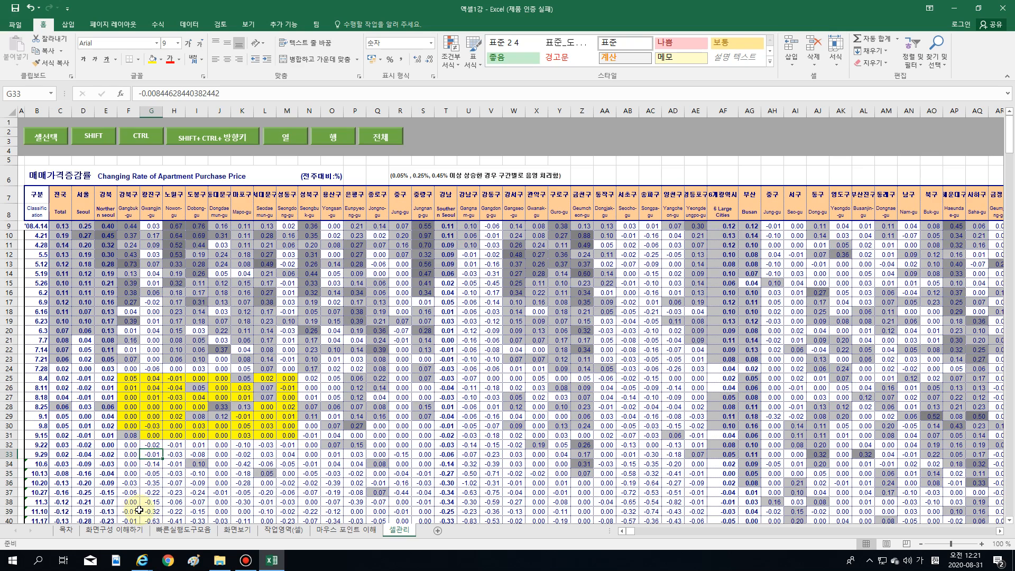
{"action": "left_click", "coordinate": [242, 490], "text": "ctrl"}
{"action": "left_click", "coordinate": [287, 464], "text": "ctrl"}
{"action": "left_click", "coordinate": [220, 473], "text": "ctrl"}
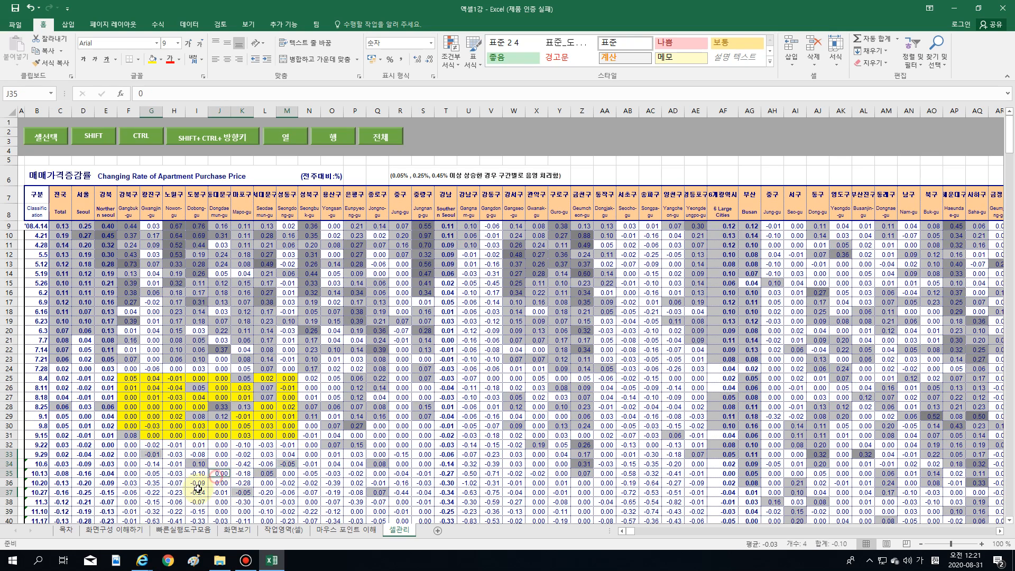
{"action": "left_click", "coordinate": [130, 512], "text": "ctrl"}
{"action": "left_click", "coordinate": [109, 482], "text": "ctrl"}
{"action": "left_click", "coordinate": [105, 473], "text": "ctrl"}
{"action": "left_click", "coordinate": [242, 482], "text": "ctrl"}
{"action": "left_click", "coordinate": [241, 454], "text": "ctrl"}
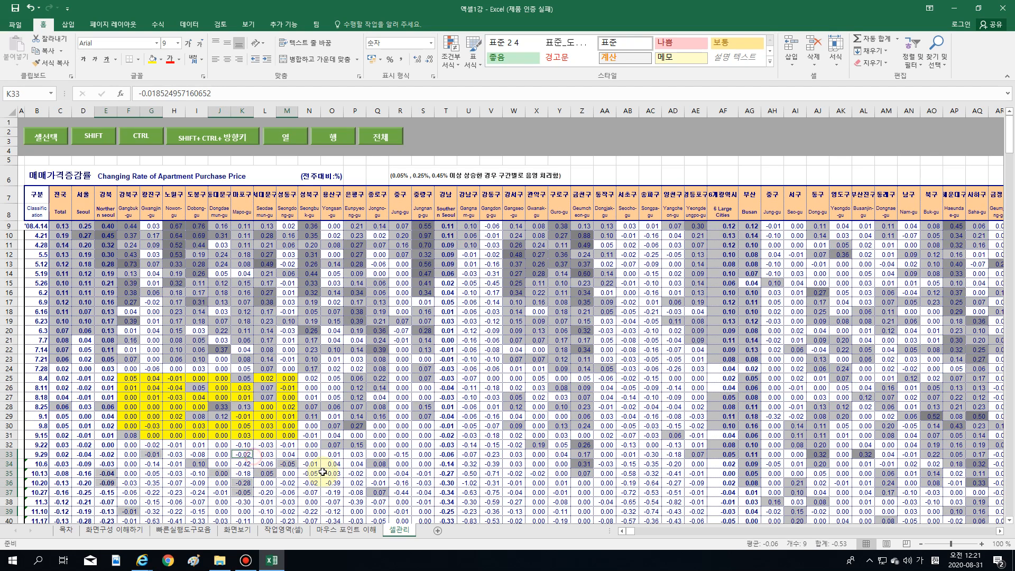
{"action": "left_click", "coordinate": [332, 474], "text": "ctrl"}
{"action": "left_click", "coordinate": [332, 502], "text": "ctrl"}
{"action": "left_click", "coordinate": [287, 512], "text": "ctrl"}
{"action": "left_click", "coordinate": [220, 511], "text": "ctrl"}
{"action": "left_click", "coordinate": [197, 502], "text": "ctrl"}
{"action": "left_click", "coordinate": [197, 492], "text": "ctrl"}
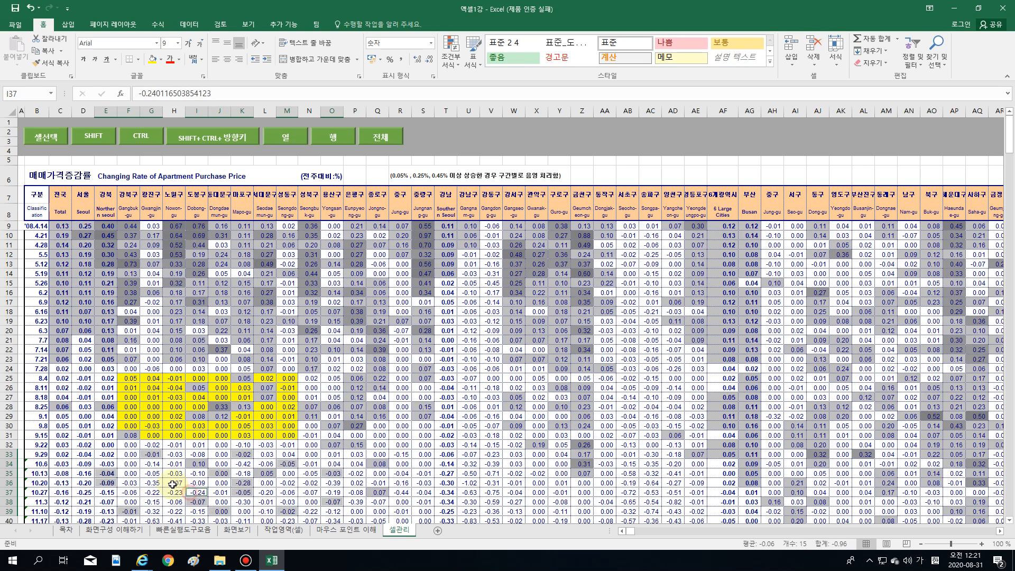
{"action": "left_click", "coordinate": [151, 58]}
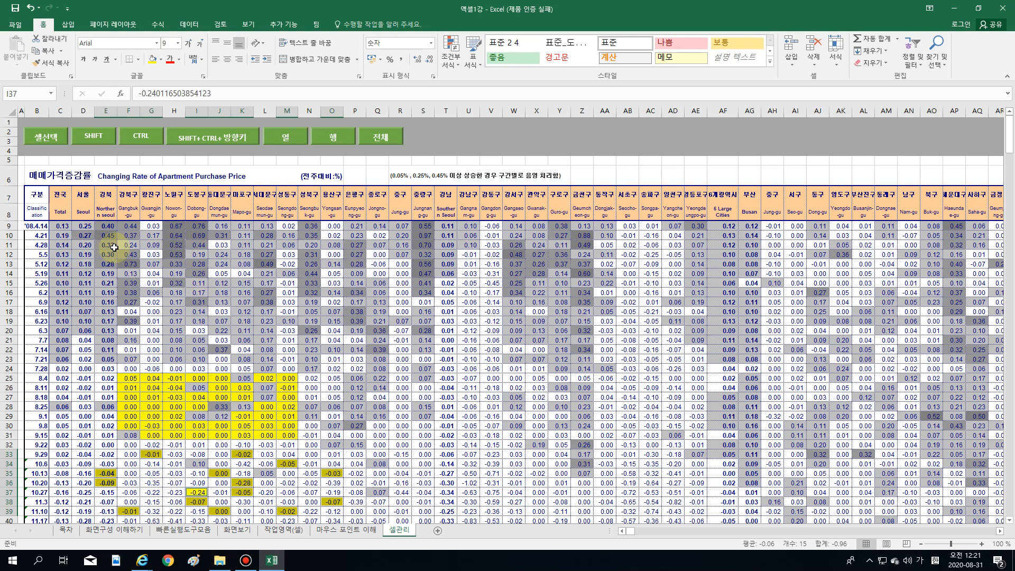
- Move the cell cursor among single cells around C12 and D13, ending on C11
{"action": "left_click", "coordinate": [66, 256]}
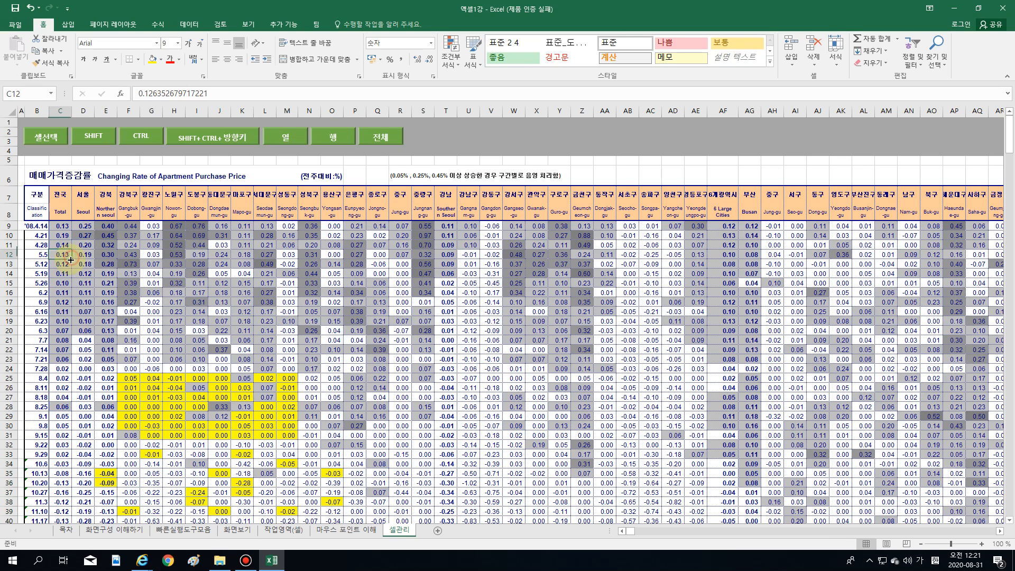
{"action": "left_click", "coordinate": [63, 252]}
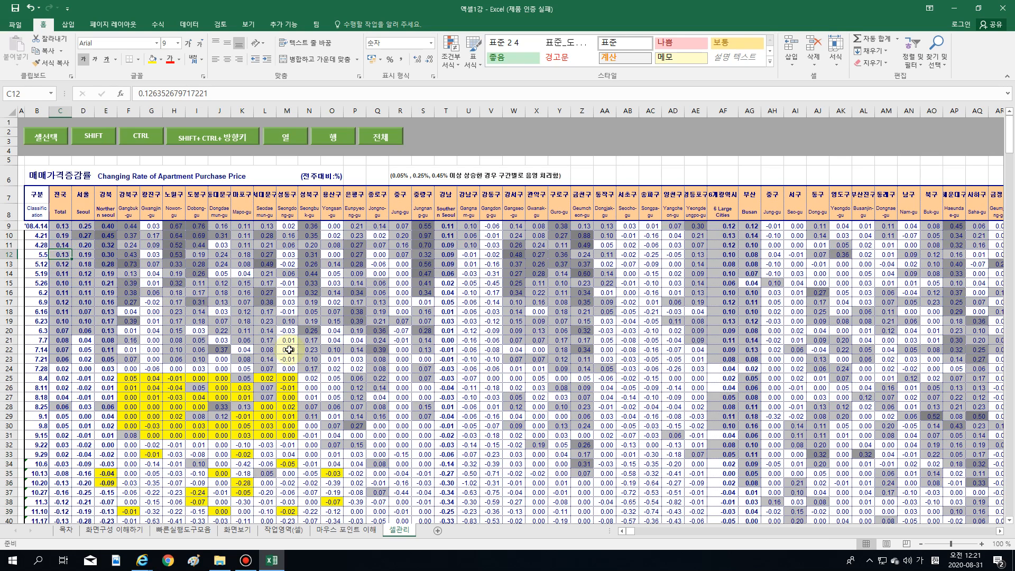
{"action": "left_click", "coordinate": [60, 290]}
{"action": "left_click", "coordinate": [58, 256]}
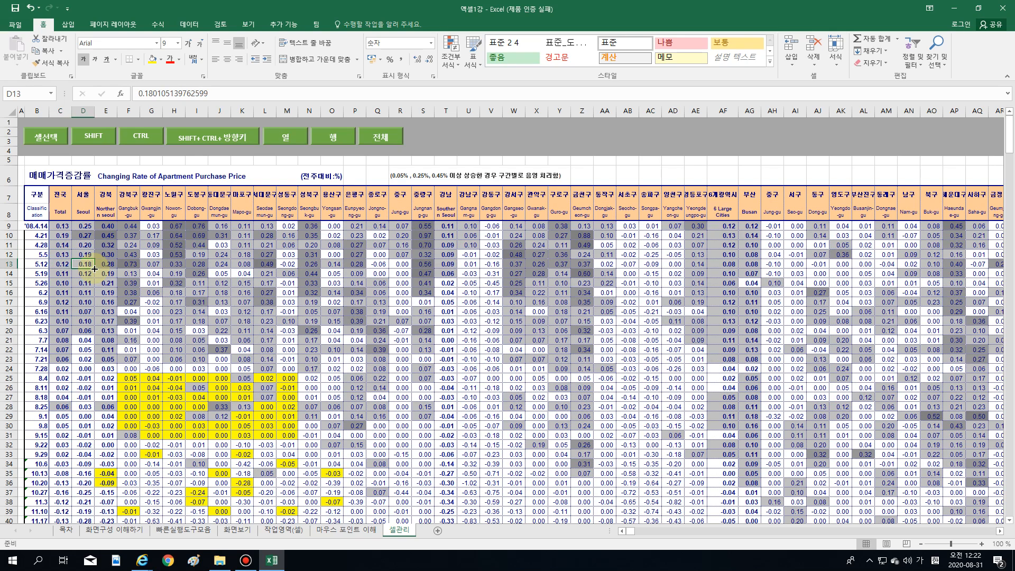
{"action": "key", "text": "Up"}
{"action": "key", "text": "Left"}
{"action": "key", "text": "Right"}
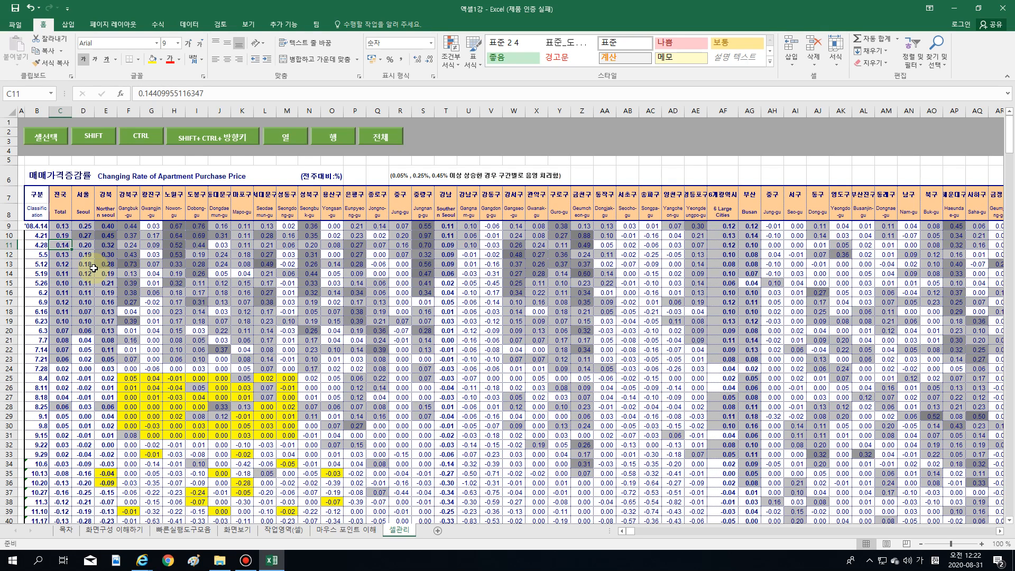
- Extend the selection row by row from C11 down to C27
{"action": "key", "text": "shift+Down"}
{"action": "key", "text": "shift+Down"}
{"action": "key", "text": "shift+Down"}
{"action": "key", "text": "shift+Down"}
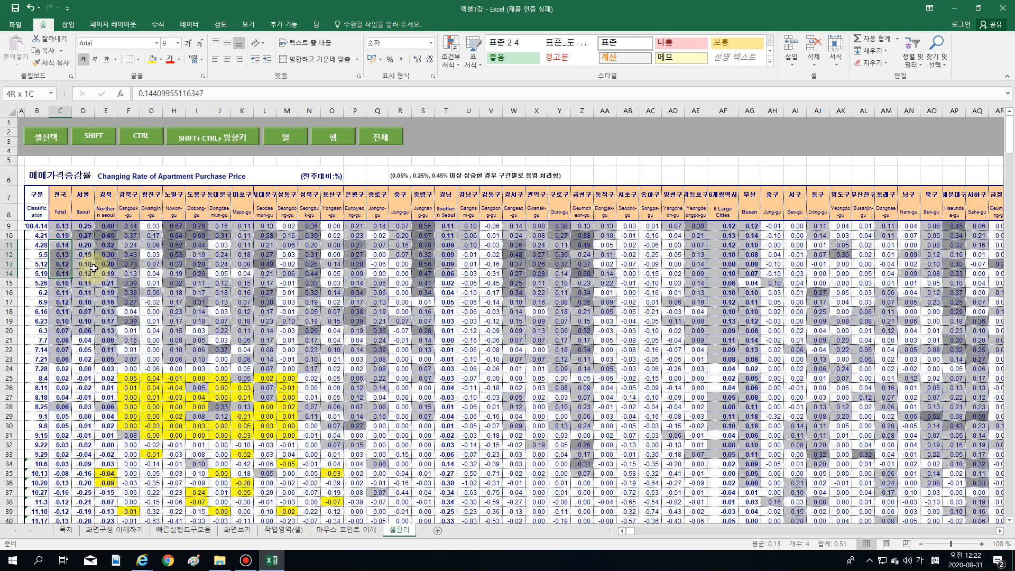
{"action": "key", "text": "shift+Down"}
{"action": "key", "text": "shift+Down"}
{"action": "key", "text": "shift+Down"}
{"action": "key", "text": "shift+Down"}
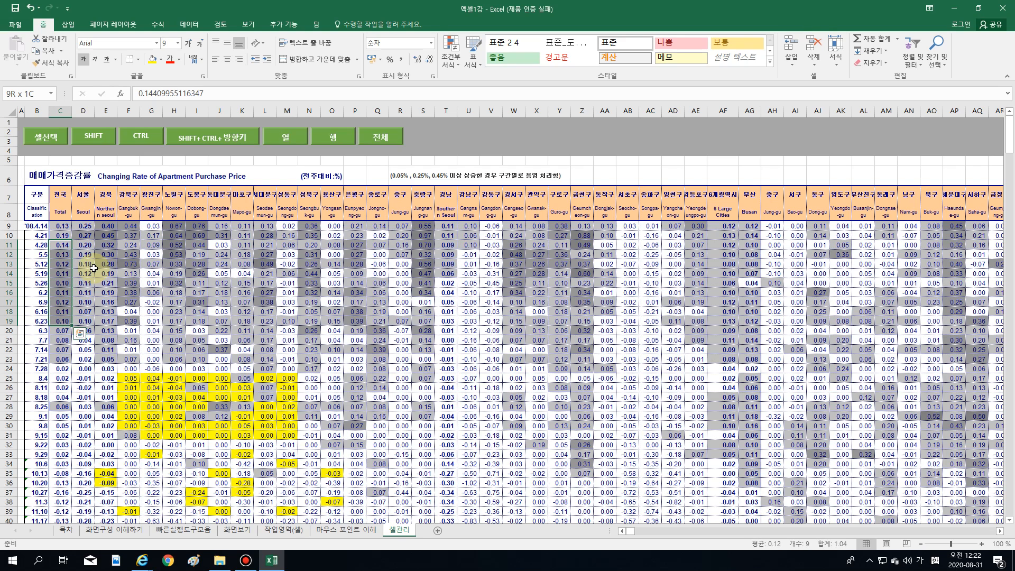
{"action": "key", "text": "shift+Down"}
{"action": "key", "text": "shift+Down"}
{"action": "key", "text": "shift+Down"}
{"action": "key", "text": "shift+Down"}
{"action": "key", "text": "shift+Down"}
{"action": "key", "text": "shift+Down"}
{"action": "key", "text": "shift+Down"}
{"action": "key", "text": "shift+Down"}
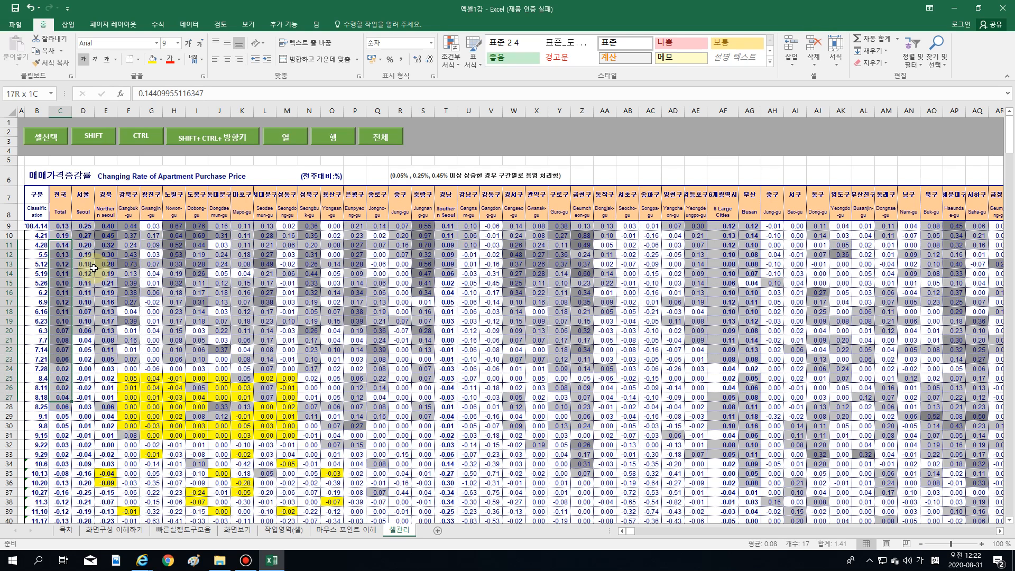
- Shrink the C11:C27 selection row by row back to C11 alone
{"action": "key", "text": "shift+Up"}
{"action": "key", "text": "shift+Up"}
{"action": "key", "text": "shift+Up"}
{"action": "key", "text": "shift+Up"}
{"action": "key", "text": "shift+Up"}
{"action": "key", "text": "shift+Up"}
{"action": "key", "text": "shift+Up"}
{"action": "key", "text": "shift+Up"}
{"action": "key", "text": "shift+Up"}
{"action": "key", "text": "shift+Up"}
{"action": "key", "text": "shift+Up"}
{"action": "key", "text": "shift+Up"}
{"action": "key", "text": "shift+Up"}
{"action": "key", "text": "shift+Up"}
{"action": "key", "text": "shift+Up"}
{"action": "key", "text": "shift+Up"}
- Extend the selection from C11 across and down, one column or row at a time, to cover C11:G16
{"action": "key", "text": "shift+Right"}
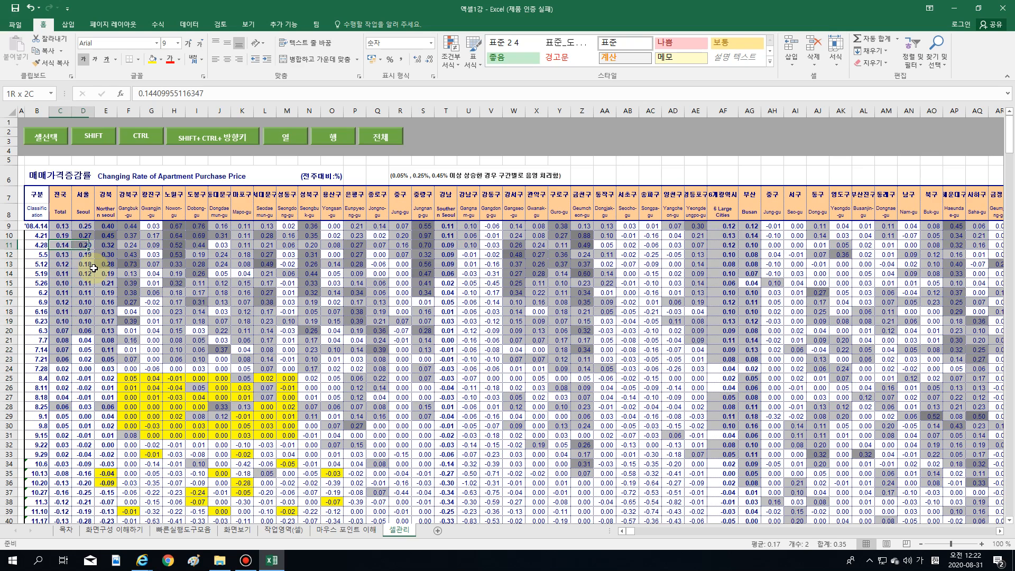
{"action": "key", "text": "shift+Down"}
{"action": "key", "text": "shift+Down"}
{"action": "key", "text": "shift+Down"}
{"action": "key", "text": "shift+Right"}
{"action": "key", "text": "shift+Right"}
{"action": "key", "text": "shift+Down"}
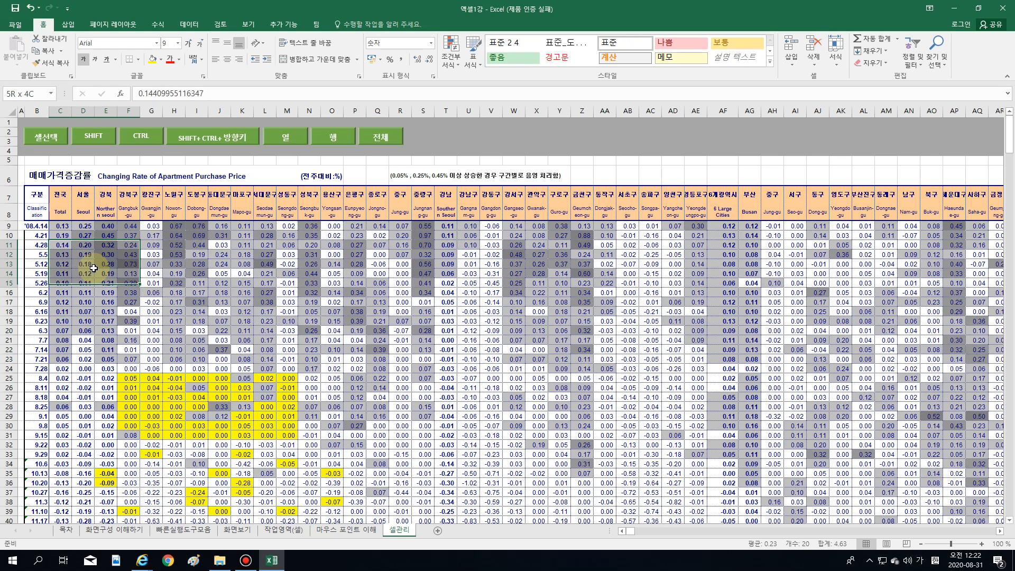
{"action": "key", "text": "shift+Down"}
{"action": "key", "text": "shift+Right"}
- Reduce the C11:G16 selection to column C, then back up to the single cell C11
{"action": "key", "text": "shift+Left"}
{"action": "key", "text": "shift+Left"}
{"action": "key", "text": "shift+Left"}
{"action": "key", "text": "shift+Left"}
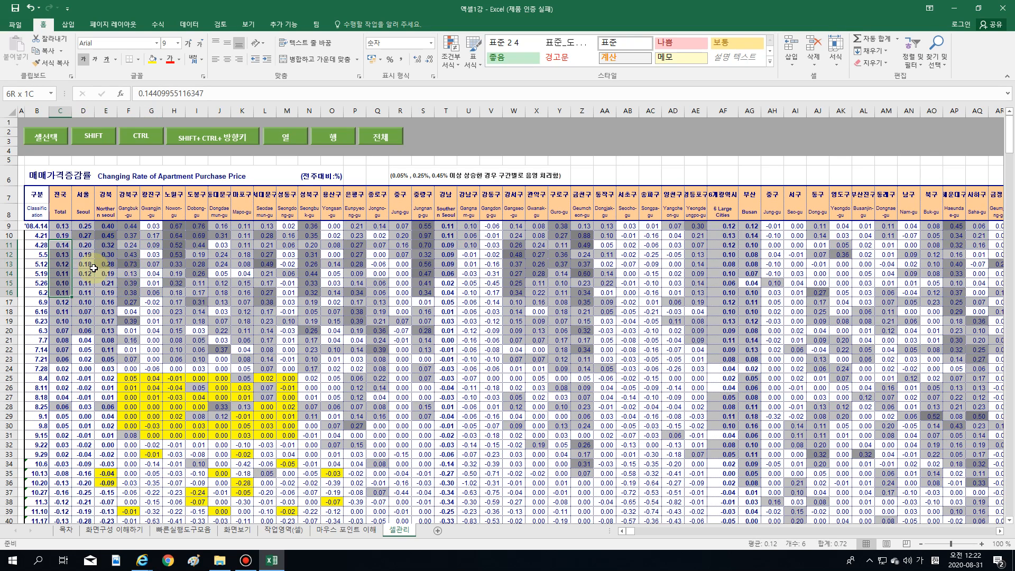
{"action": "key", "text": "shift+Up"}
{"action": "key", "text": "shift+Up"}
{"action": "key", "text": "shift+Up"}
{"action": "key", "text": "shift+Up"}
{"action": "key", "text": "shift+Up"}
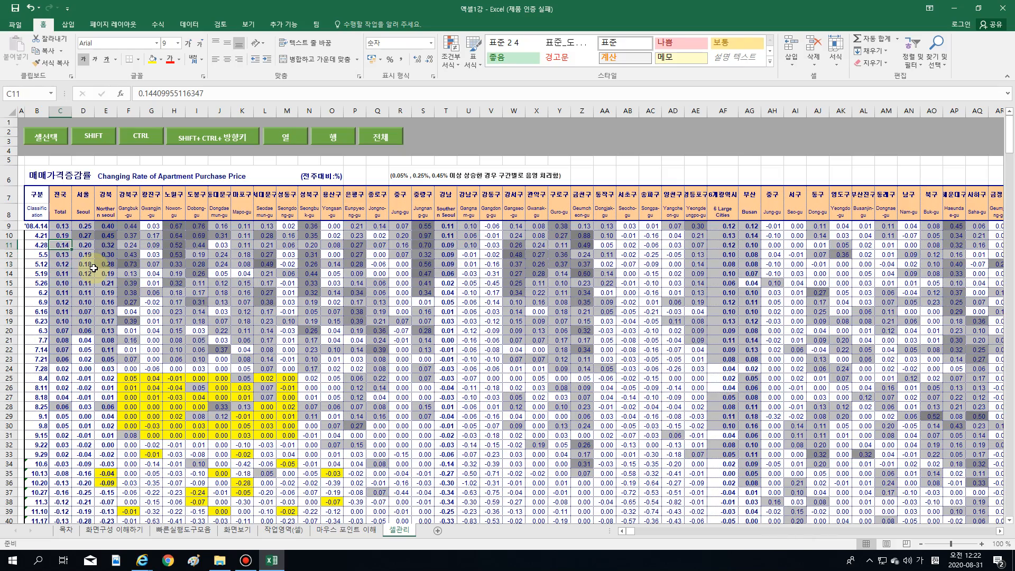
- Jump to the last filled cell of column C, C441, then jump back up to the header cell C7
{"action": "key", "text": "ctrl+Down"}
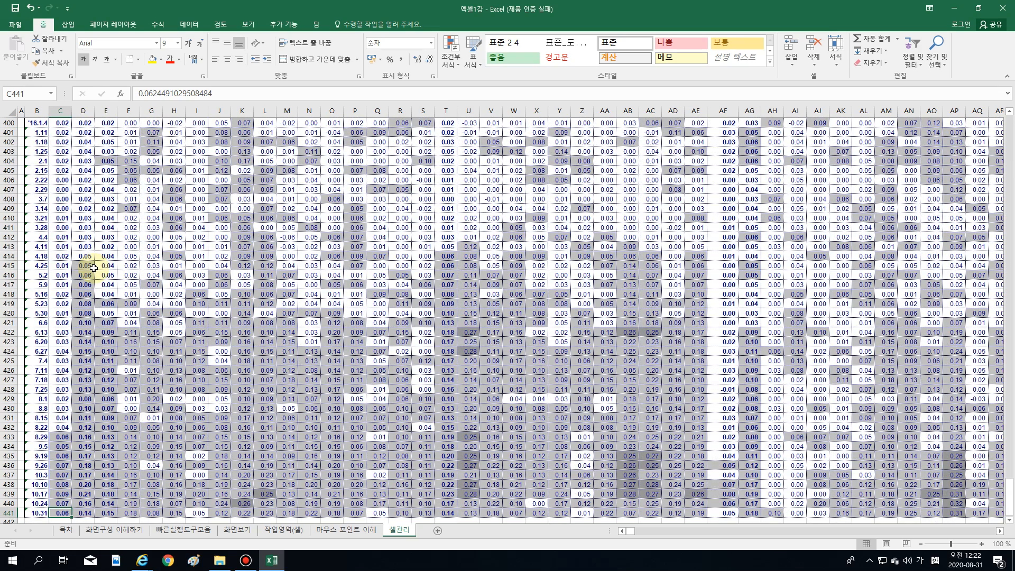
{"action": "scroll", "coordinate": [100, 318], "scroll_direction": "down", "scroll_amount": 5}
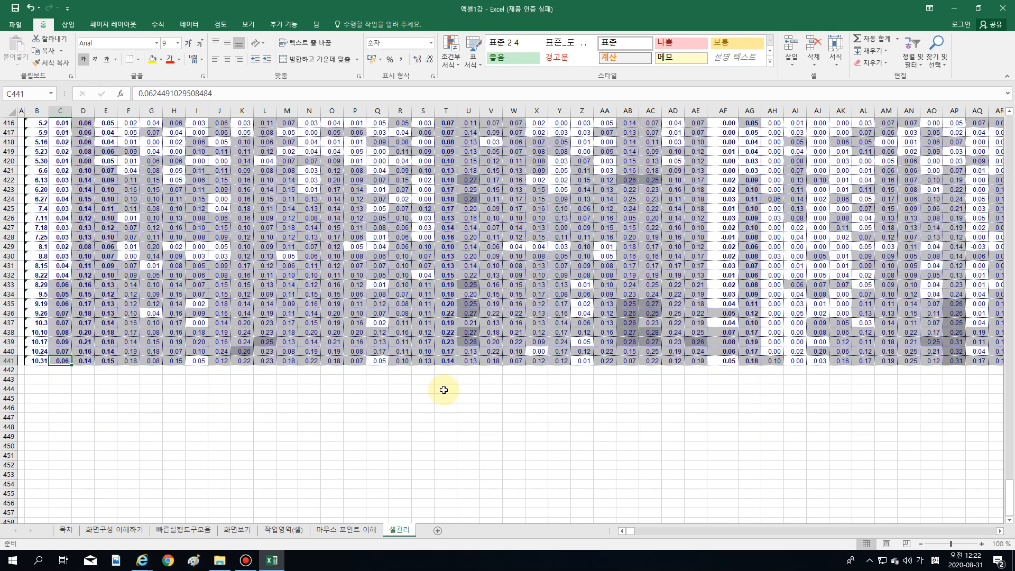
{"action": "key", "text": "ctrl+Up"}
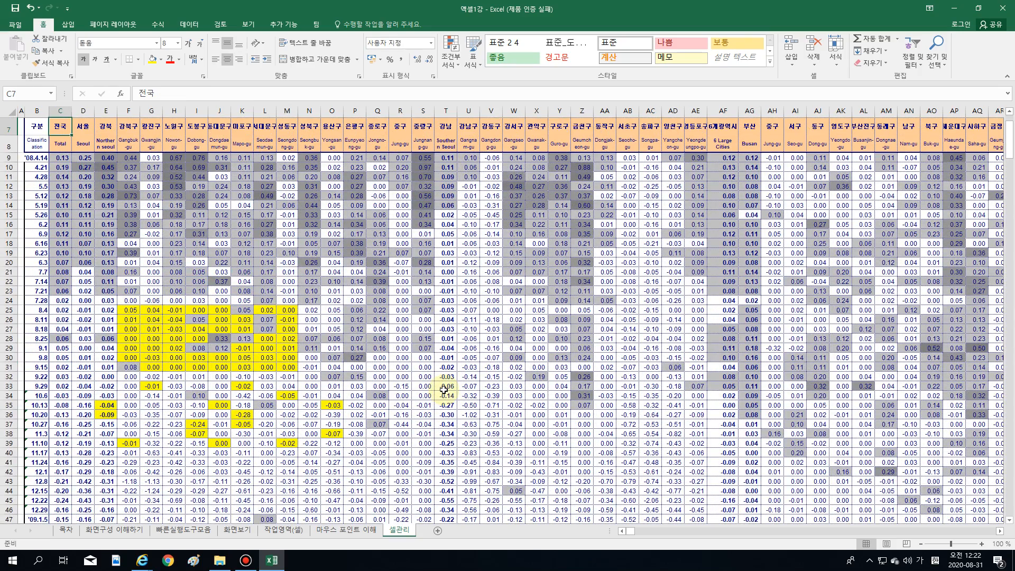
{"action": "scroll", "coordinate": [445, 387], "scroll_direction": "up", "scroll_amount": 2}
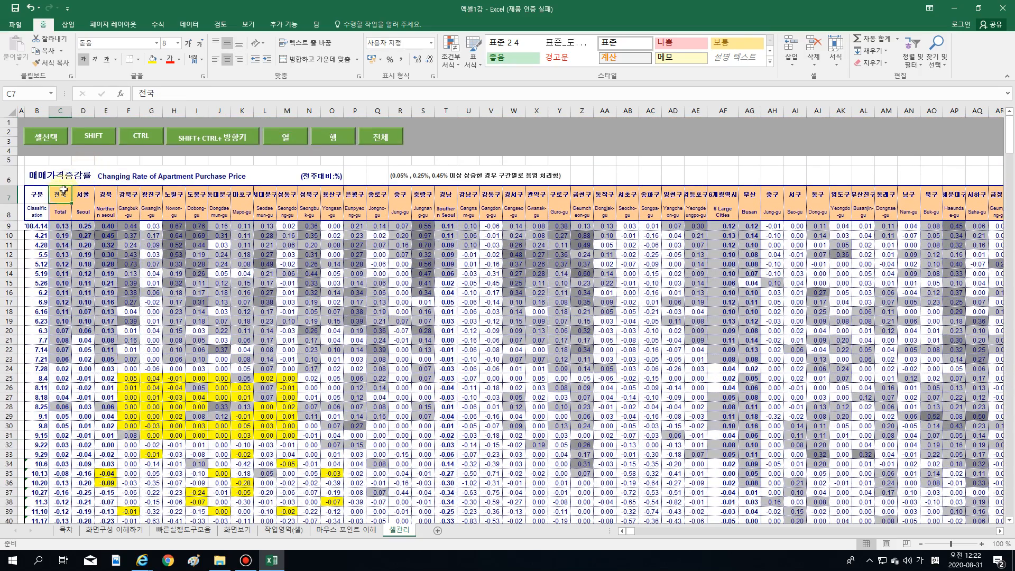
- Select all column C data from C9 down to C441 in one move and check where the selection ends
{"action": "left_click", "coordinate": [69, 177]}
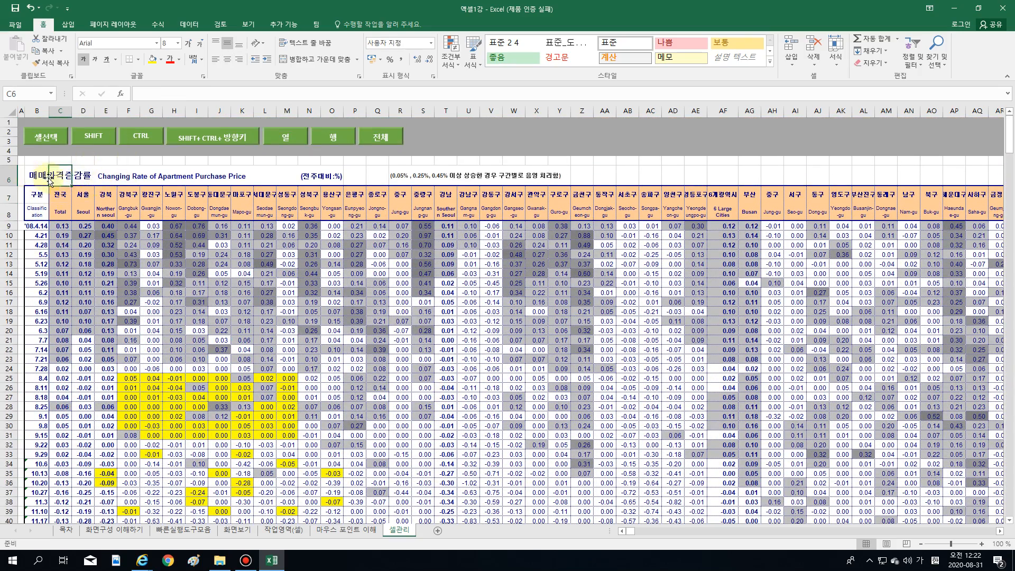
{"action": "left_click", "coordinate": [59, 192]}
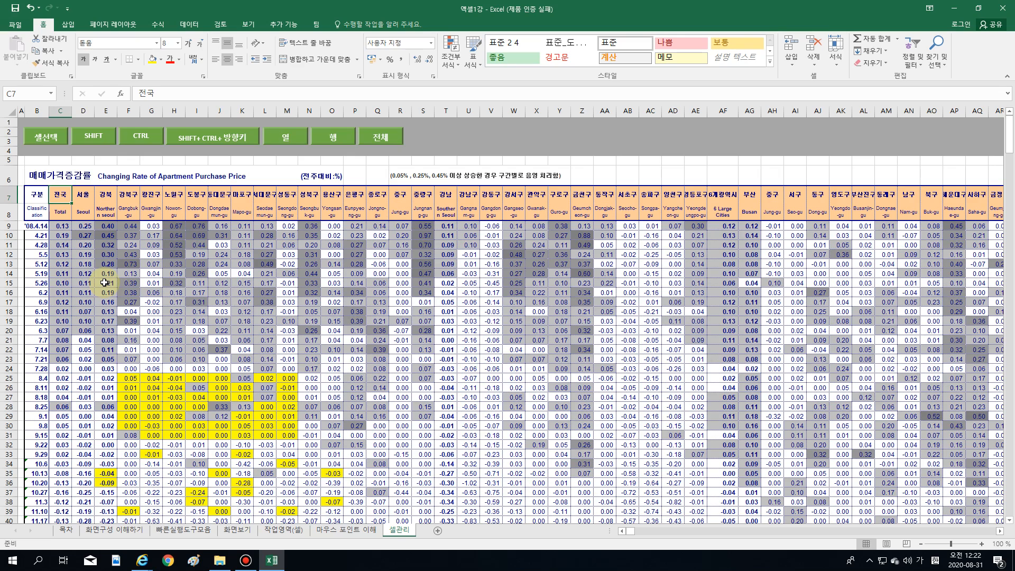
{"action": "key", "text": "Down"}
{"action": "key", "text": "Down"}
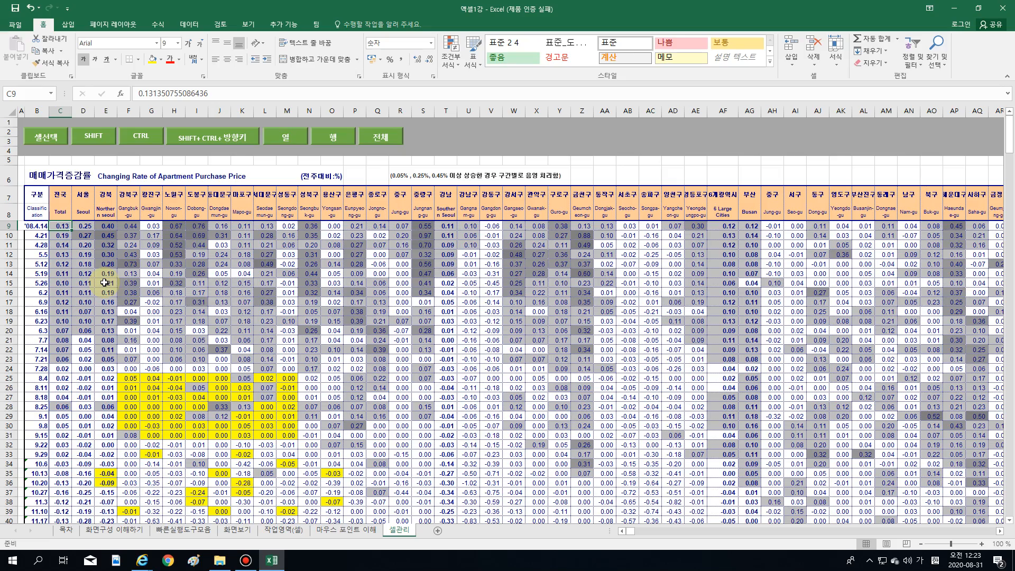
{"action": "key", "text": "ctrl+shift+Down"}
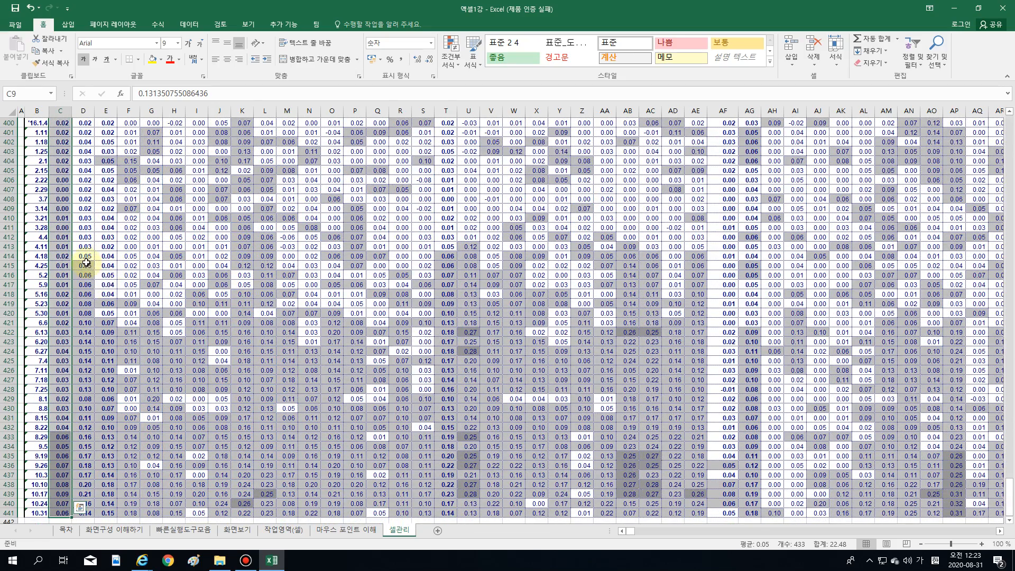
{"action": "scroll", "coordinate": [61, 370], "scroll_direction": "down", "scroll_amount": 3}
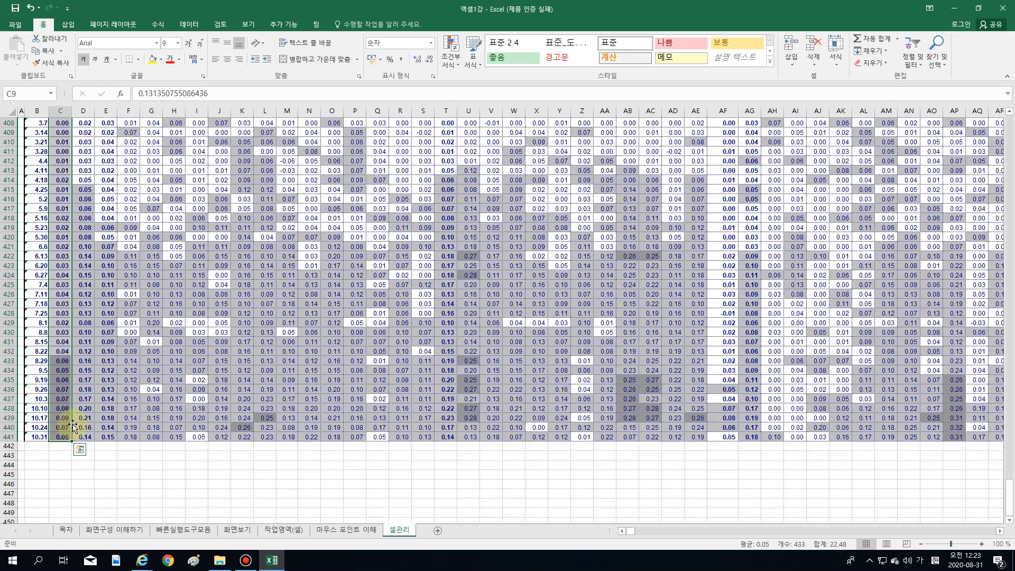
{"action": "scroll", "coordinate": [66, 423], "scroll_direction": "up", "scroll_amount": 1}
{"action": "scroll", "coordinate": [68, 498], "scroll_direction": "down", "scroll_amount": 1}
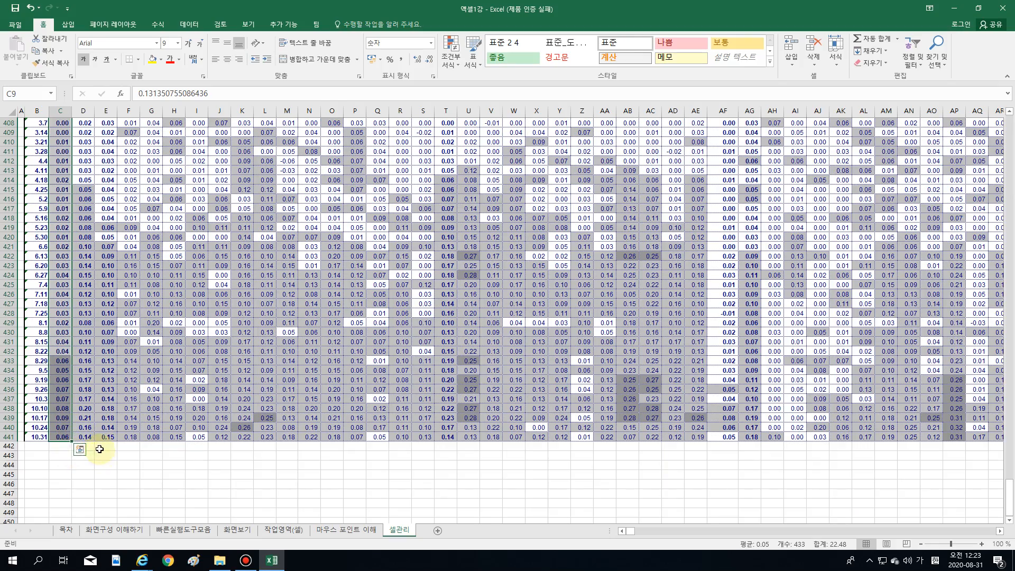
- Flip the column C selection upward so it runs from C9 to the header cell C7
{"action": "scroll", "coordinate": [101, 447], "scroll_direction": "up", "scroll_amount": 20}
{"action": "scroll", "coordinate": [132, 478], "scroll_direction": "up", "scroll_amount": 20}
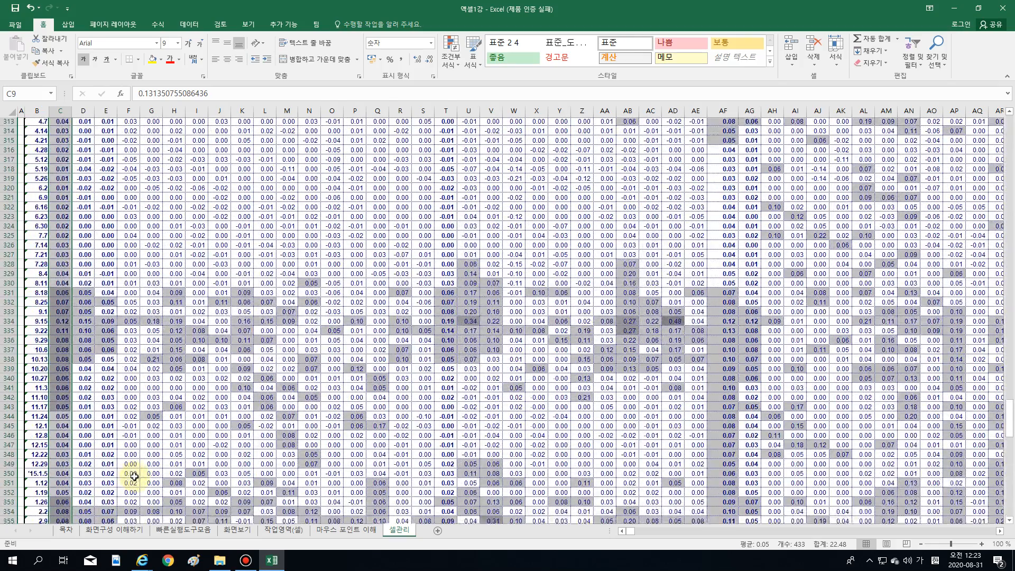
{"action": "scroll", "coordinate": [155, 490], "scroll_direction": "up", "scroll_amount": 20}
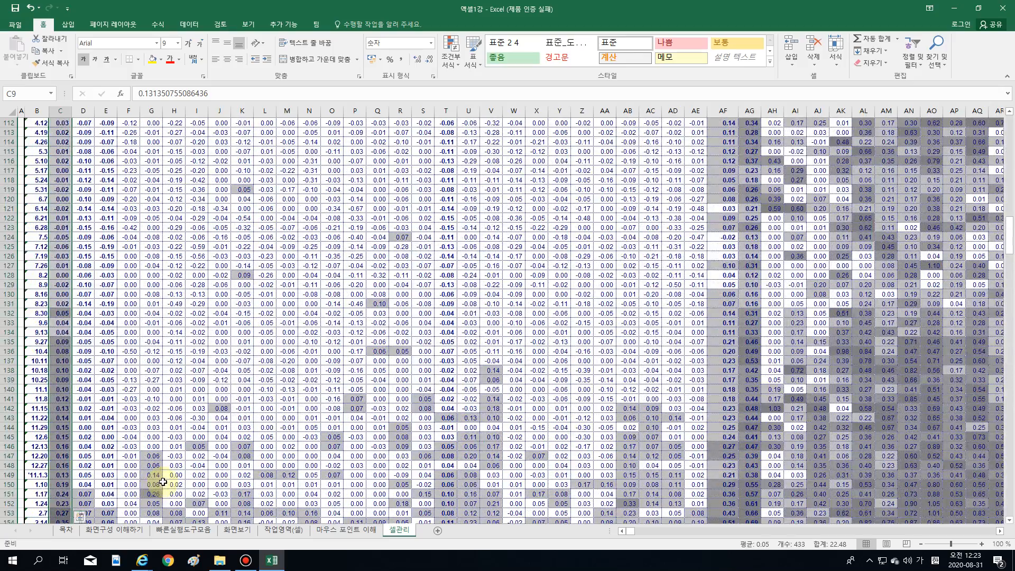
{"action": "key", "text": "ctrl+shift+Up"}
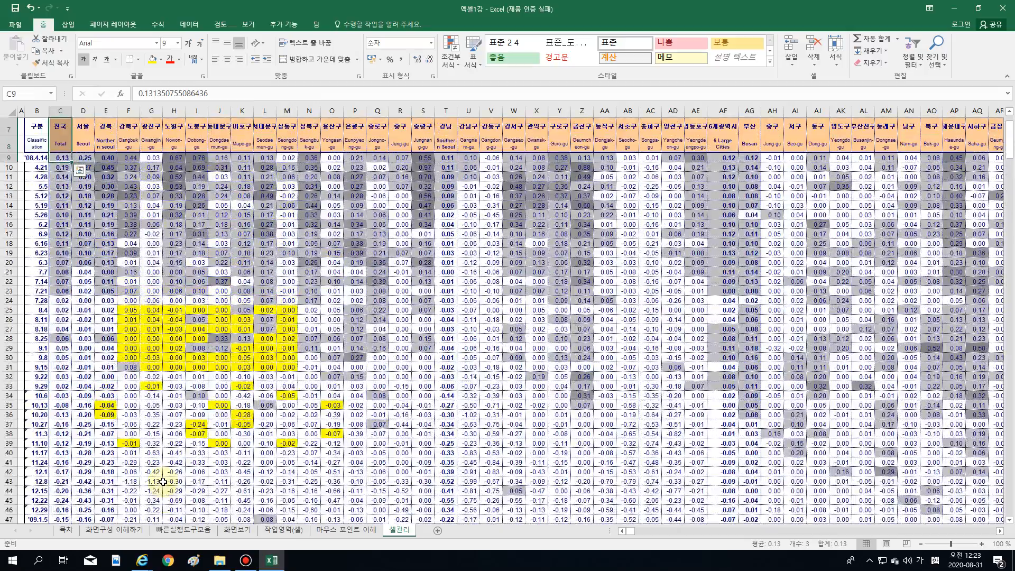
{"action": "scroll", "coordinate": [163, 481], "scroll_direction": "up", "scroll_amount": 2}
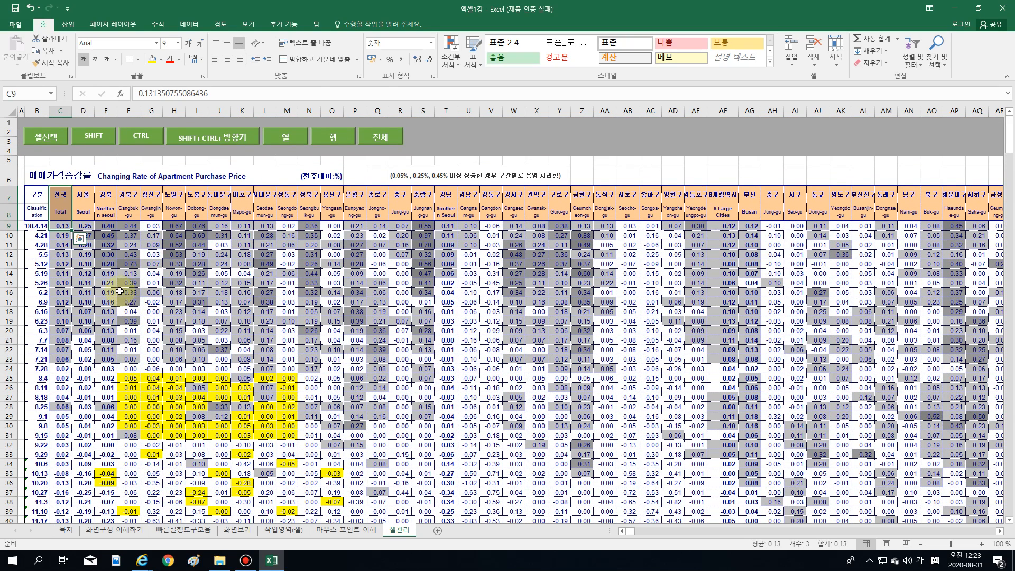
- Select the entire column D and look through it beyond the table's last row
{"action": "left_click", "coordinate": [83, 112]}
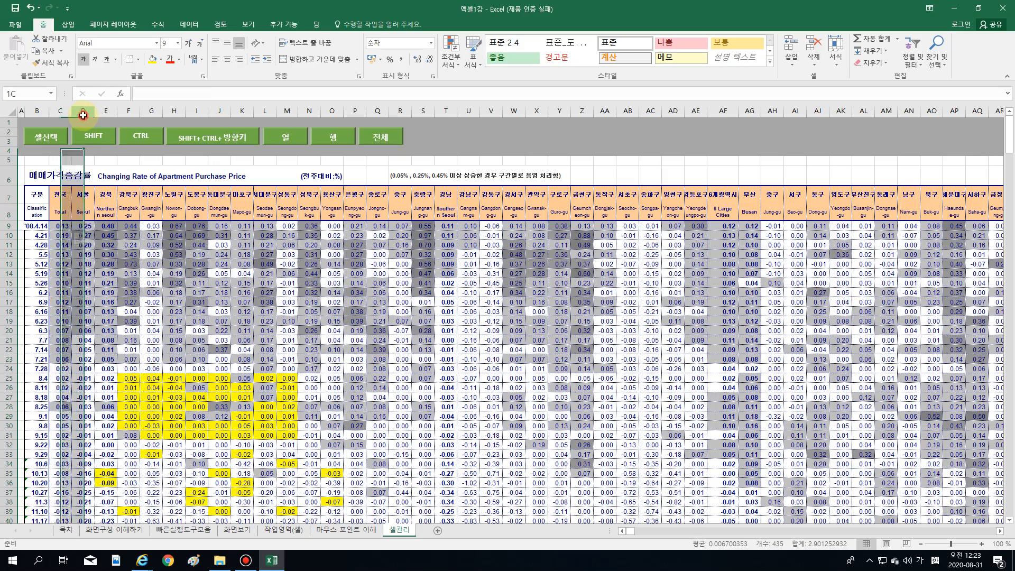
{"action": "scroll", "coordinate": [112, 314], "scroll_direction": "down", "scroll_amount": 3}
{"action": "scroll", "coordinate": [112, 314], "scroll_direction": "down", "scroll_amount": 20}
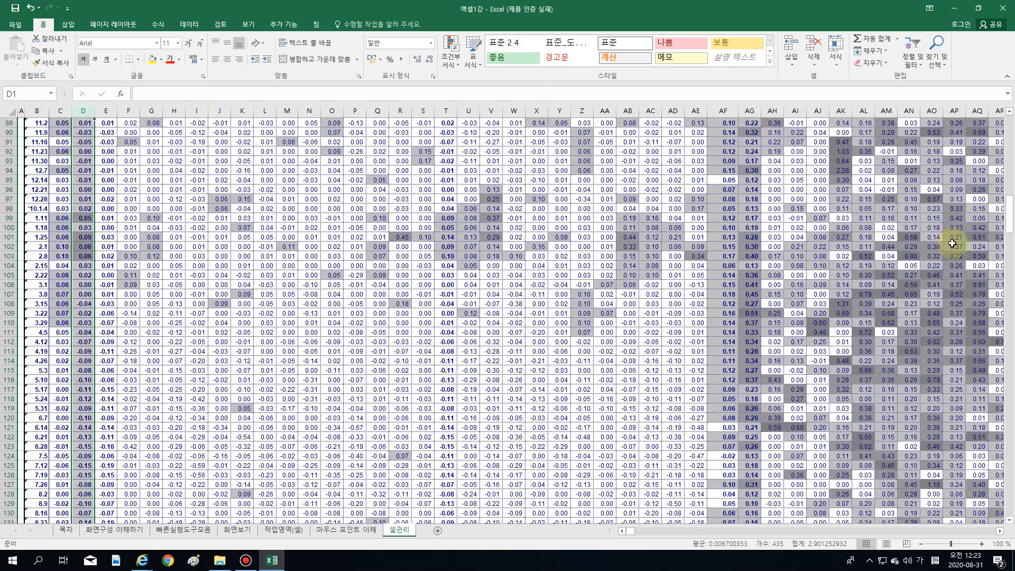
{"action": "left_click_drag", "start_coordinate": [1010, 228], "coordinate": [1009, 495]}
{"action": "scroll", "coordinate": [766, 560], "scroll_direction": "down", "scroll_amount": 20}
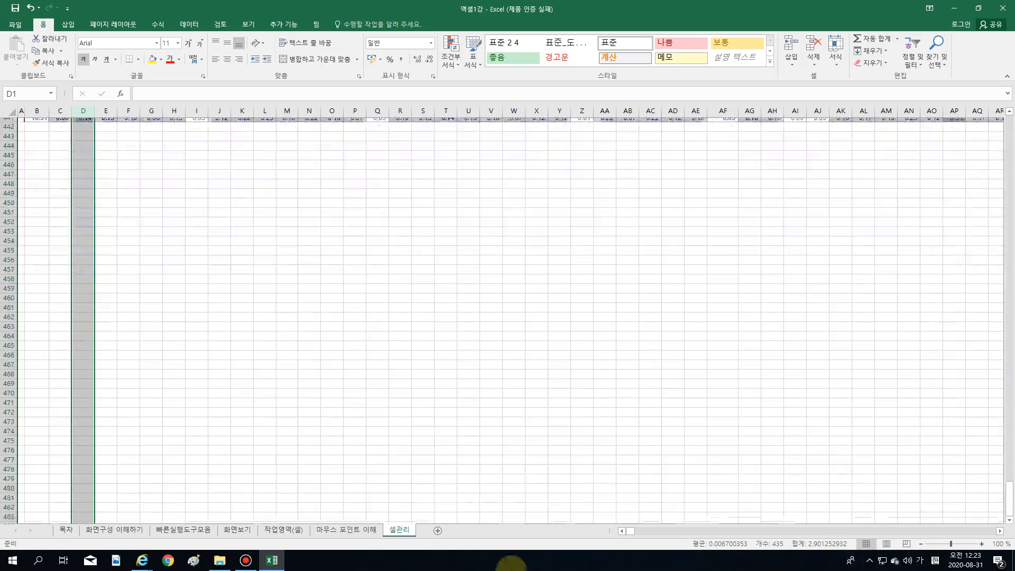
- Select the entire row 405 on the 셀관리 sheet and look through the table up to its header rows
{"action": "scroll", "coordinate": [102, 447], "scroll_direction": "down", "scroll_amount": 8}
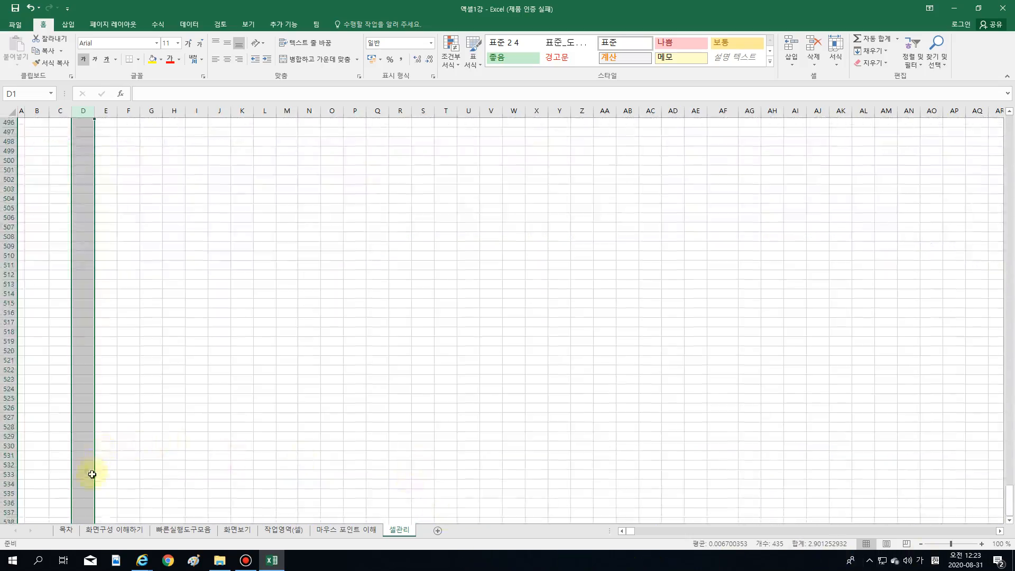
{"action": "scroll", "coordinate": [91, 483], "scroll_direction": "up", "scroll_amount": 20}
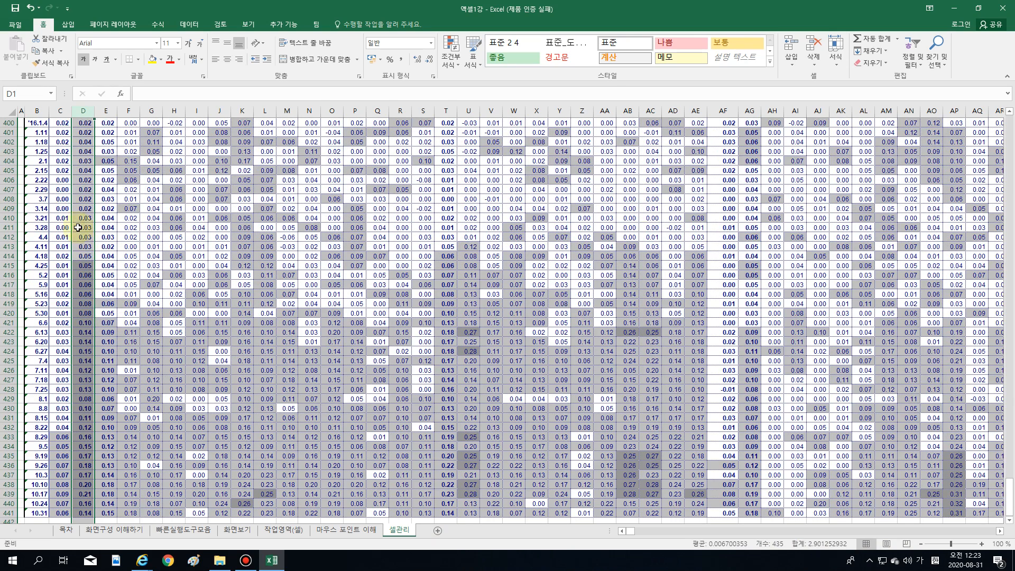
{"action": "left_click", "coordinate": [9, 170]}
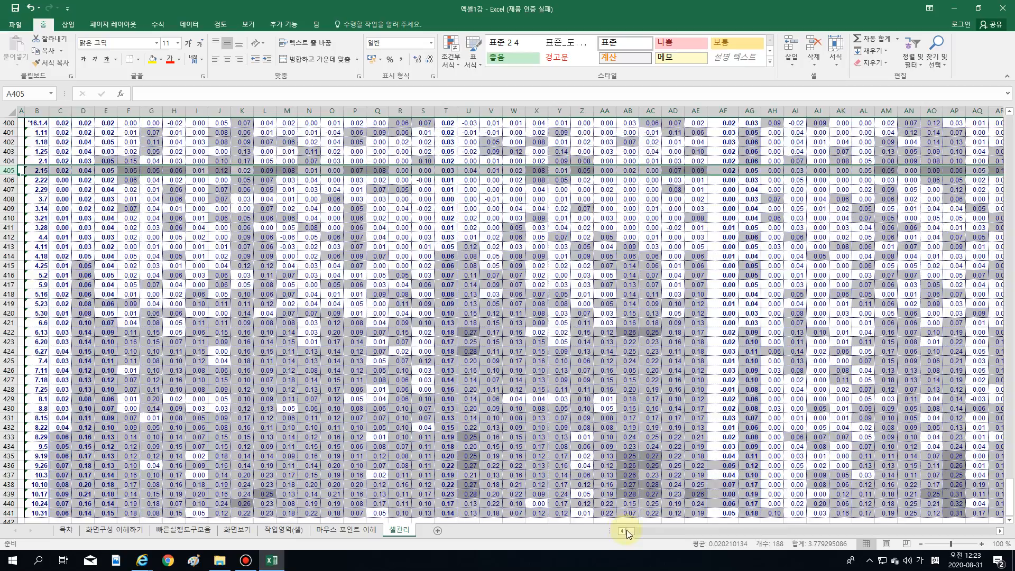
{"action": "left_click_drag", "start_coordinate": [627, 530], "coordinate": [524, 534]}
{"action": "scroll", "coordinate": [347, 405], "scroll_direction": "up", "scroll_amount": 20}
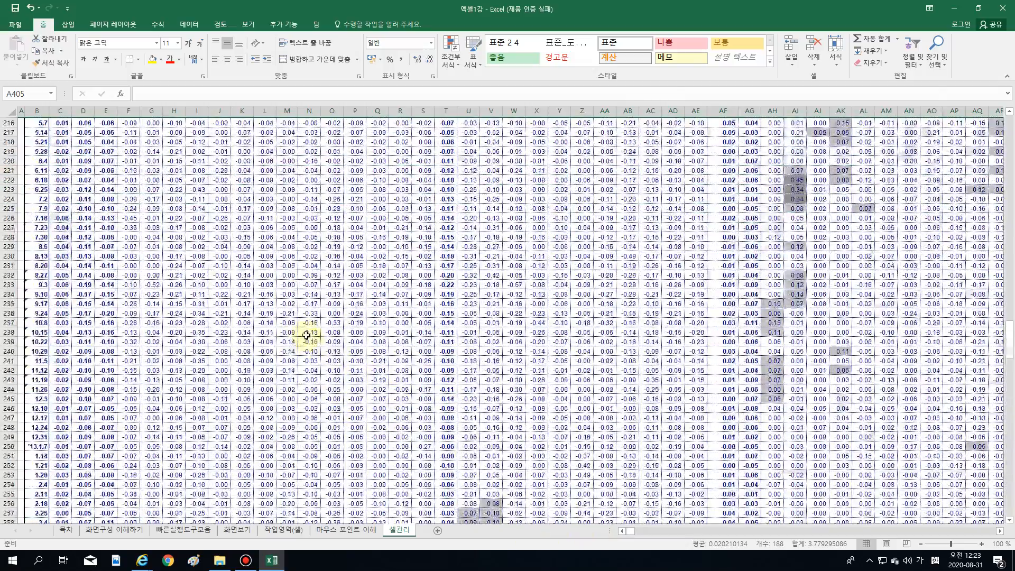
{"action": "scroll", "coordinate": [307, 335], "scroll_direction": "up", "scroll_amount": 20}
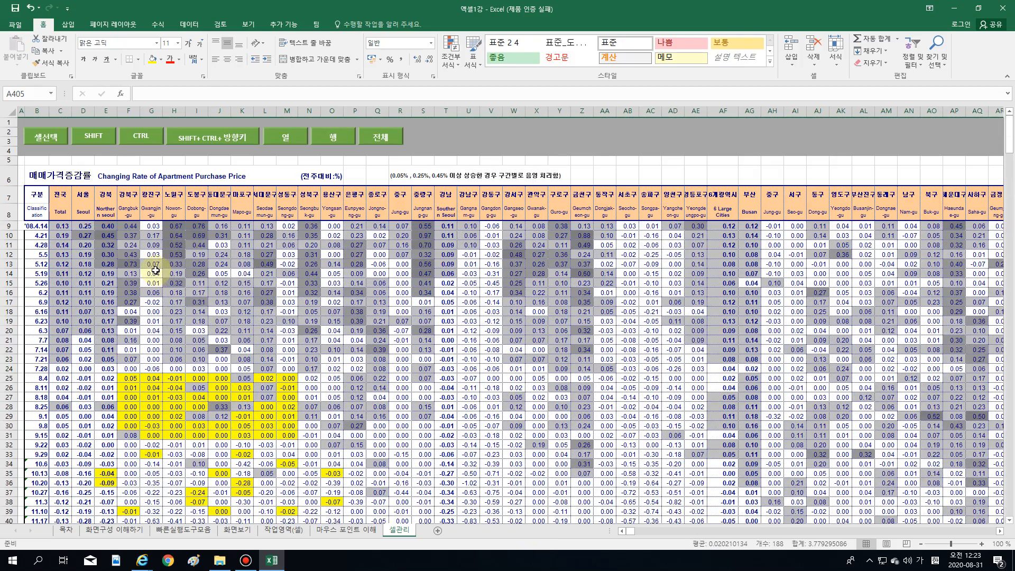
- Select cell P161 in the middle of the table and jump to the start of its row, A161
{"action": "left_click", "coordinate": [151, 293]}
{"action": "scroll", "coordinate": [352, 425], "scroll_direction": "down", "scroll_amount": 20}
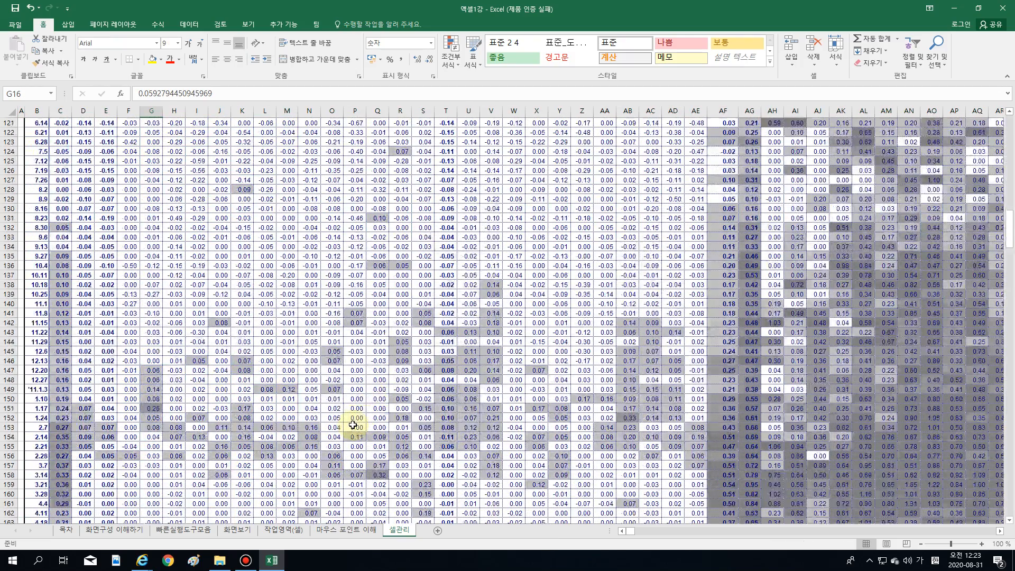
{"action": "scroll", "coordinate": [353, 425], "scroll_direction": "down", "scroll_amount": 3}
{"action": "left_click", "coordinate": [353, 426]}
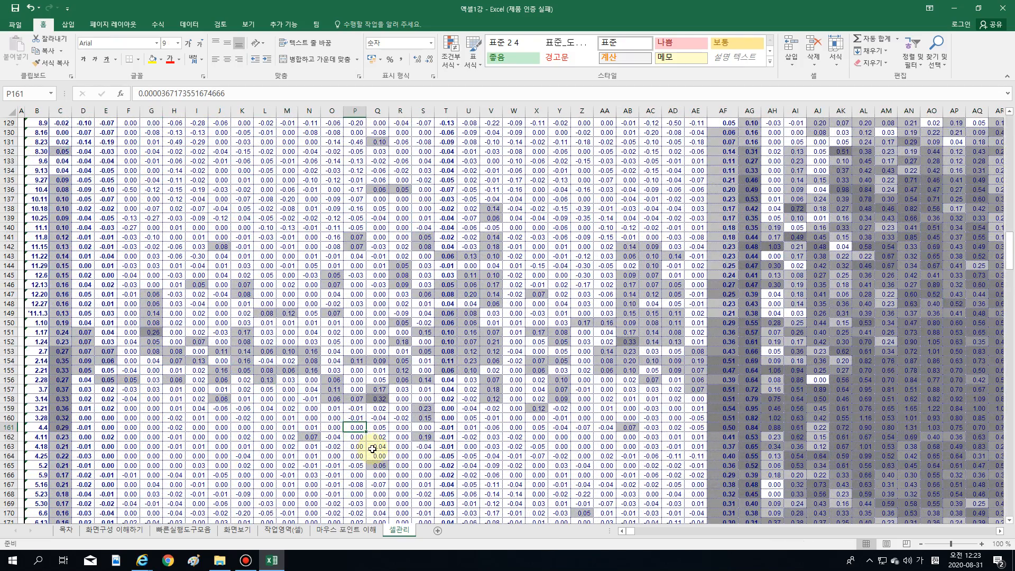
{"action": "key", "text": "Home"}
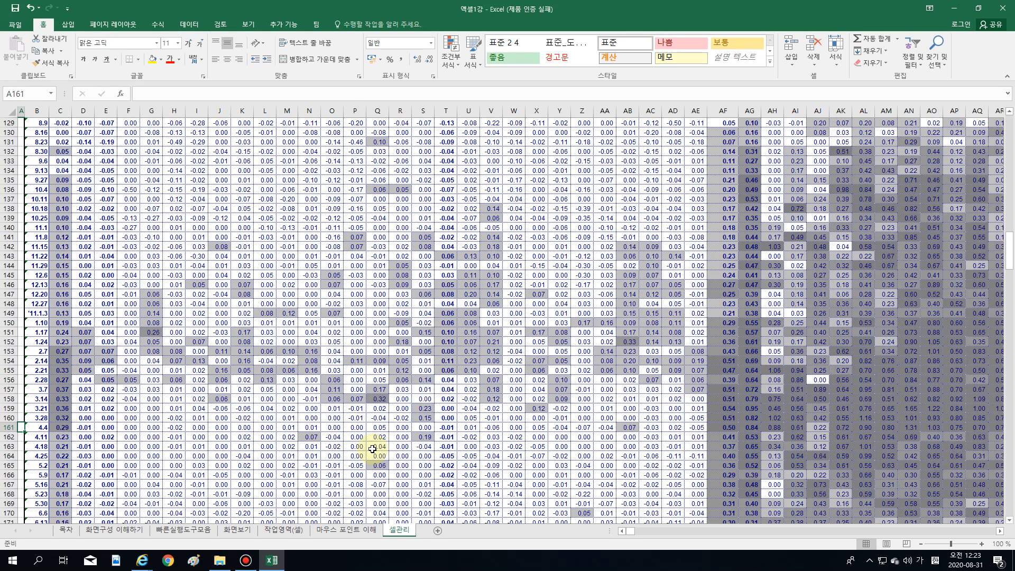
- Move the cell cursor up one screen and return to A1, then repeat the return to A1 from column T
{"action": "key", "text": "Page_Up"}
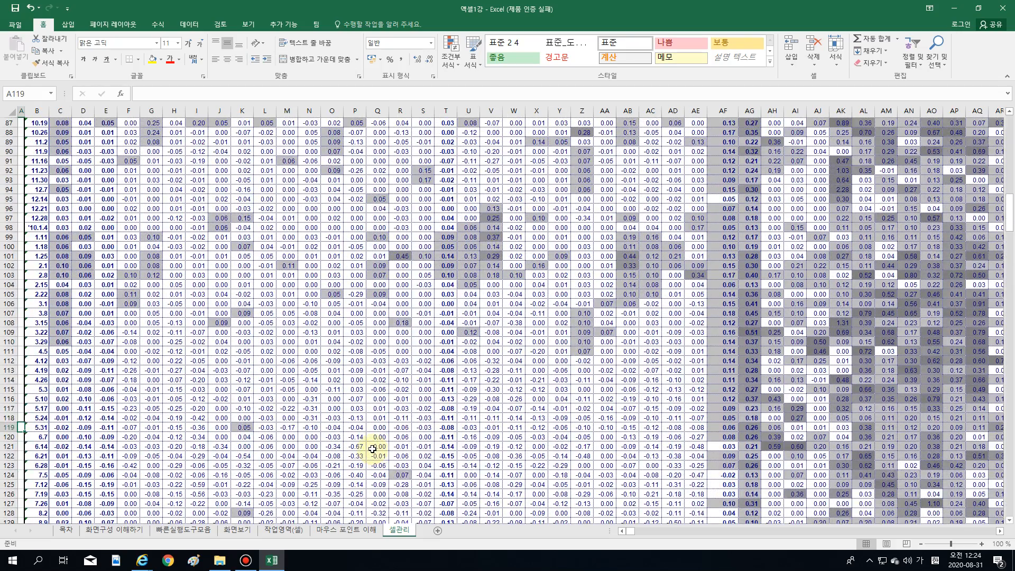
{"action": "key", "text": "ctrl+Home"}
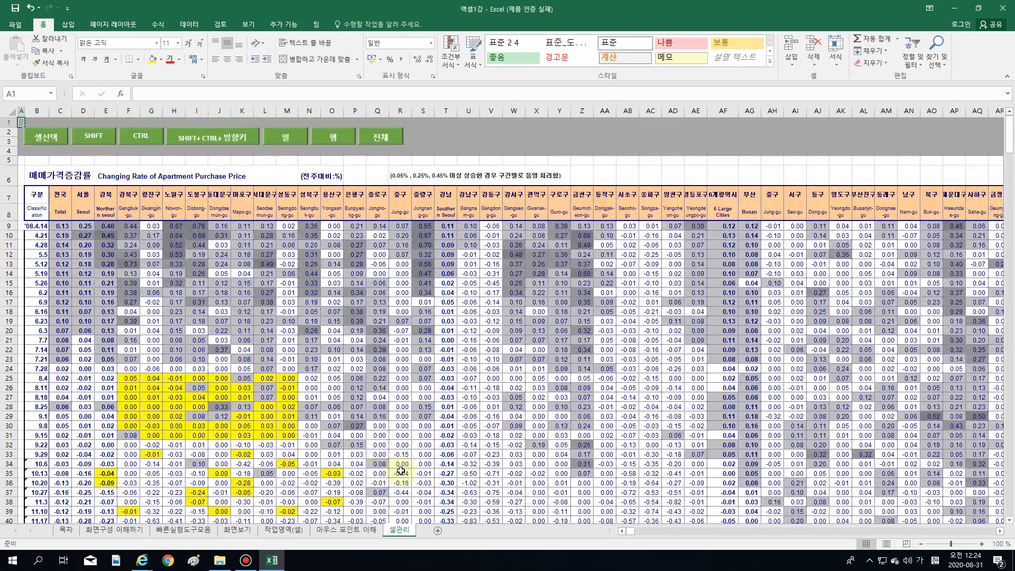
{"action": "scroll", "coordinate": [401, 471], "scroll_direction": "down", "scroll_amount": 20}
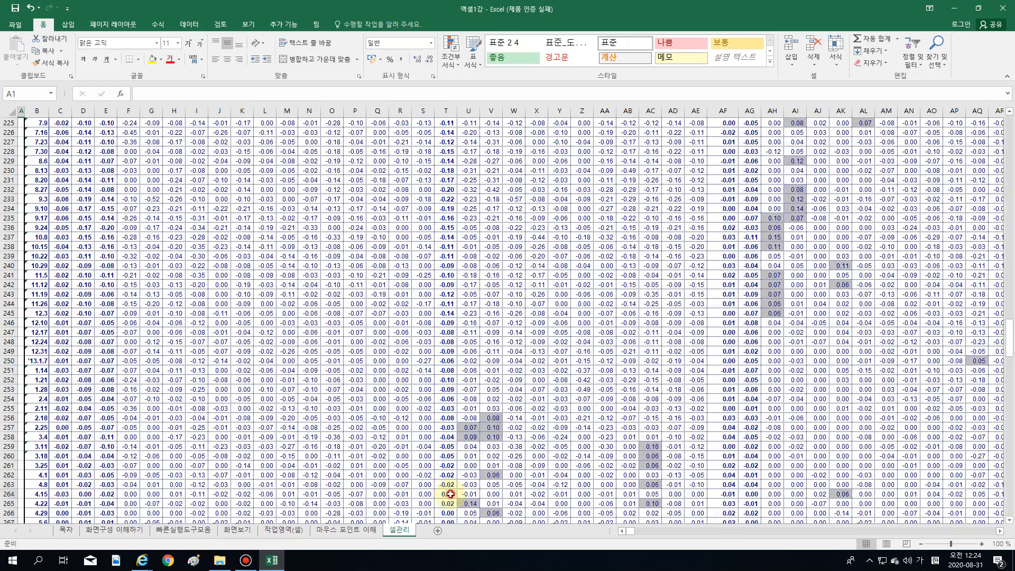
{"action": "left_click", "coordinate": [450, 494]}
{"action": "key", "text": "ctrl+Home"}
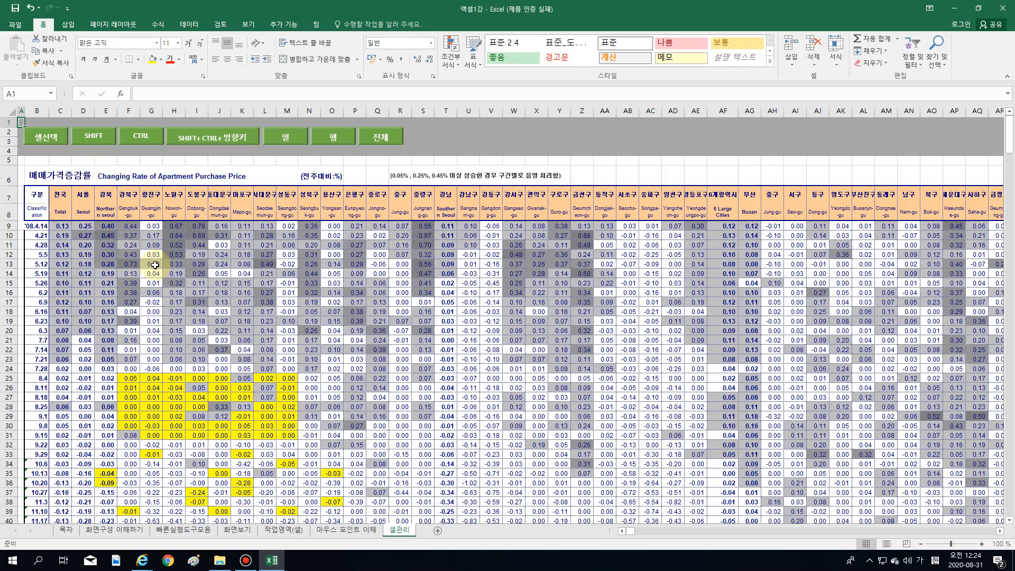
- Select all cells of the 셀관리 sheet, first from A1 and again with the select-all corner, ending on cell D5
{"action": "key", "text": "ctrl+a"}
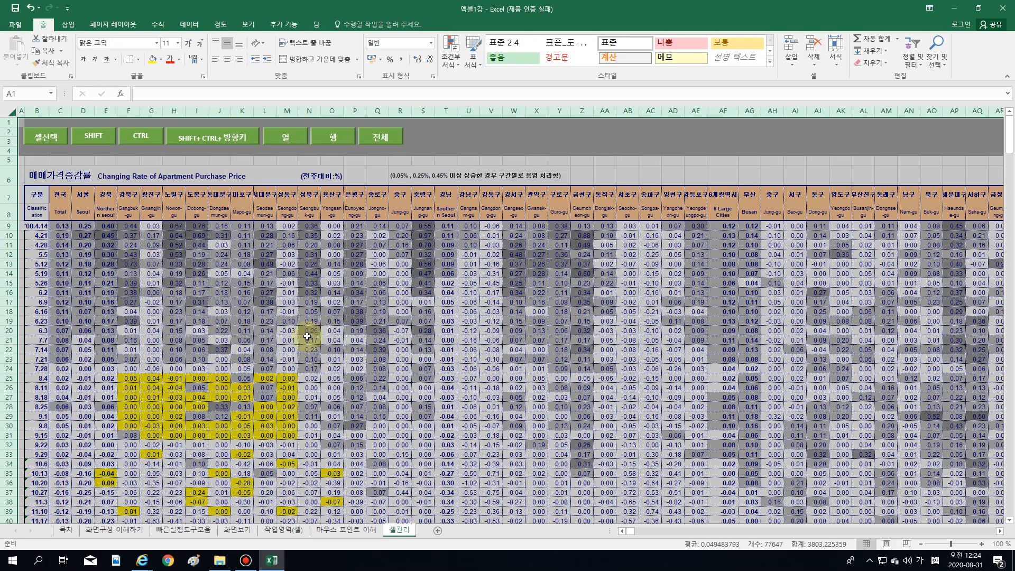
{"action": "scroll", "coordinate": [310, 333], "scroll_direction": "down", "scroll_amount": 15}
{"action": "scroll", "coordinate": [288, 351], "scroll_direction": "up", "scroll_amount": 15}
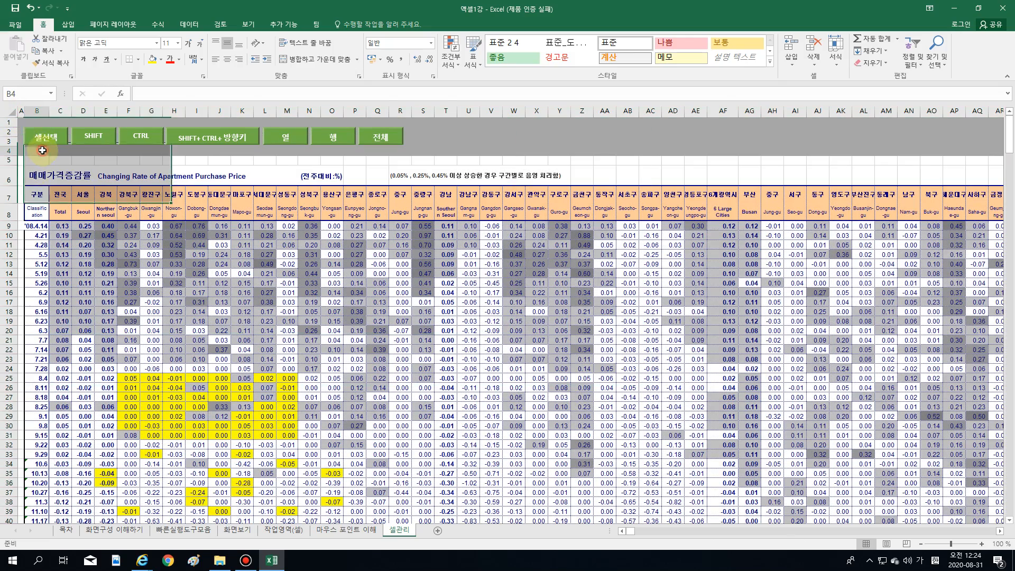
{"action": "left_click", "coordinate": [37, 150]}
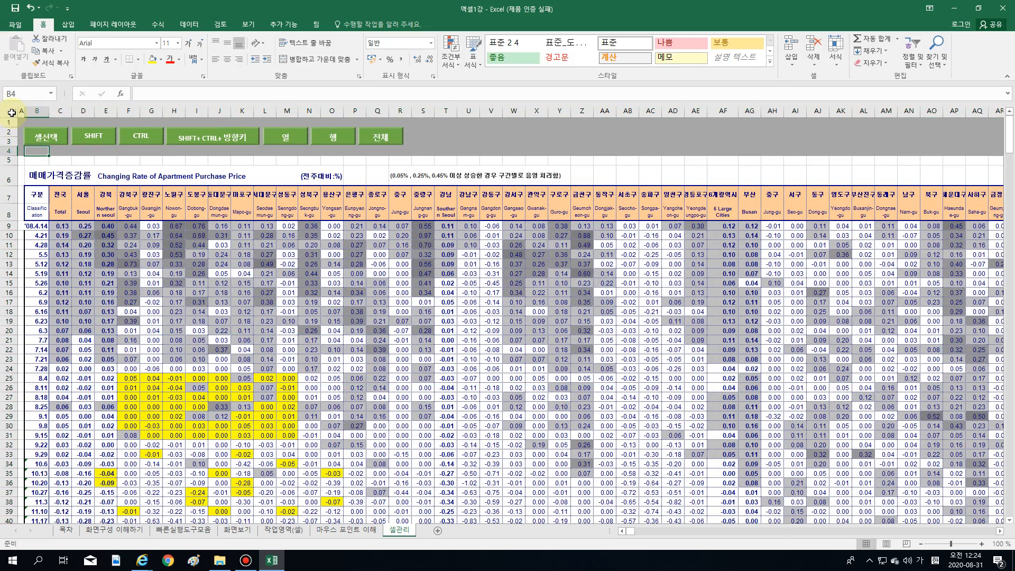
{"action": "left_click", "coordinate": [12, 112]}
{"action": "left_click", "coordinate": [37, 144]}
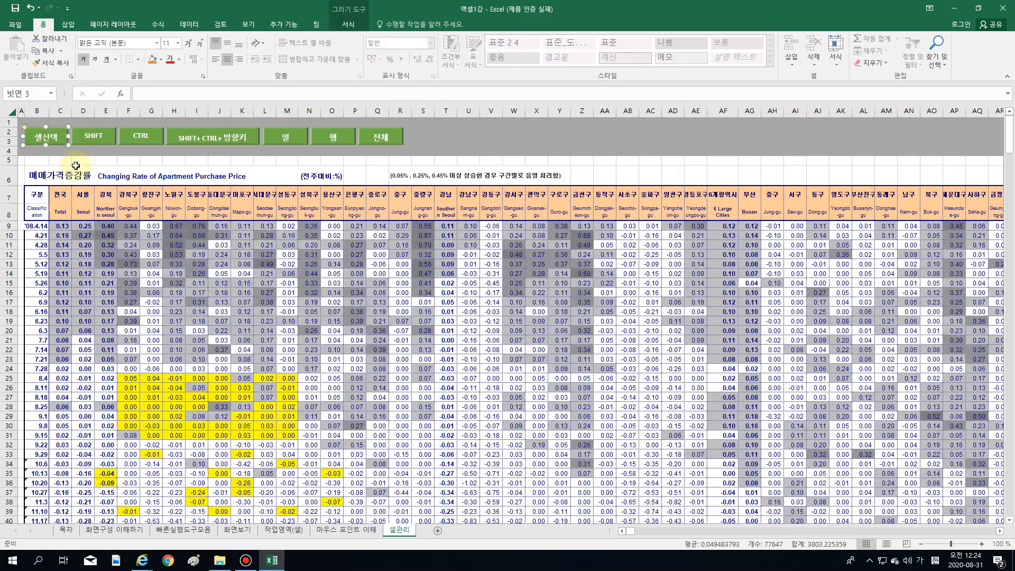
{"action": "left_click", "coordinate": [76, 164]}
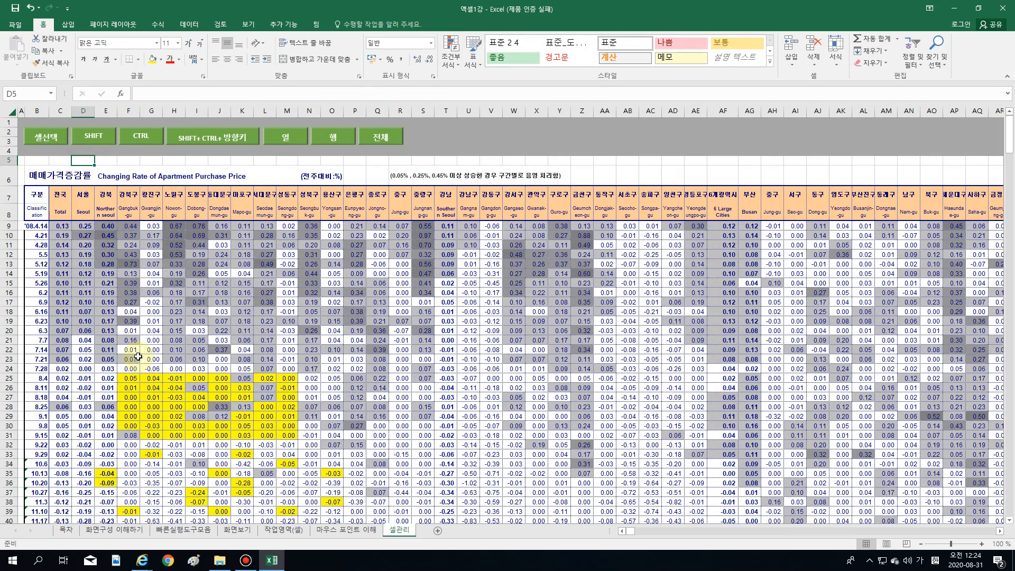
- On the 마우스 포인트 이해 sheet, manually select the company table from the 업체명 header B19 to the total cell I36
{"action": "left_click", "coordinate": [342, 533]}
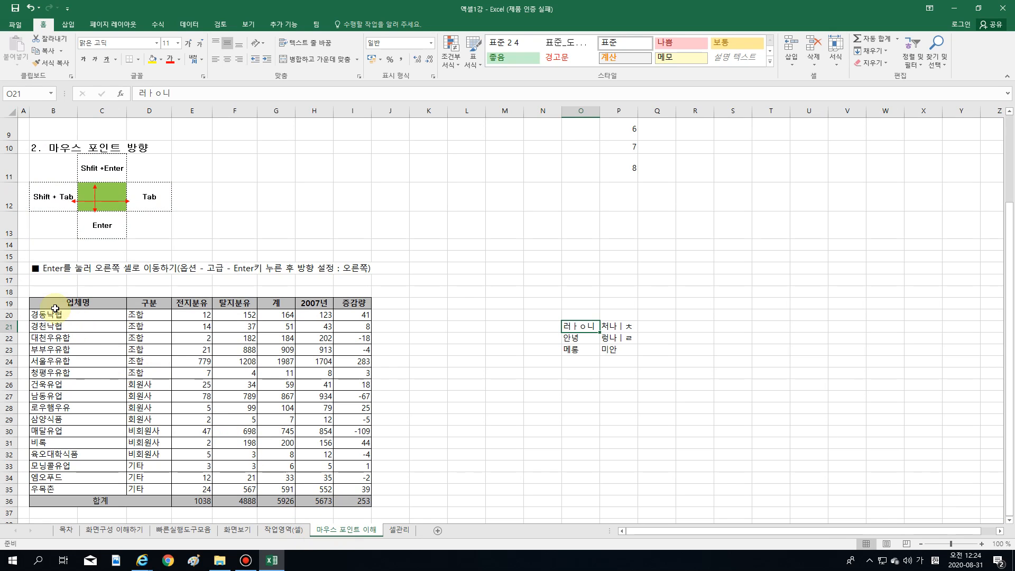
{"action": "left_click_drag", "start_coordinate": [51, 302], "coordinate": [353, 471]}
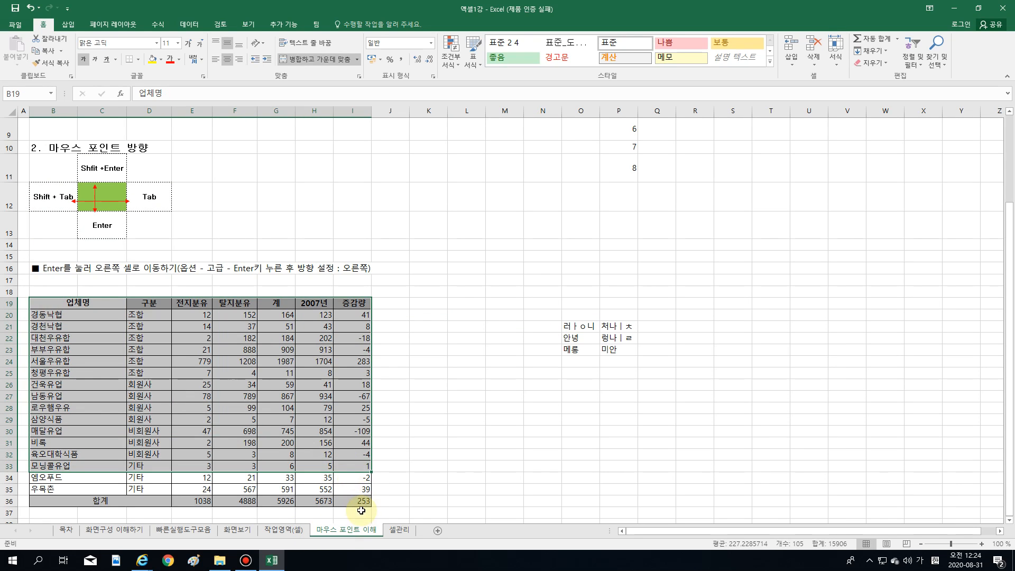
{"action": "left_click", "coordinate": [336, 502]}
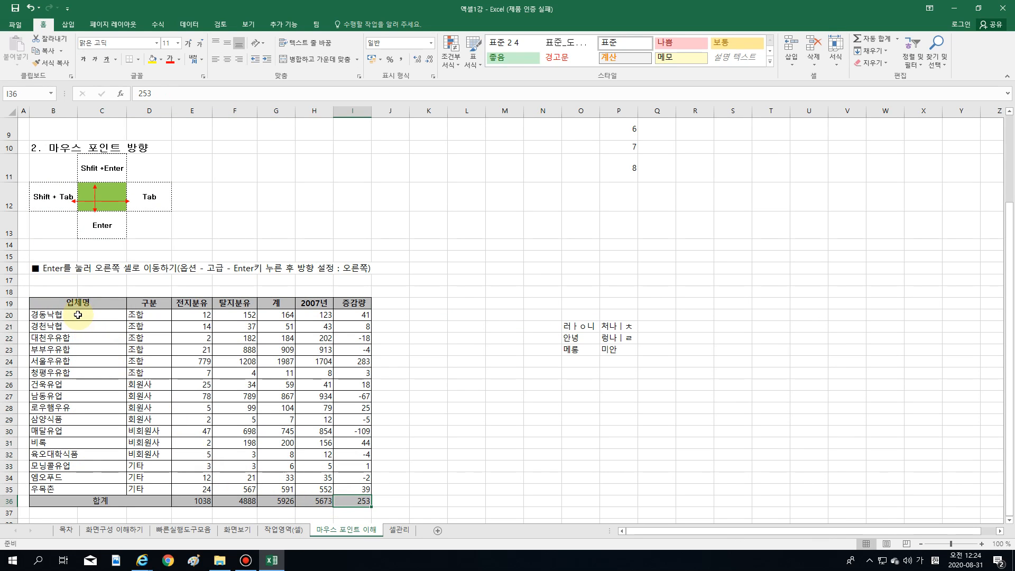
{"action": "left_click", "coordinate": [77, 315]}
{"action": "left_click_drag", "start_coordinate": [54, 301], "coordinate": [359, 502]}
{"action": "left_click", "coordinate": [226, 431]}
- Select the whole company table around cell D25 at once, then extend the selection to the entire sheet
{"action": "left_click", "coordinate": [151, 374]}
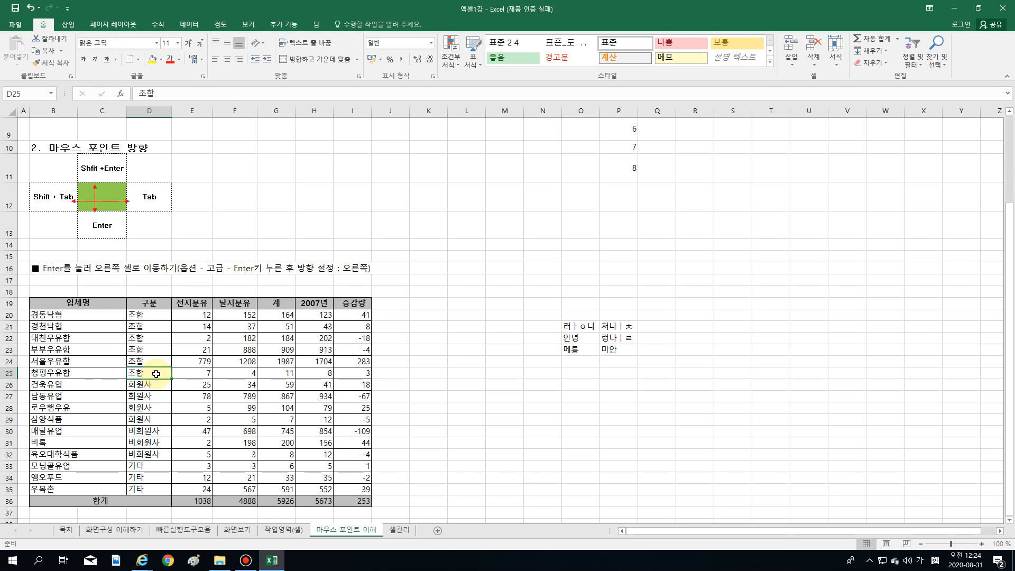
{"action": "key", "text": "ctrl+a"}
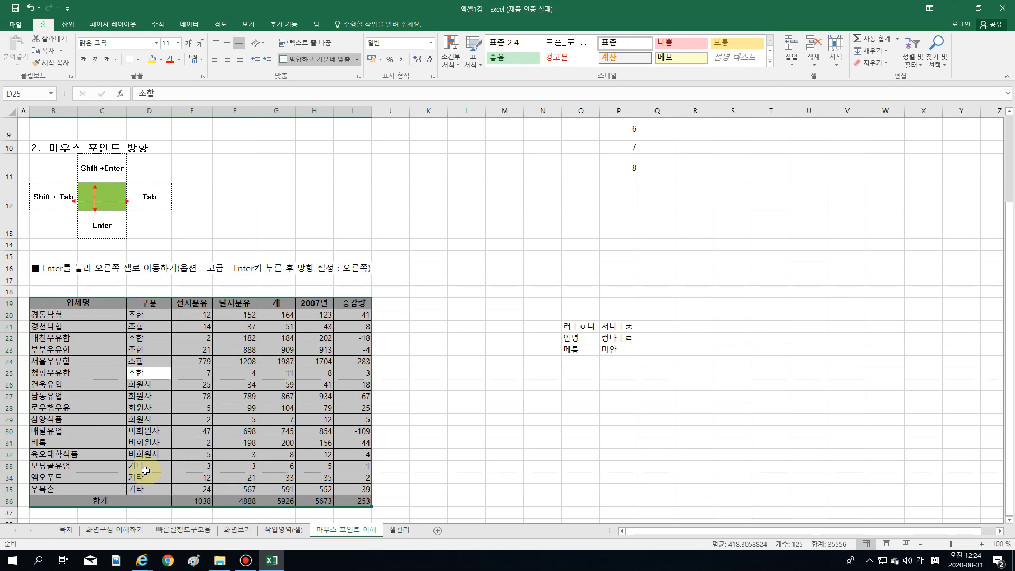
{"action": "key", "text": "ctrl+a"}
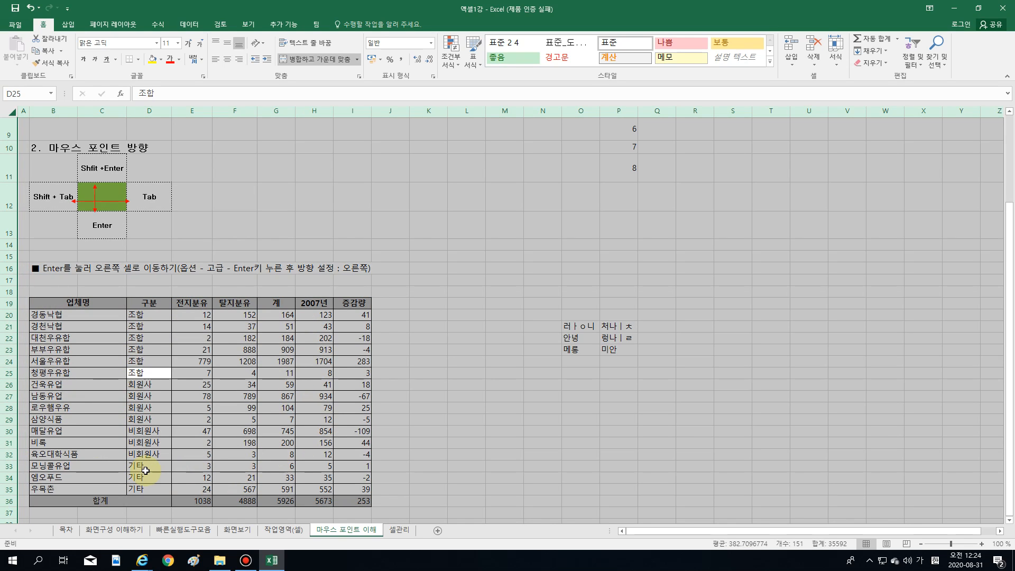
{"action": "scroll", "coordinate": [84, 211], "scroll_direction": "up", "scroll_amount": 3}
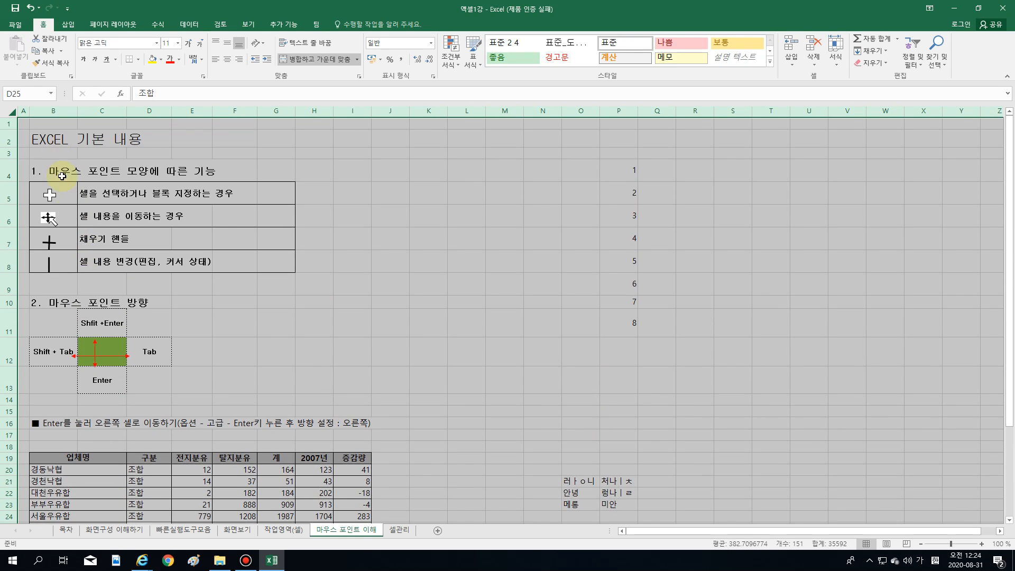
{"action": "scroll", "coordinate": [102, 279], "scroll_direction": "down", "scroll_amount": 8}
{"action": "scroll", "coordinate": [133, 297], "scroll_direction": "up", "scroll_amount": 8}
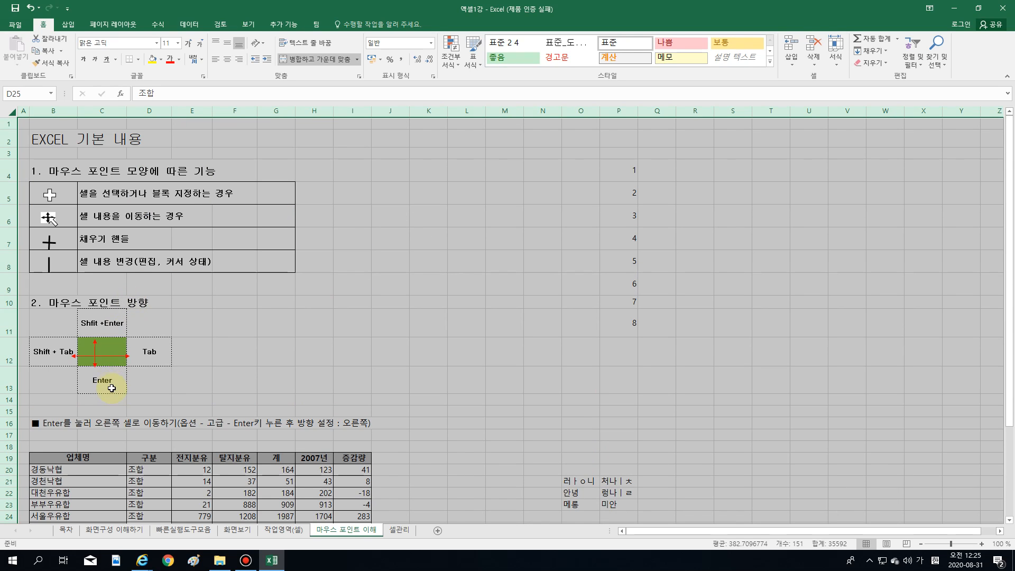
- Clear the sheet selection and select the empty cells A18:J18 that border the company table above its header
{"action": "left_click", "coordinate": [137, 470]}
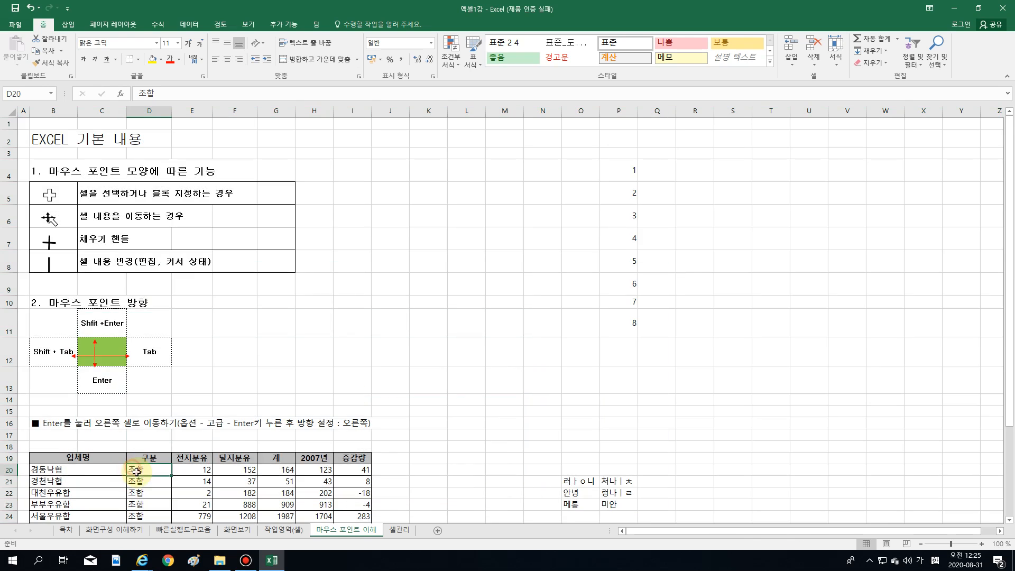
{"action": "scroll", "coordinate": [164, 423], "scroll_direction": "down", "scroll_amount": 8}
{"action": "scroll", "coordinate": [213, 329], "scroll_direction": "up", "scroll_amount": 8}
{"action": "scroll", "coordinate": [245, 329], "scroll_direction": "down", "scroll_amount": 5}
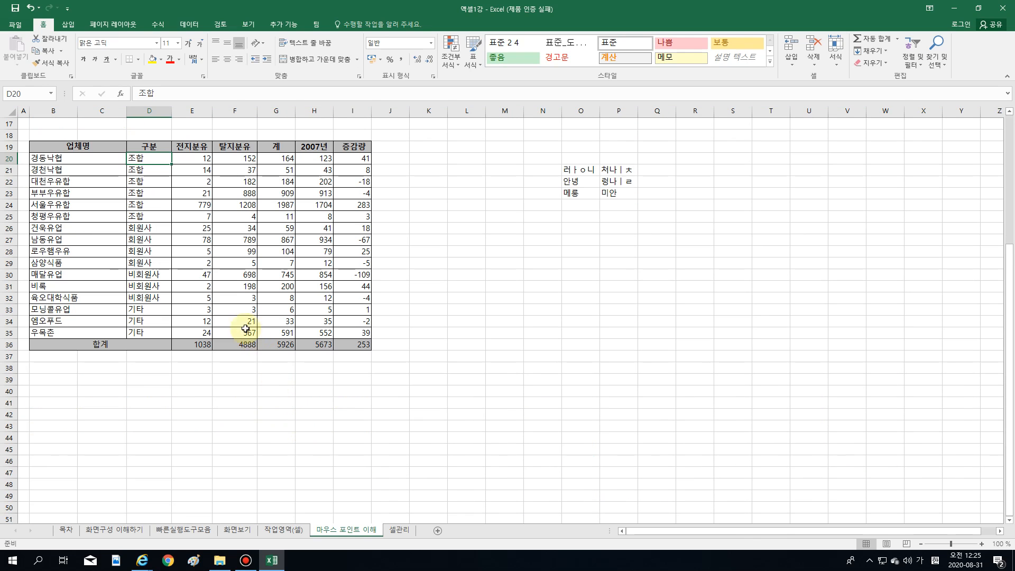
{"action": "left_click", "coordinate": [32, 135]}
{"action": "left_click_drag", "start_coordinate": [32, 135], "coordinate": [390, 136]}
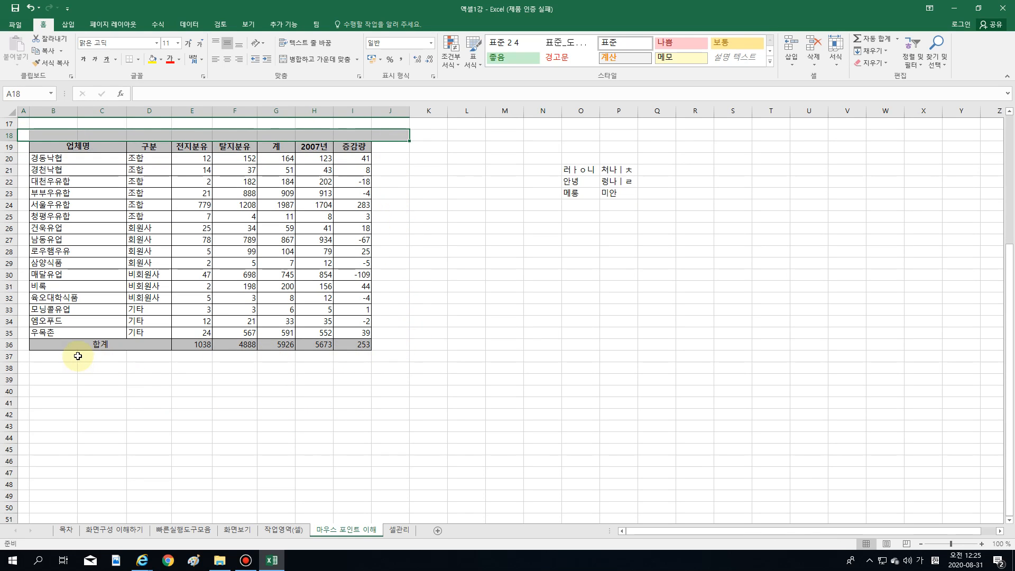
- Select the whole company table from its cell B31, then select the entire sheet from the empty cell L30
{"action": "left_click", "coordinate": [106, 289]}
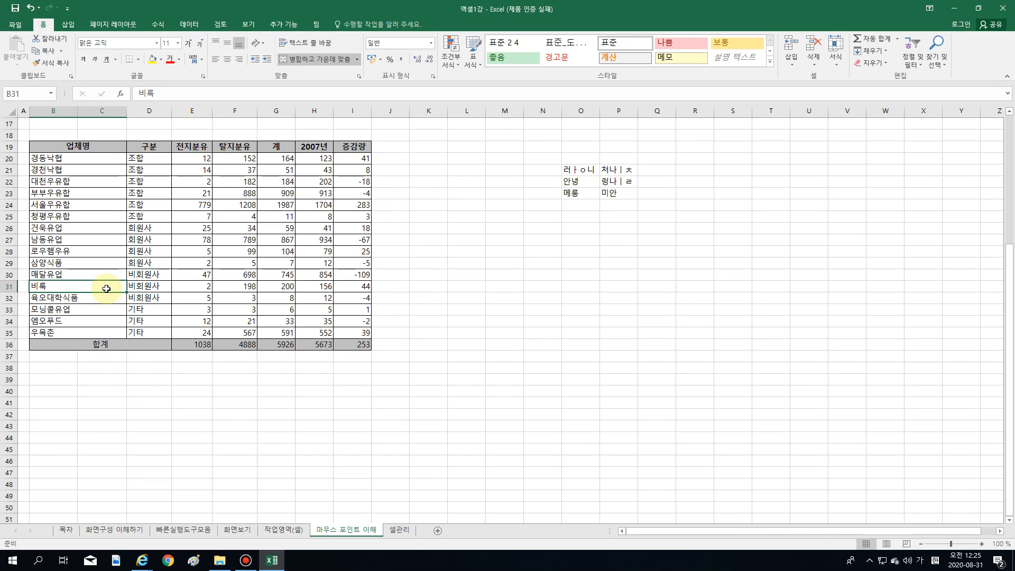
{"action": "key", "text": "ctrl+a"}
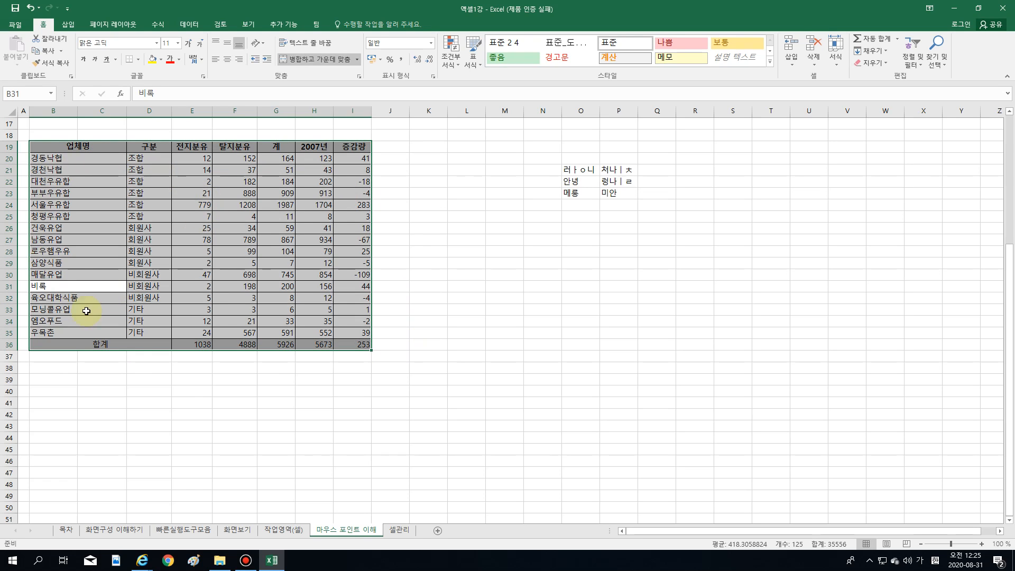
{"action": "left_click", "coordinate": [481, 277]}
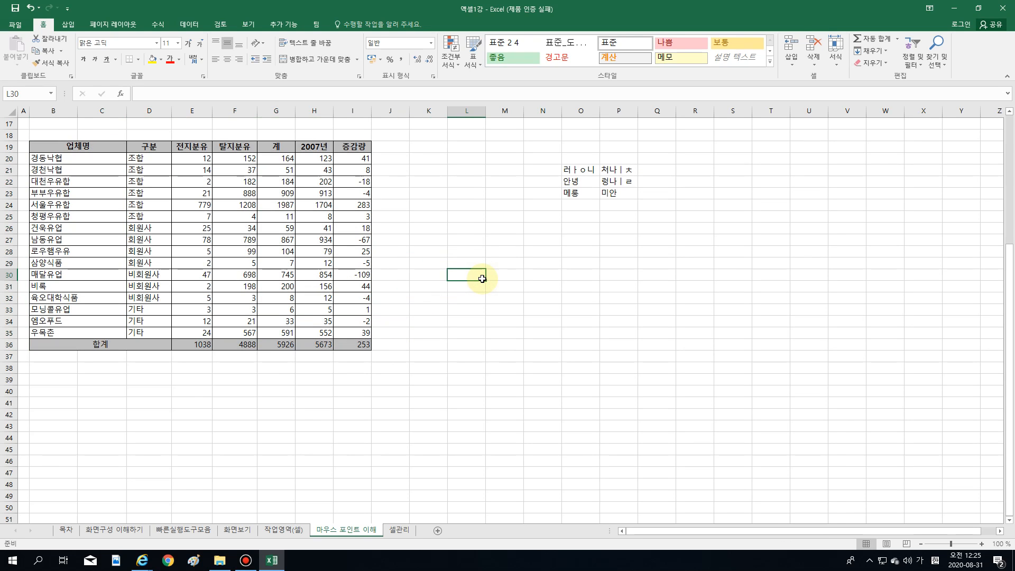
{"action": "key", "text": "ctrl+a"}
{"action": "scroll", "coordinate": [332, 333], "scroll_direction": "up", "scroll_amount": 5}
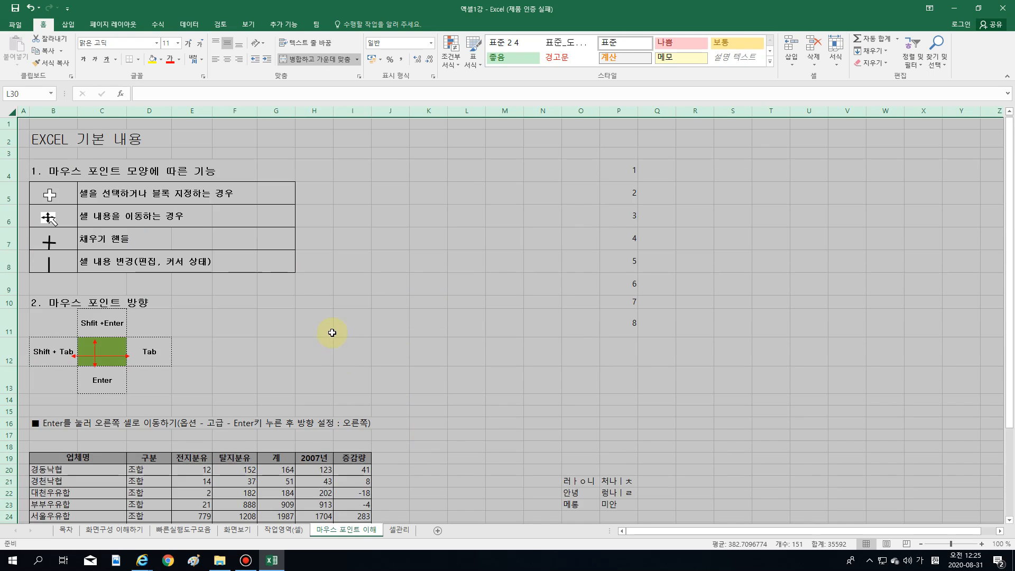
{"action": "scroll", "coordinate": [387, 357], "scroll_direction": "down", "scroll_amount": 10}
{"action": "scroll", "coordinate": [388, 354], "scroll_direction": "up", "scroll_amount": 7}
- From cell H25 in the 2007년 column, select the surrounding table and expand the selection to the entire sheet
{"action": "left_click", "coordinate": [312, 373]}
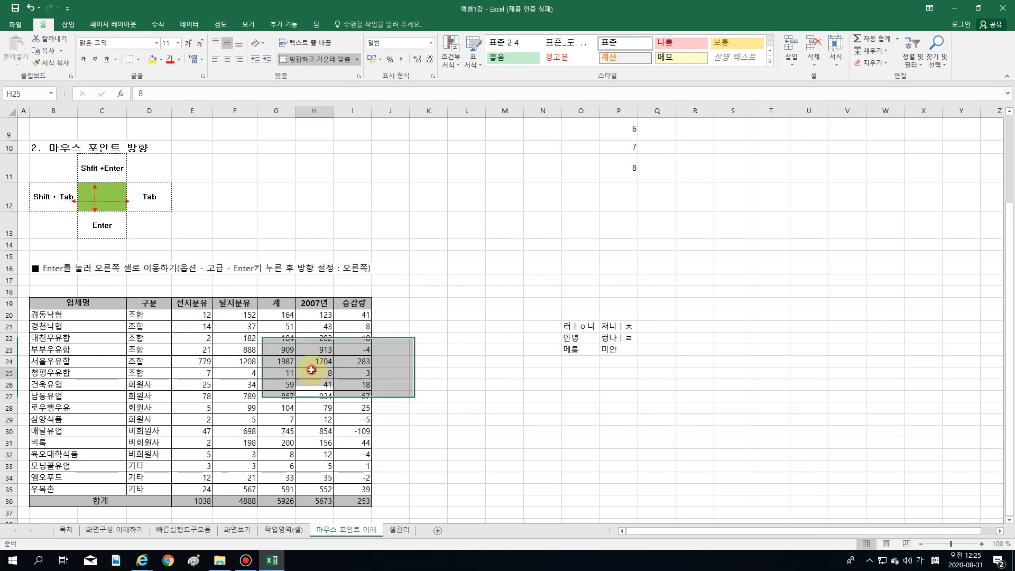
{"action": "key", "text": "ctrl+a"}
{"action": "key", "text": "ctrl+a"}
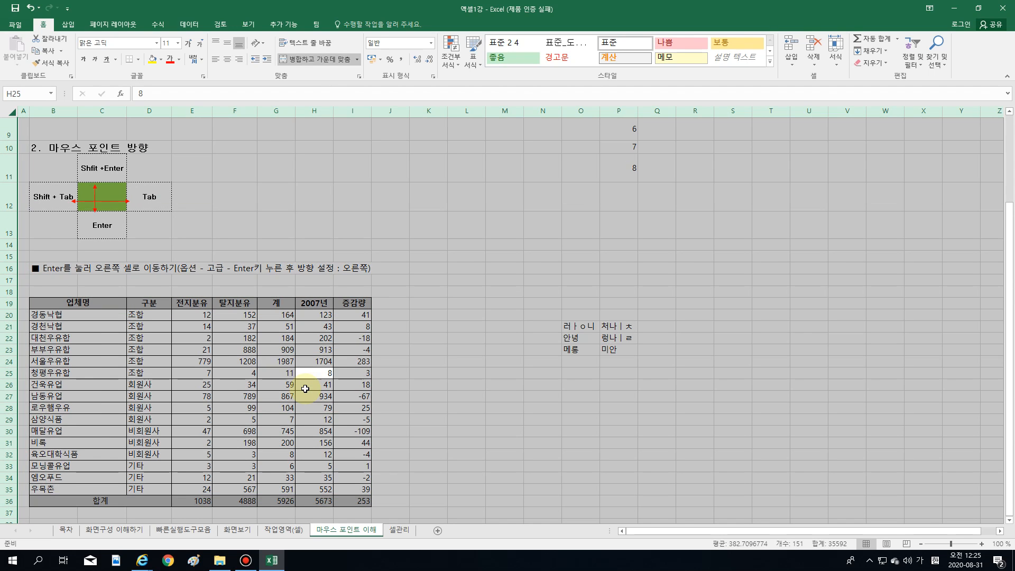
{"action": "scroll", "coordinate": [285, 365], "scroll_direction": "up", "scroll_amount": 3}
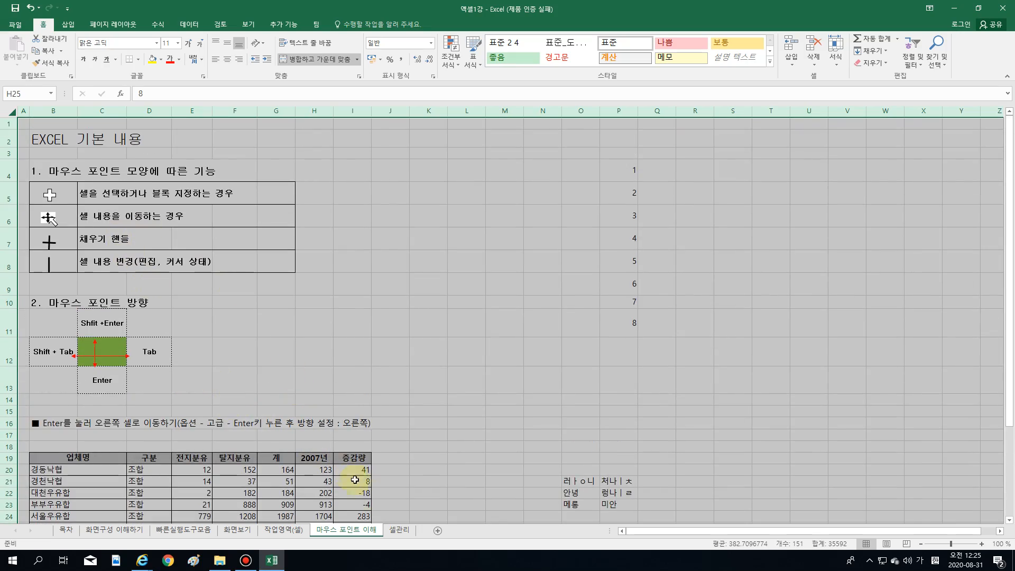
- On the 셀관리 sheet, select the whole apartment price table from cell J27, then extend the selection to the entire sheet
{"action": "left_click", "coordinate": [401, 530]}
{"action": "left_click", "coordinate": [216, 397]}
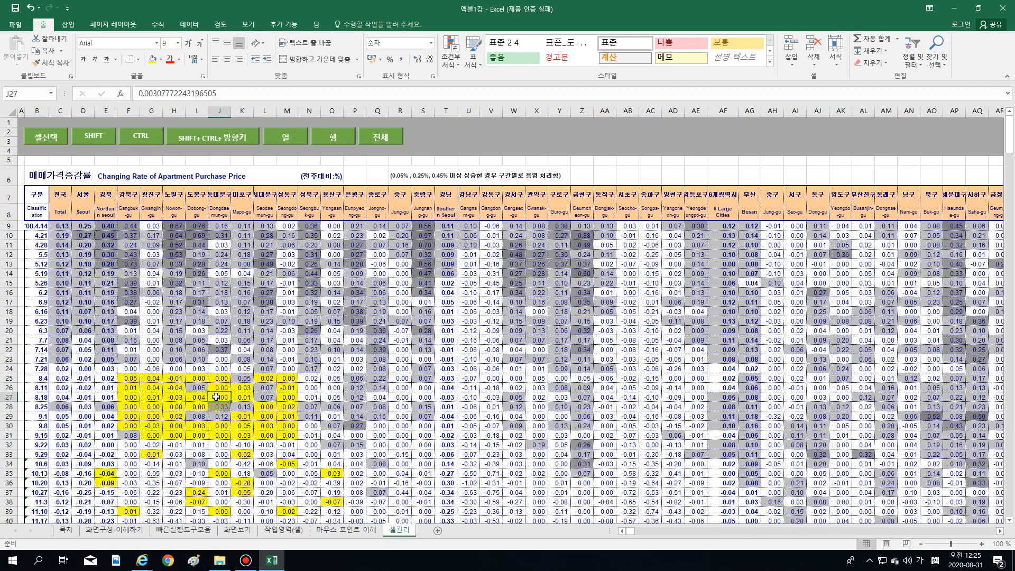
{"action": "key", "text": "ctrl+a"}
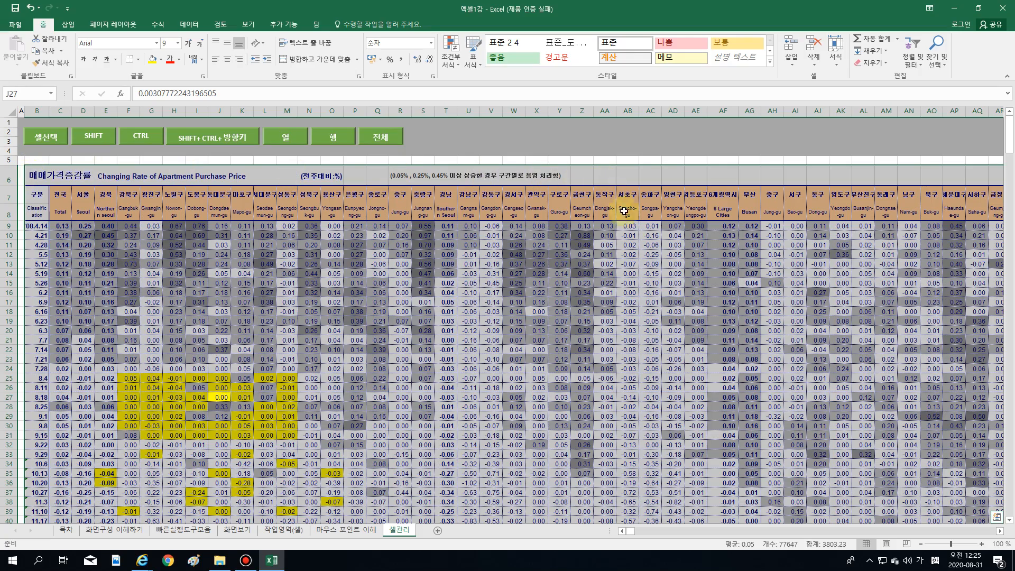
{"action": "scroll", "coordinate": [254, 465], "scroll_direction": "down", "scroll_amount": 20}
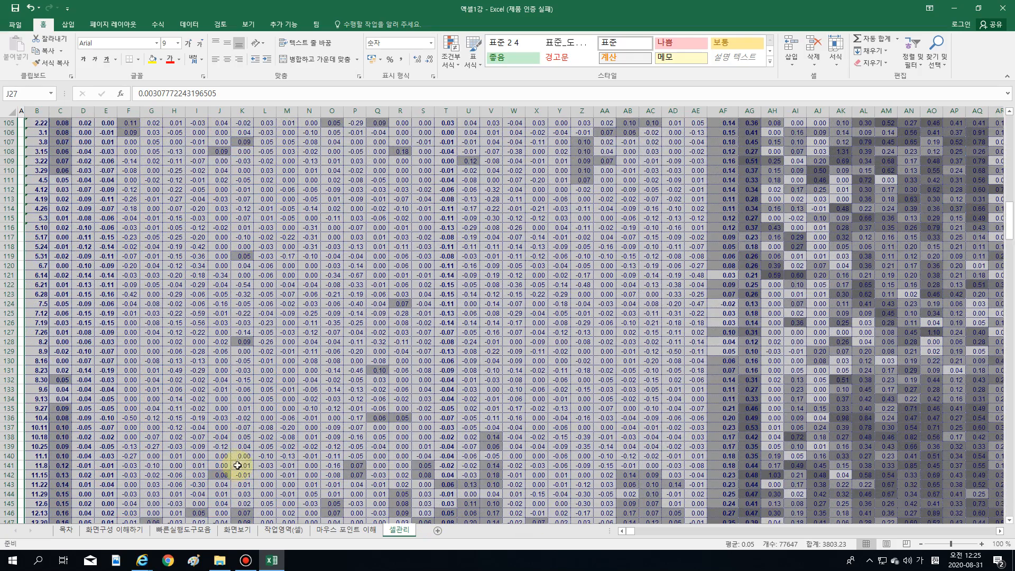
{"action": "left_click_drag", "start_coordinate": [1008, 226], "coordinate": [875, 254]}
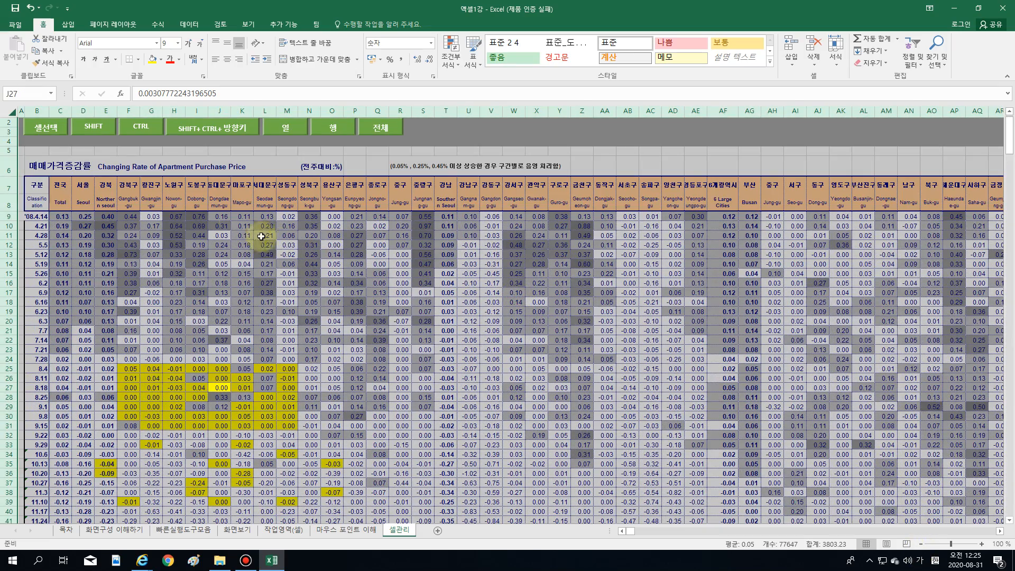
{"action": "scroll", "coordinate": [192, 249], "scroll_direction": "up", "scroll_amount": 1}
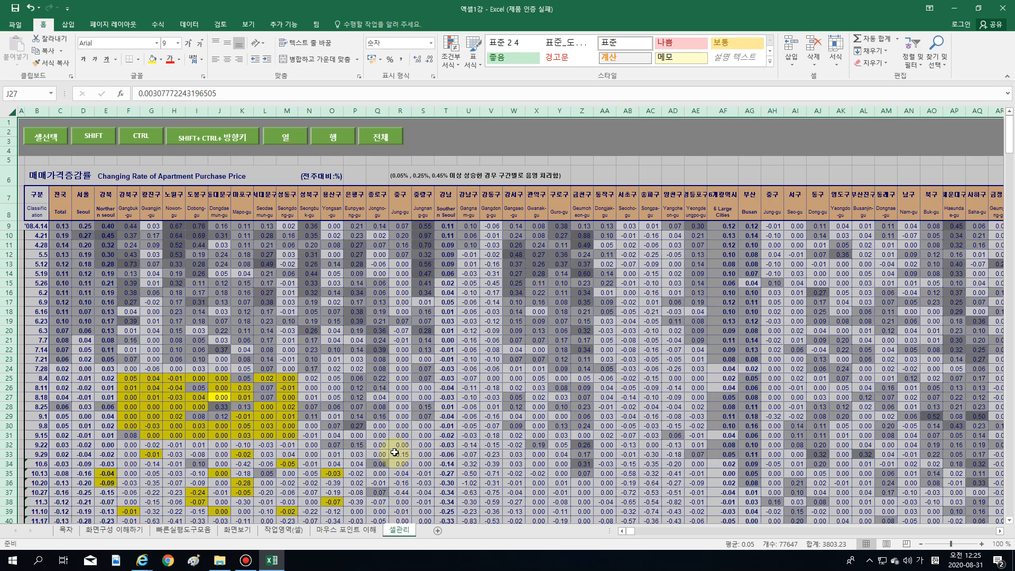
- Look back through the lesson's worksheets one by one, from 마우스 포인트 이해 to 목차
{"action": "left_click", "coordinate": [362, 532]}
{"action": "left_click", "coordinate": [295, 531]}
{"action": "left_click", "coordinate": [241, 530]}
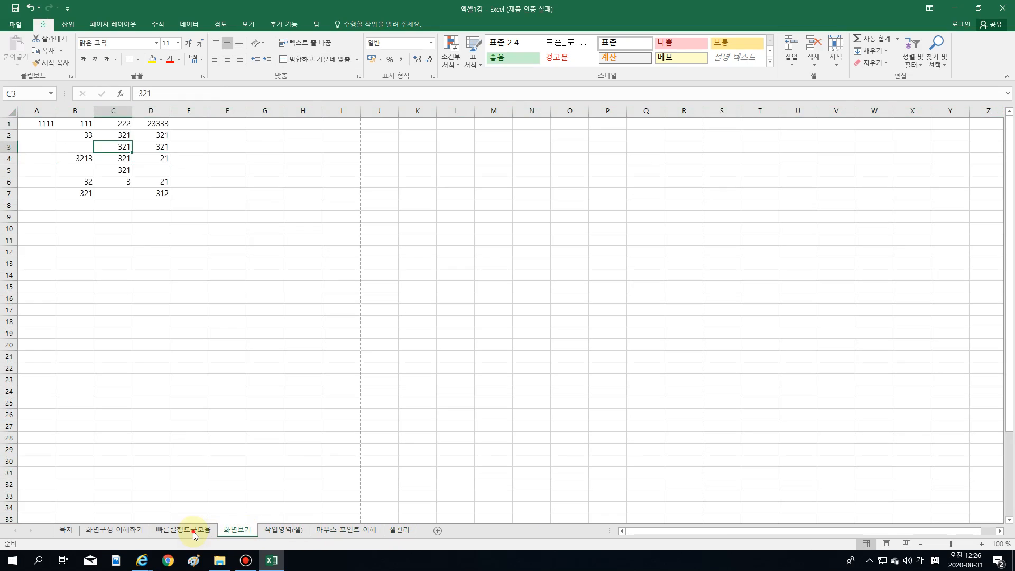
{"action": "left_click", "coordinate": [191, 530]}
{"action": "left_click", "coordinate": [98, 531]}
{"action": "left_click", "coordinate": [66, 531]}
- Review the worksheets in order from 화면구성 이해하기 to 셀관리, and replace the entire-sheet selection there with the single cell Q30
{"action": "left_click", "coordinate": [101, 531]}
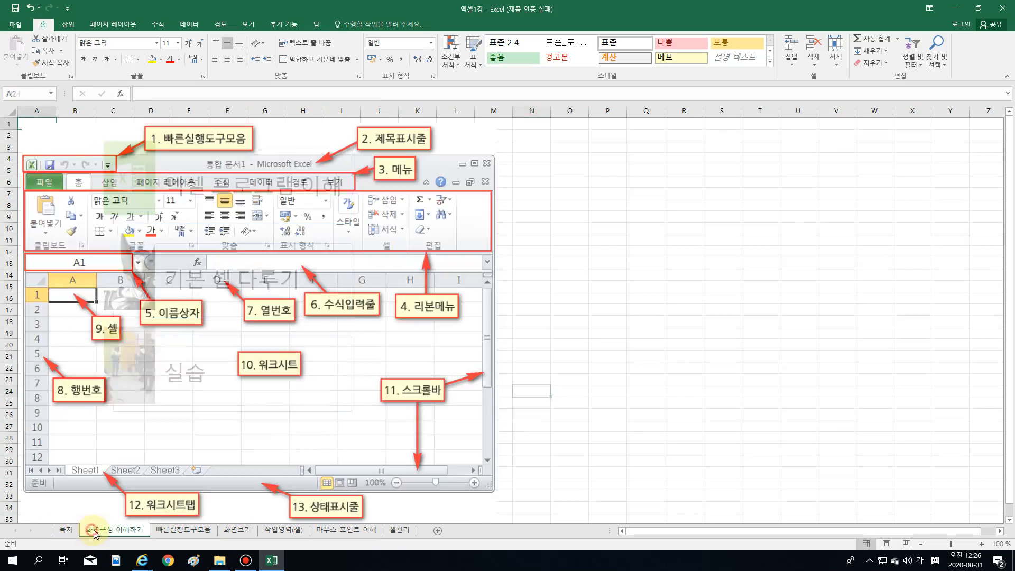
{"action": "left_click", "coordinate": [169, 530]}
{"action": "left_click", "coordinate": [228, 531]}
{"action": "left_click", "coordinate": [284, 531]}
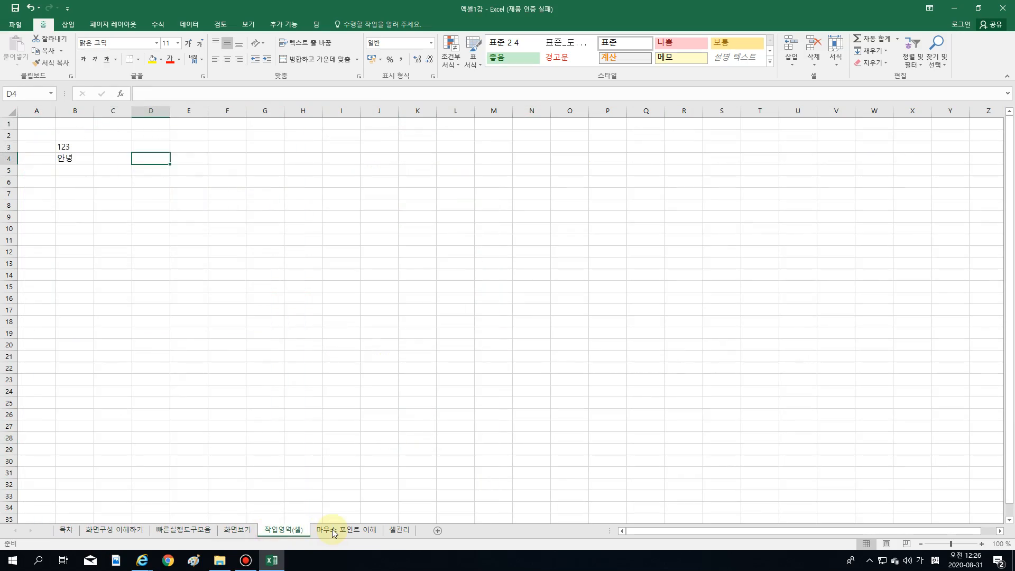
{"action": "left_click", "coordinate": [347, 531]}
{"action": "left_click", "coordinate": [400, 530]}
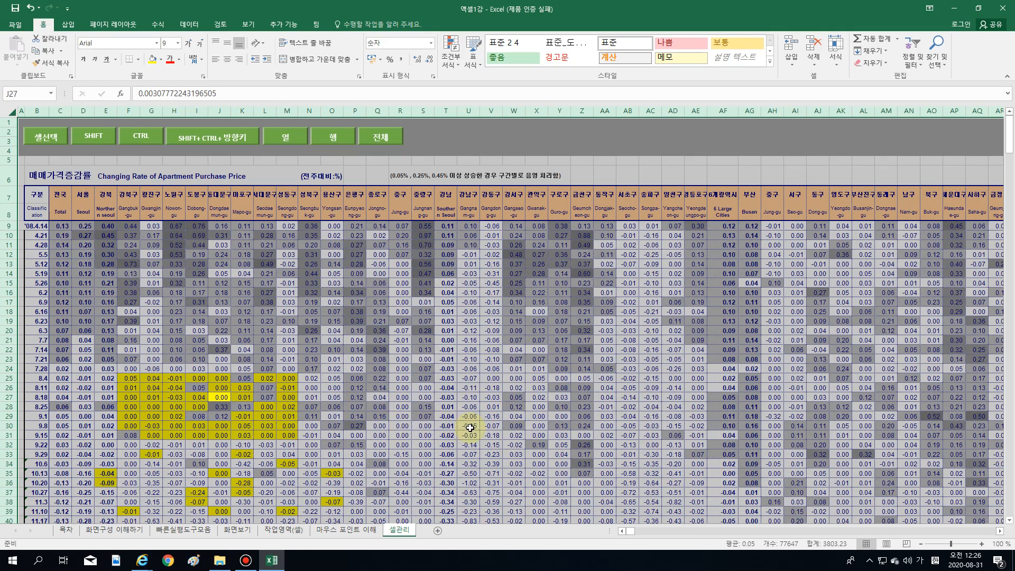
{"action": "left_click", "coordinate": [383, 430]}
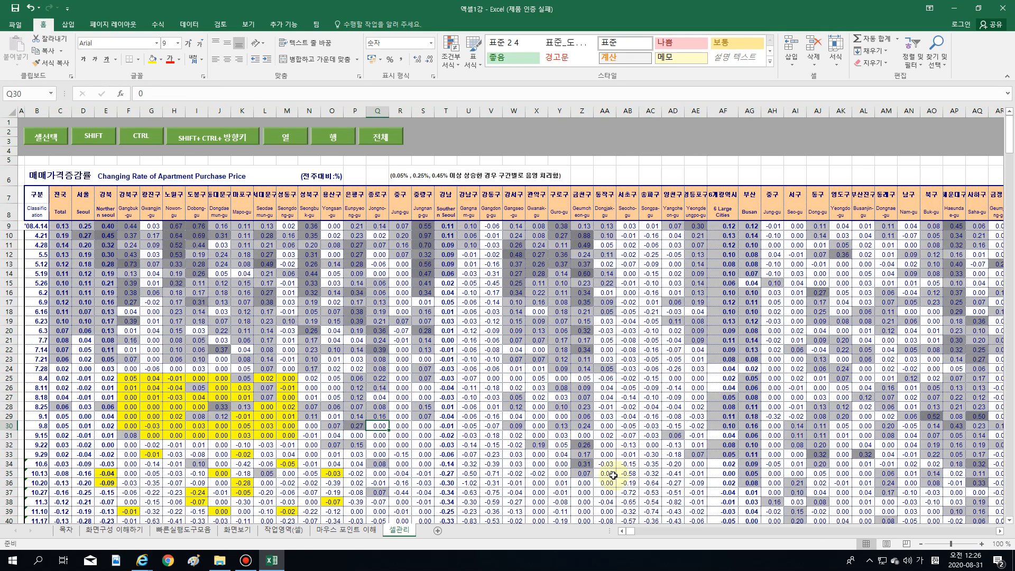